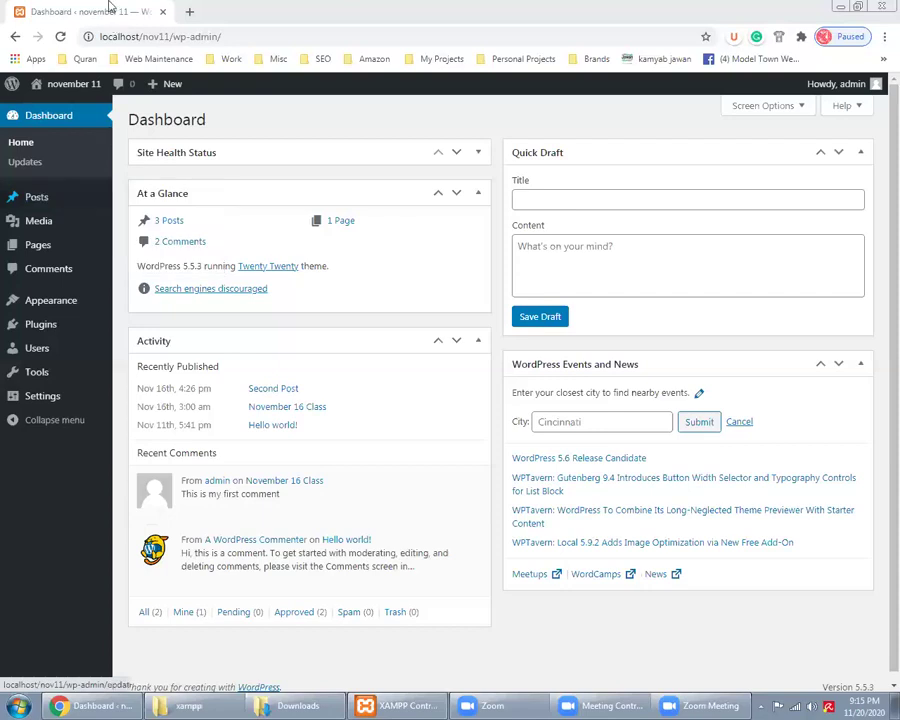
Step: Search Google for "zeen women" in a new browser tab and look through the results down to the related searches
click(190, 15)
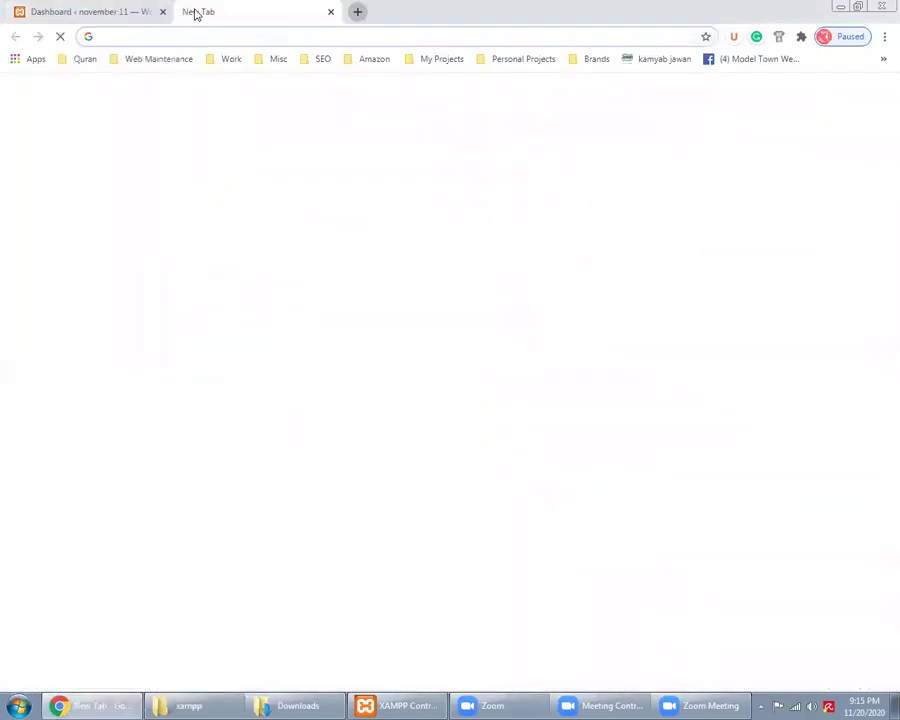
text(zeen women)
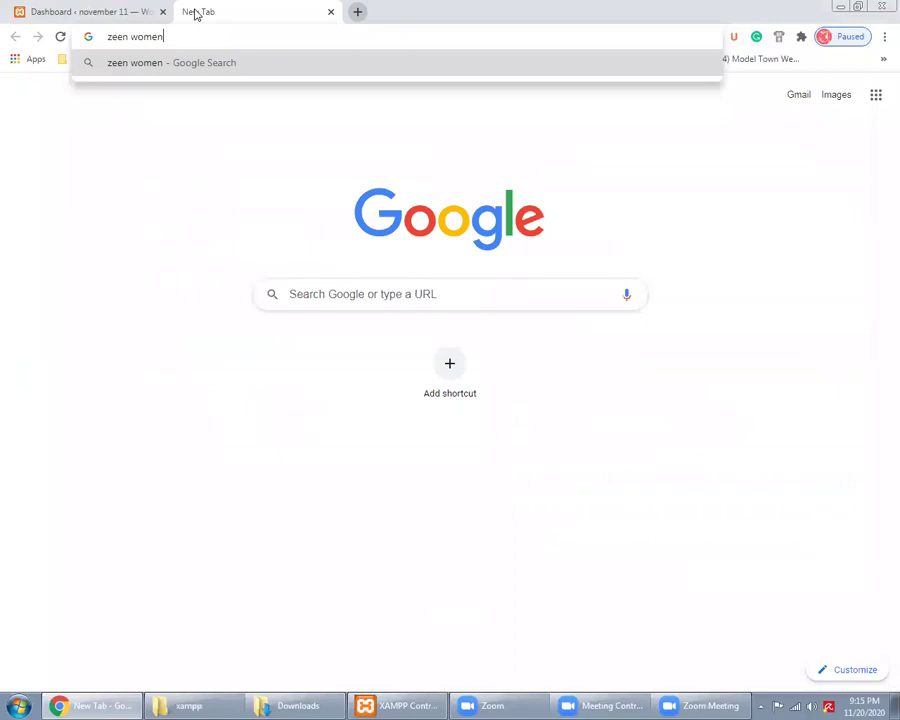
key(Return)
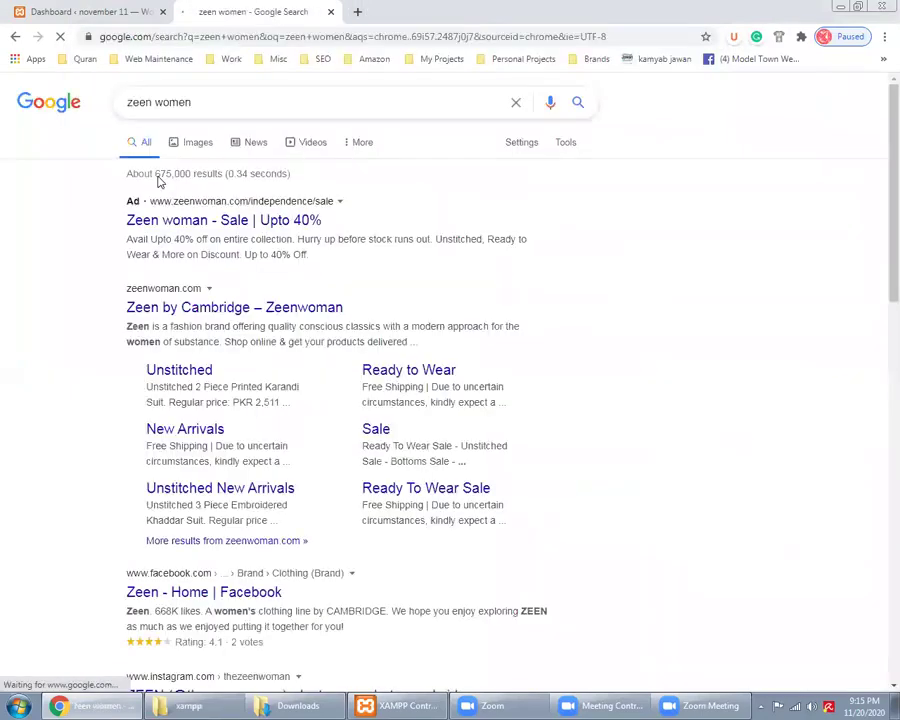
scroll(59, 498, down, 1)
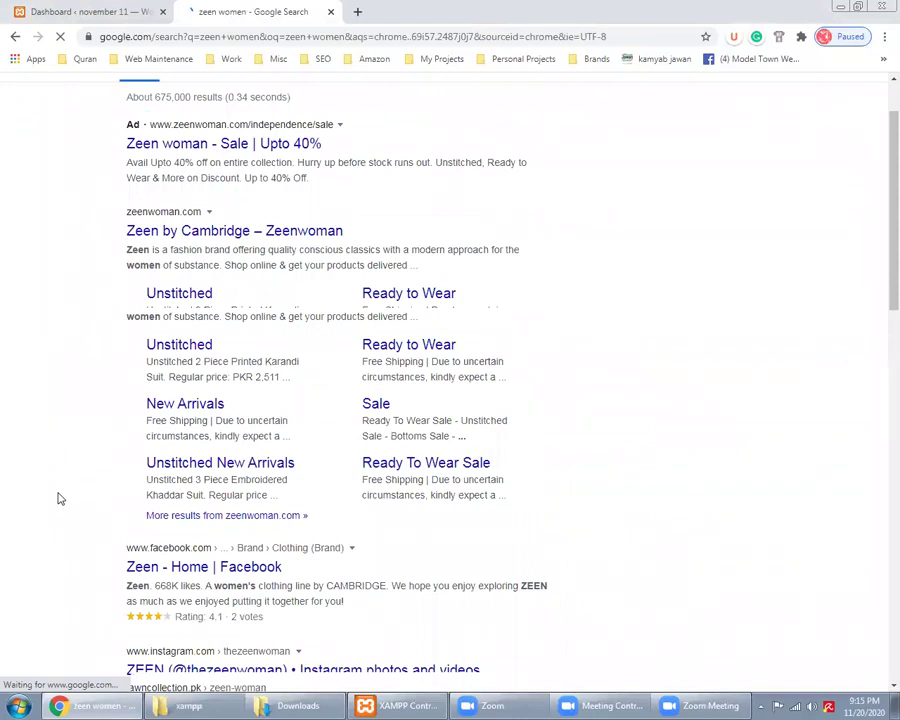
scroll(59, 498, down, 15)
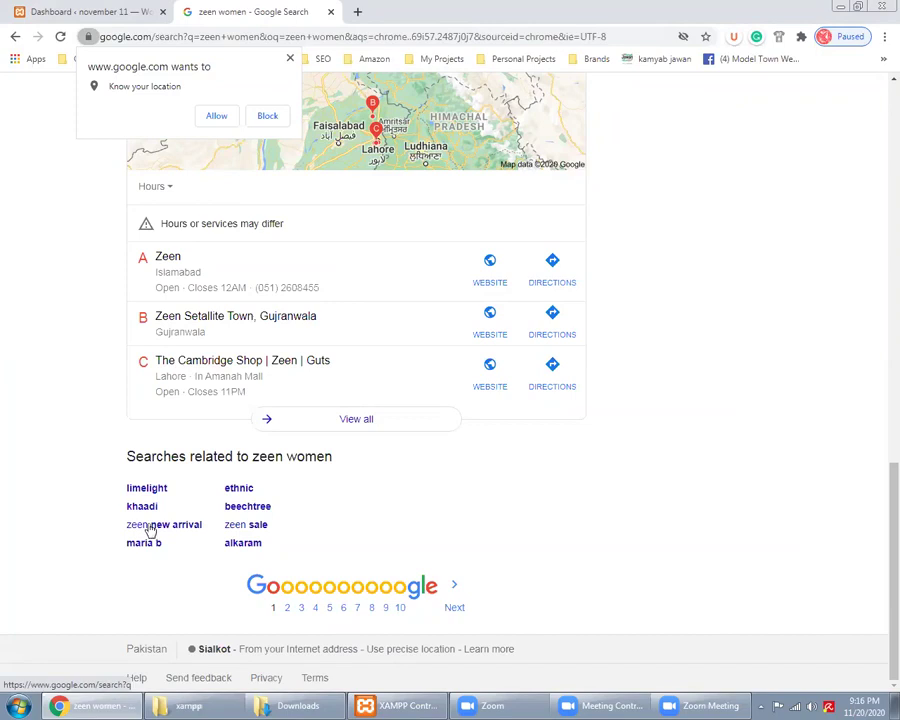
Step: Review the "zeen women" results from the first listing to the related searches, switching between them and the WordPress dashboard
click(102, 10)
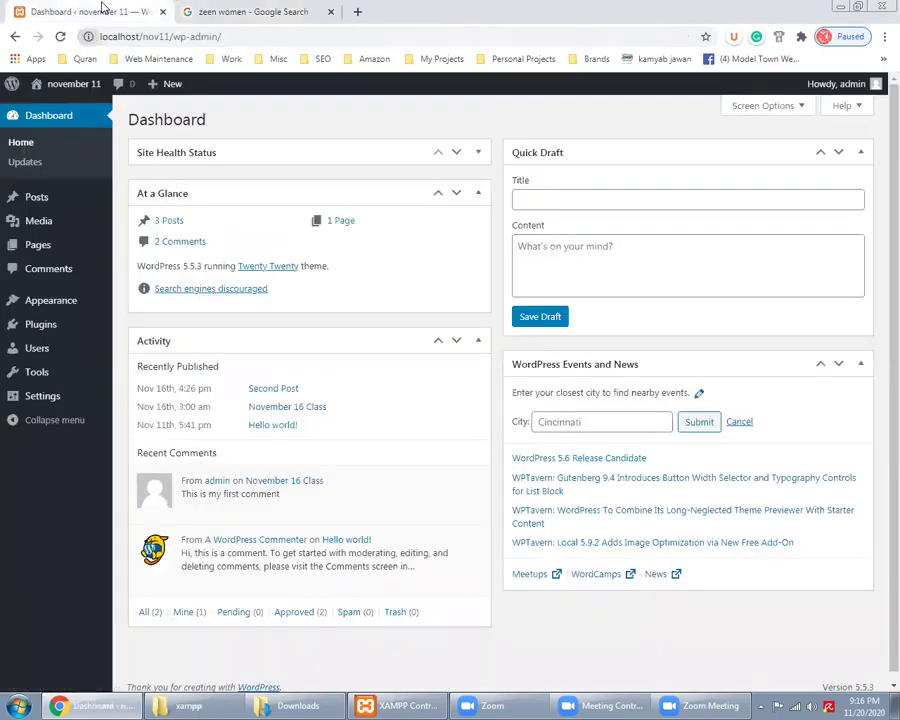
click(252, 14)
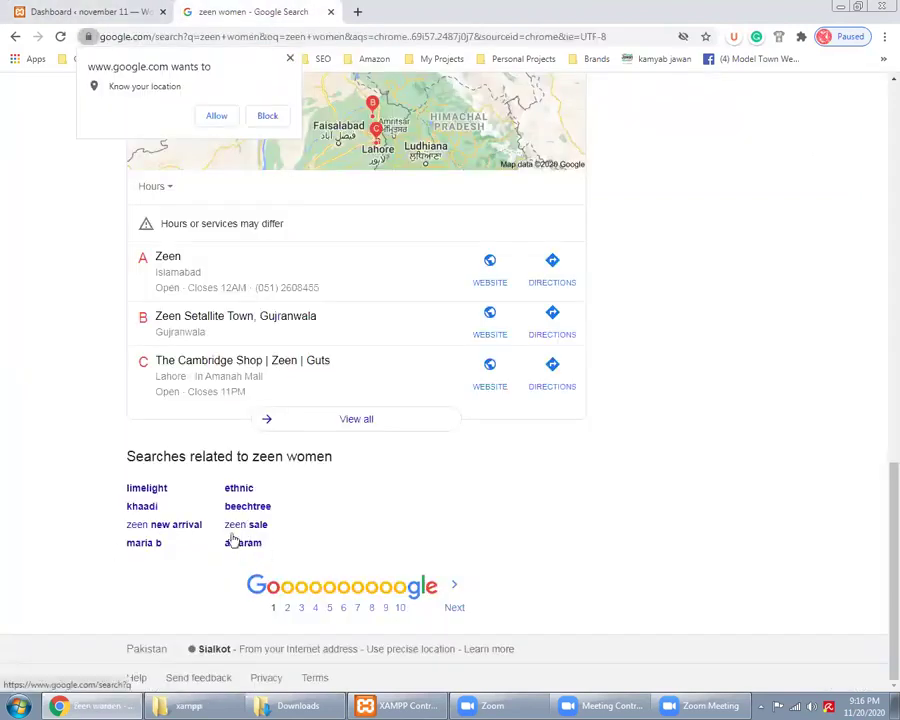
scroll(2, 468, up, 5)
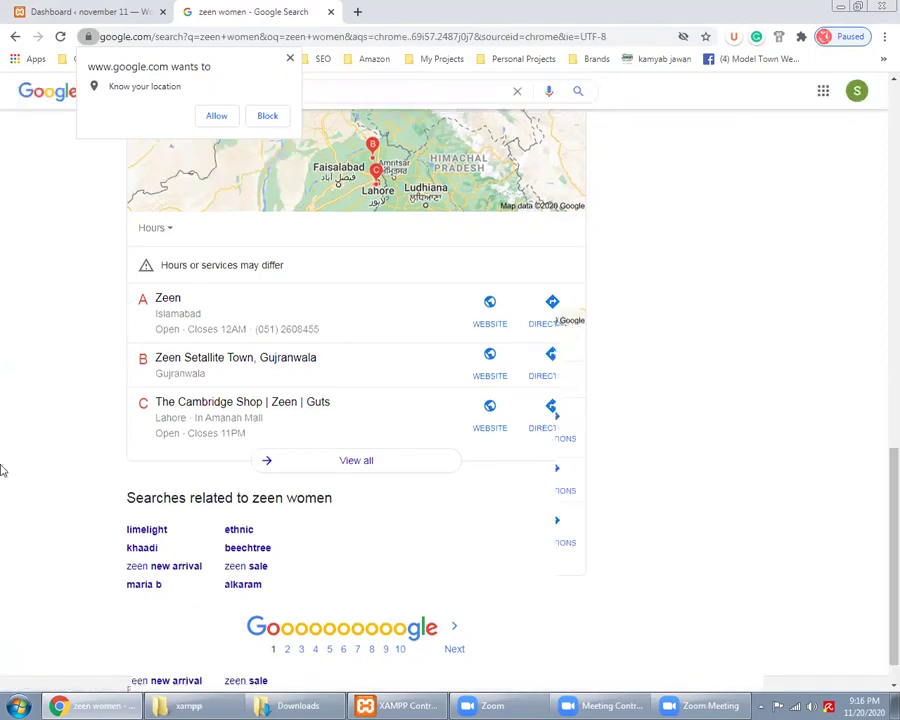
scroll(2, 468, up, 3)
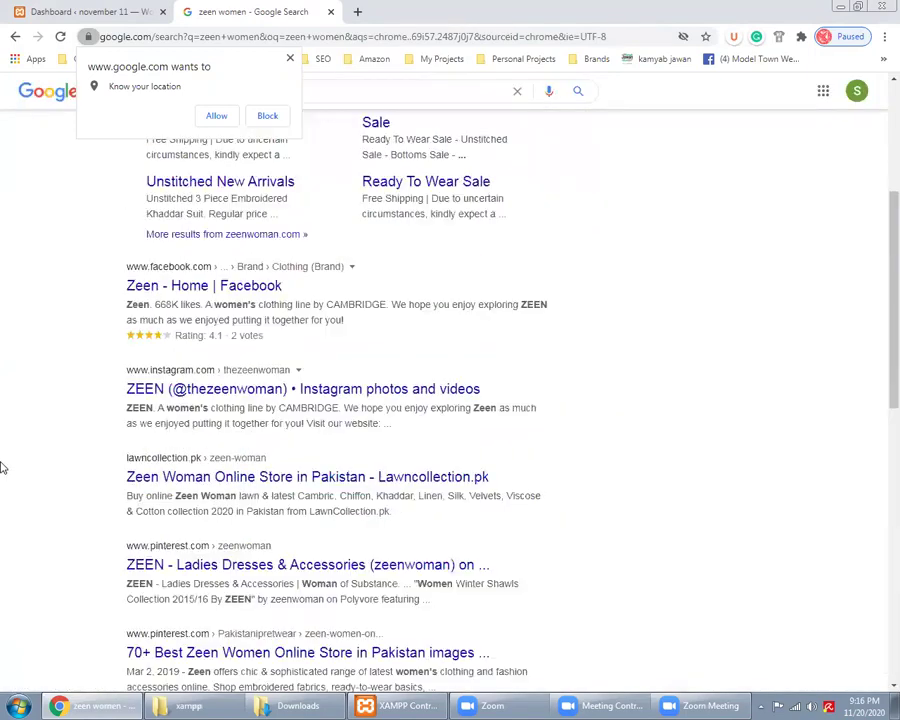
scroll(2, 464, up, 4)
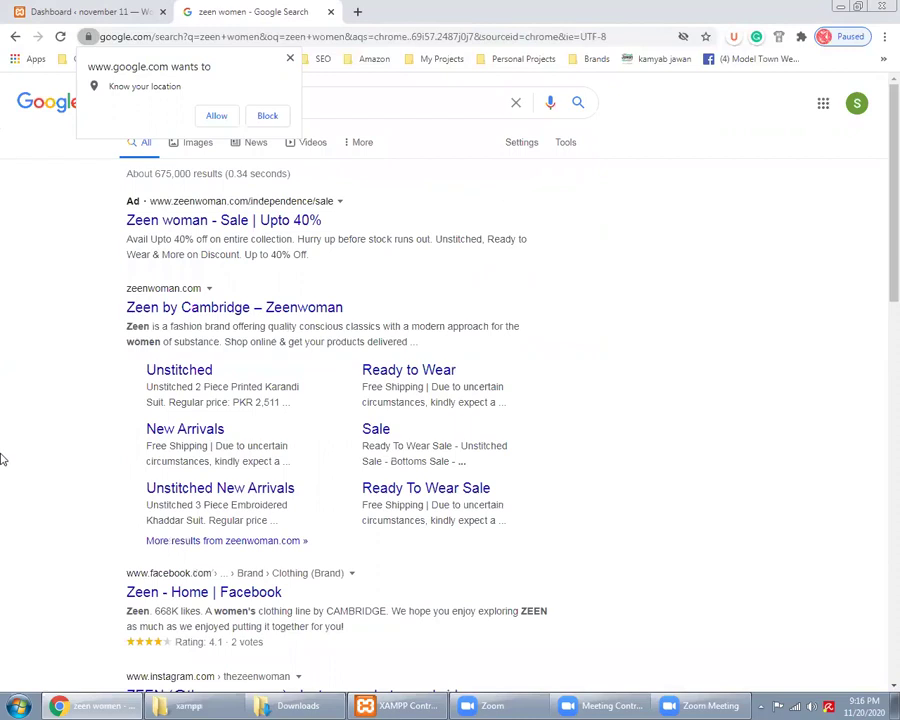
click(38, 9)
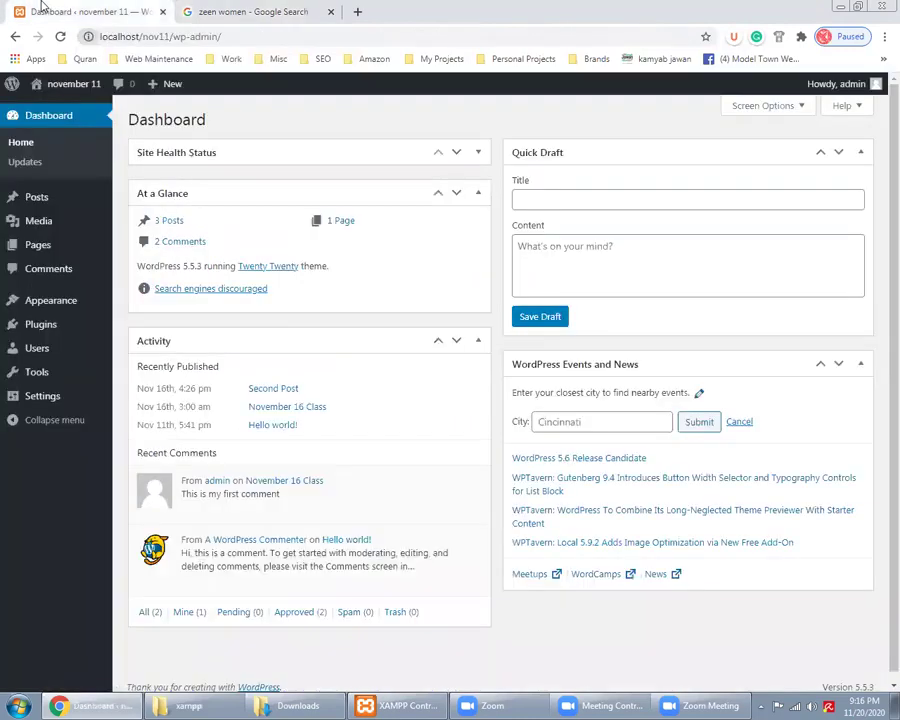
key(ctrl+Tab)
scroll(4, 410, down, 3)
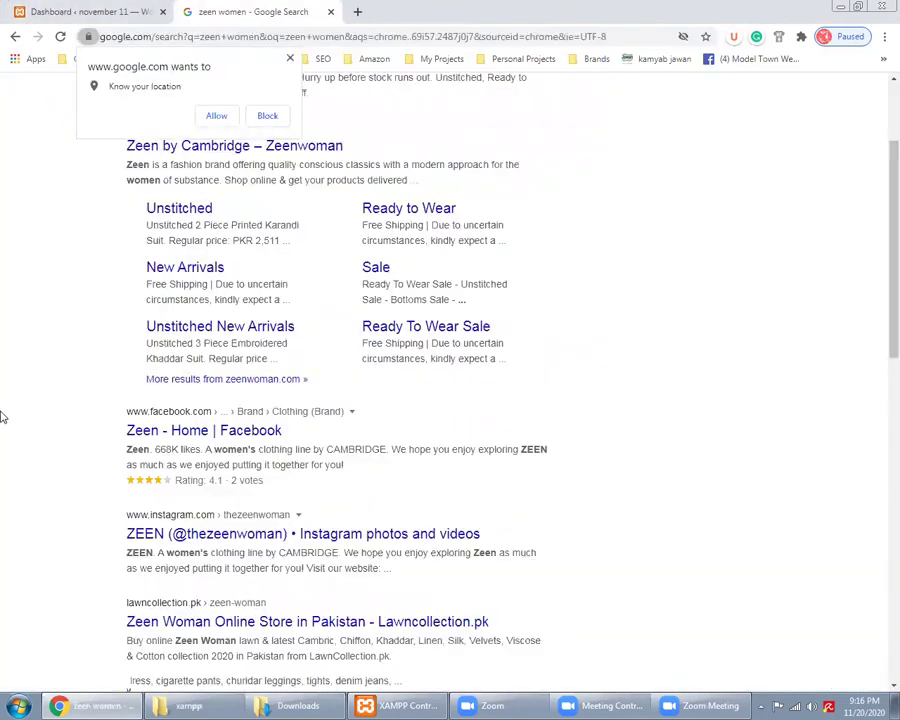
scroll(308, 551, down, 10)
scroll(215, 480, down, 2)
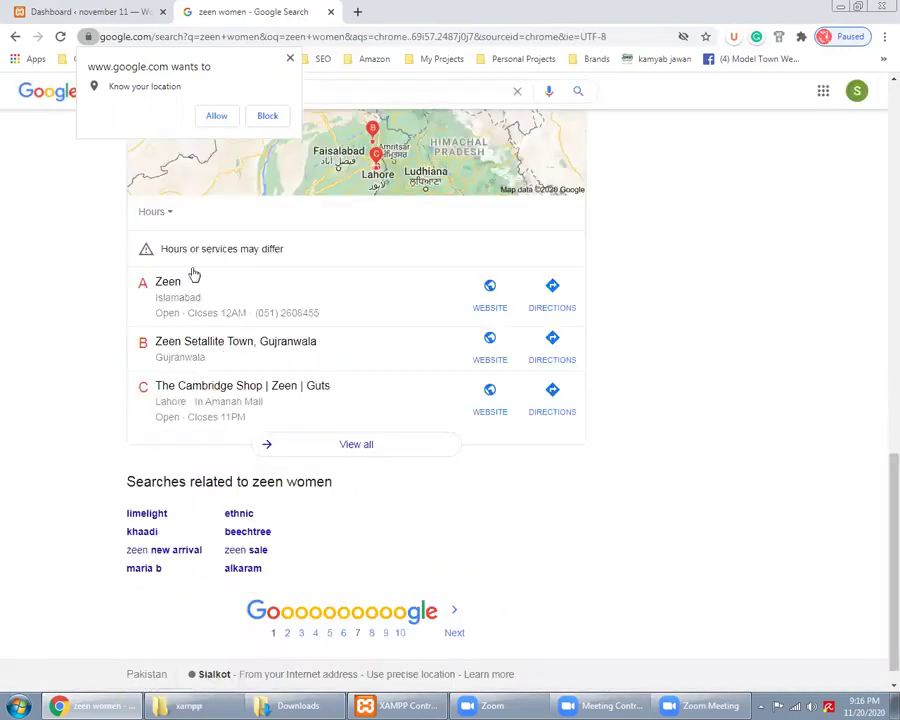
Step: Return to the WordPress dashboard, open the Media Library and show the attachment details of the tree-shaded mansion image
click(126, 8)
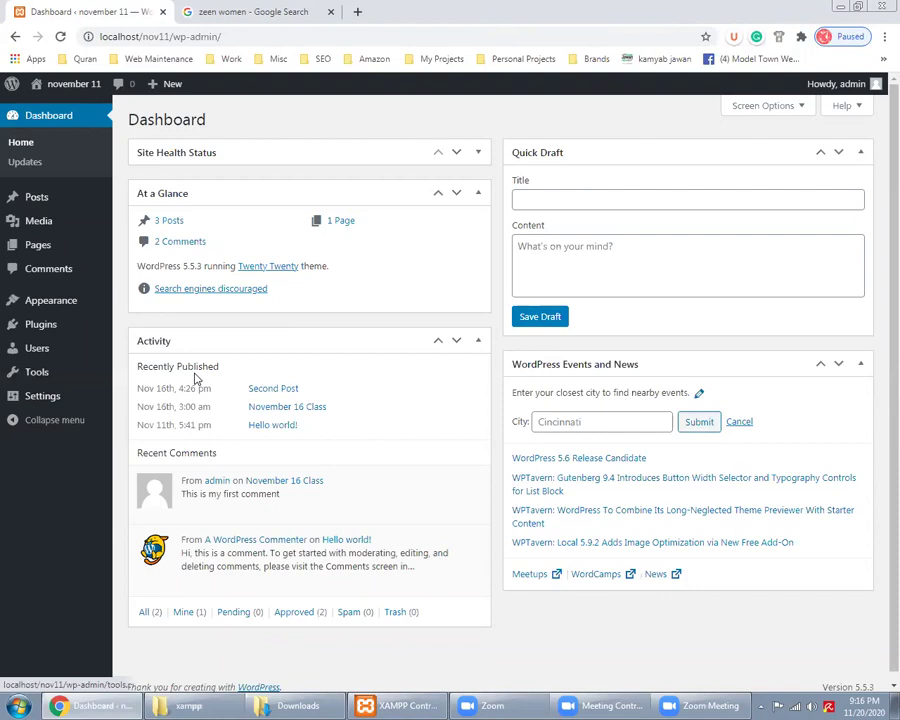
mouse_move(60, 196)
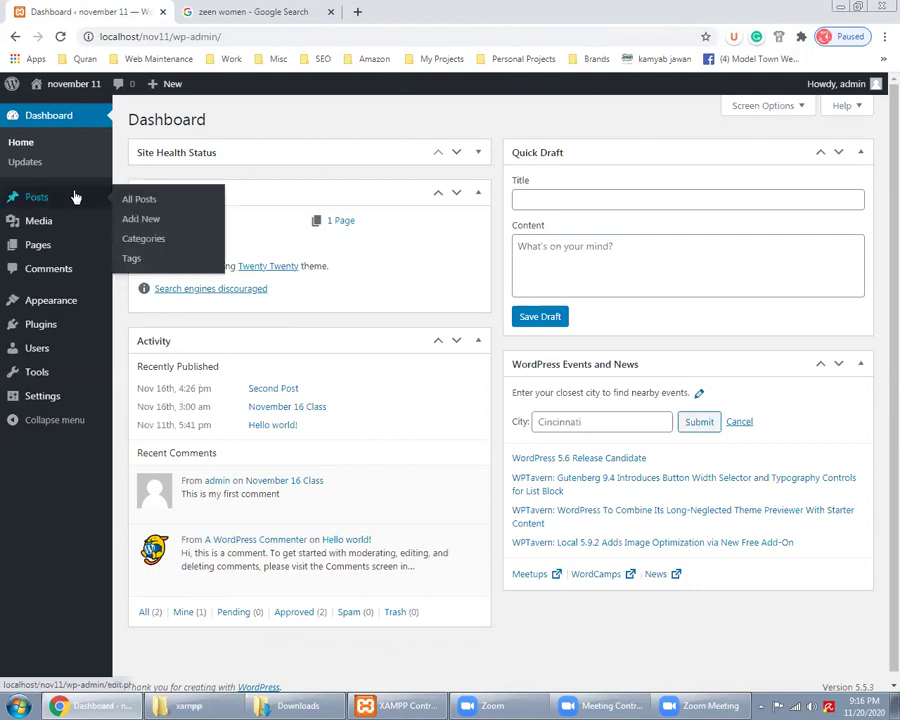
mouse_move(80, 233)
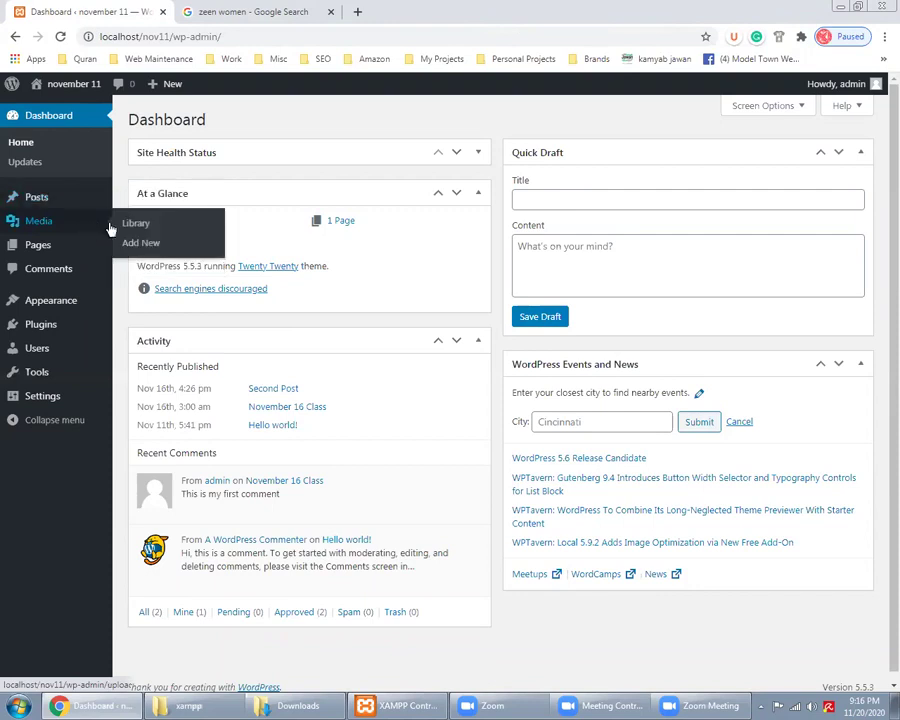
click(151, 226)
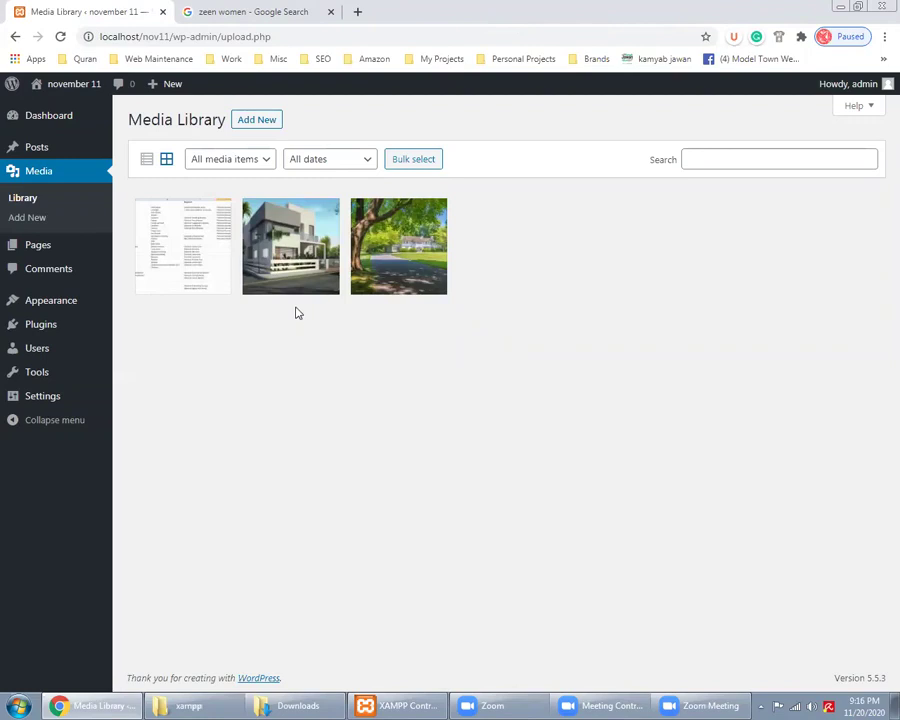
click(374, 287)
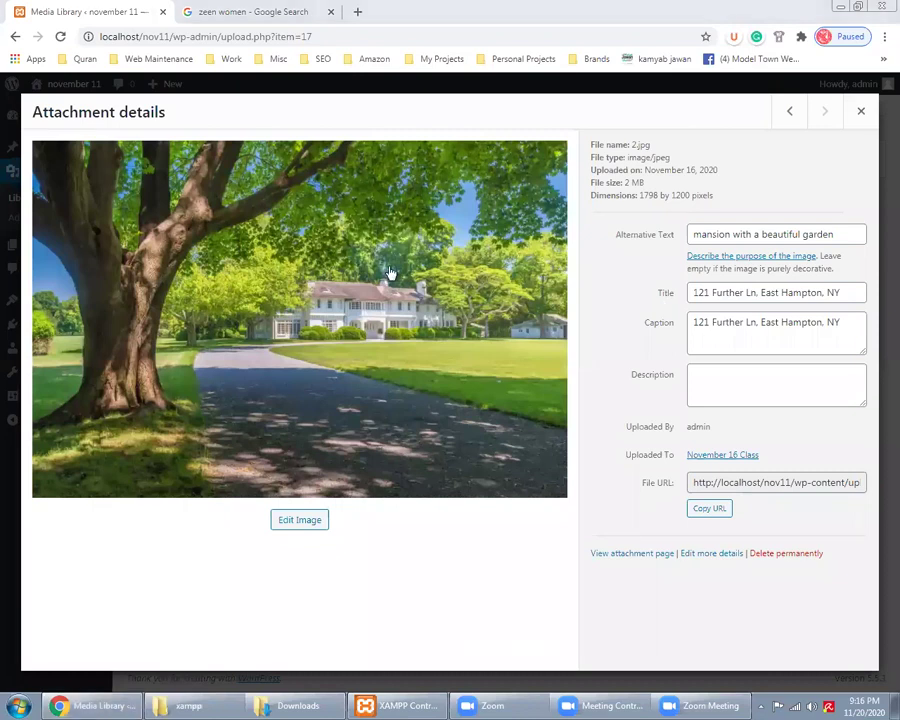
Step: Examine the mansion image's alternative text, title, caption and description fields, and close its attachment details
click(723, 235)
key(ctrl+a)
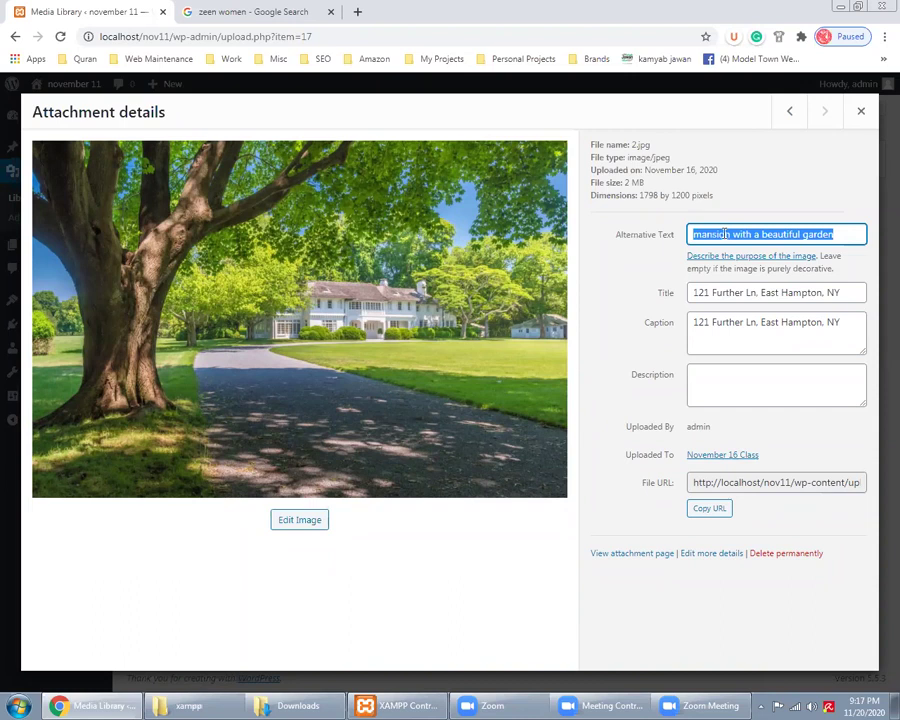
triple_click(711, 237)
click(716, 235)
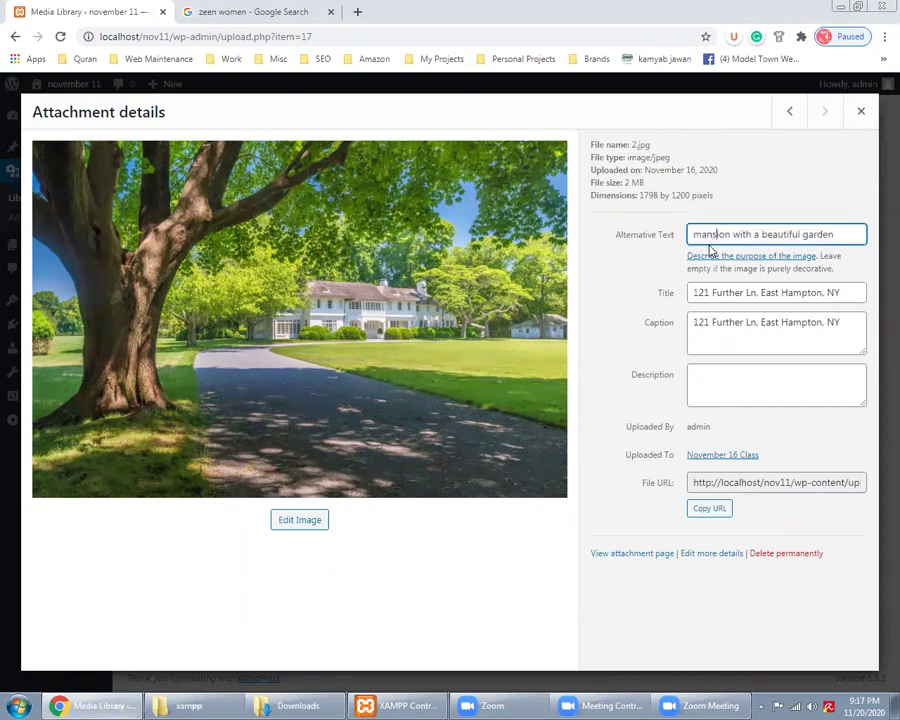
key(ctrl+a)
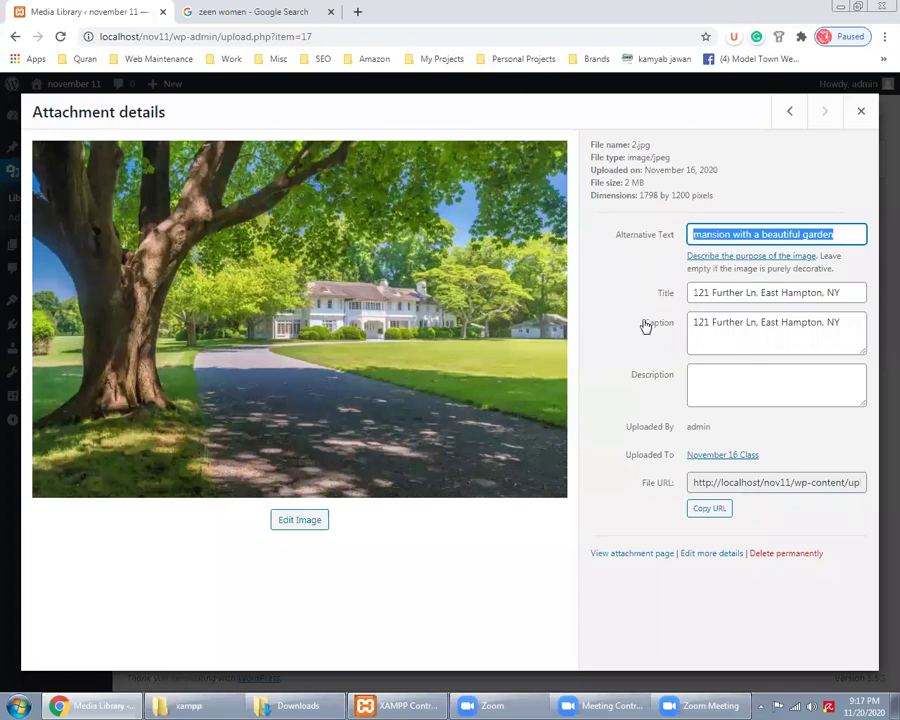
click(750, 292)
key(ctrl+a)
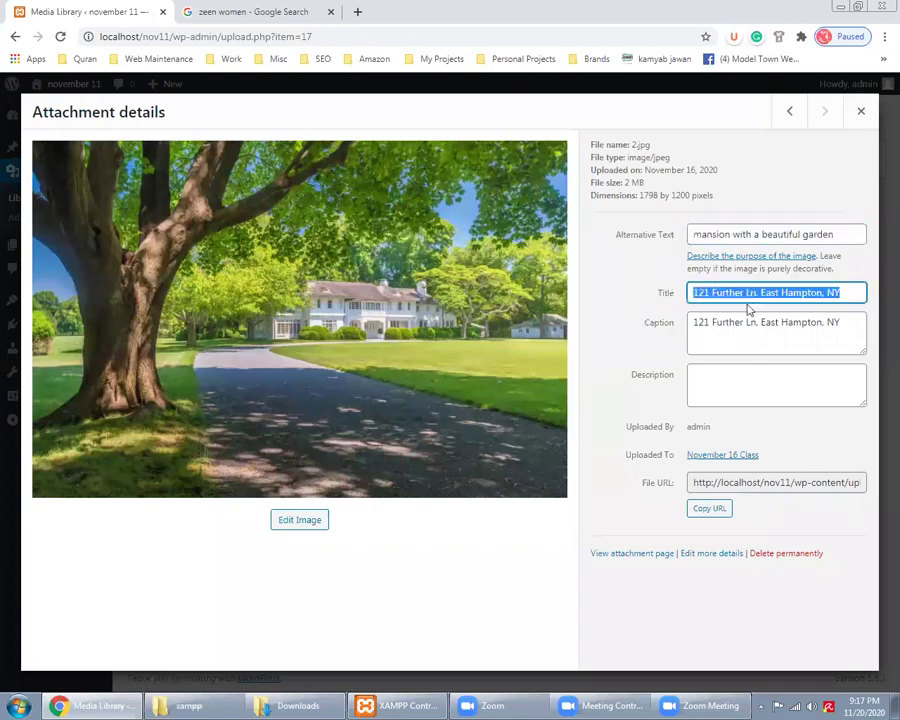
double_click(748, 321)
key(ctrl+a)
click(727, 385)
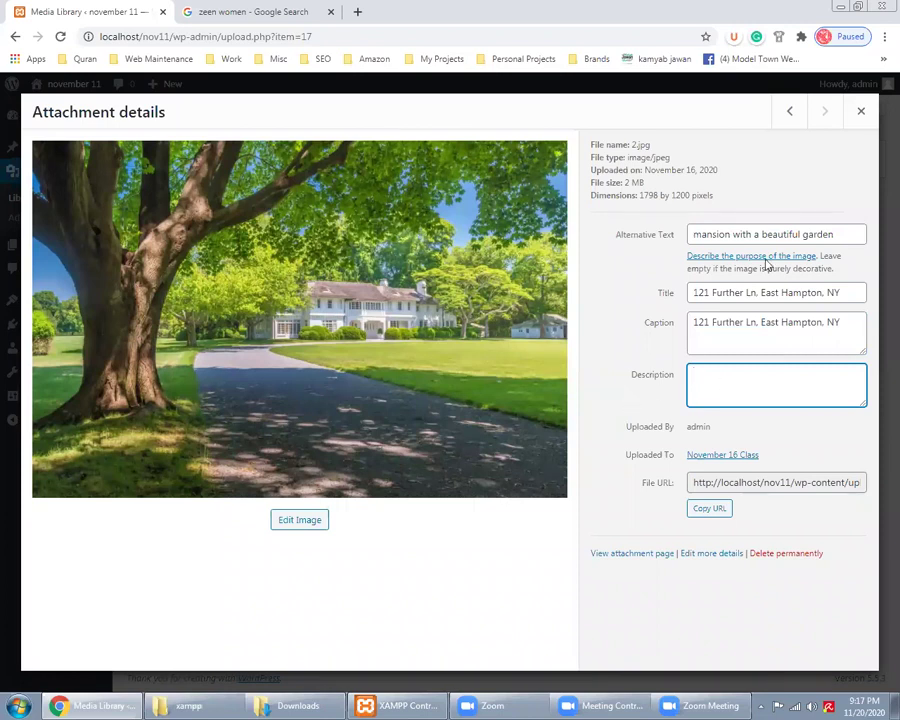
click(861, 112)
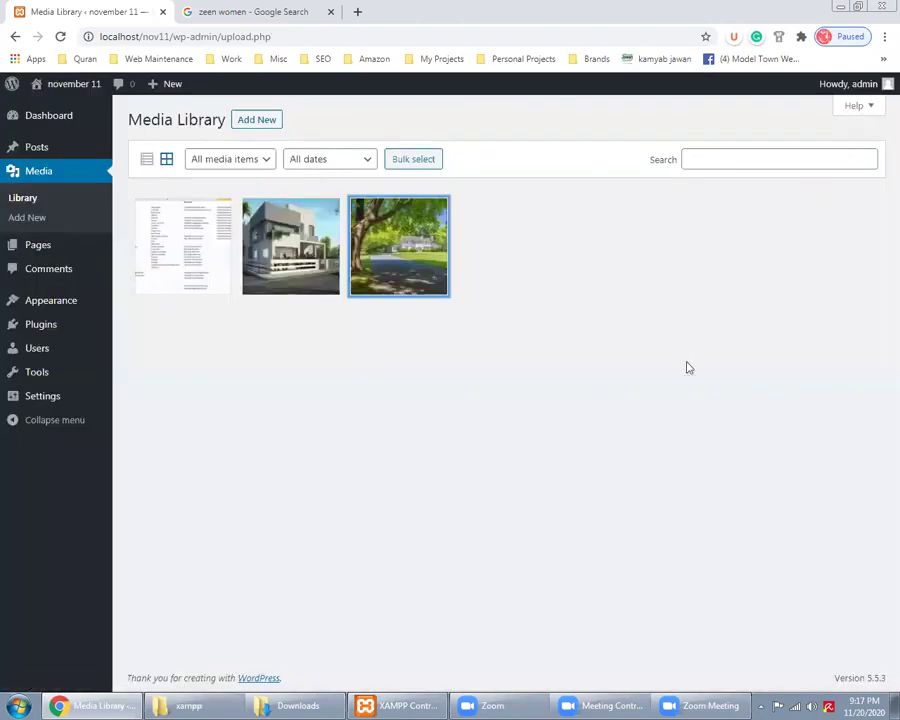
Step: Go back to the "zeen women" Google search and show its image results
click(285, 10)
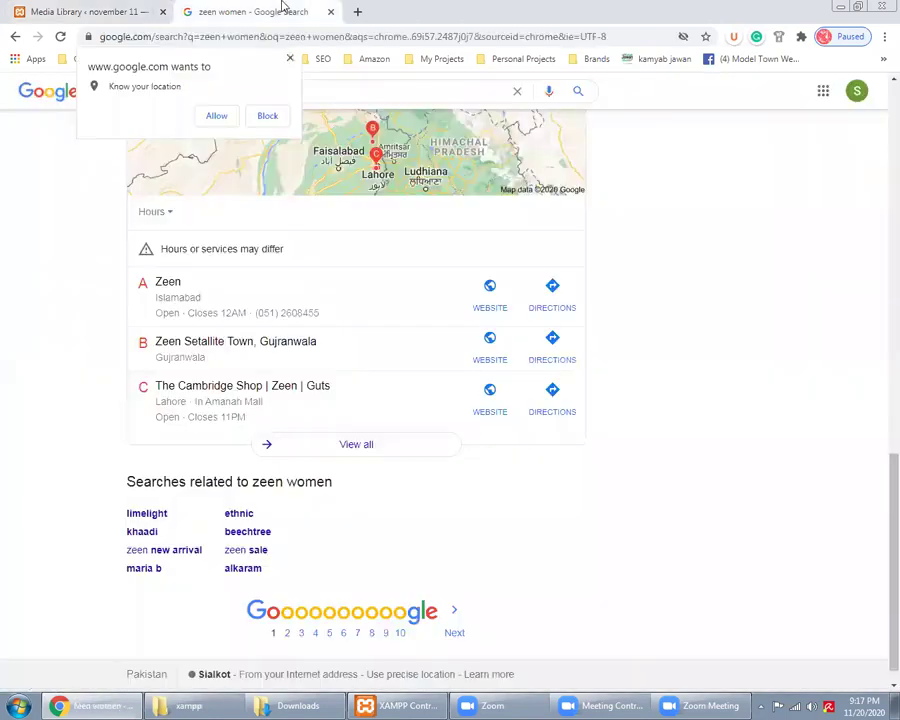
scroll(3, 430, up, 5)
scroll(3, 430, up, 5)
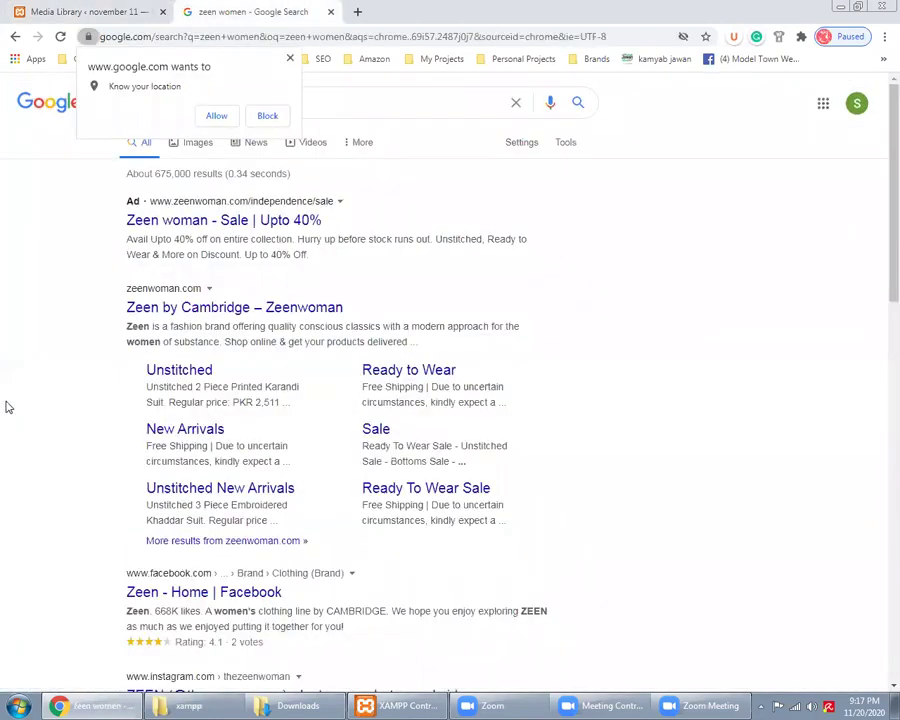
click(191, 151)
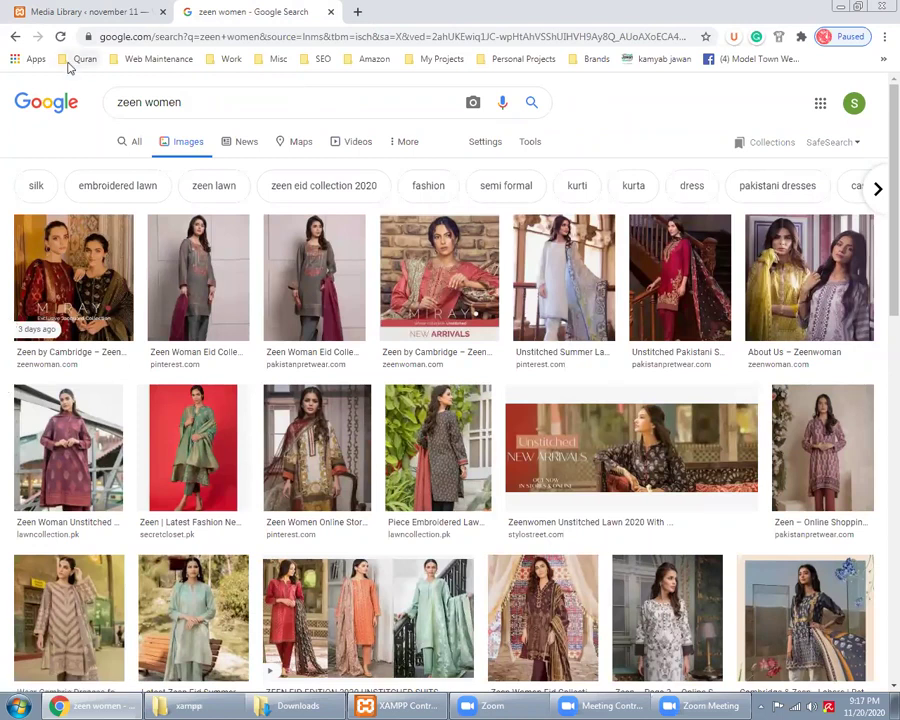
Step: Return to the WordPress admin and open the list of all pages
click(84, 11)
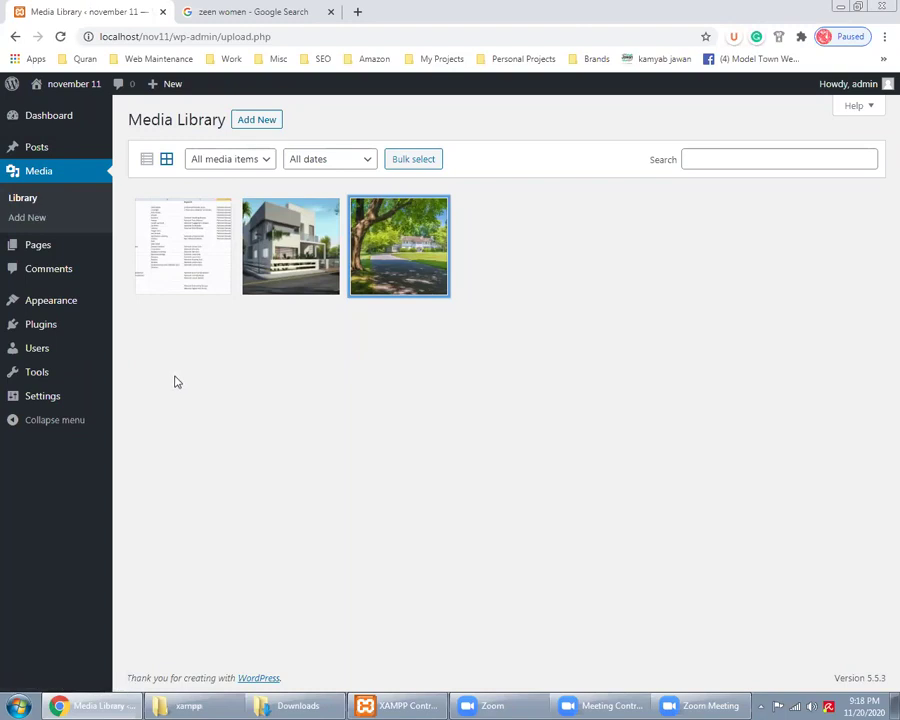
mouse_move(36, 261)
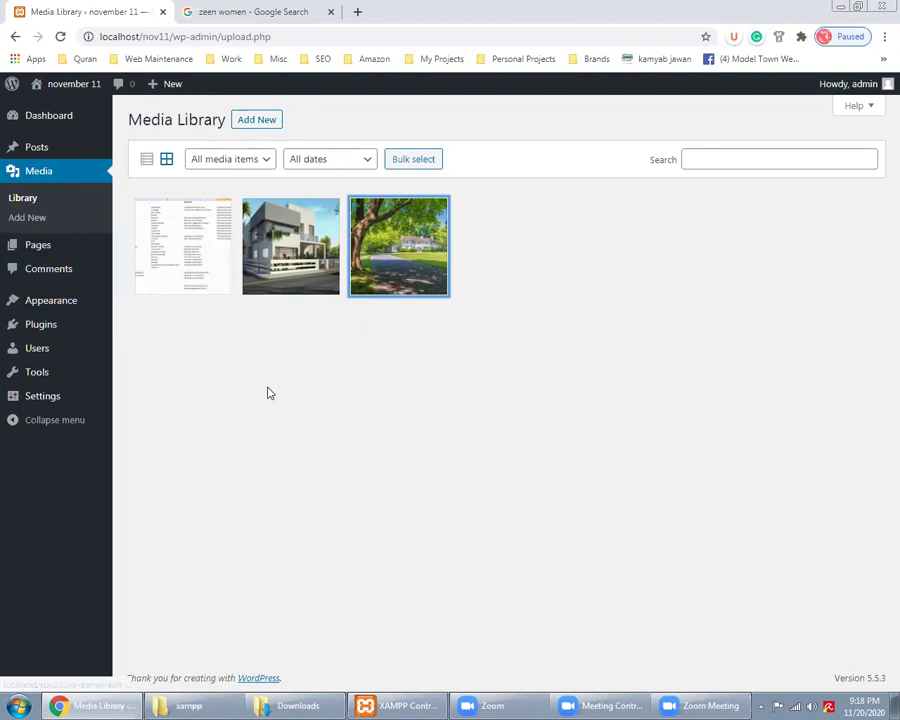
mouse_move(87, 254)
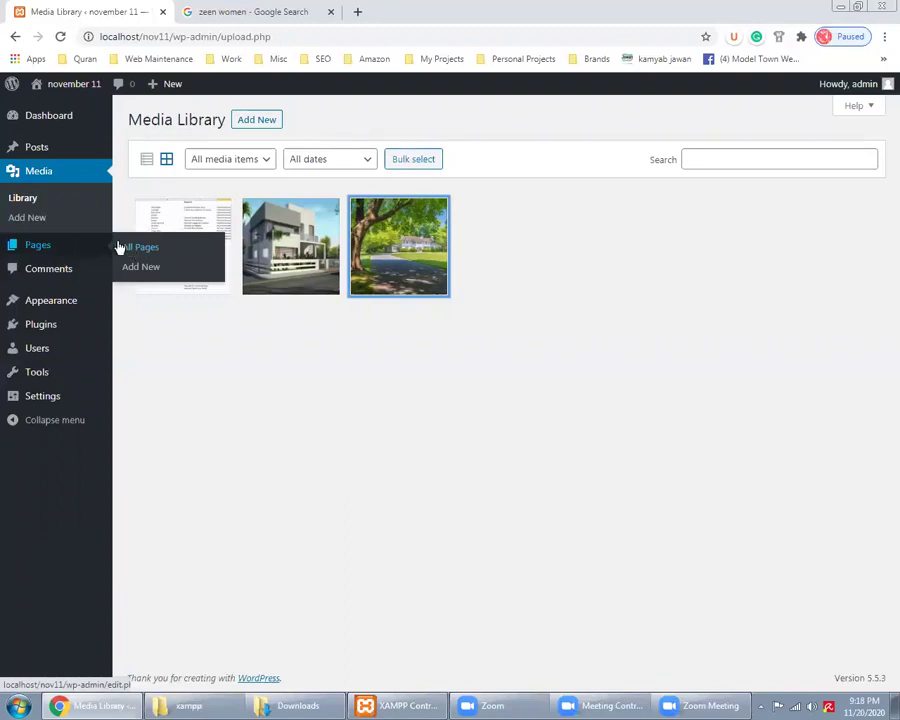
click(132, 248)
Step: Try to open bestmehdidresses.com in the browser tab holding the Google image results
click(275, 11)
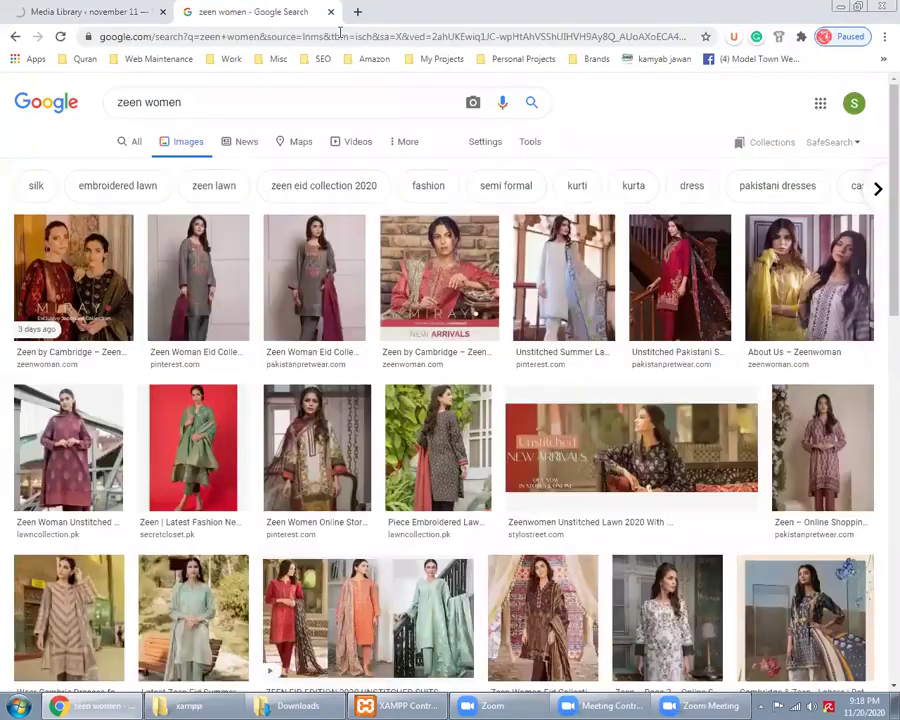
click(340, 36)
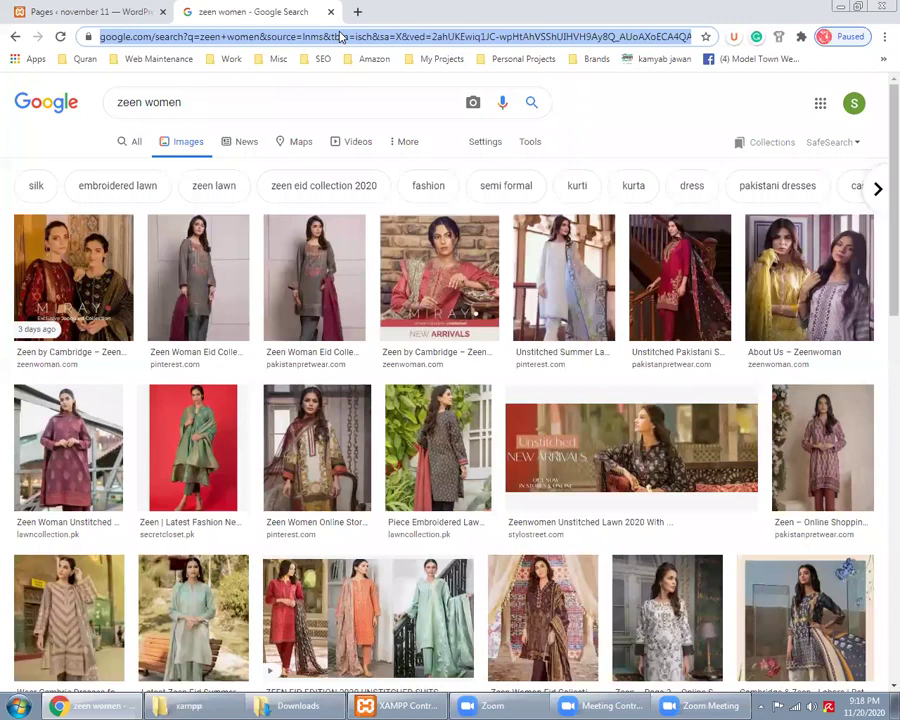
text(bestmehdi)
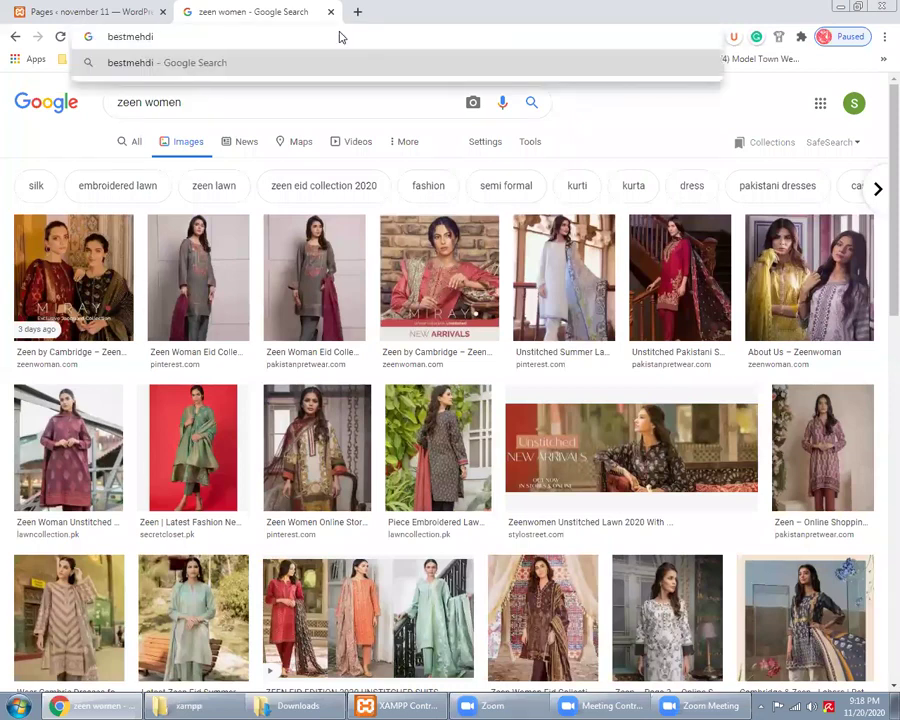
text(dresses)
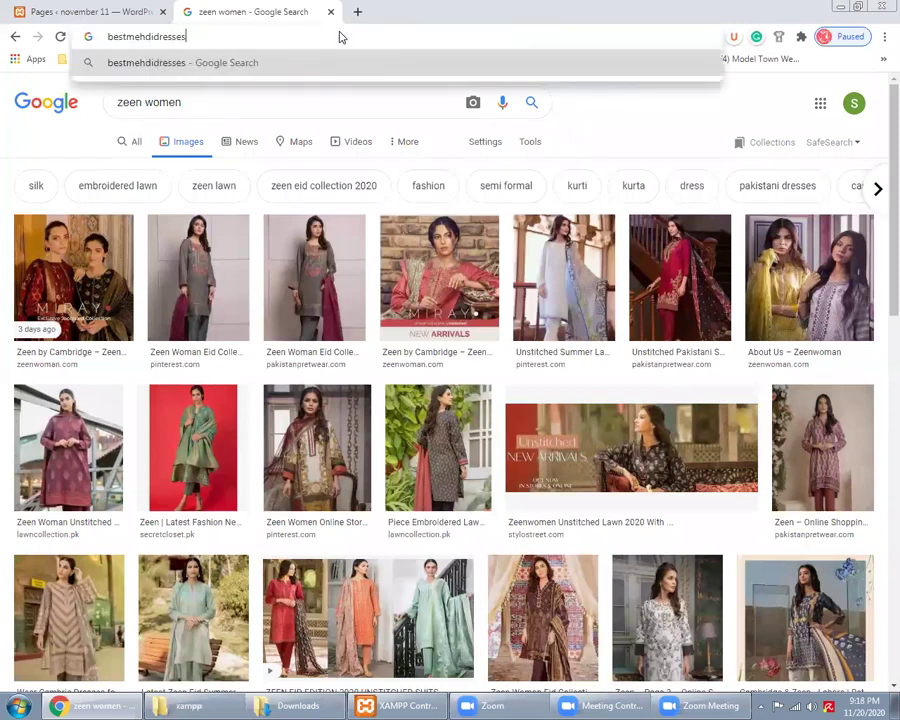
key(ctrl+Return)
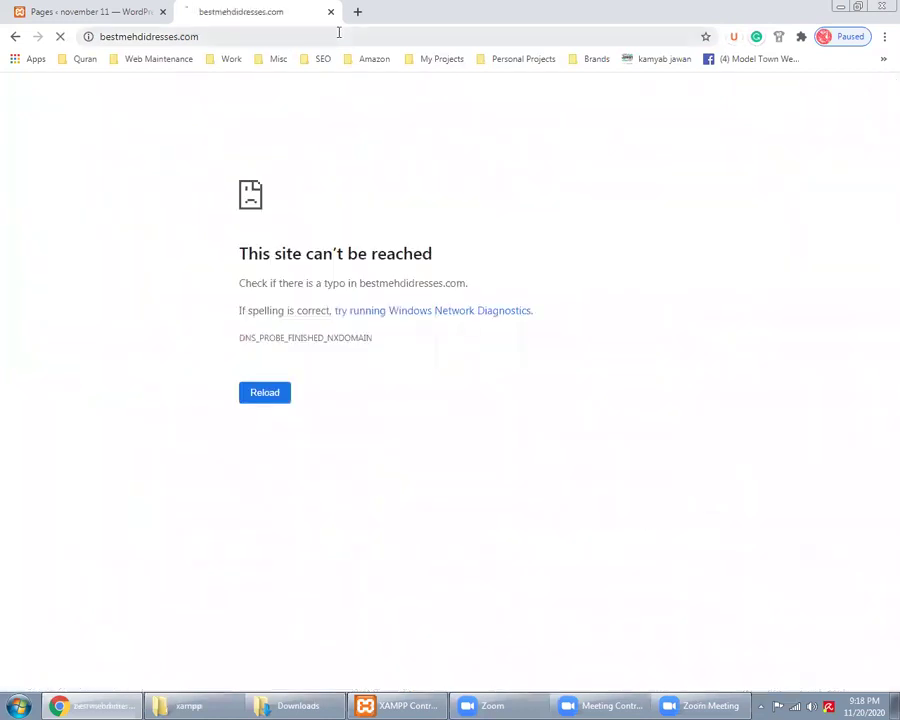
Step: Correct the misspelled web address to bestmehndidresses.com and load the site
click(341, 33)
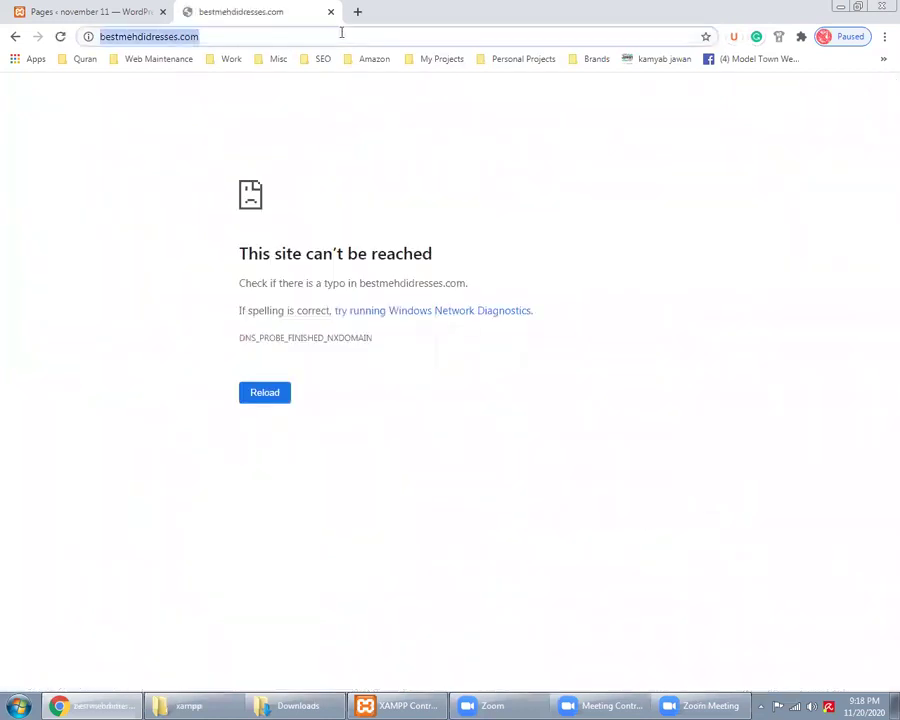
click(135, 36)
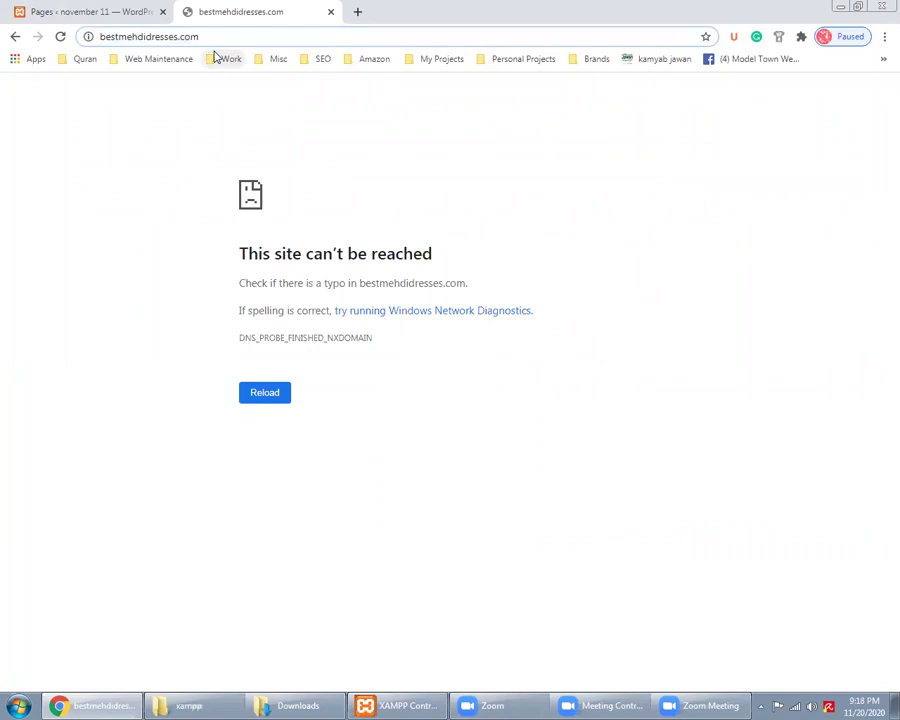
text(n)
key(Return)
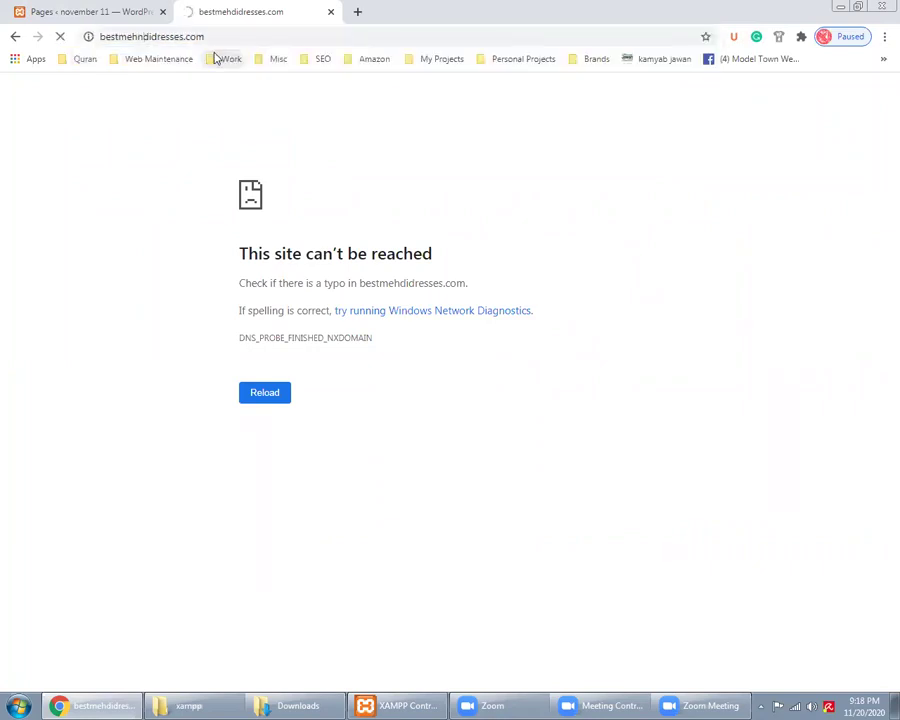
Step: Back in the WordPress pages list, select all pages, view the available bulk actions, and clear the selection
click(60, 12)
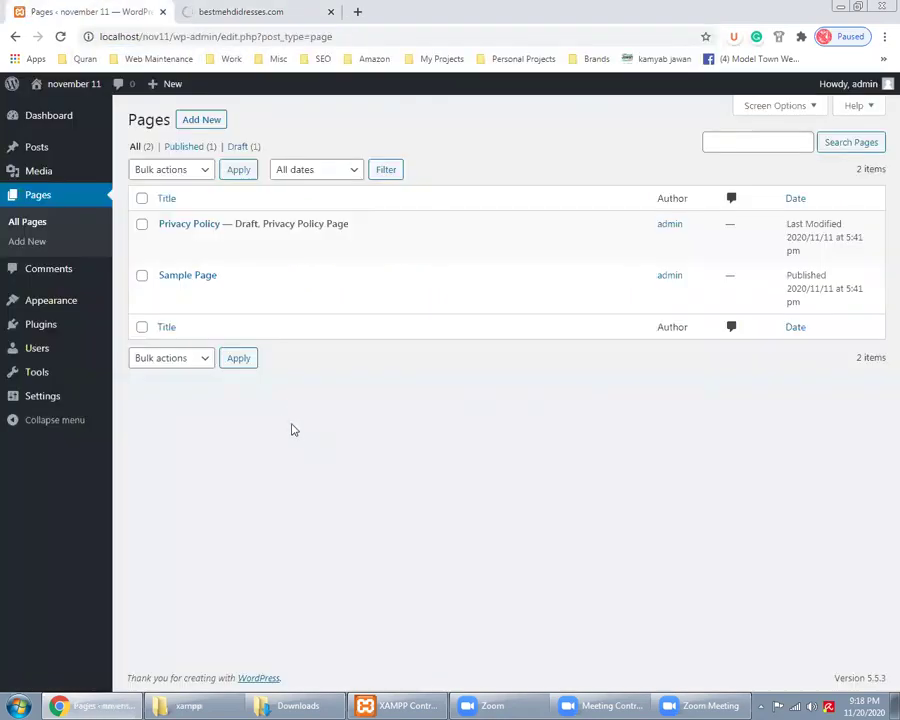
click(142, 199)
click(190, 174)
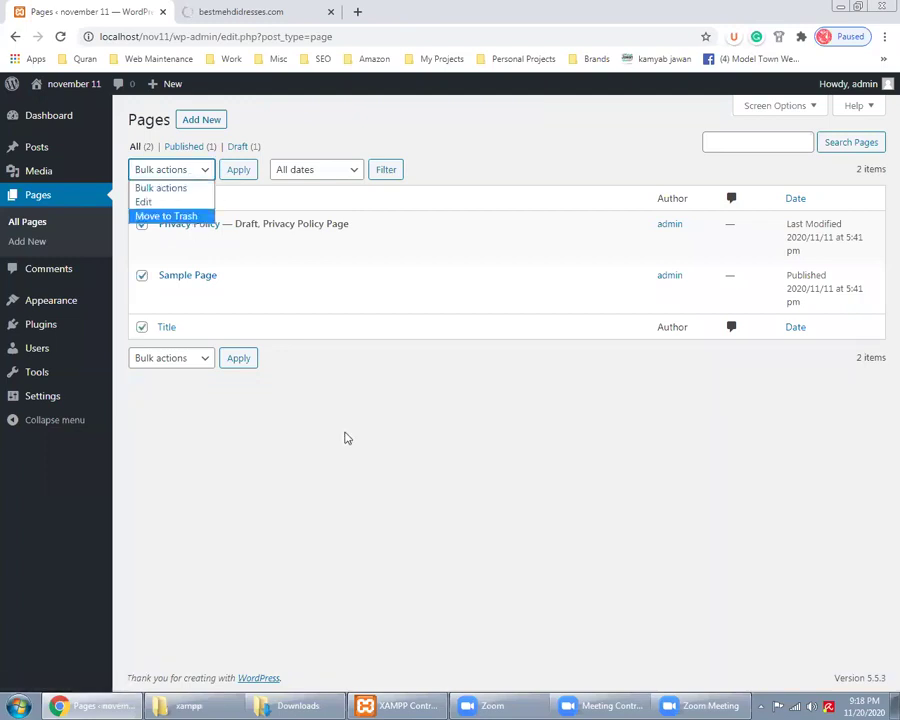
click(346, 436)
click(140, 200)
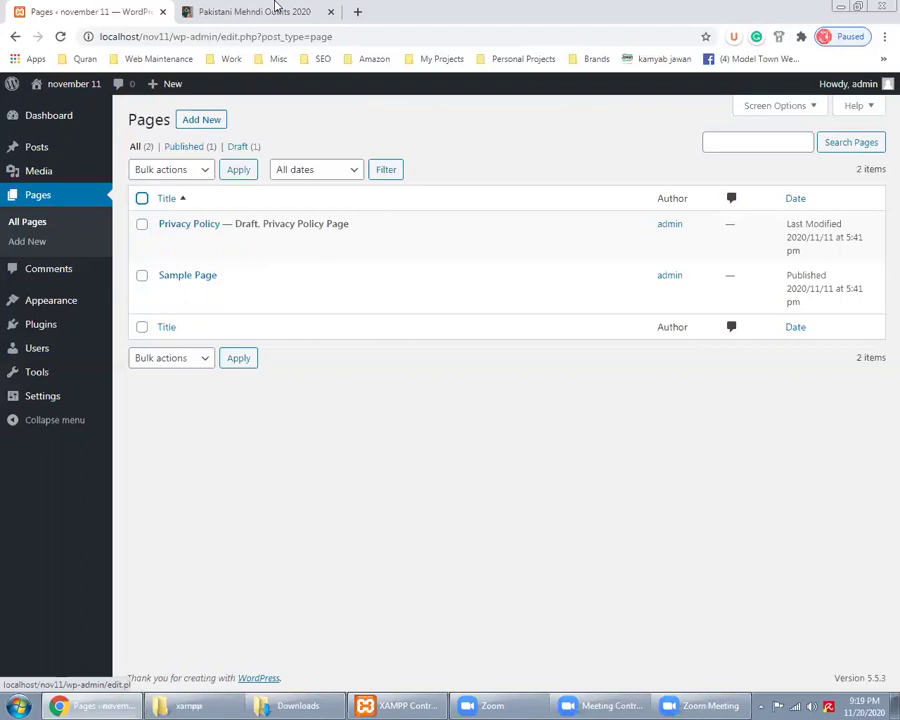
Step: Return to the Best Mehndi Dresses site, open its Privacy Policy page, and highlight the page heading
click(276, 10)
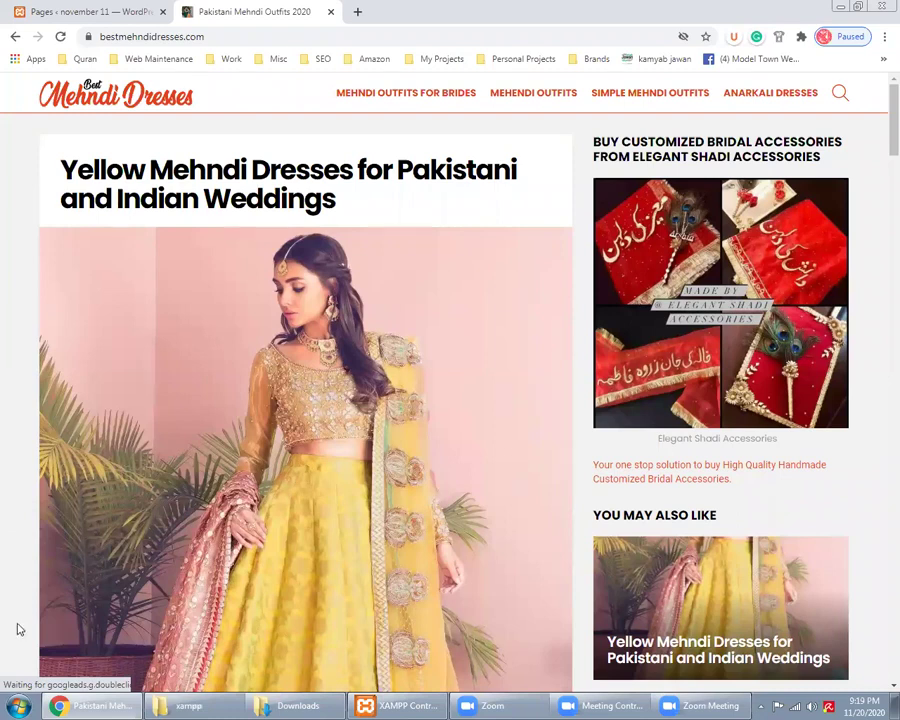
scroll(16, 629, down, 6)
scroll(16, 641, down, 5)
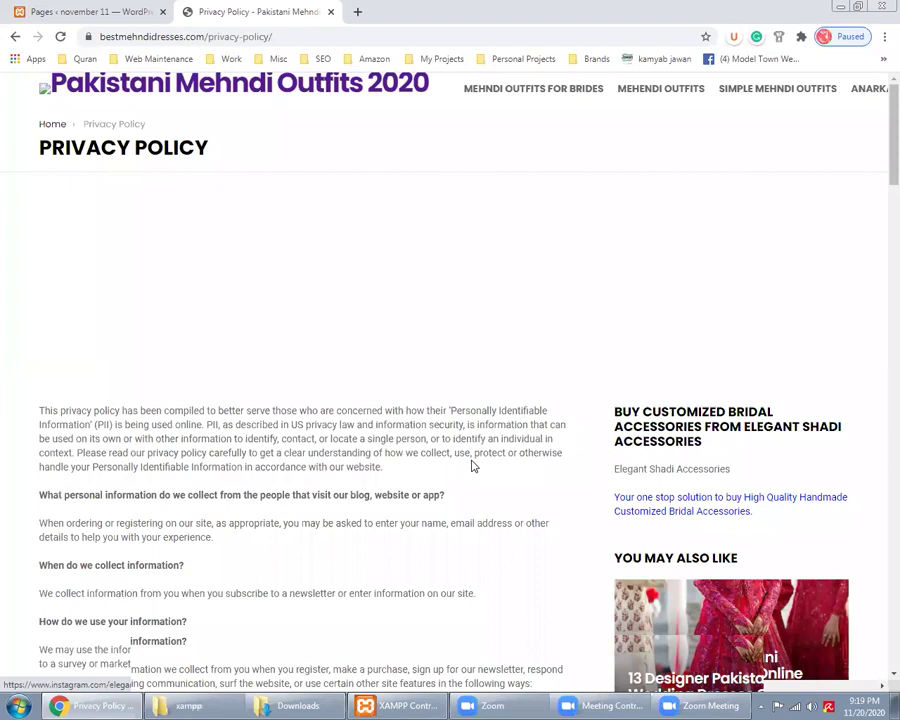
triple_click(89, 152)
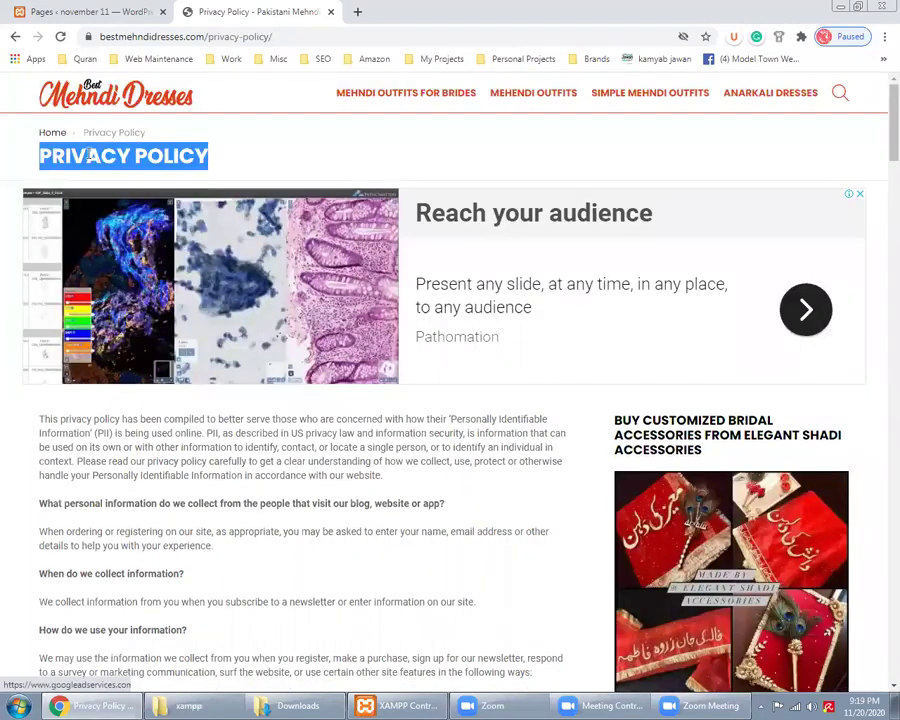
Step: Read through the sections of the Best Mehndi Dresses privacy policy, from the introduction down to the footer and back
scroll(232, 481, down, 3)
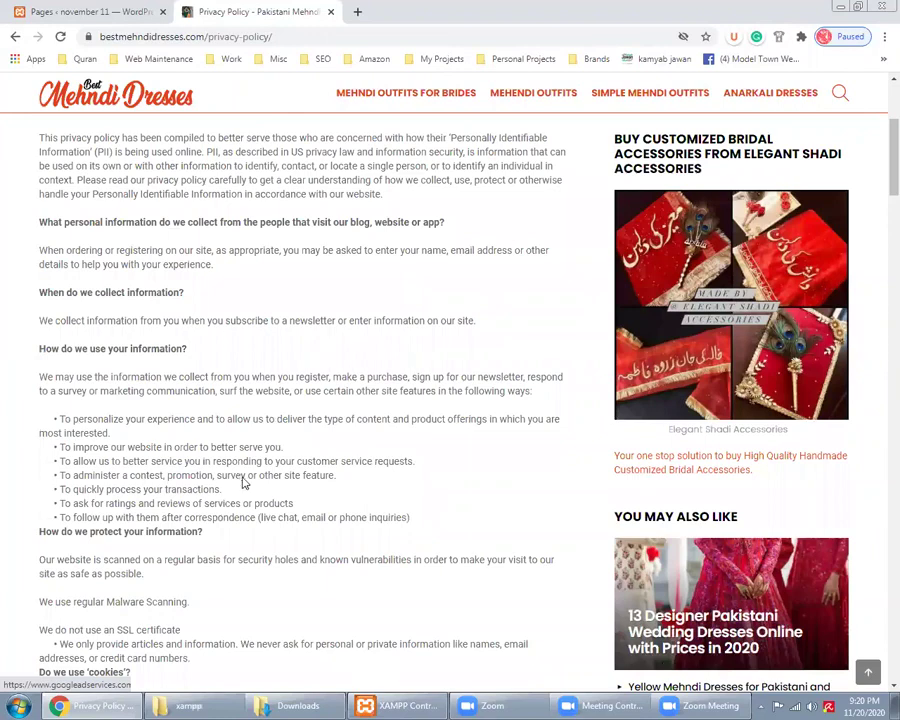
scroll(243, 483, down, 5)
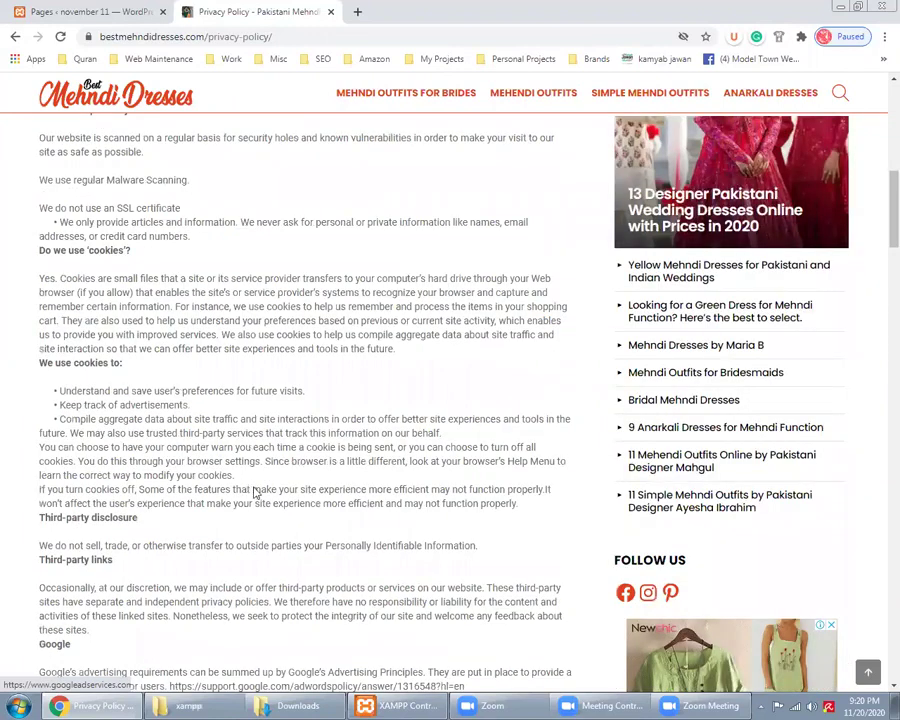
scroll(255, 492, down, 10)
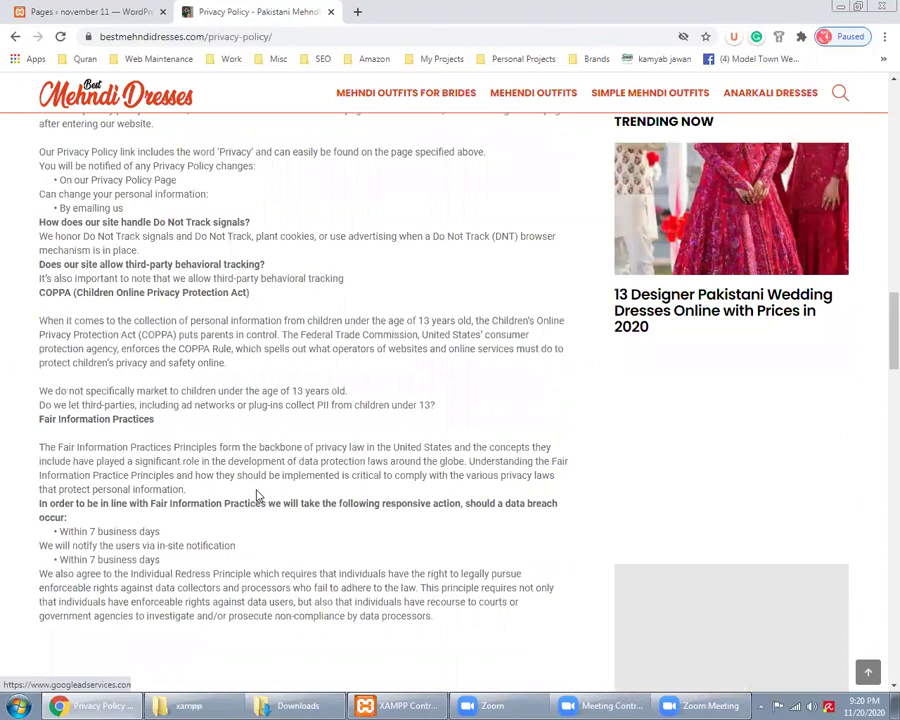
scroll(257, 496, down, 5)
scroll(257, 496, down, 5)
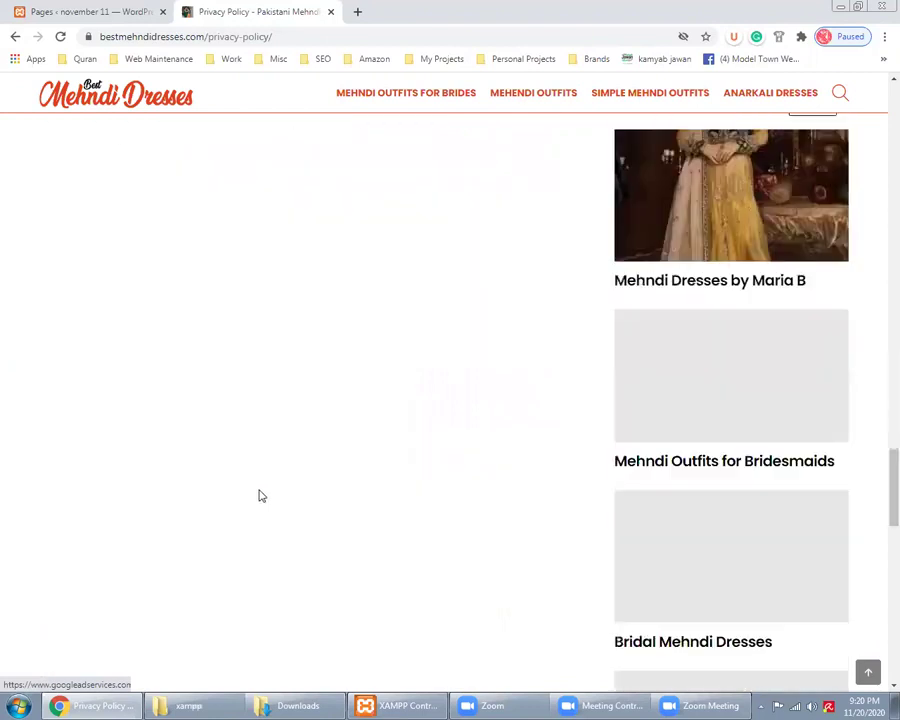
scroll(258, 492, down, 5)
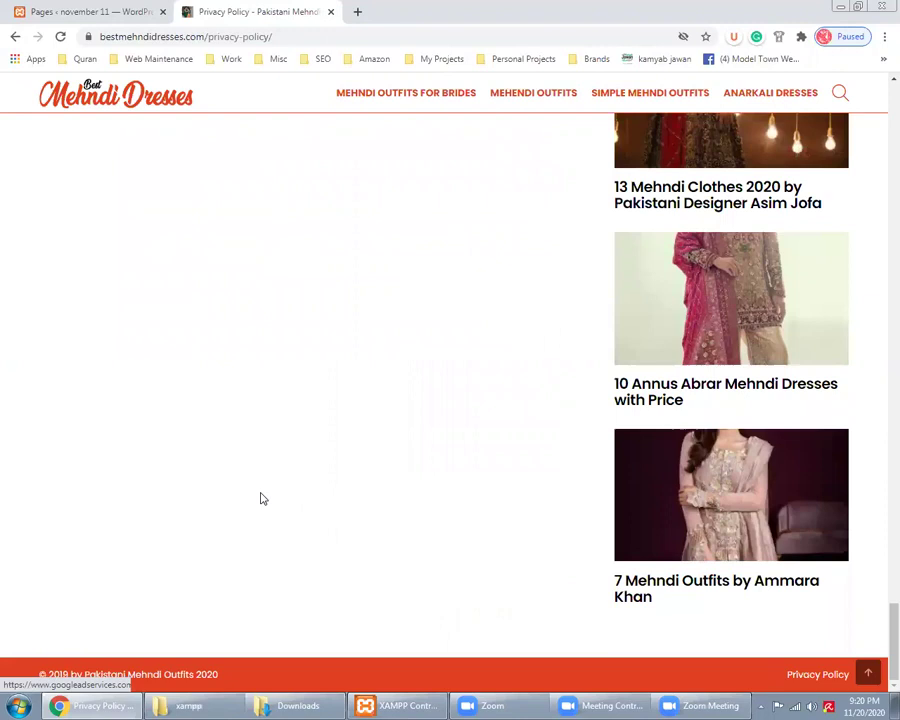
scroll(265, 498, up, 5)
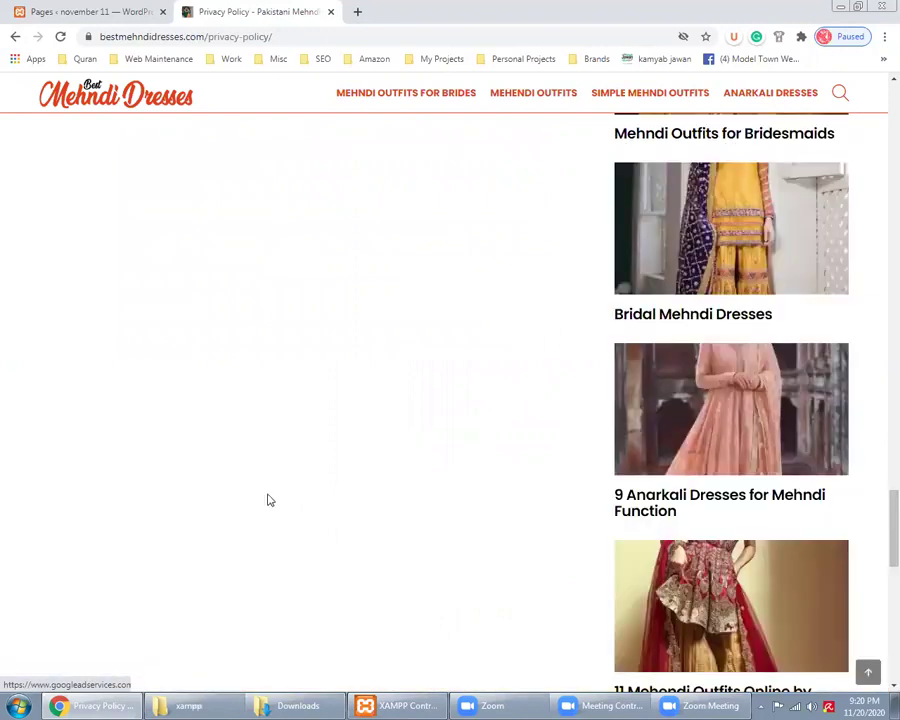
scroll(268, 500, up, 10)
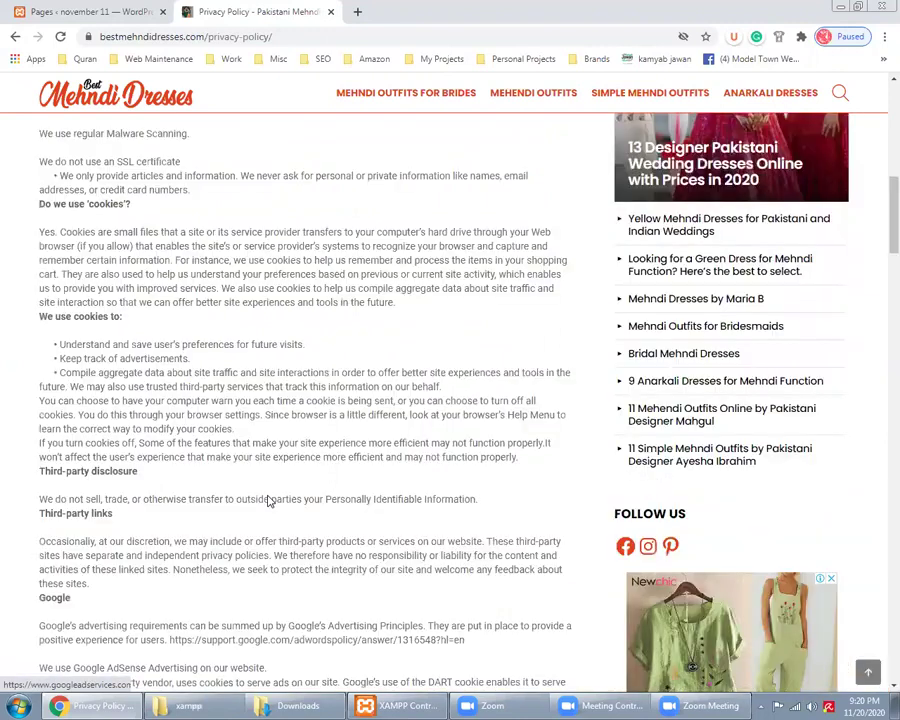
scroll(268, 500, up, 10)
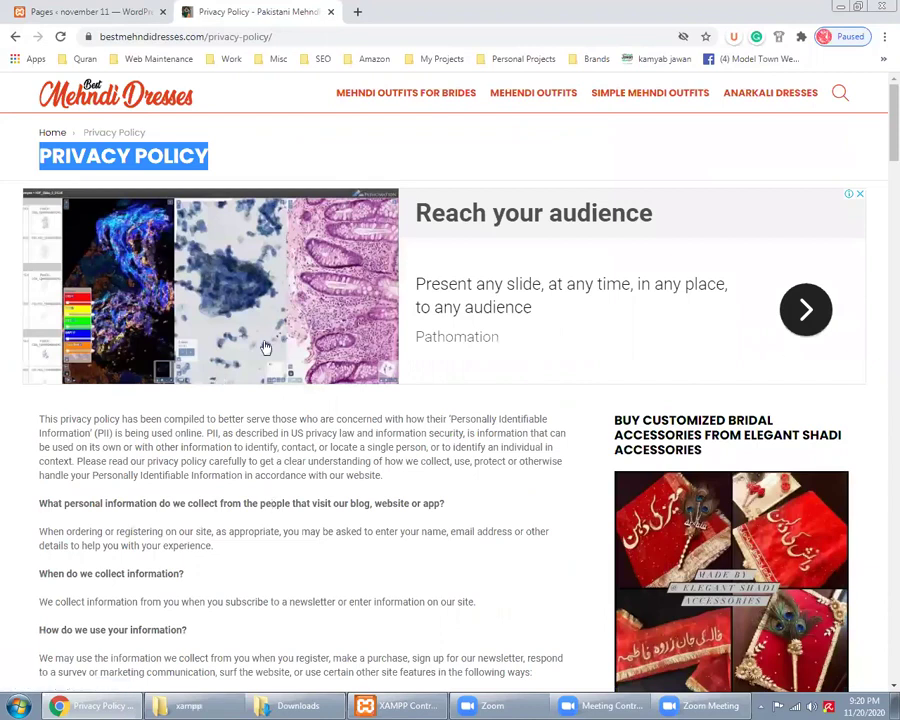
scroll(455, 420, down, 5)
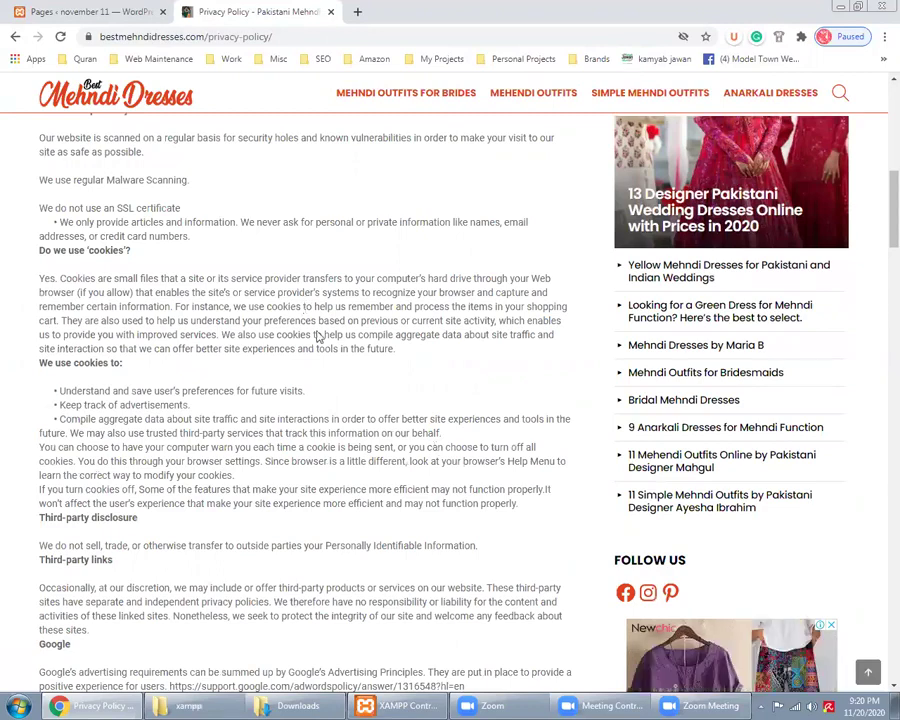
scroll(209, 443, up, 1)
scroll(185, 435, up, 6)
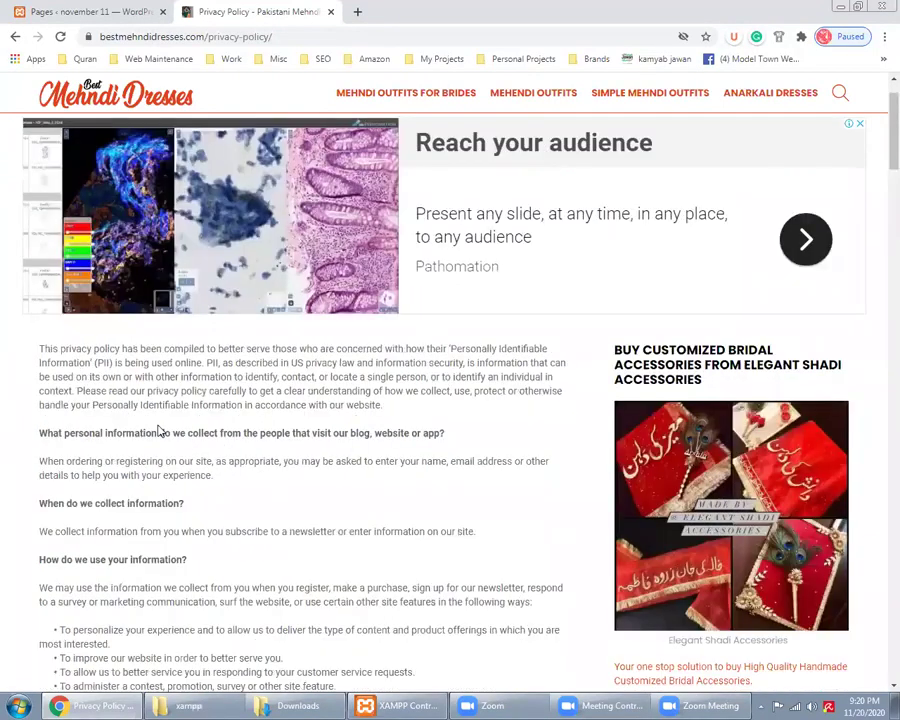
Step: Open yogadresspants.com in a new browser tab, checking the privacy policy tab while the site loads
click(358, 10)
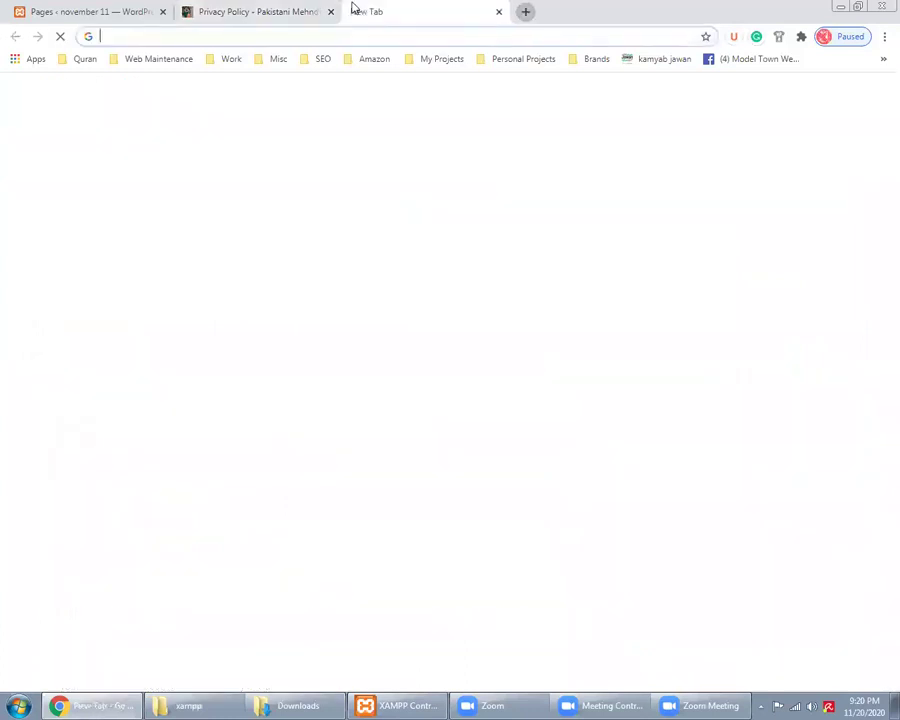
text(yogadresspants.com)
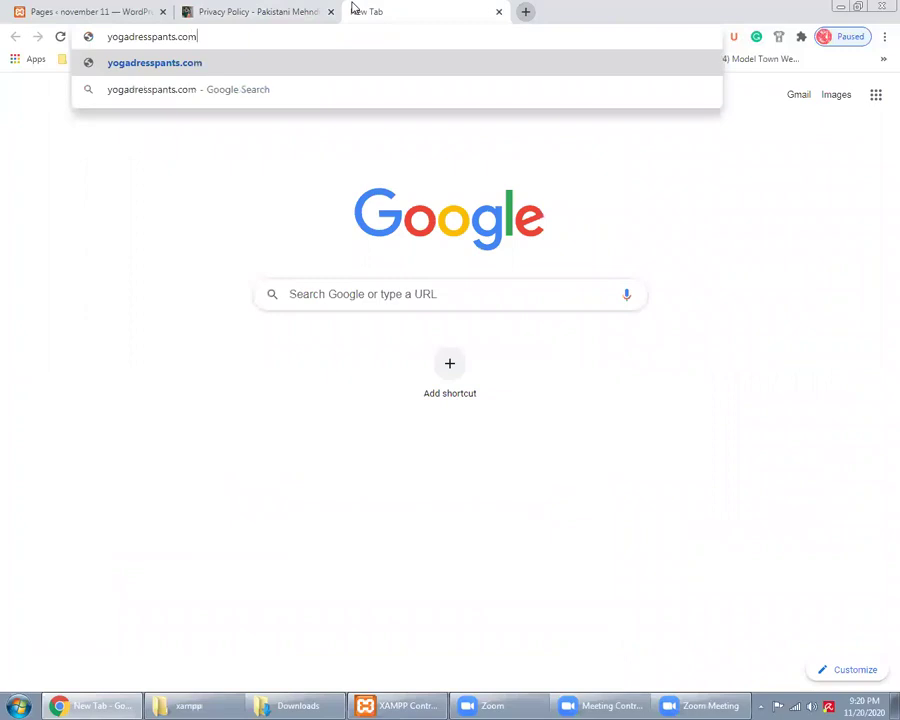
key(Return)
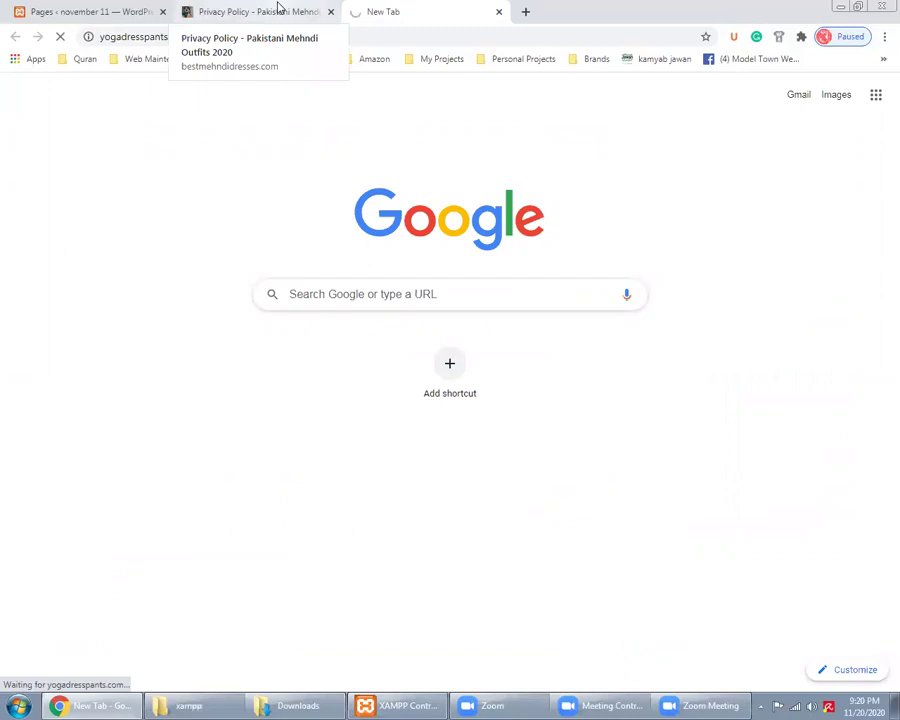
click(280, 8)
click(414, 8)
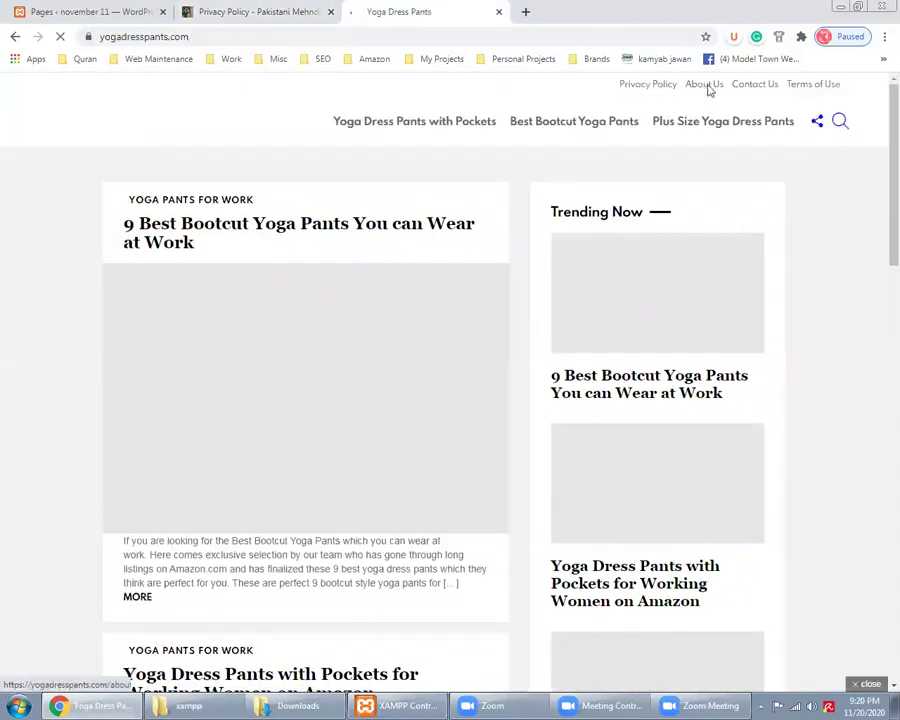
Step: Open the About Us and Contact Us pages of Yoga Dress Pants in separate new tabs and view each one
right_click(705, 88)
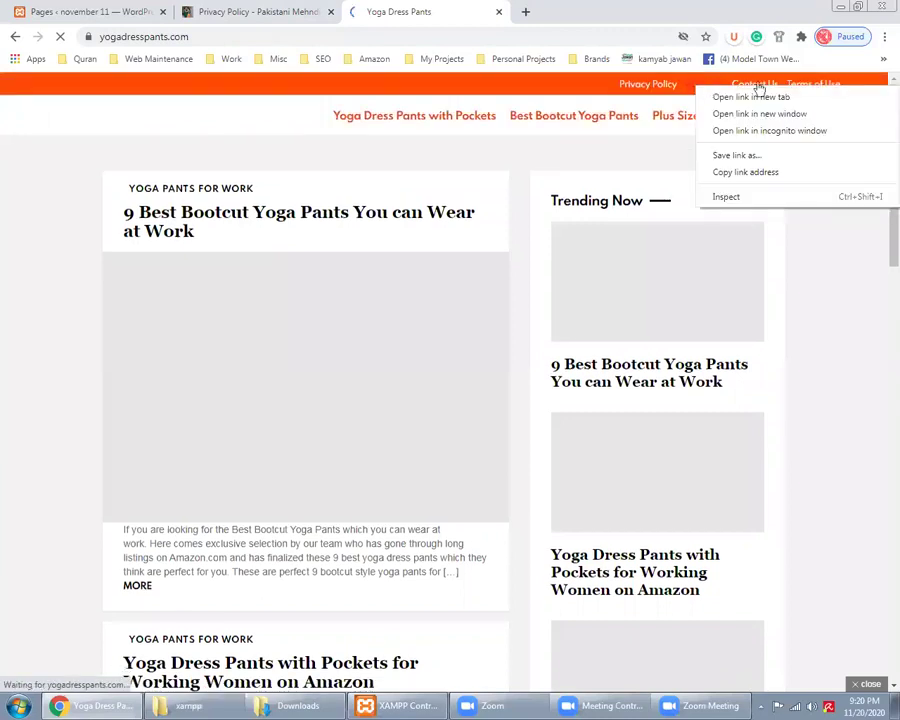
click(758, 96)
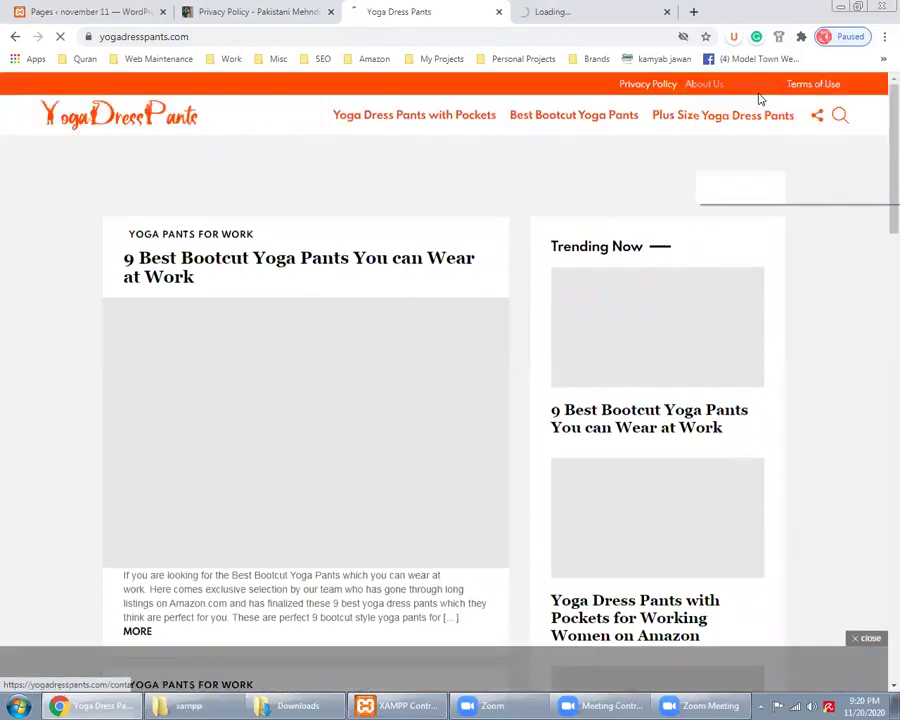
middle_click(758, 97)
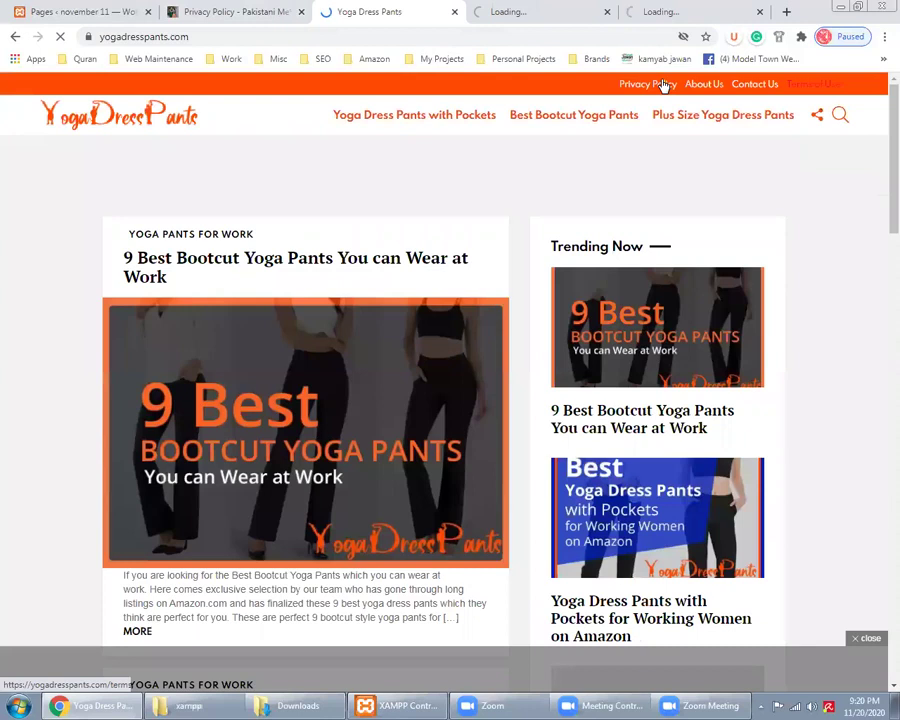
click(556, 9)
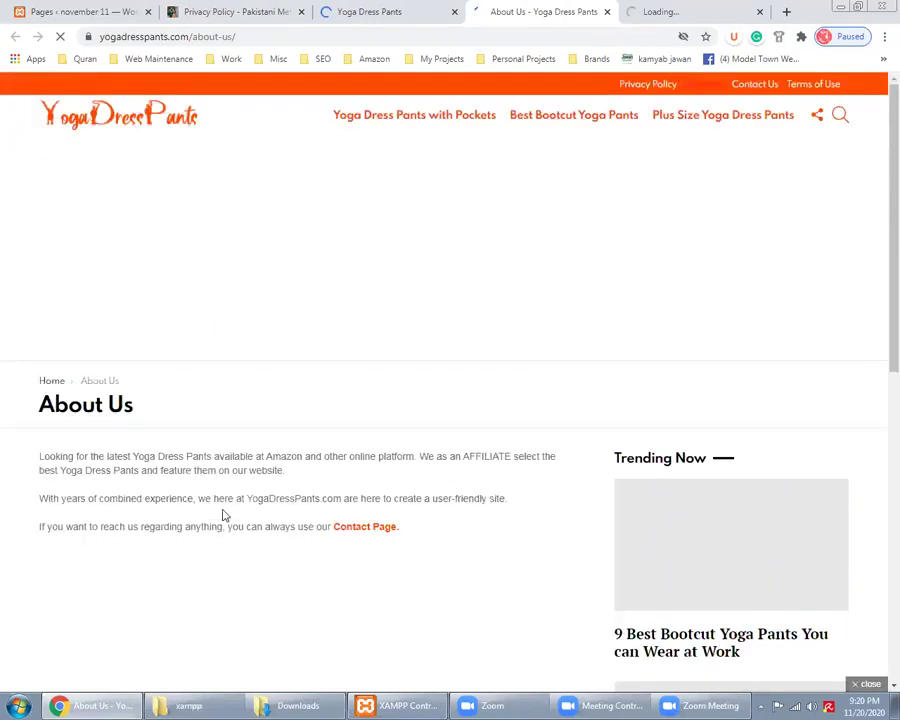
click(672, 10)
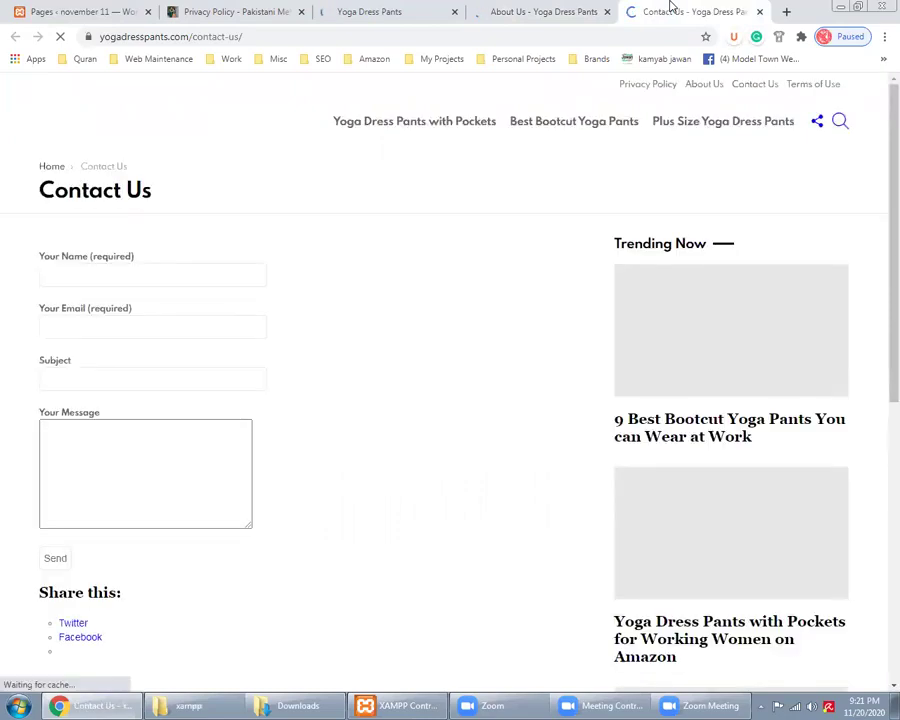
Step: Go back to the Best Mehndi Dresses privacy policy and review its information collection and cookies sections, ending at the page heading
click(400, 11)
click(226, 11)
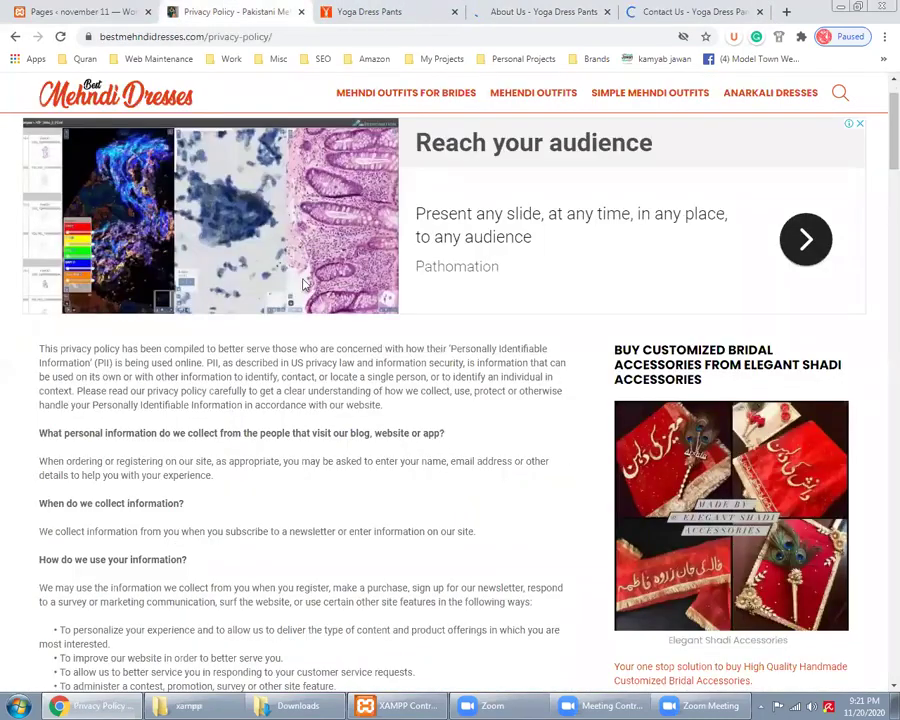
scroll(305, 285, down, 2)
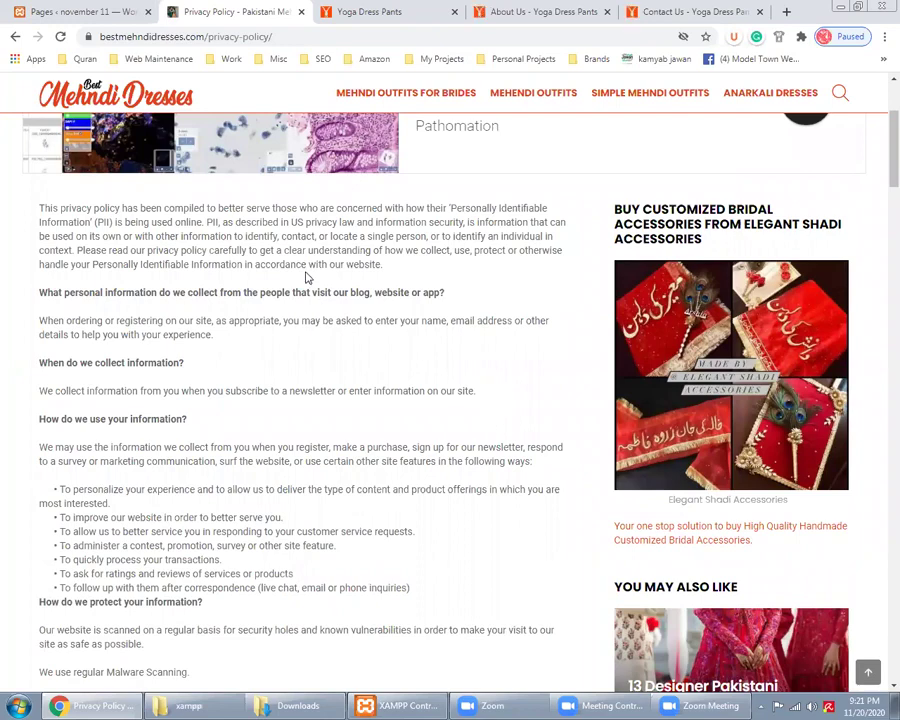
scroll(307, 278, down, 3)
scroll(307, 278, down, 2)
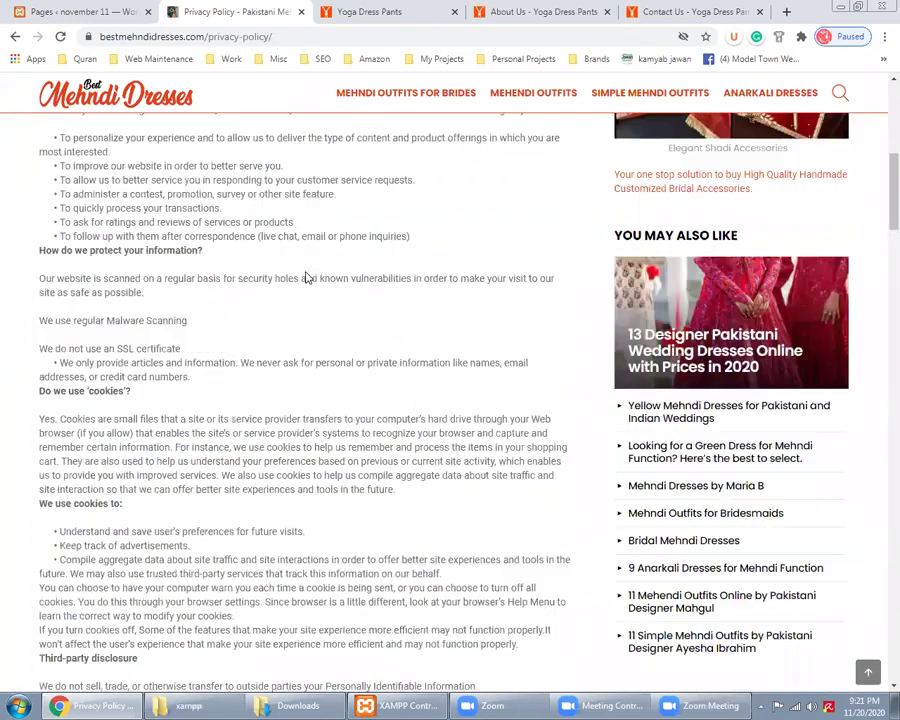
scroll(307, 278, down, 2)
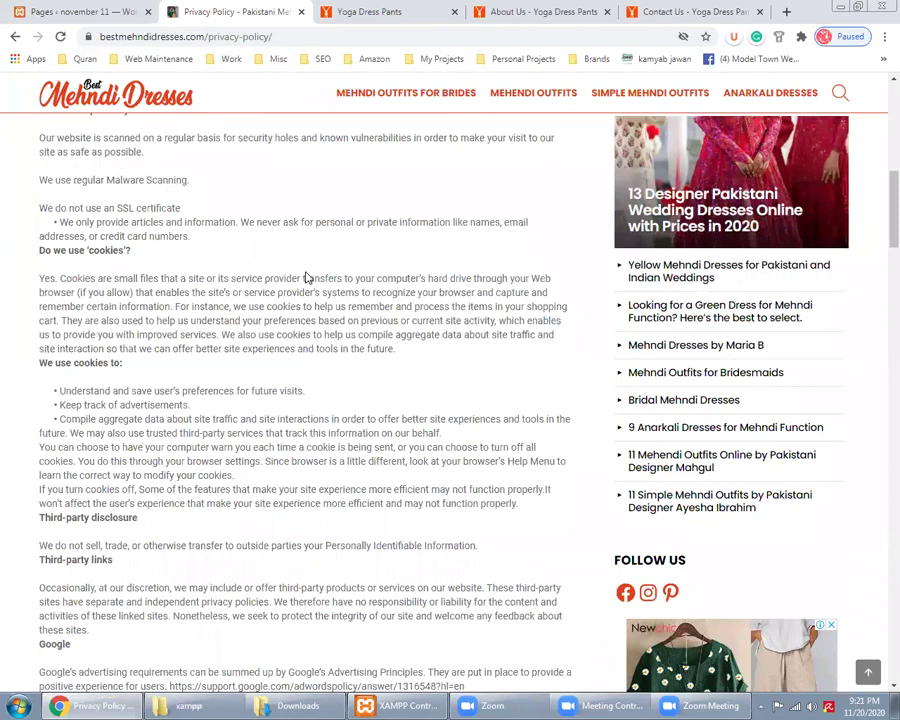
key(Home)
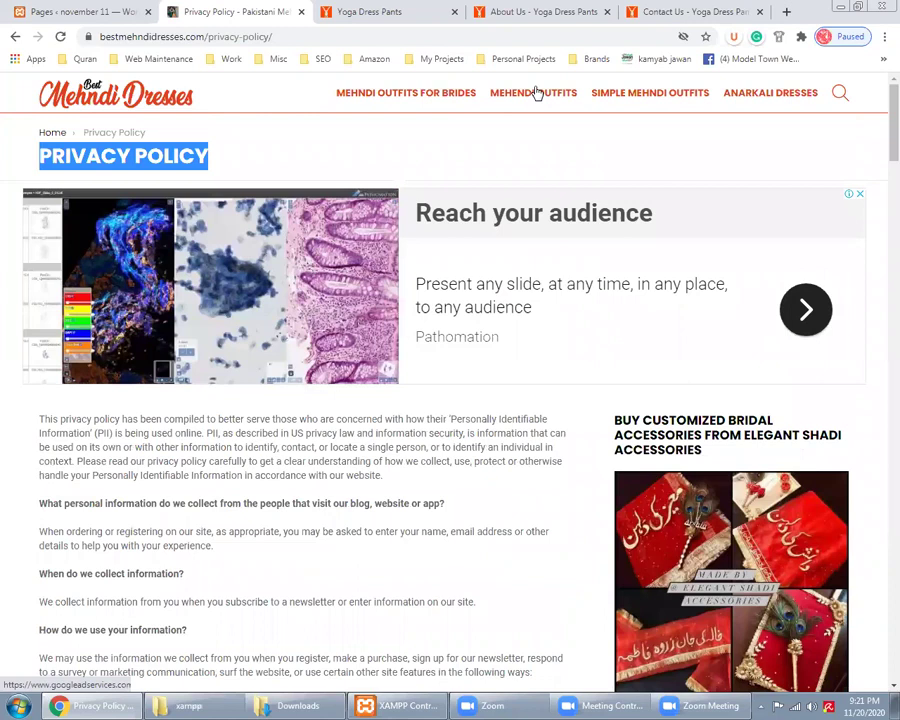
Step: Look at the Yoga Dress Pants home page once more and return to the WordPress pages list
key(ctrl+Tab)
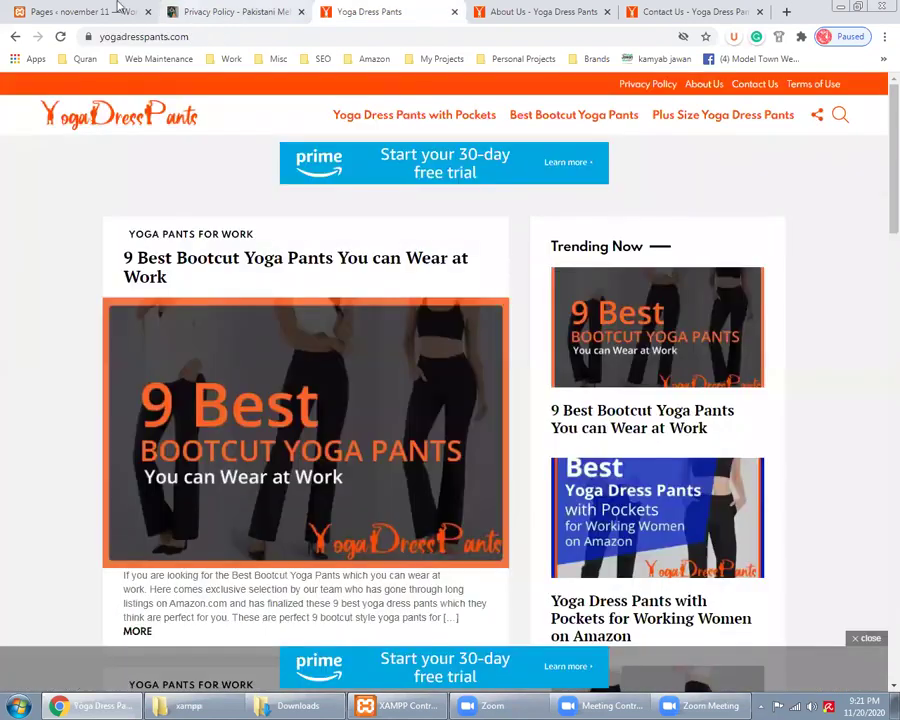
key(ctrl+1)
mouse_move(77, 148)
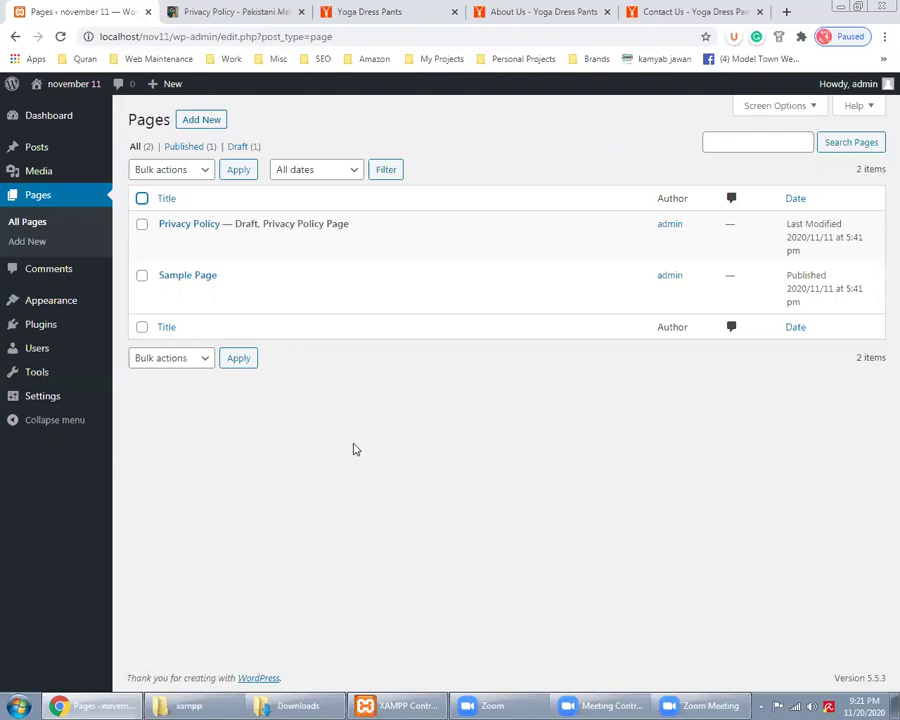
Step: Move both the Privacy Policy and Sample Page pages to the trash with one bulk action
click(143, 199)
click(187, 362)
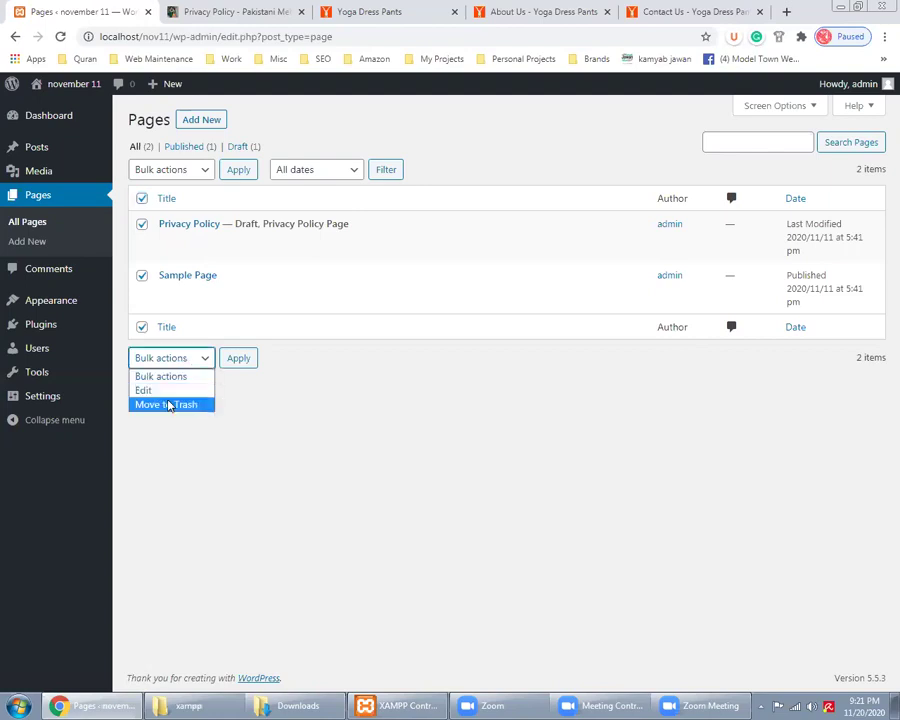
click(169, 405)
click(239, 369)
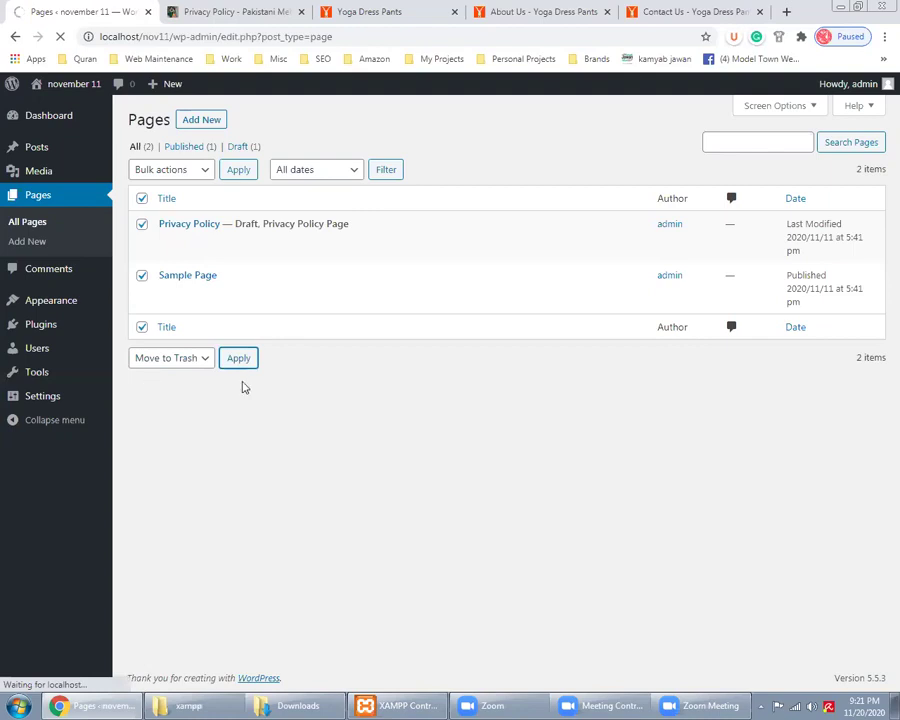
Step: View the trashed pages and permanently delete both of them in bulk
click(186, 192)
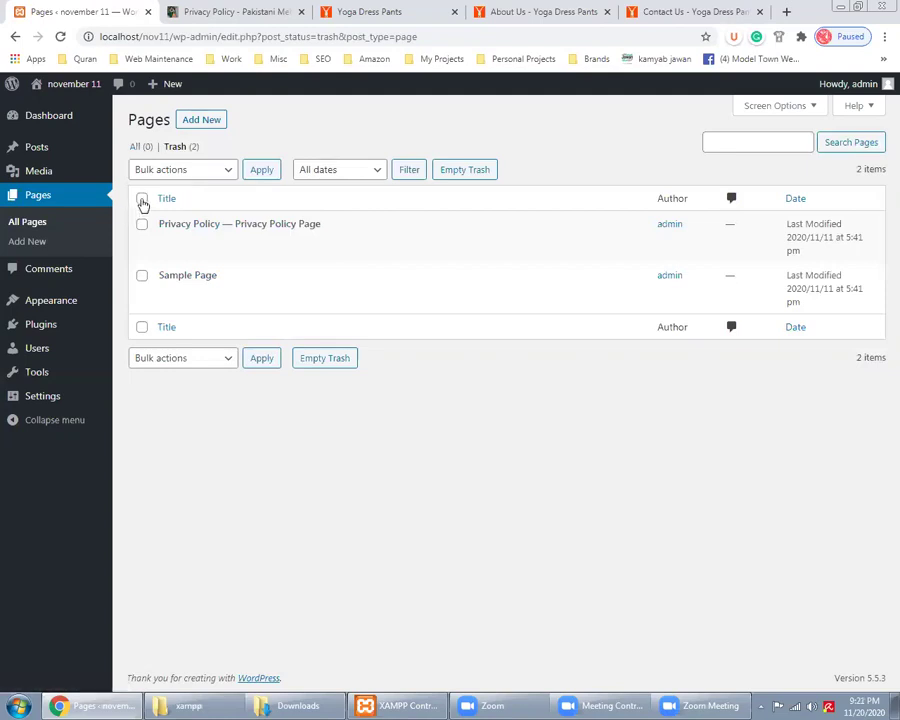
click(142, 200)
click(199, 173)
click(193, 215)
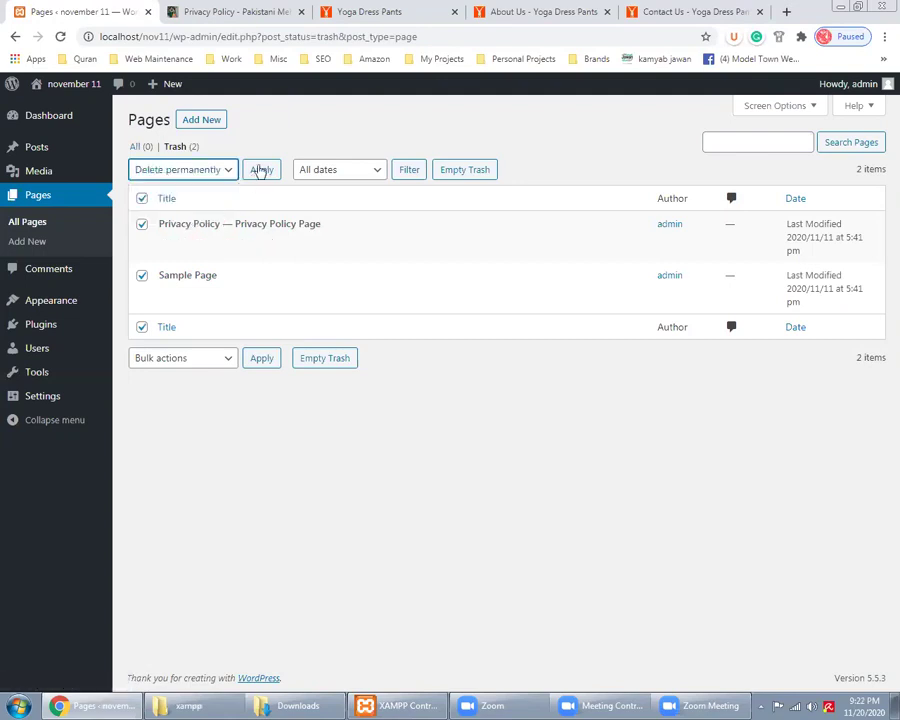
click(260, 170)
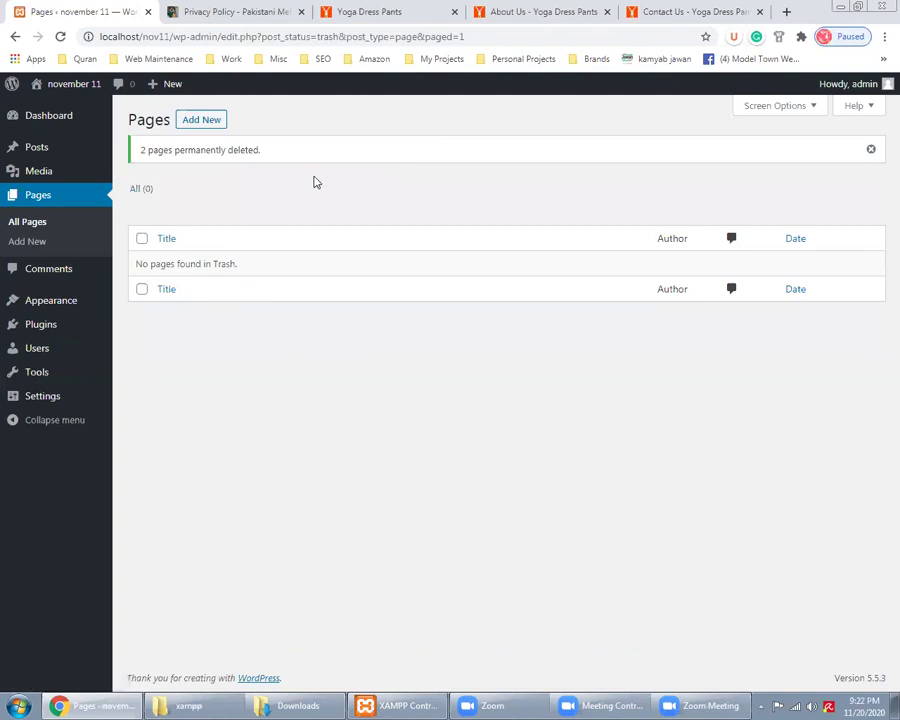
Step: Return to the full pages list, add a new page, dismiss the block editor welcome guide and title the page "About Us"
click(43, 225)
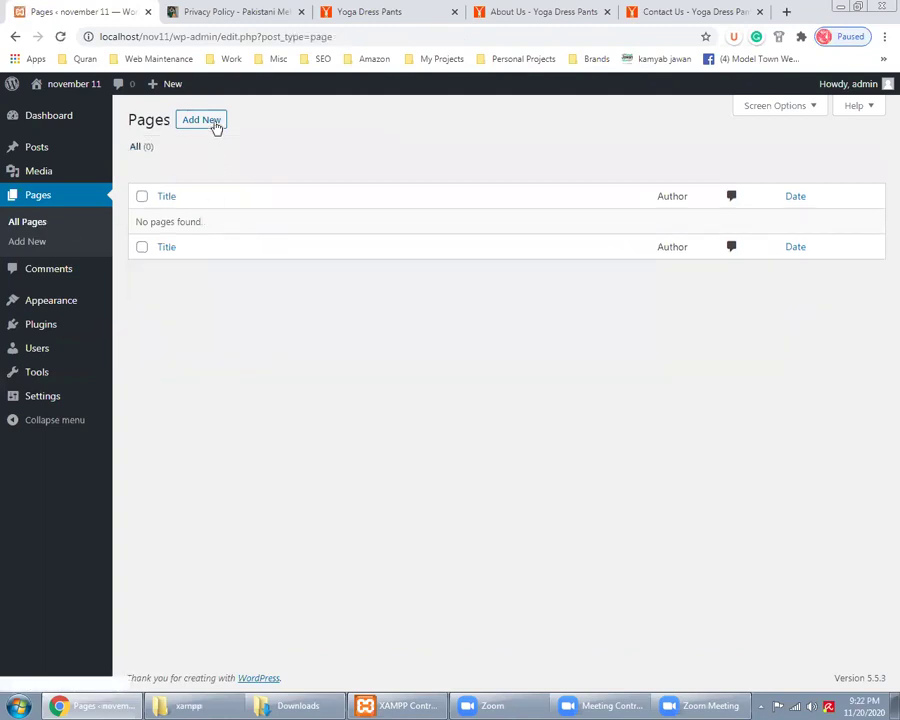
click(215, 122)
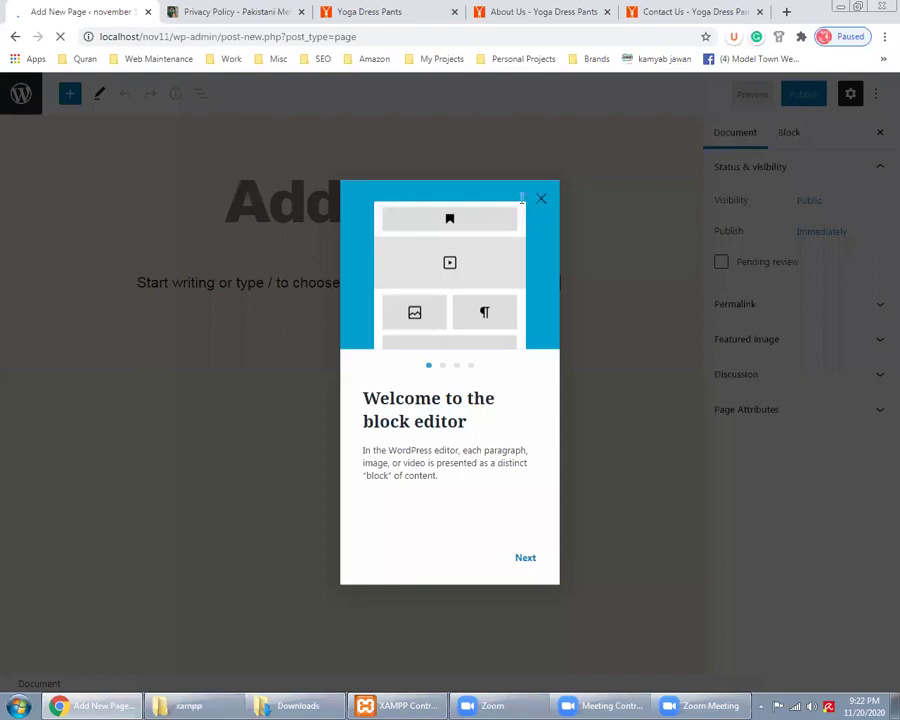
click(541, 198)
click(352, 183)
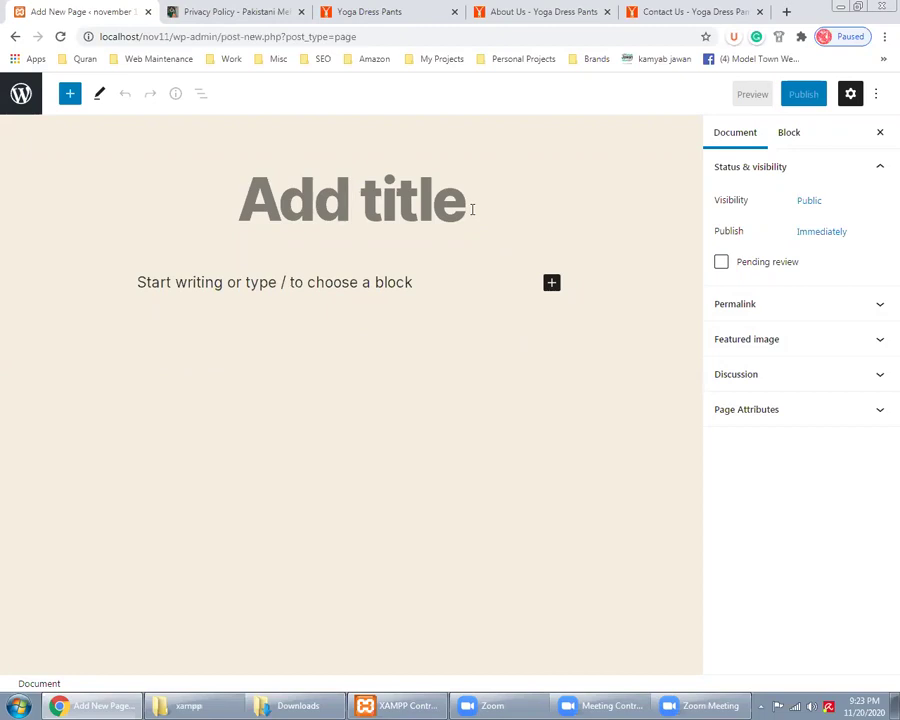
text(About Us)
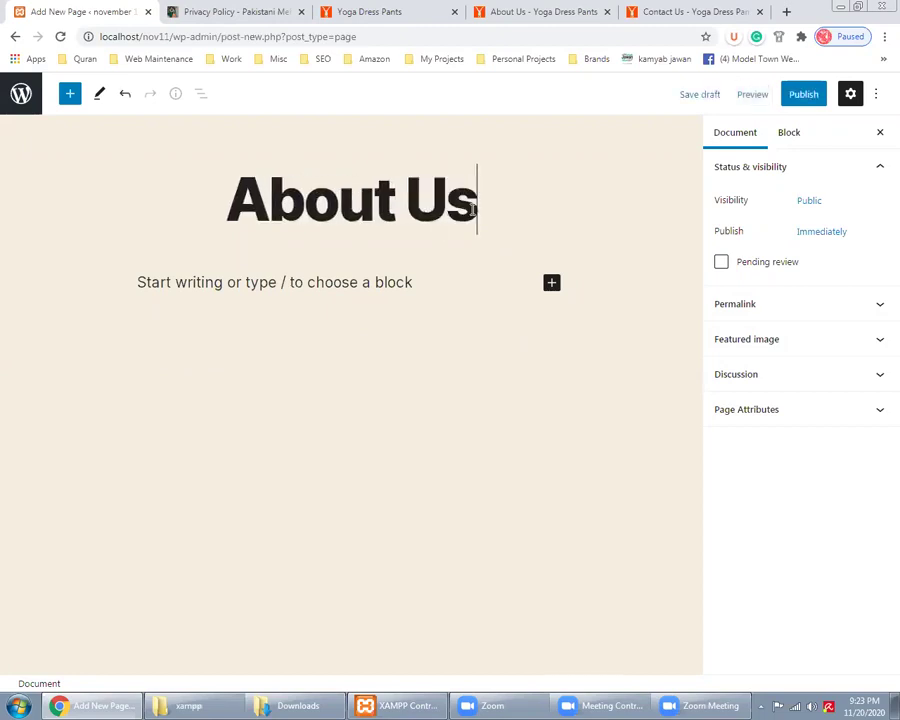
Step: Copy the three introductory paragraphs from the Yoga Dress Pants About Us page and paste them as the new page's body text
click(549, 6)
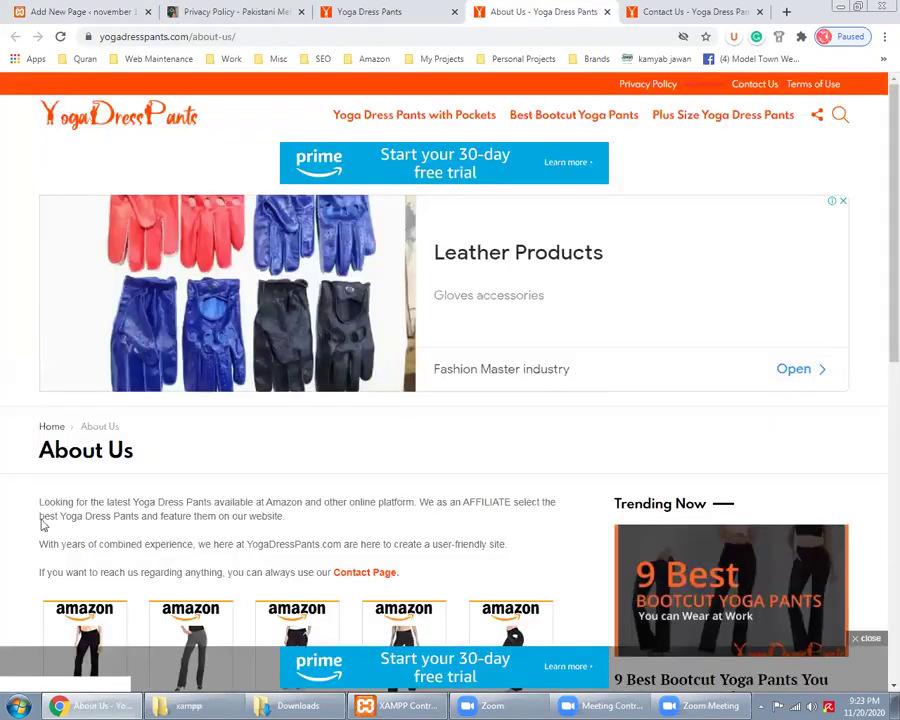
drag(137, 540, 39, 498)
key(ctrl+c)
scroll(292, 497, down, 1)
drag(292, 497, 420, 424)
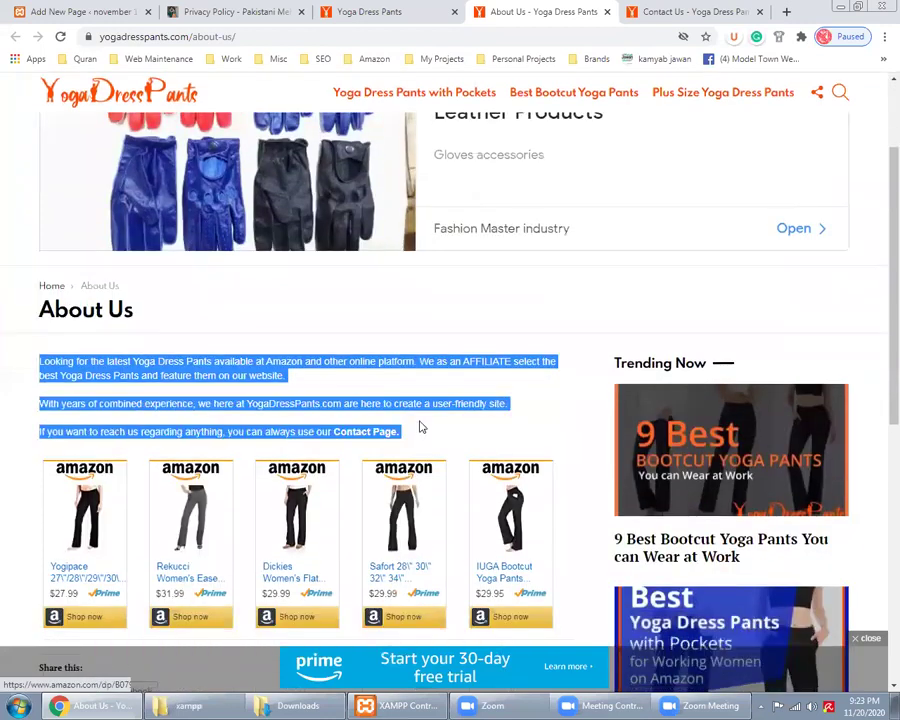
click(76, 9)
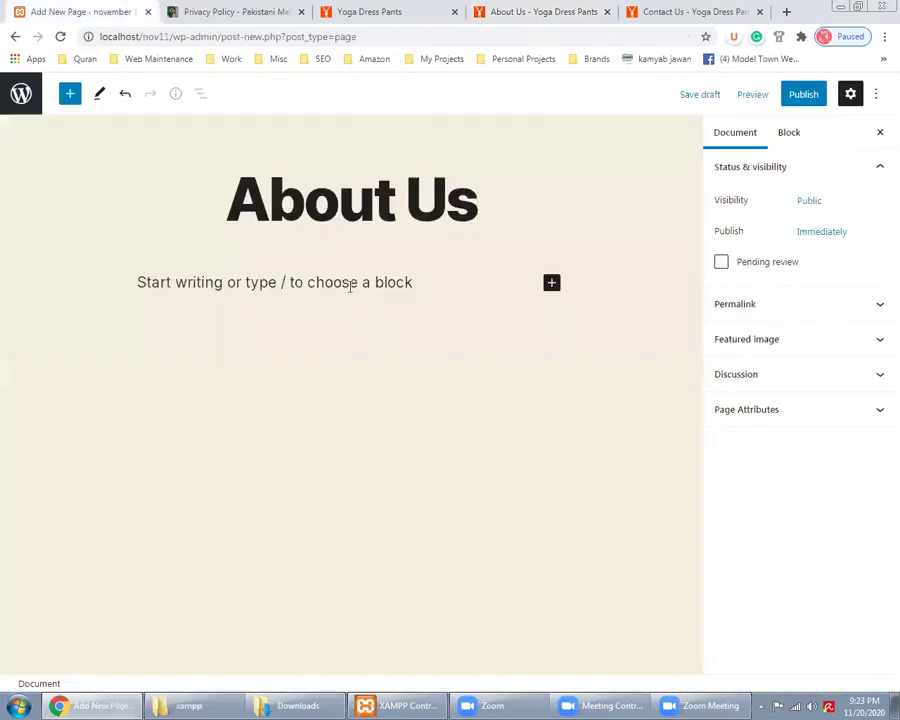
click(252, 281)
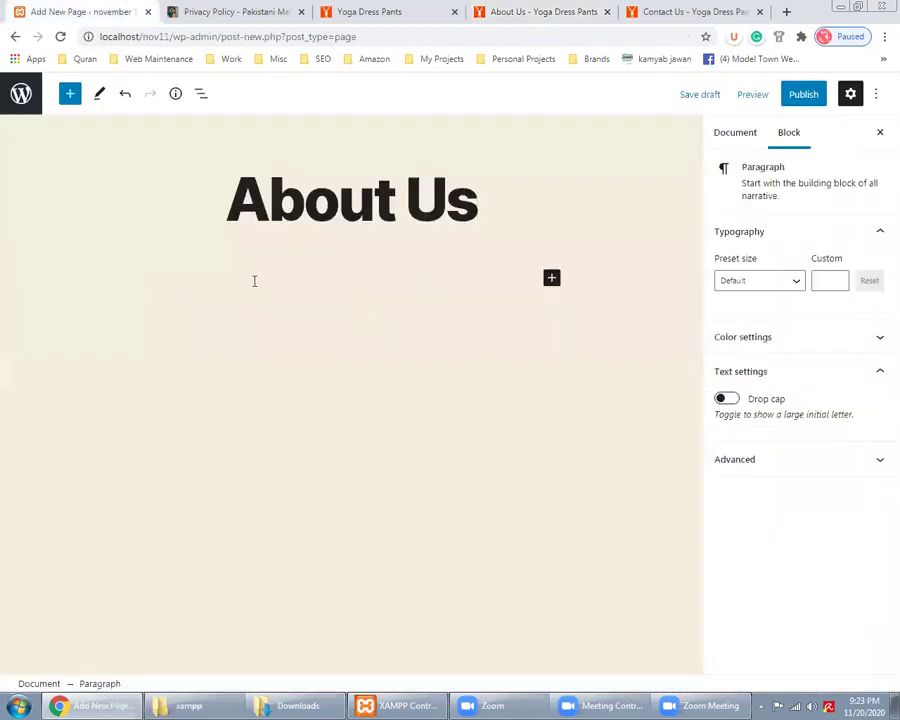
key(ctrl+v)
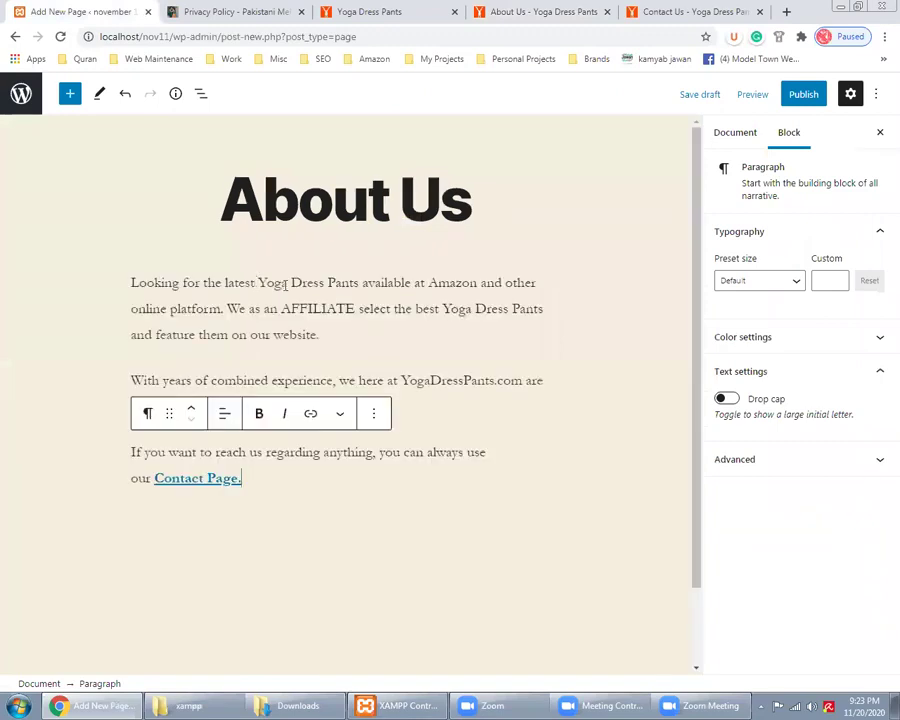
click(285, 284)
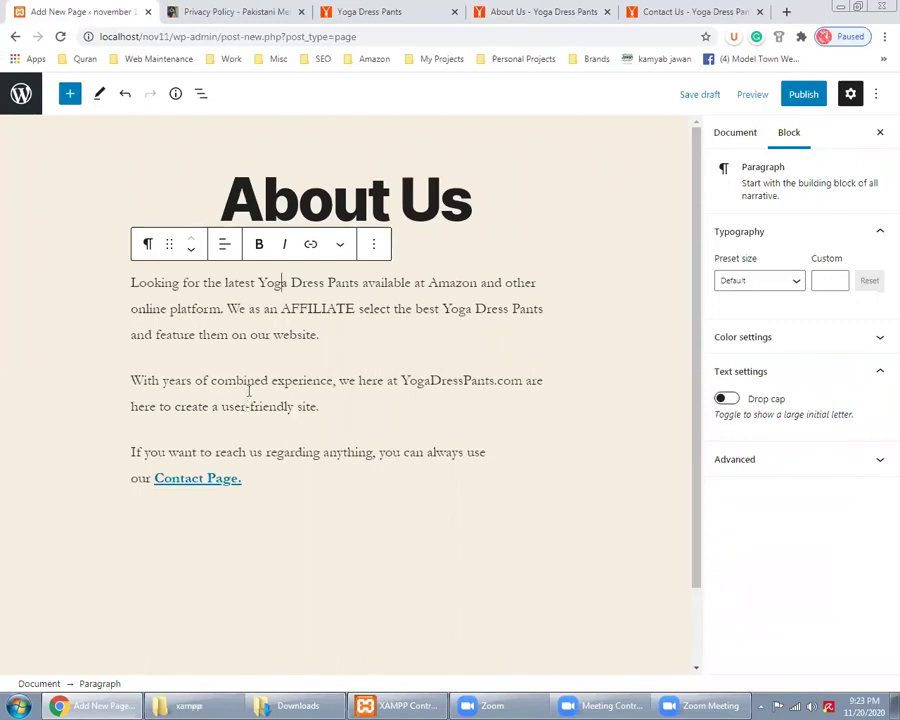
double_click(227, 285)
click(227, 285)
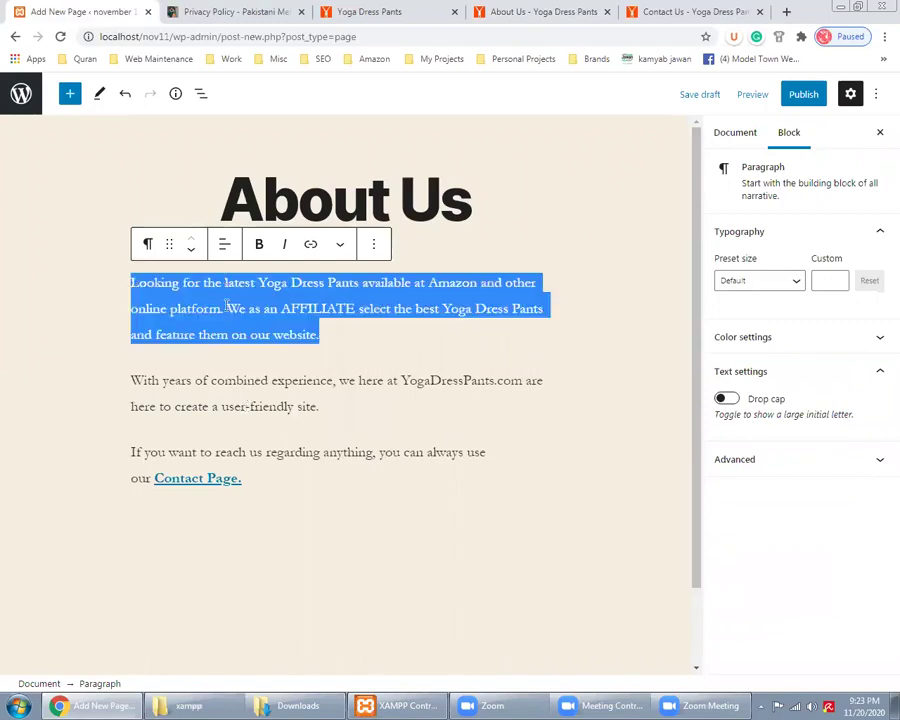
click(225, 308)
double_click(236, 308)
click(229, 335)
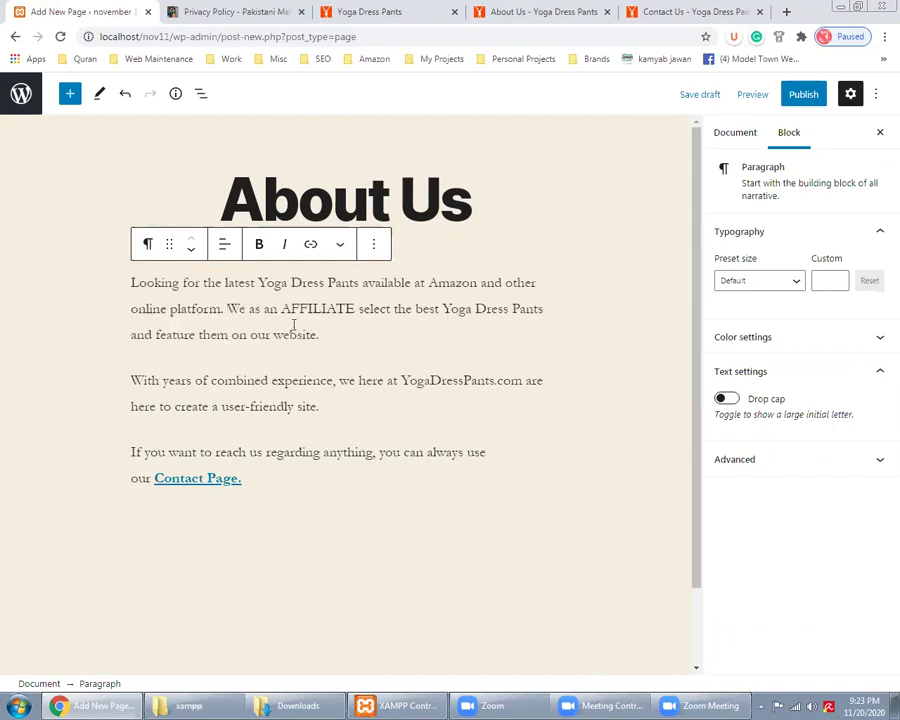
double_click(318, 309)
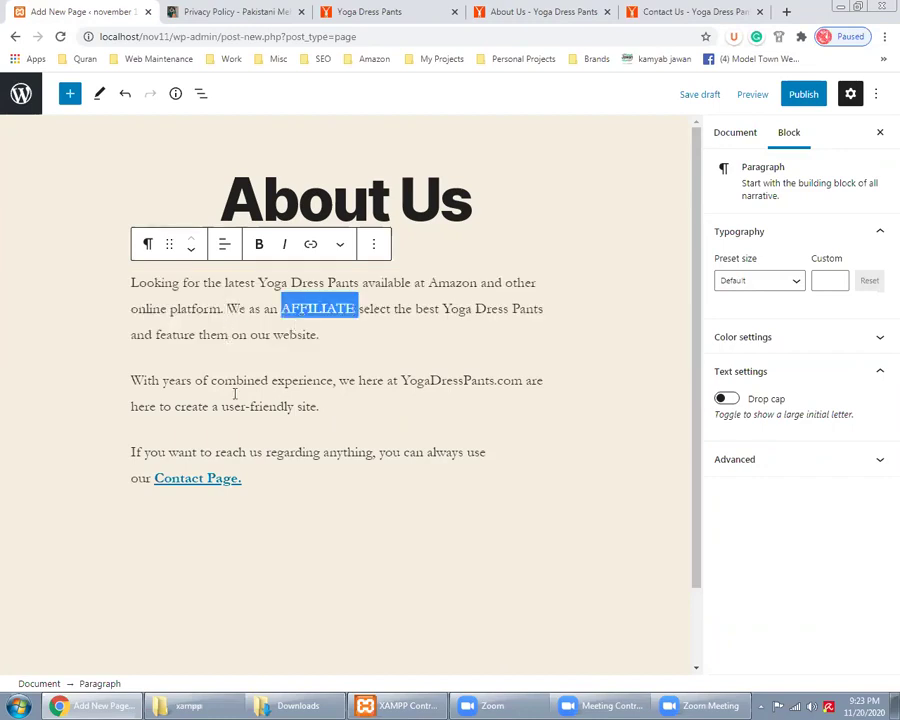
double_click(296, 335)
click(296, 309)
double_click(341, 311)
click(311, 246)
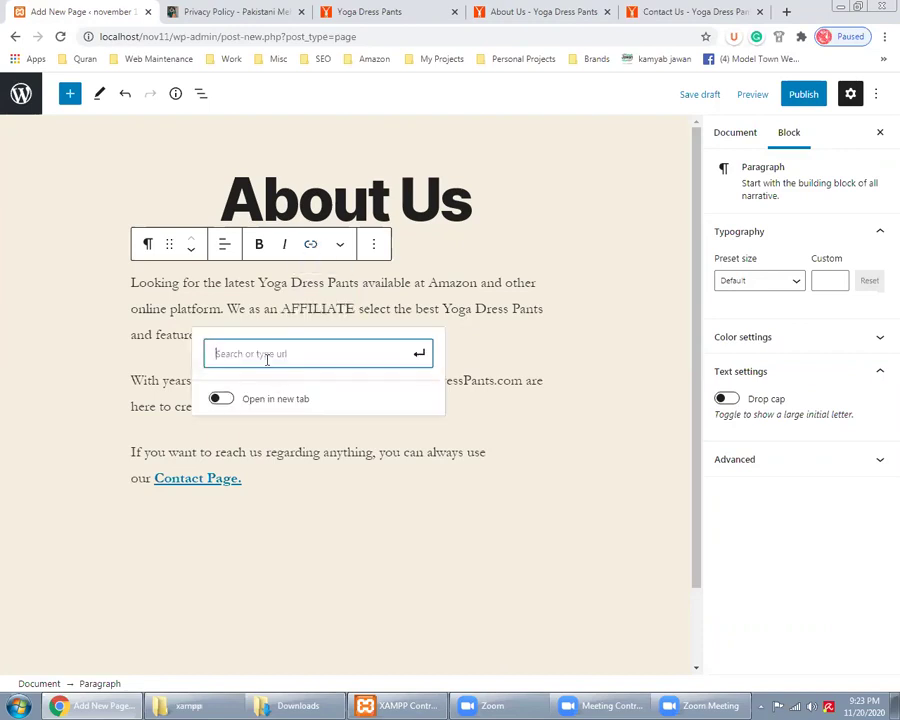
text(http)
text(s://amazon.com)
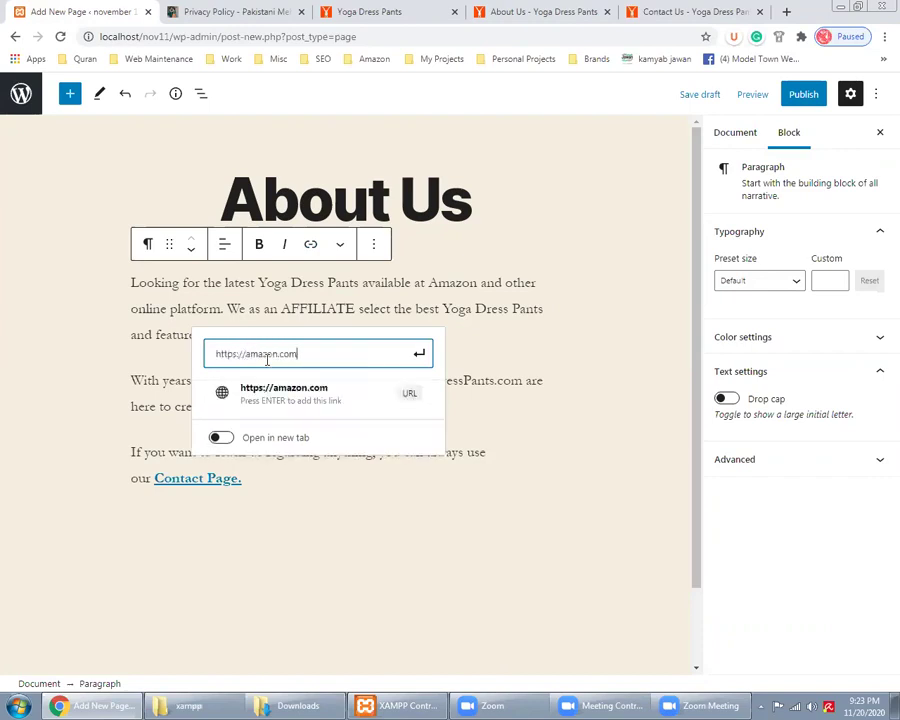
click(307, 395)
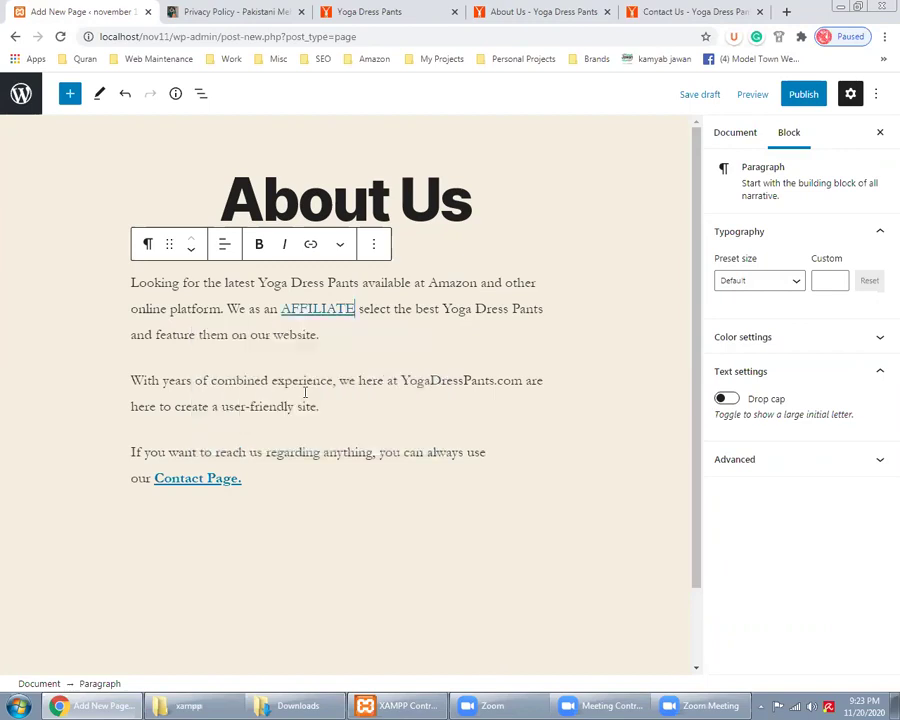
Step: Set the amazon.com link on AFFILIATE to open in a new tab
click(307, 310)
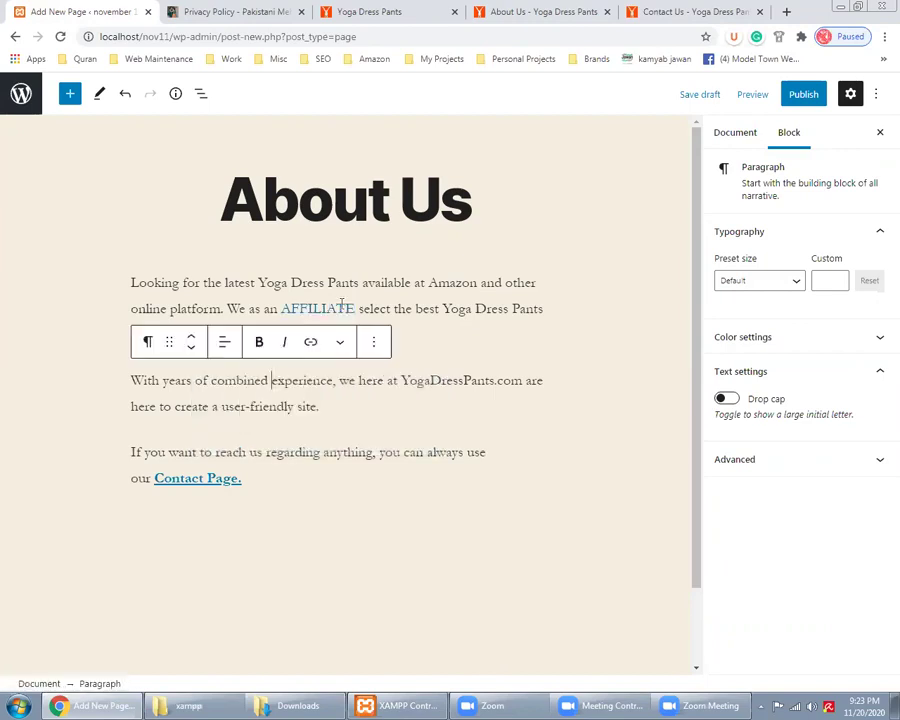
double_click(310, 310)
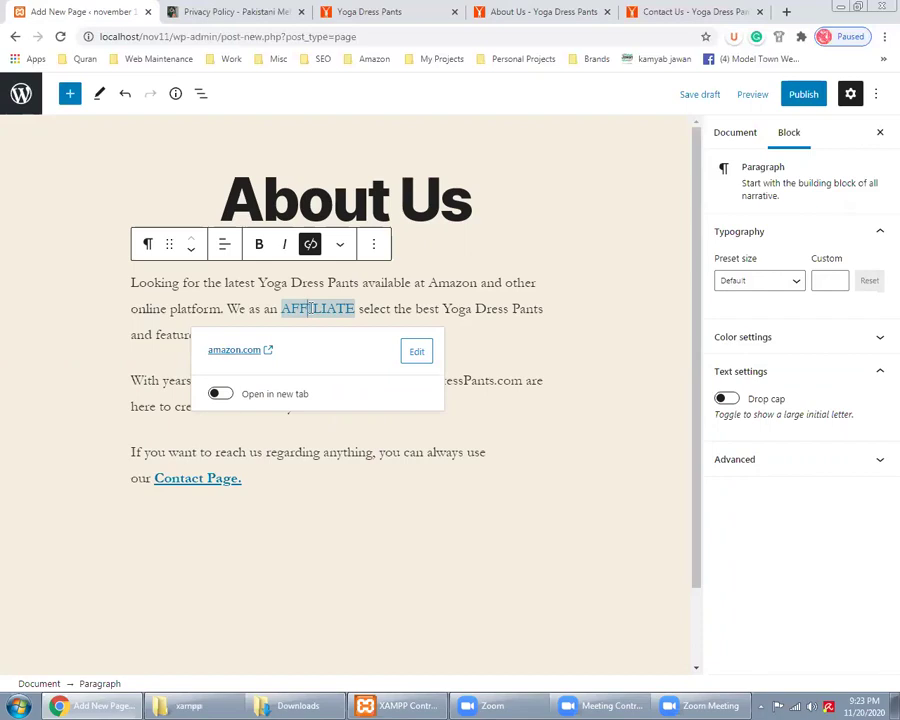
click(220, 394)
Step: Publish the About Us page and view the live page in a new browser tab
click(752, 148)
click(800, 95)
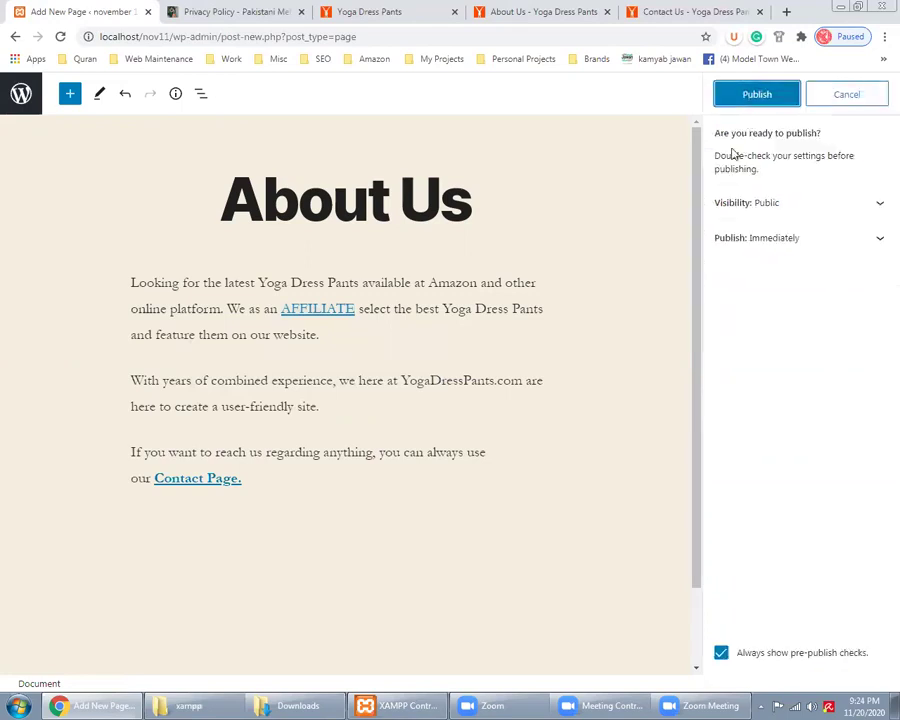
click(756, 97)
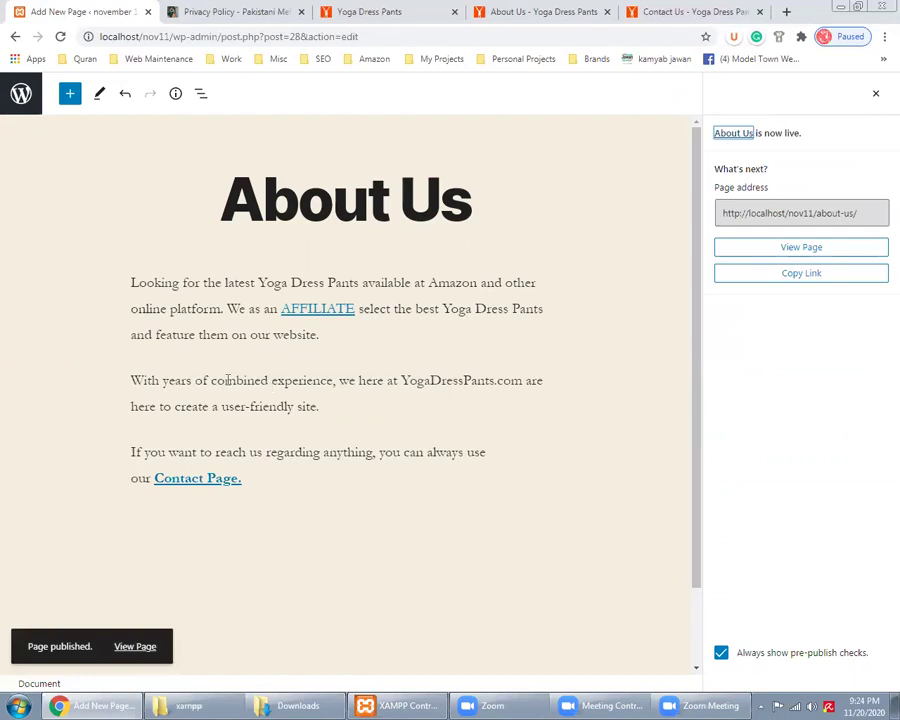
right_click(813, 248)
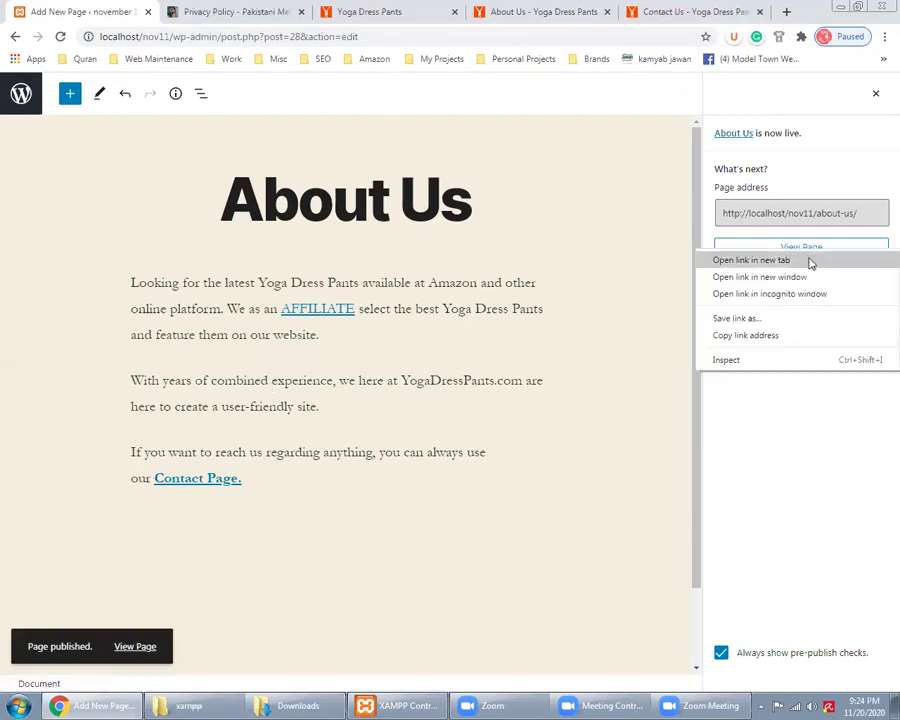
click(811, 261)
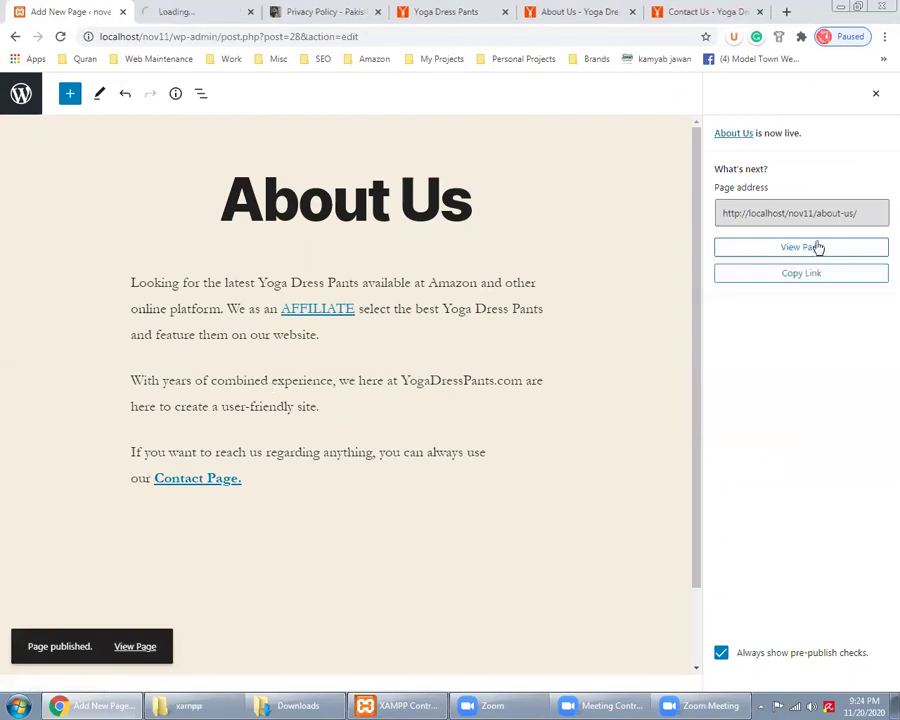
click(187, 15)
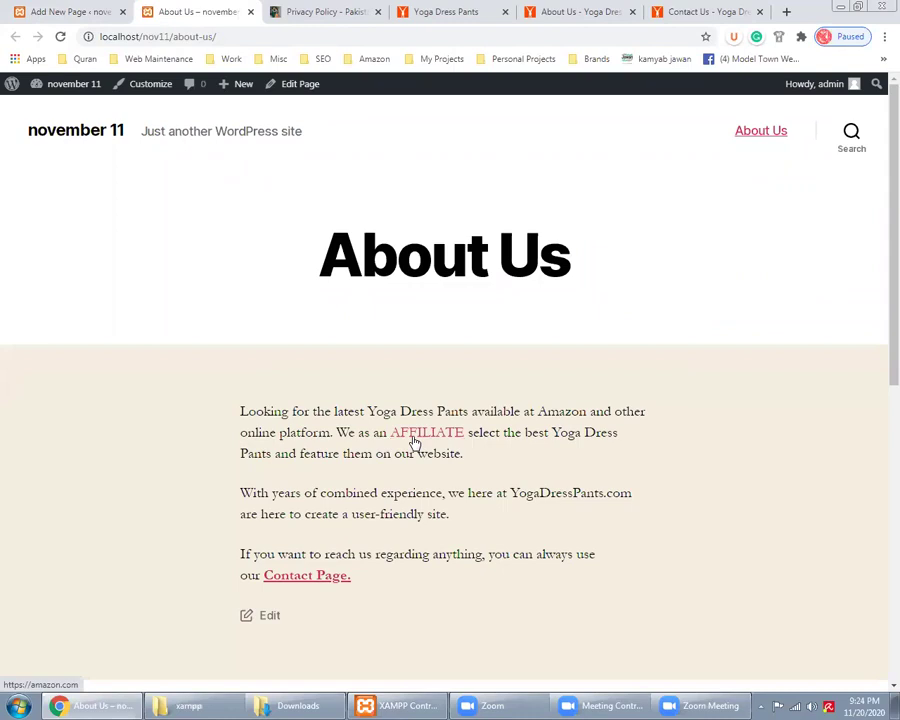
Step: Test the AFFILIATE link on the live page, check the Amazon site it opens and return to the About Us page
click(418, 441)
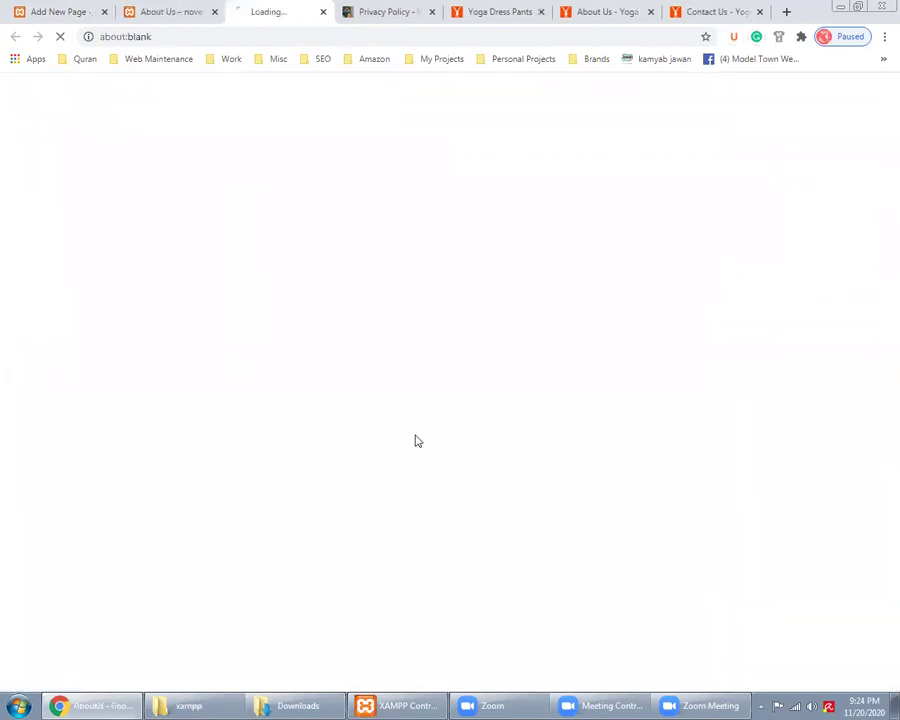
click(162, 9)
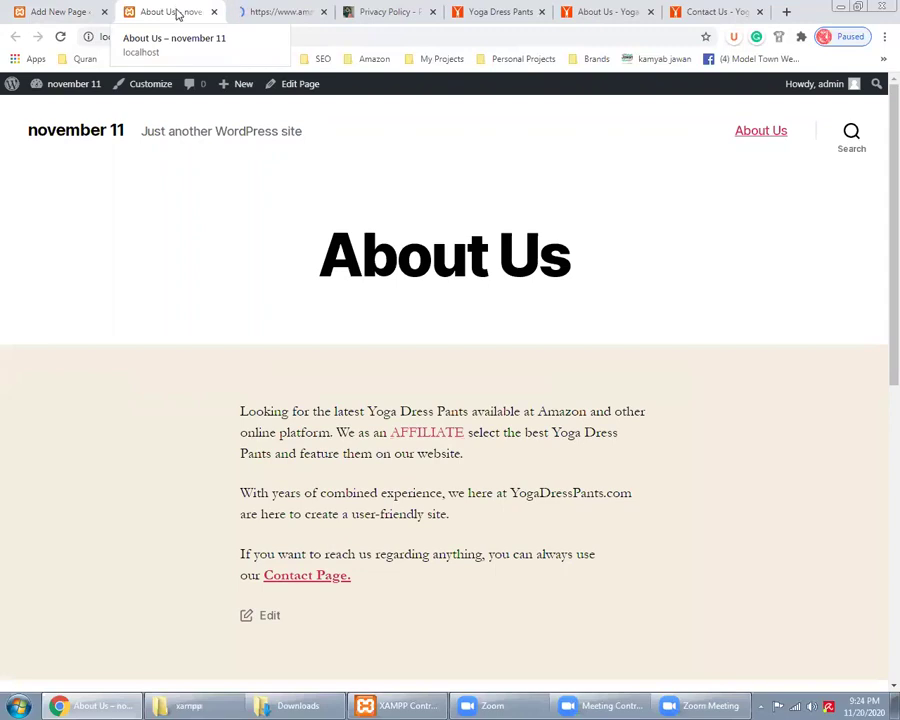
click(263, 7)
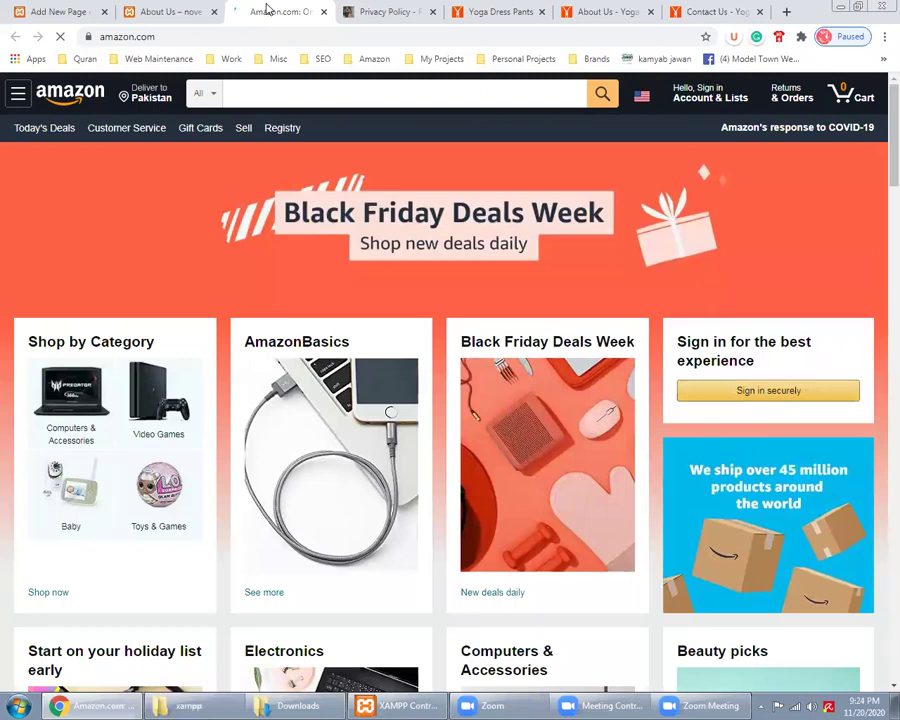
click(162, 9)
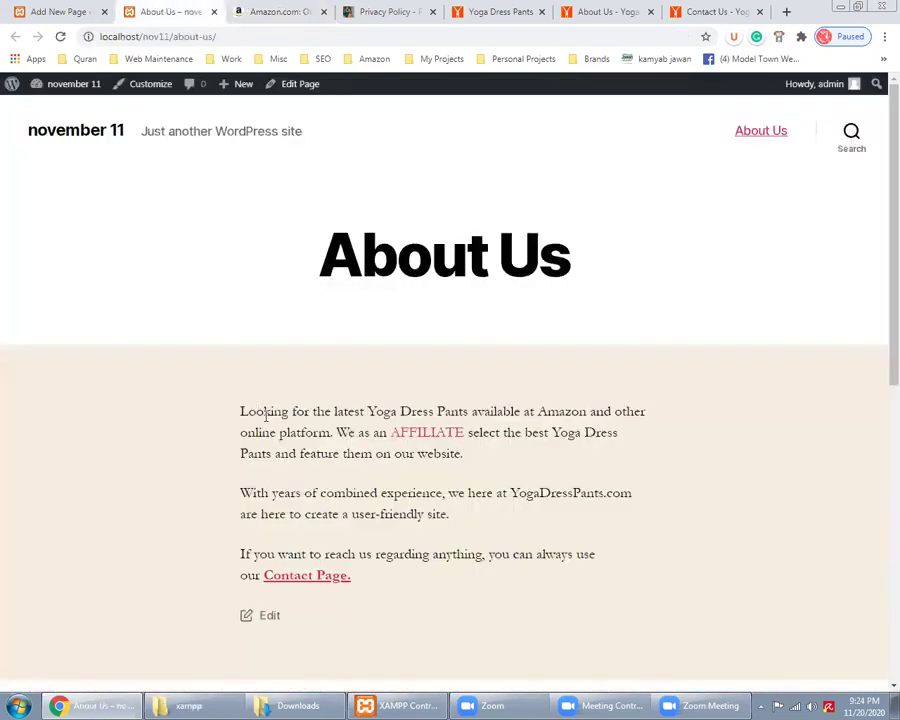
scroll(266, 418, down, 1)
scroll(266, 418, up, 1)
Step: Go from the Best Mehndi Dresses privacy policy page to that website's home page
click(398, 8)
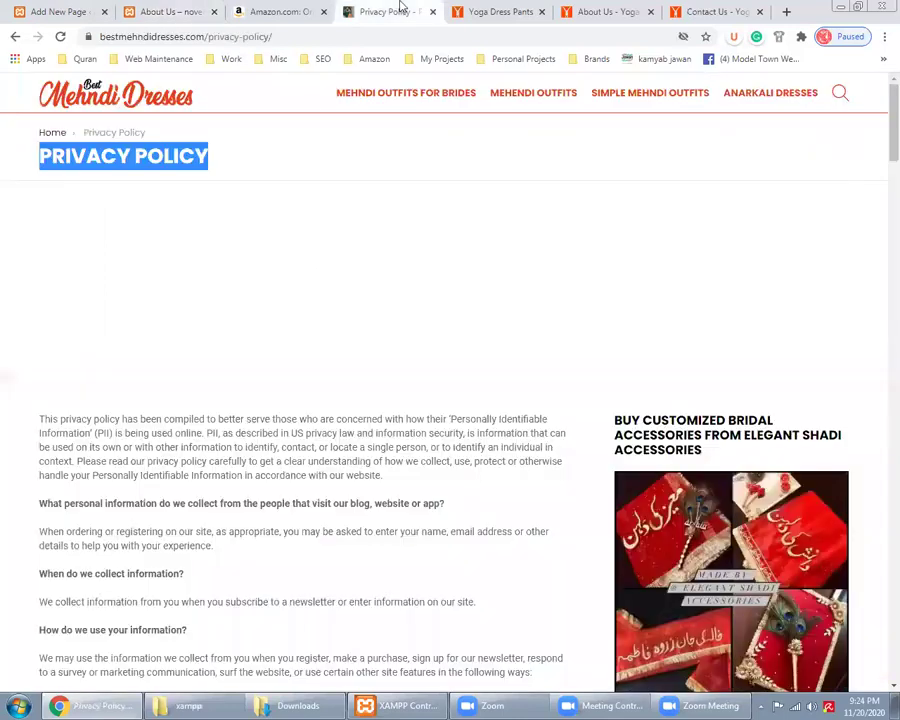
click(133, 92)
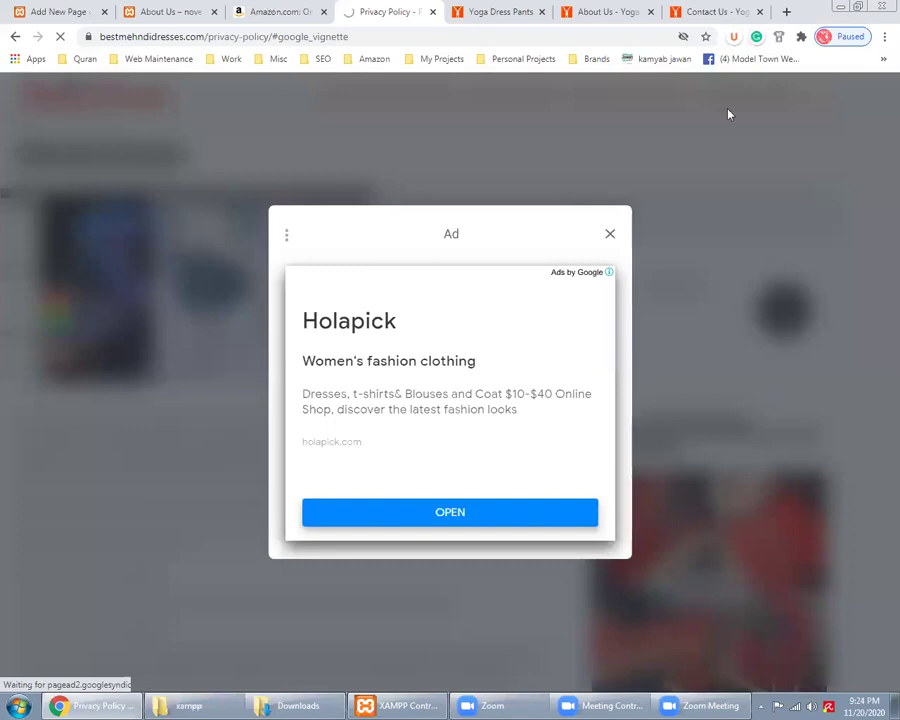
Step: Switch to the Zoom meeting, admit all waiting participants and return to the Chrome browser
key(alt+Tab)
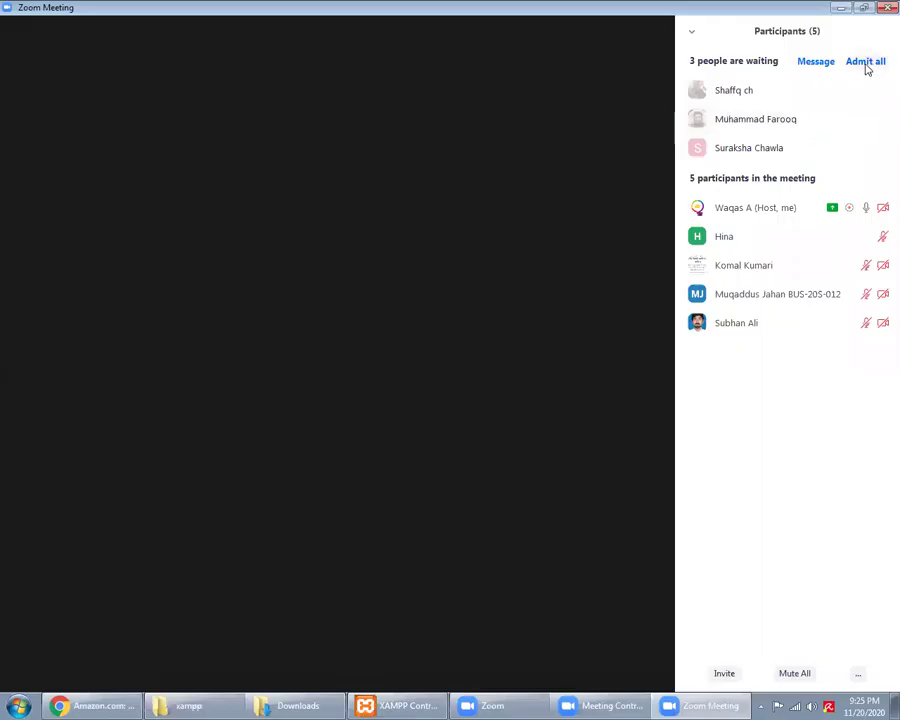
click(866, 62)
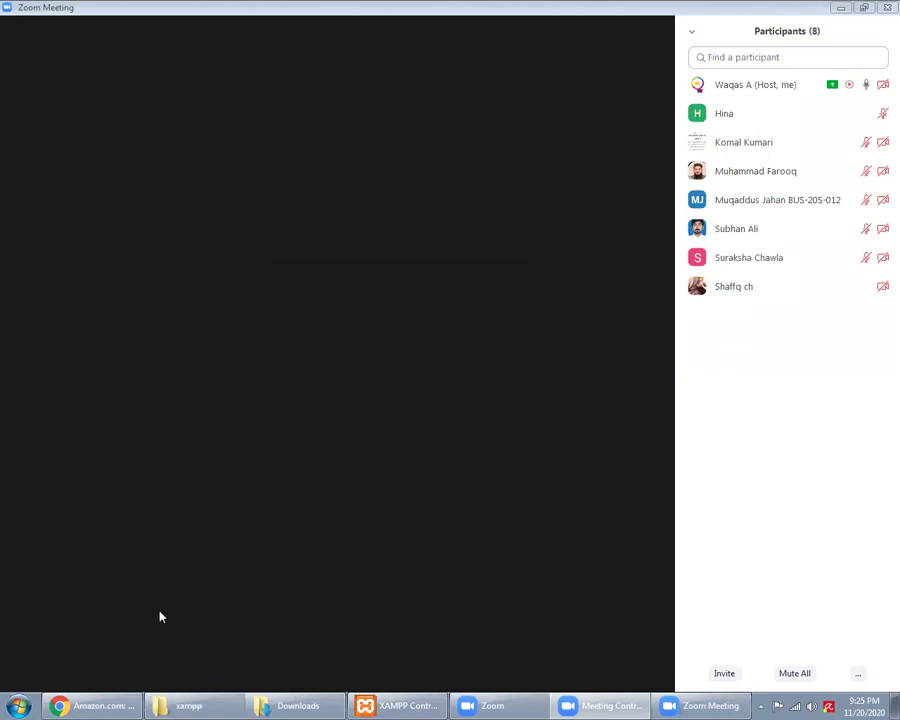
click(112, 704)
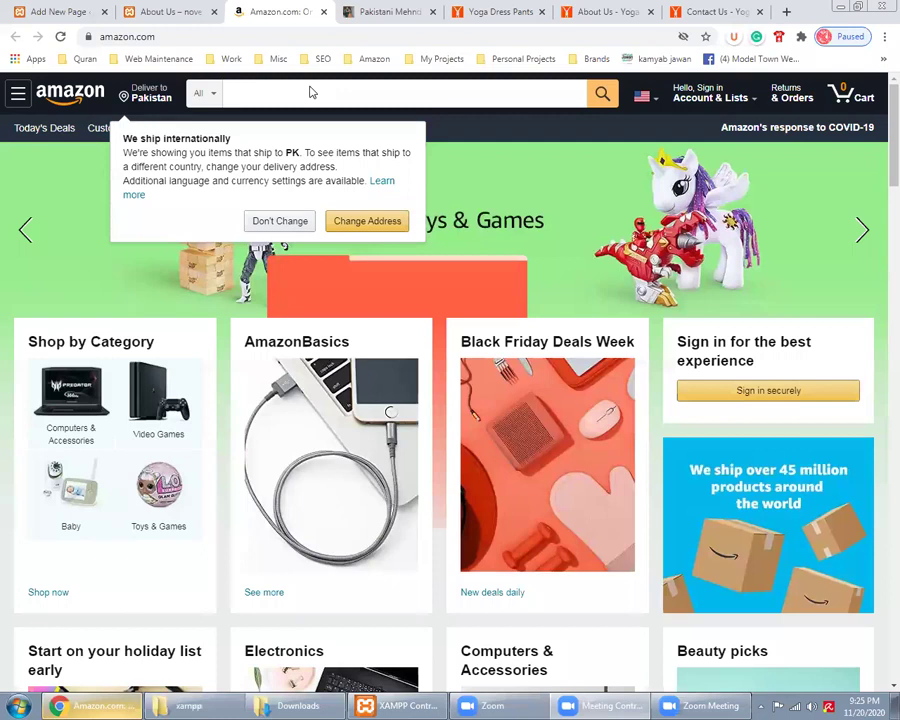
Step: Look through the posts and sidebar of the Best Mehndi Dresses home page
key(ctrl+Tab)
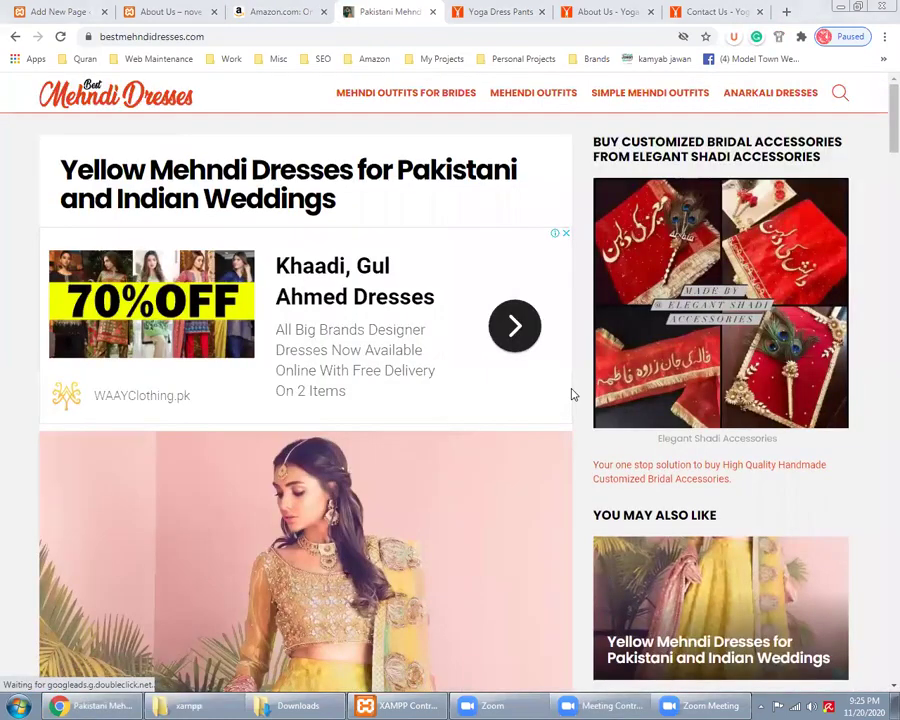
scroll(580, 388, down, 10)
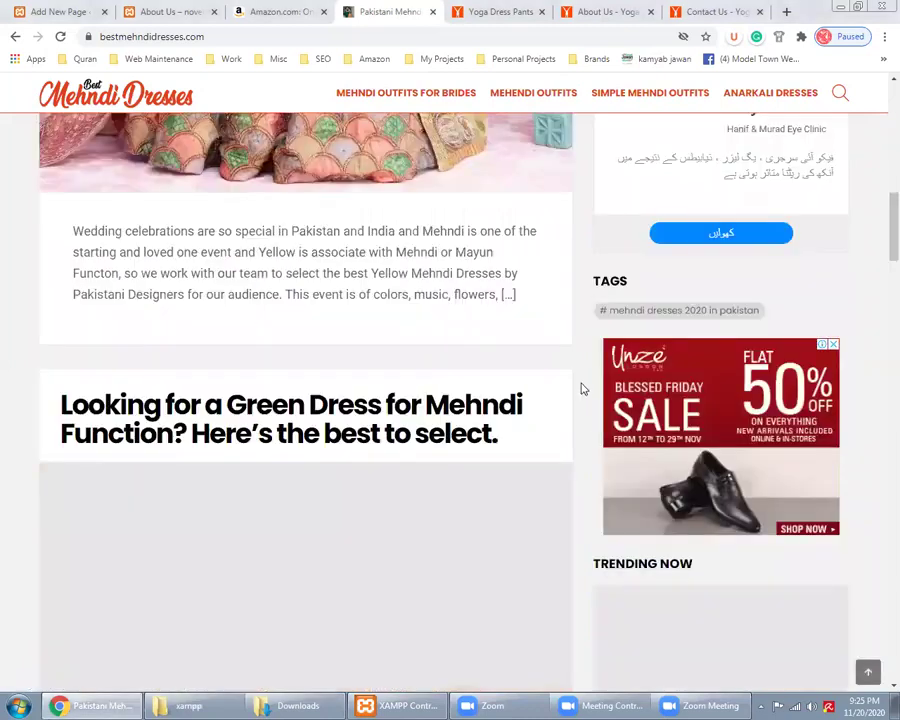
scroll(580, 388, down, 2)
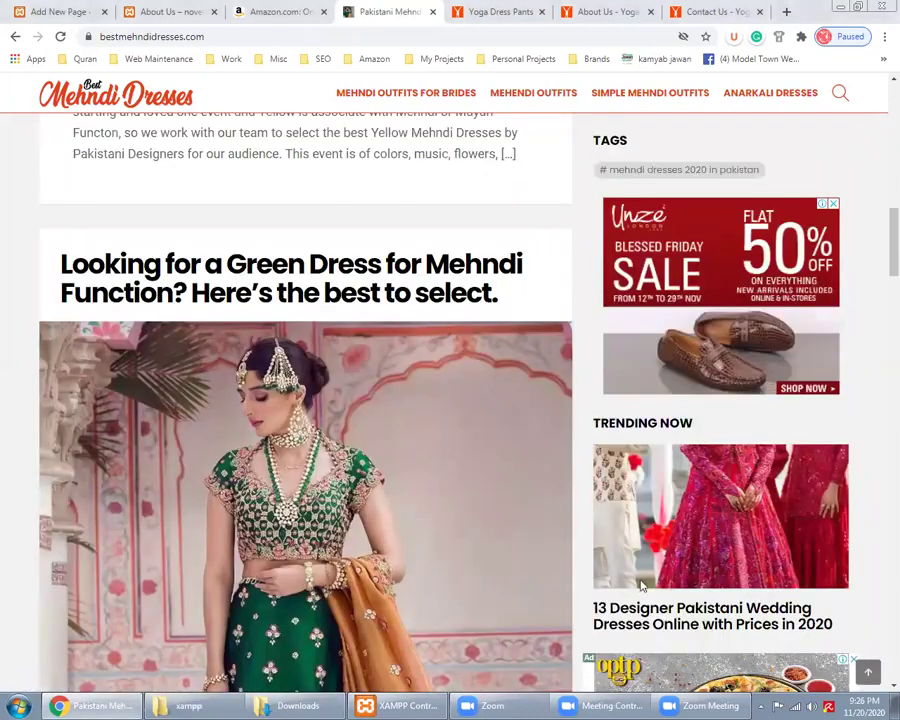
click(683, 705)
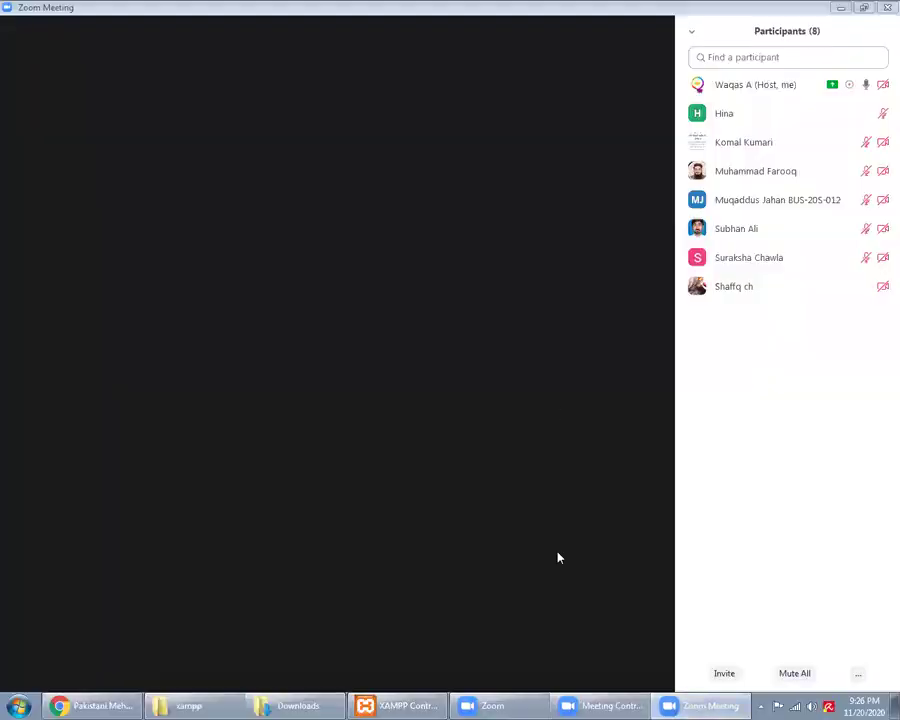
click(463, 701)
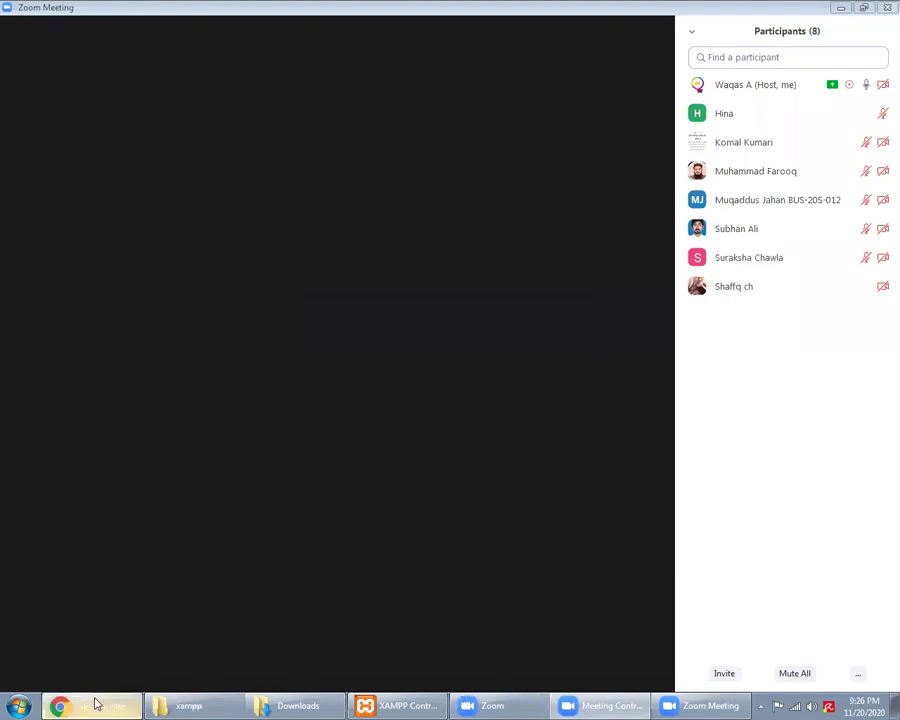
click(96, 705)
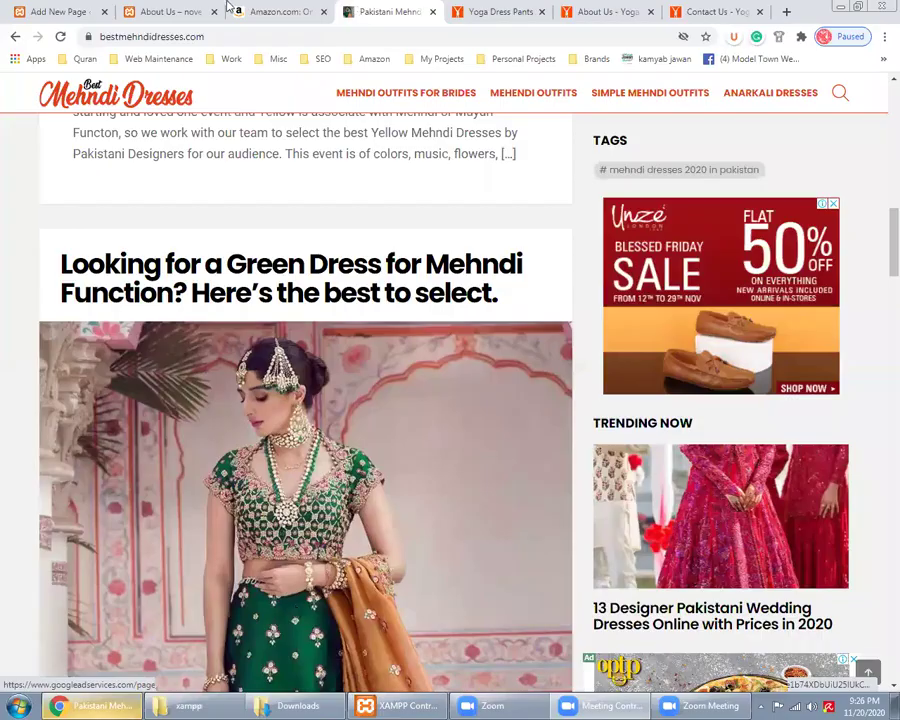
Step: Return to the live About Us page and open the site's WordPress dashboard from it in a new browser tab
click(170, 12)
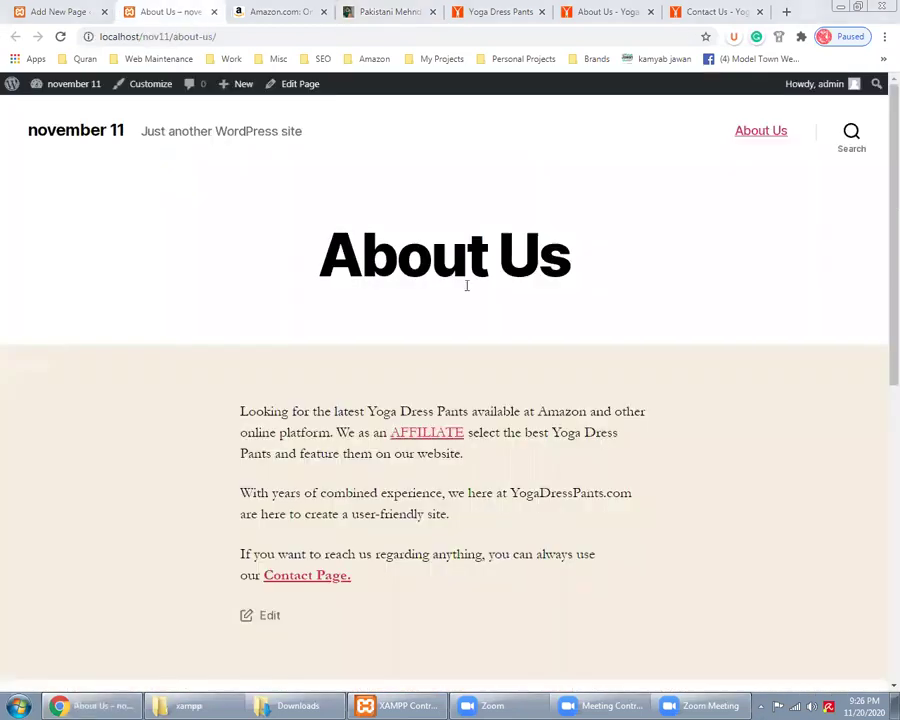
click(419, 437)
click(35, 8)
click(142, 9)
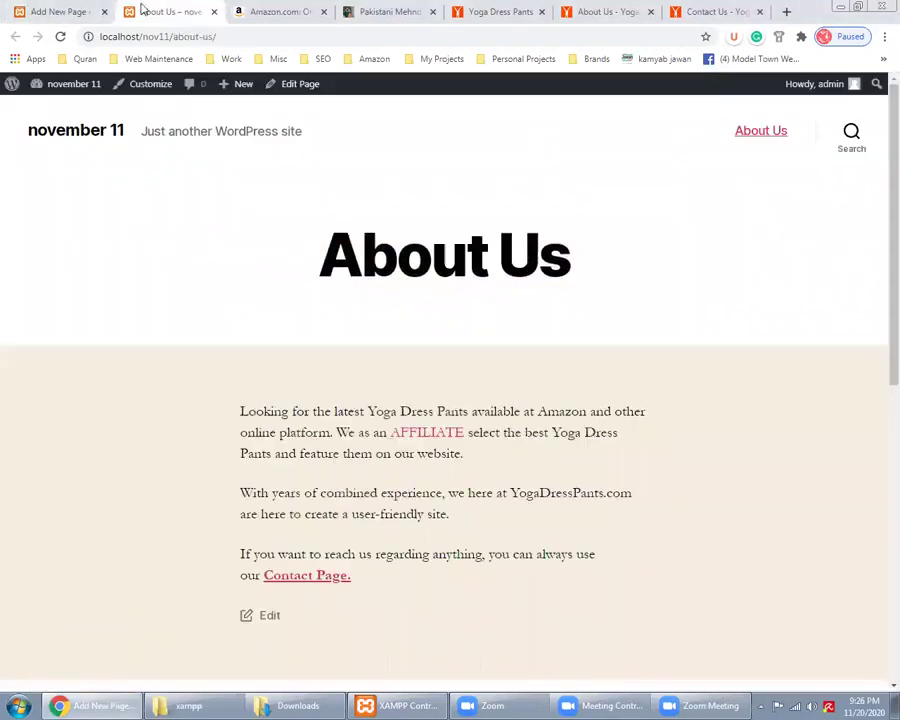
right_click(52, 108)
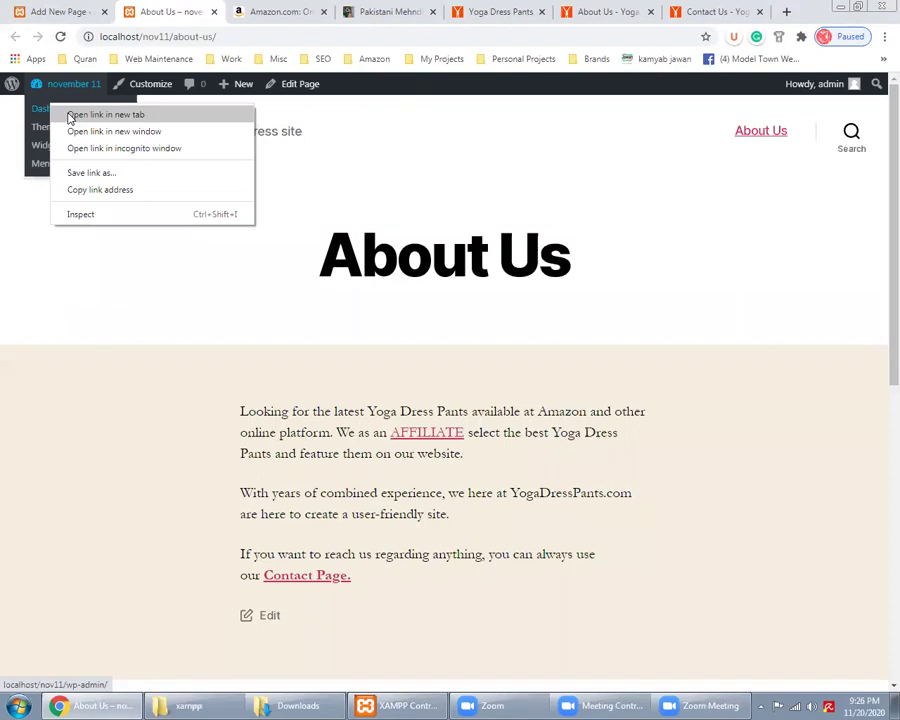
click(105, 115)
click(244, 9)
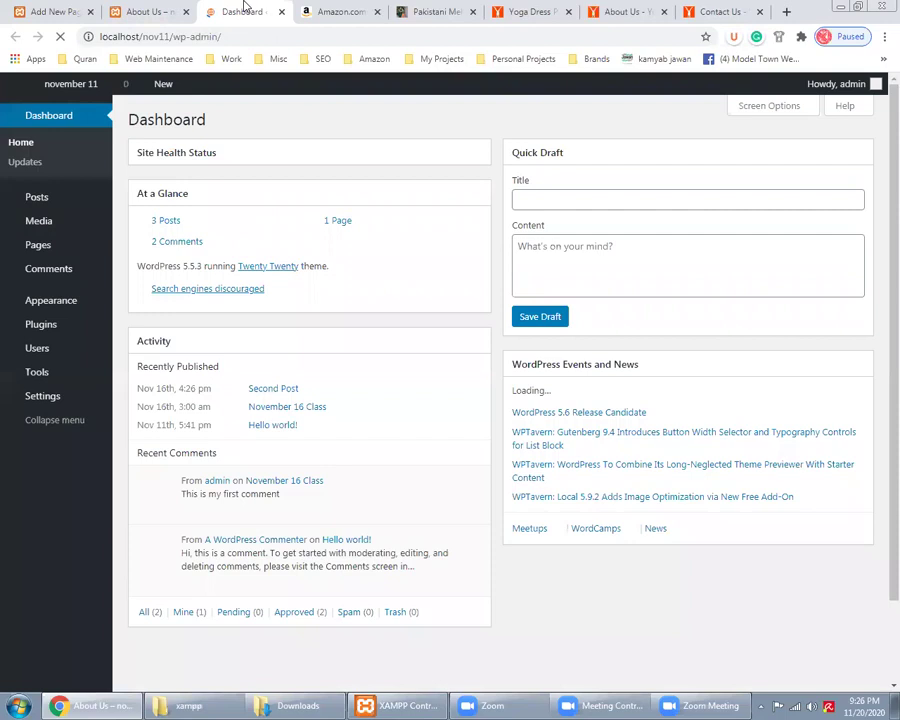
Step: List all posts and open the live view of Second Post in a new browser tab
mouse_move(120, 195)
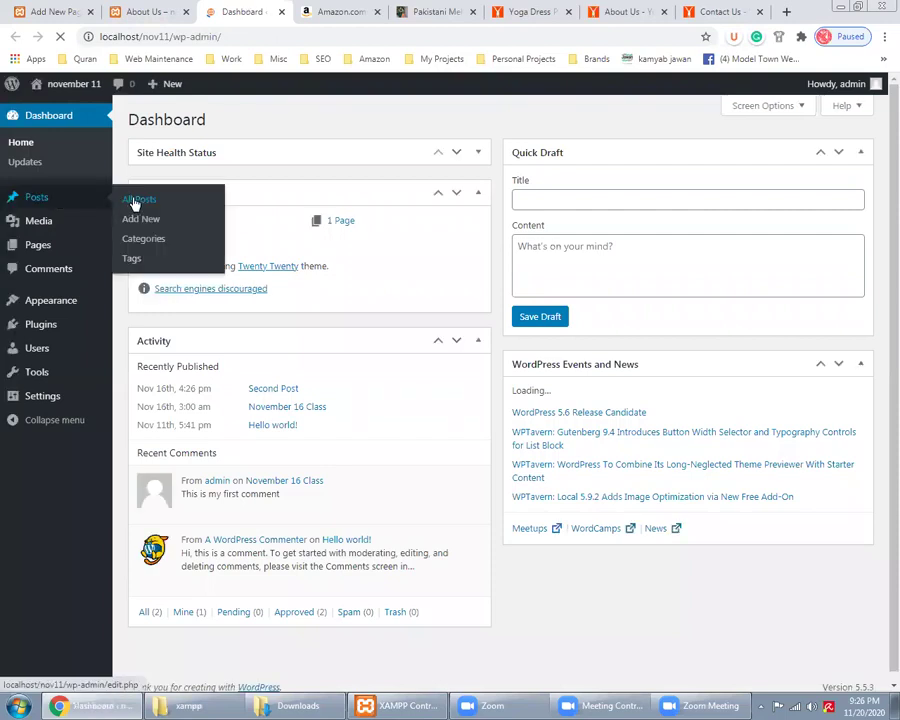
click(138, 200)
right_click(268, 240)
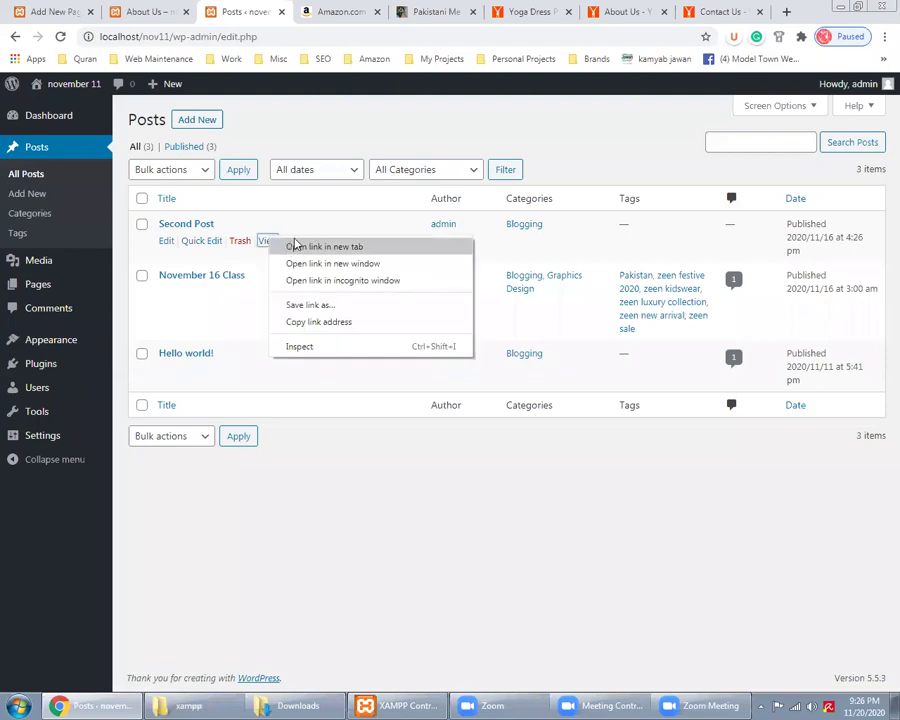
click(295, 245)
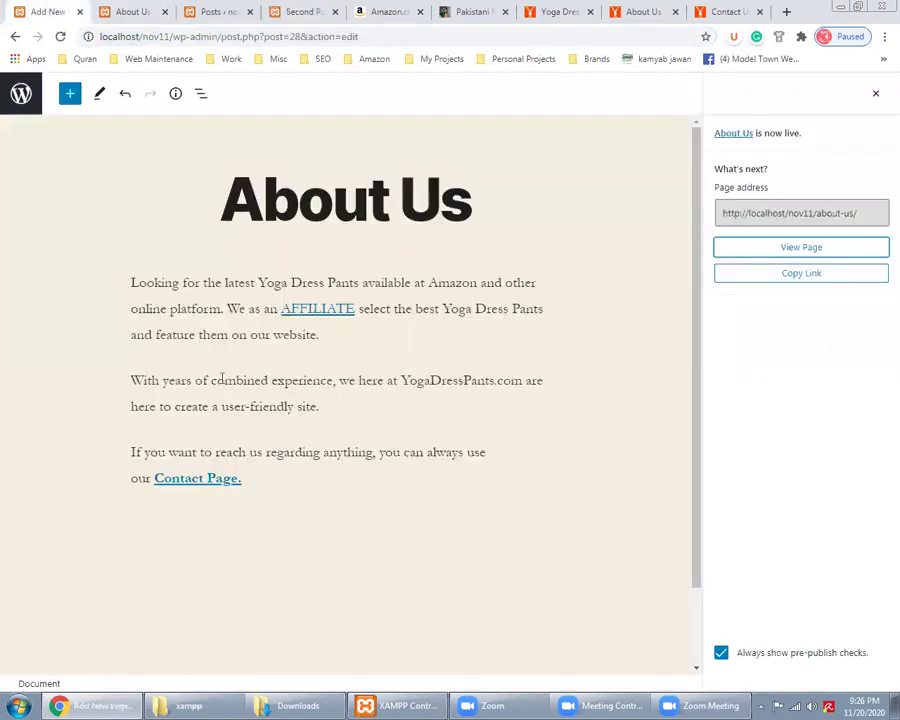
drag(211, 378, 333, 380)
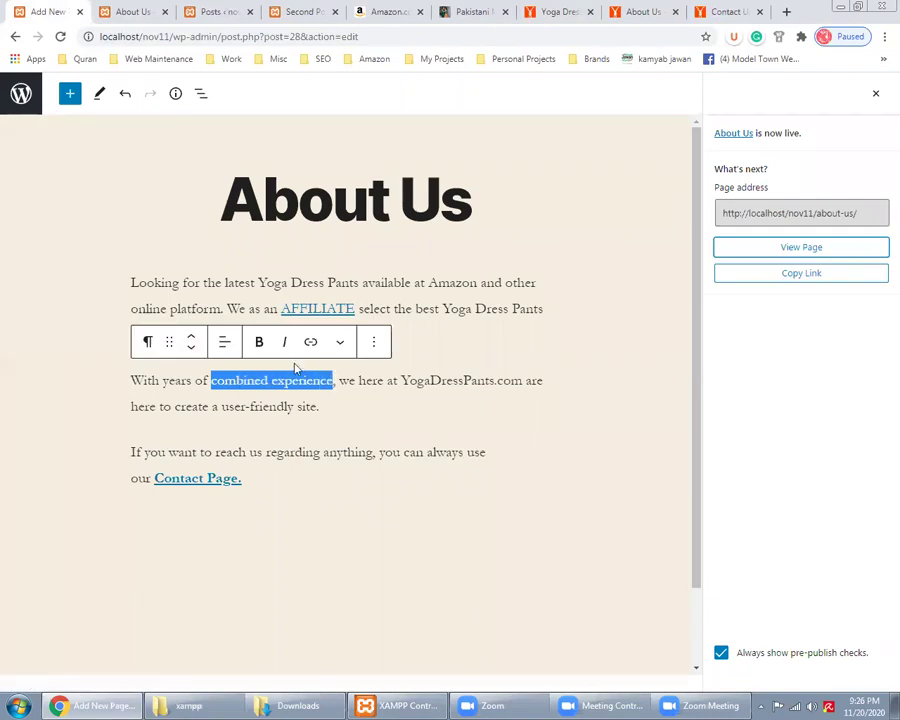
click(311, 343)
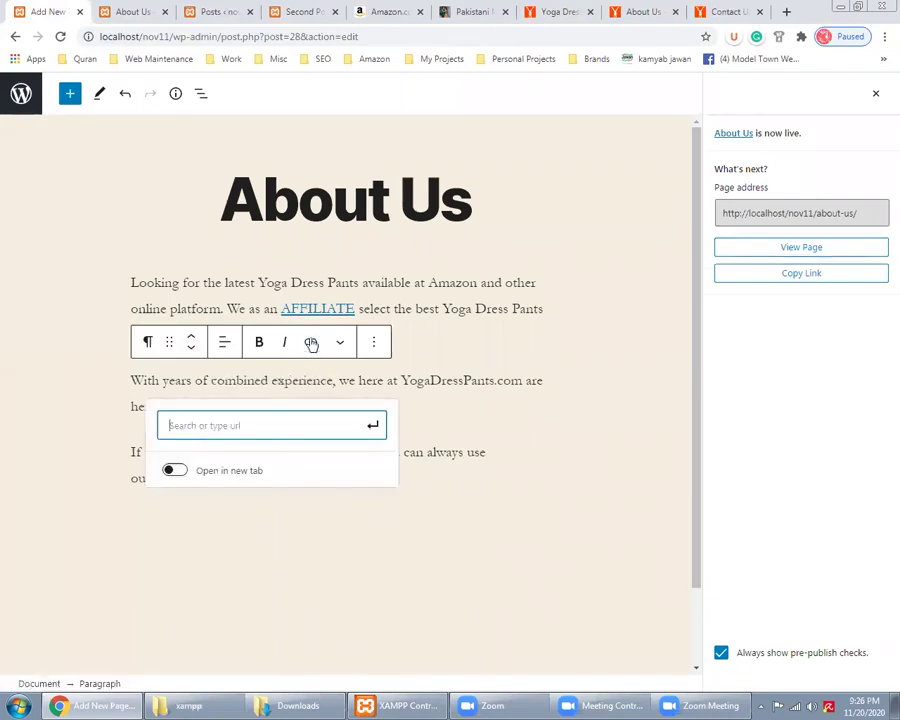
text(http://localhost/nov11/second-post/)
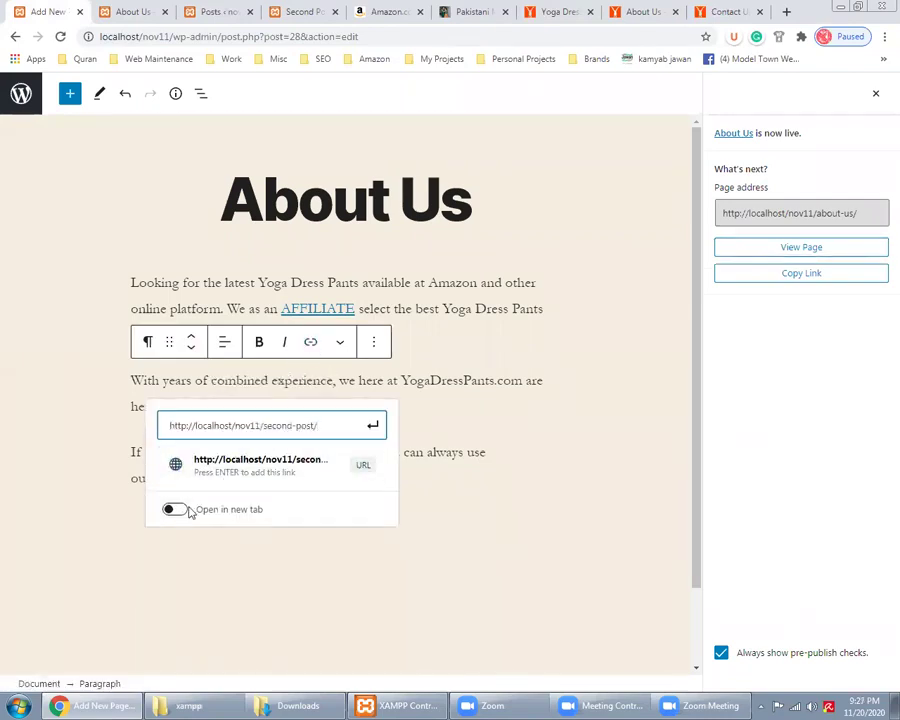
click(374, 427)
Step: Update the About Us page and reload its live version
click(800, 94)
click(130, 11)
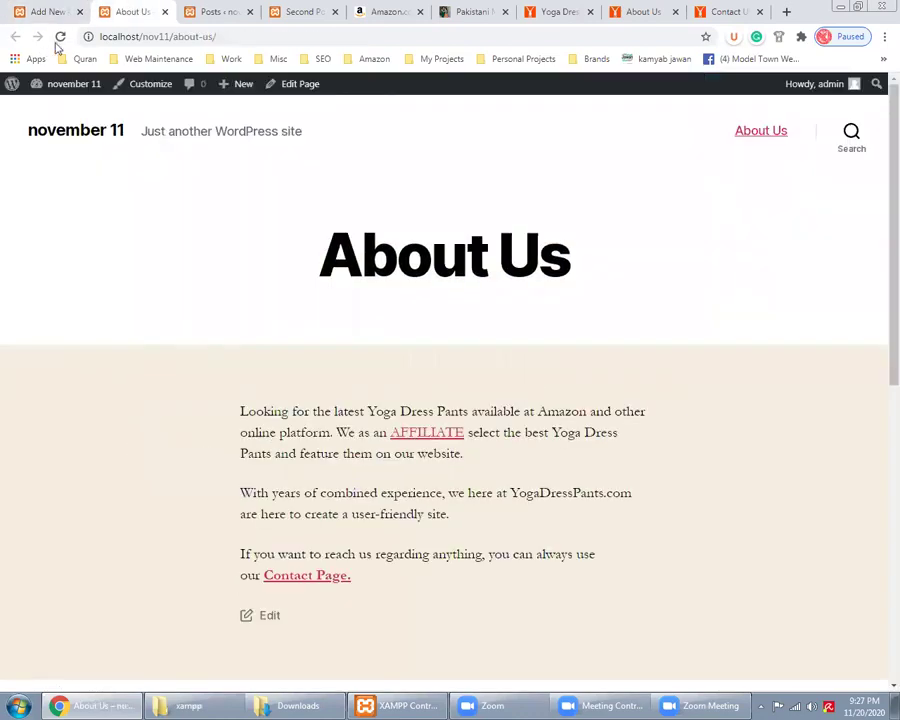
click(60, 37)
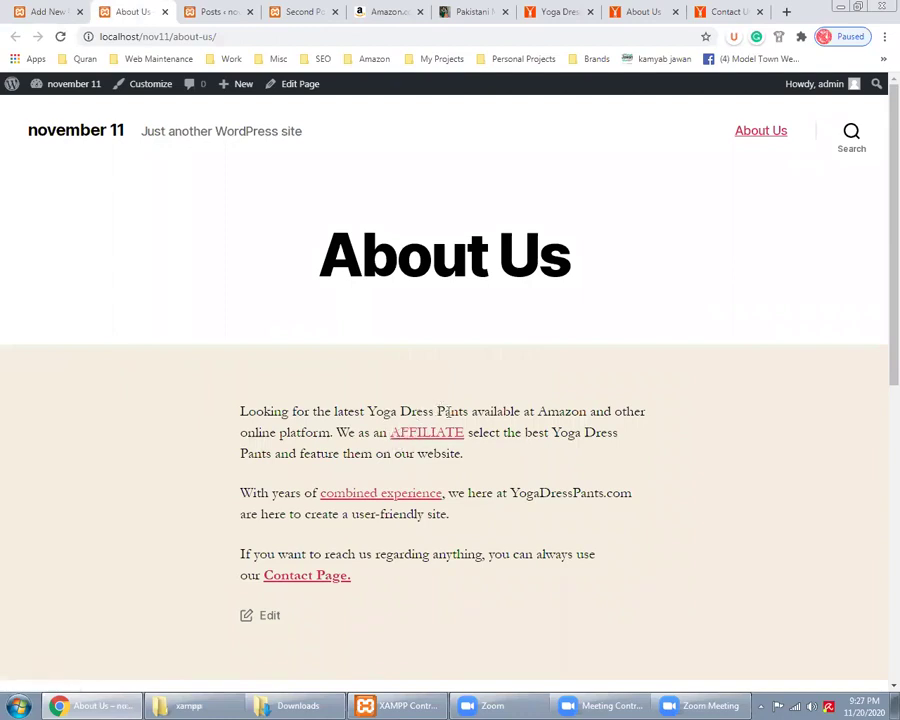
Step: Test the AFFILIATE and "combined experience" links on the live About Us page and look at the pages they open
click(425, 434)
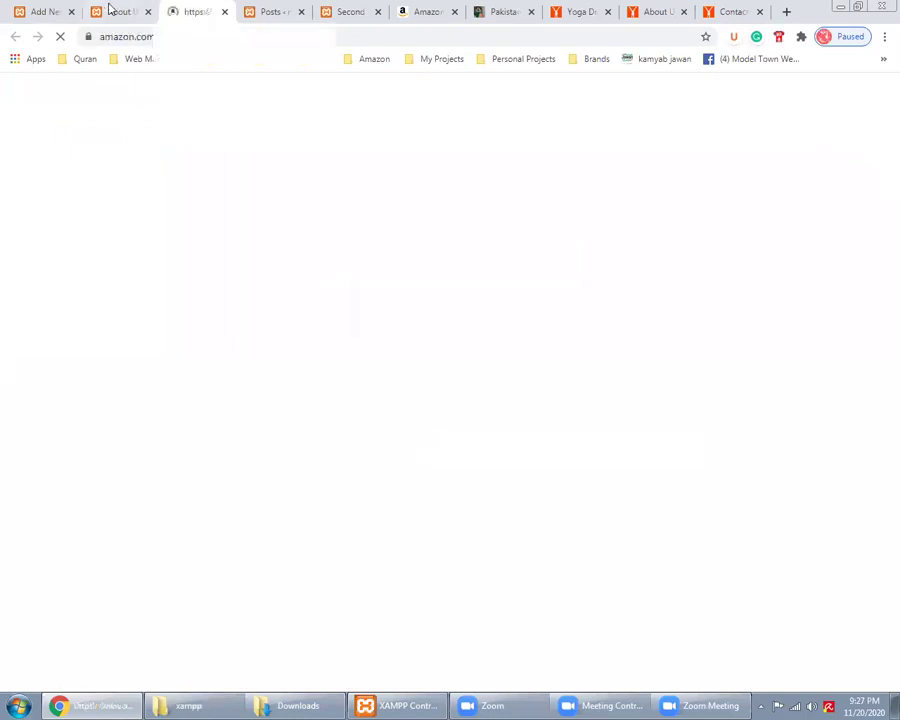
key(ctrl+shift+Tab)
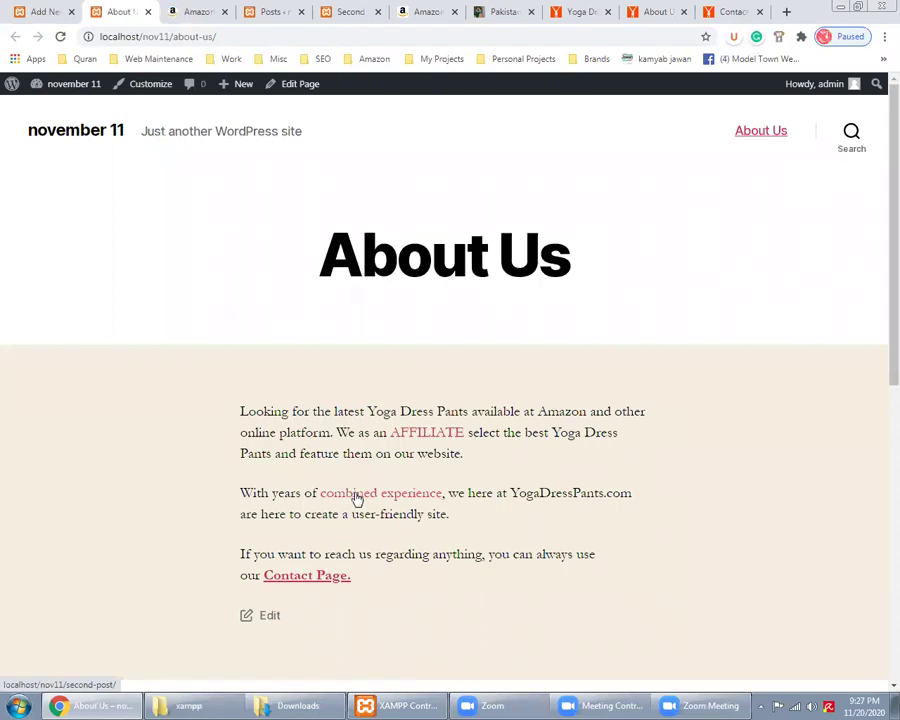
click(360, 500)
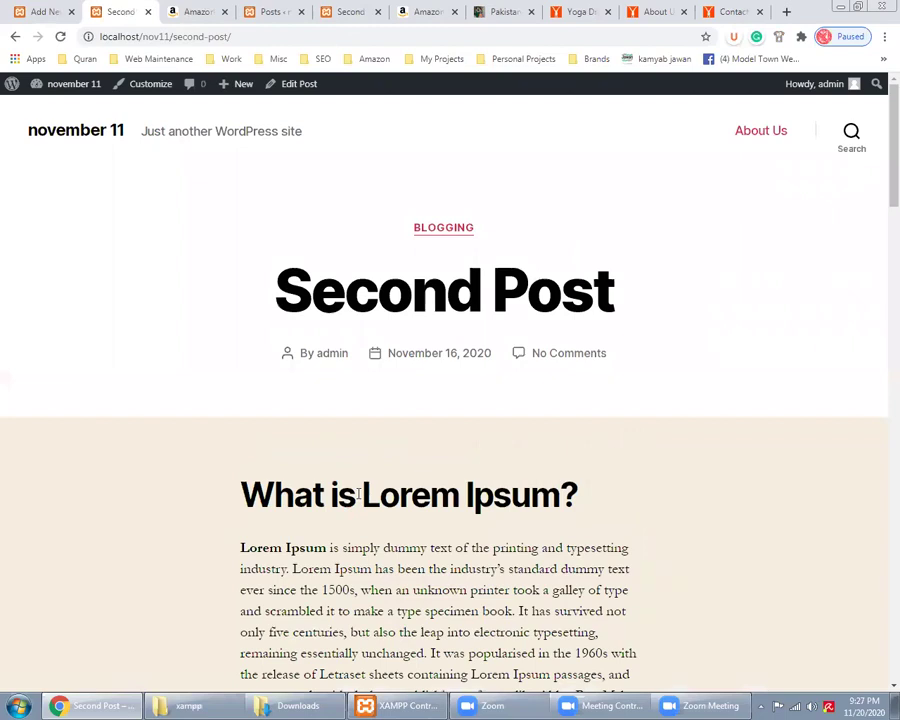
scroll(358, 494, down, 1)
scroll(358, 494, up, 1)
Step: Return to the page editor and compare the link settings of AFFILIATE and "combined experience"
click(45, 10)
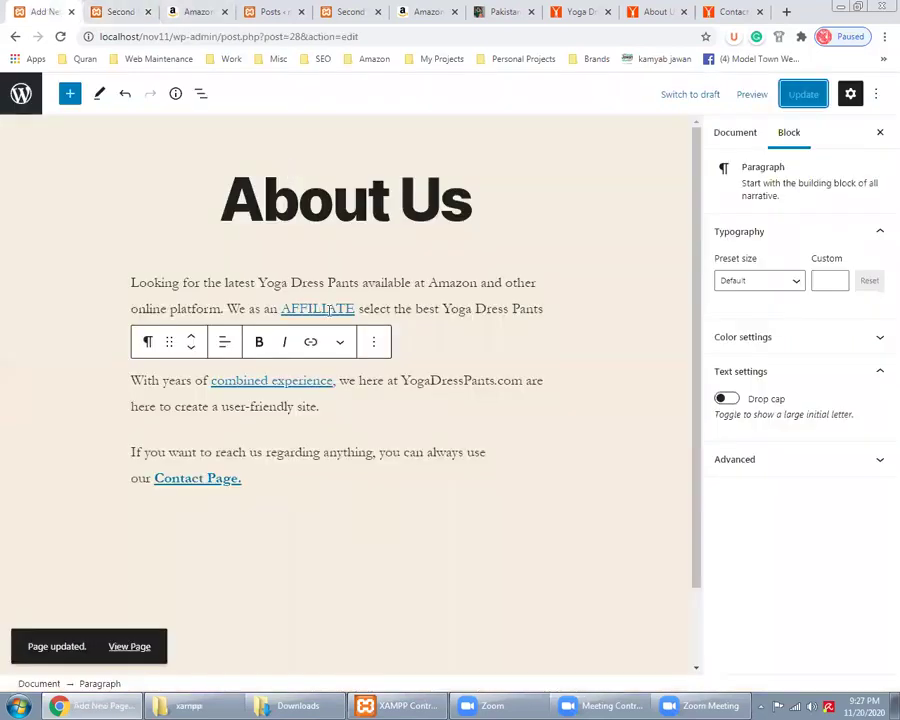
click(329, 310)
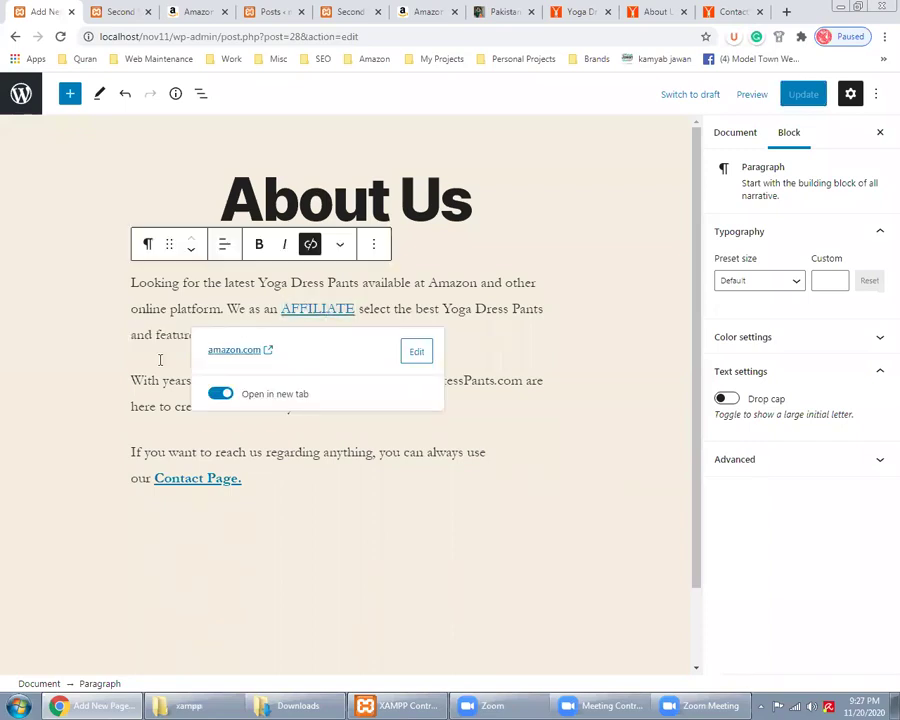
key(Escape)
click(264, 381)
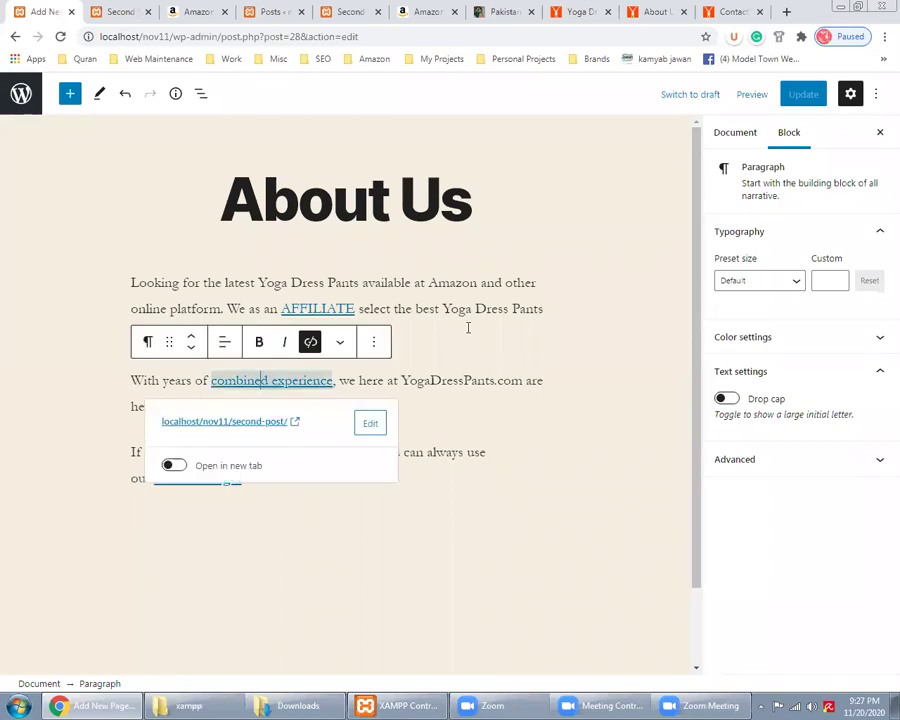
click(460, 308)
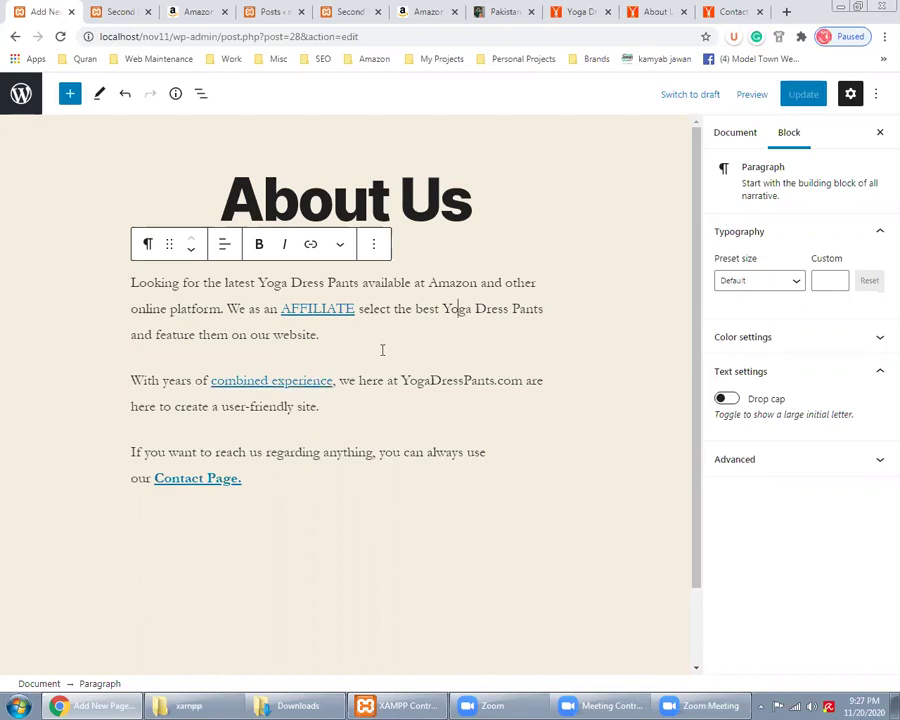
Step: Set the existing media library image 2.jpg, the mansion behind a tree, as the About Us page's featured image
click(738, 142)
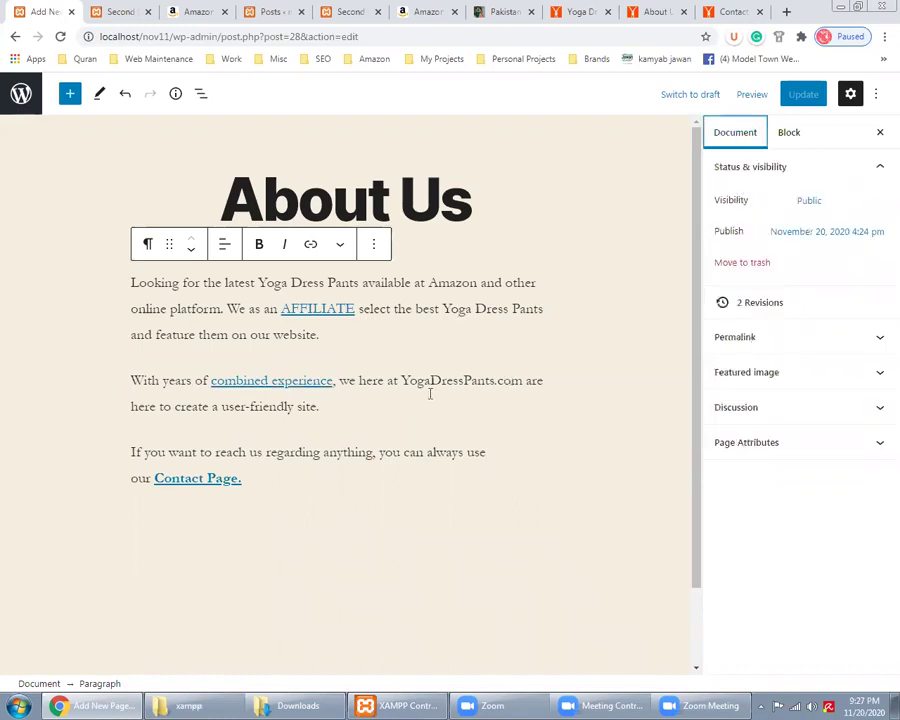
click(757, 378)
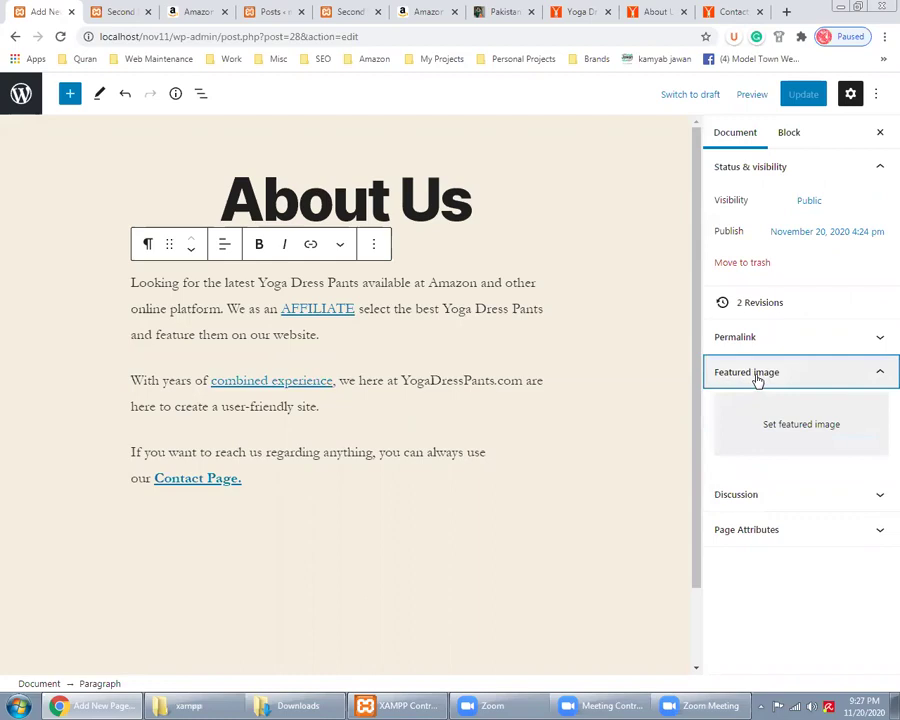
click(798, 425)
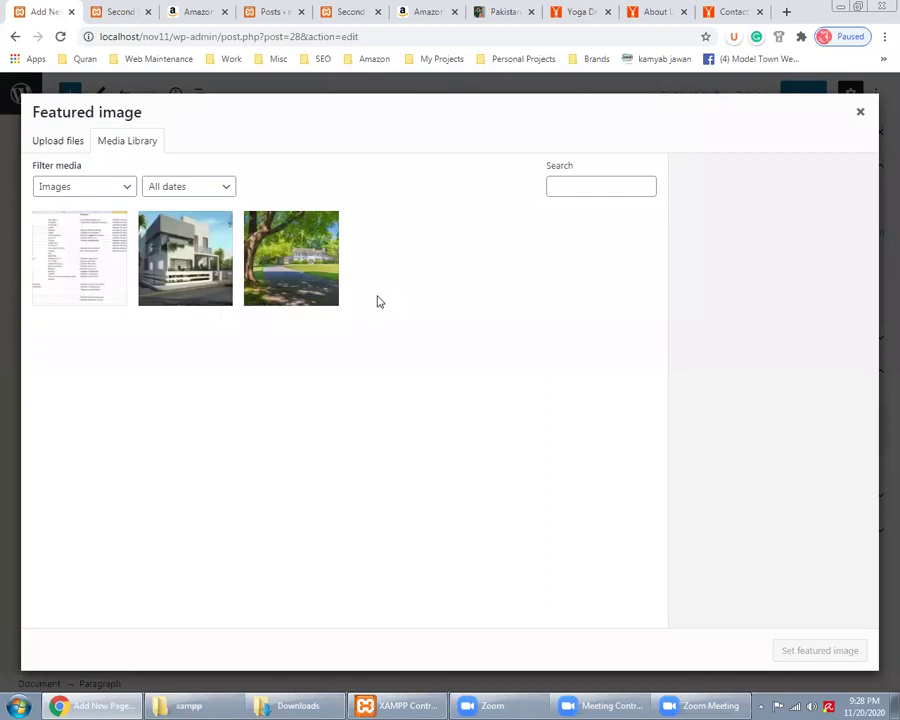
click(57, 148)
click(122, 146)
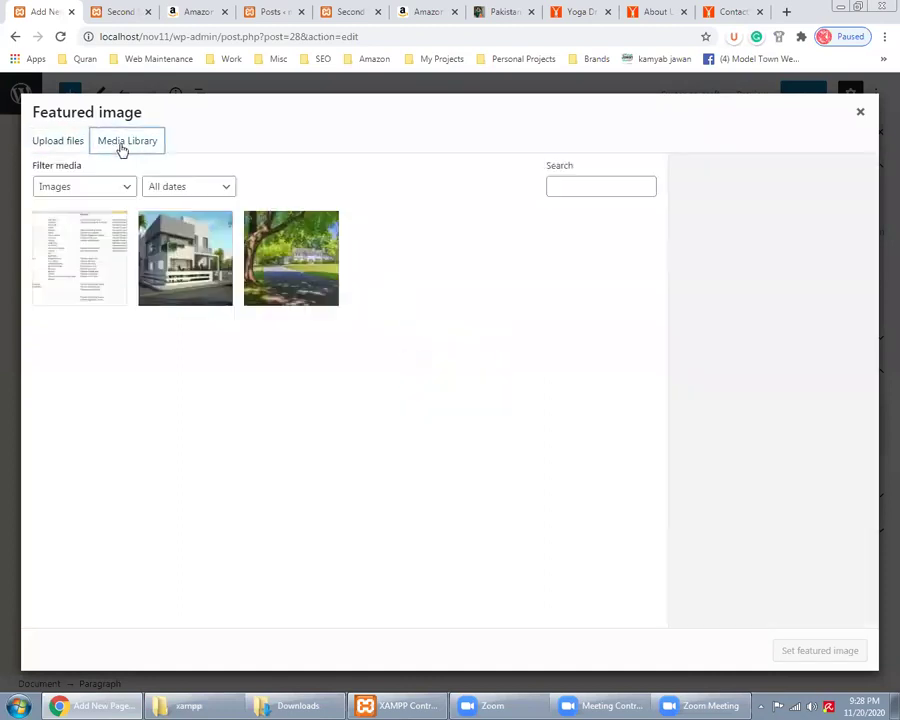
click(60, 140)
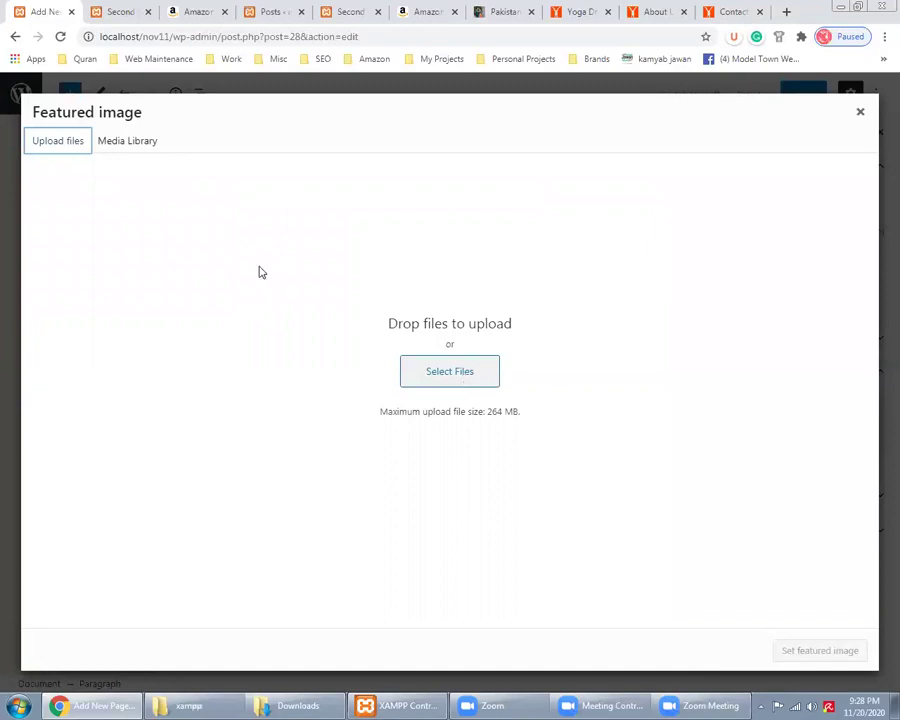
click(126, 148)
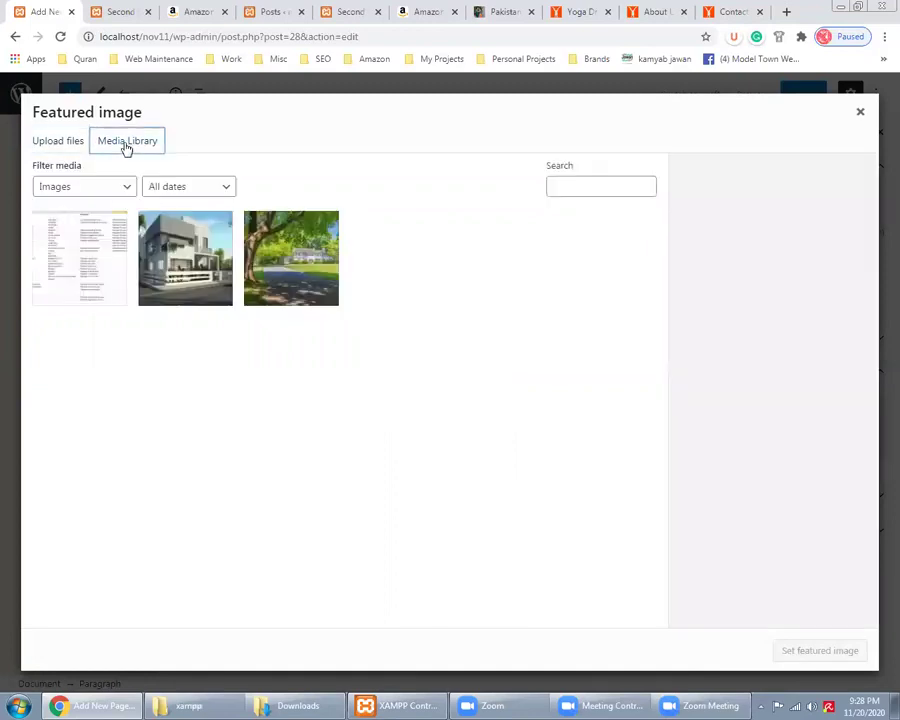
click(324, 270)
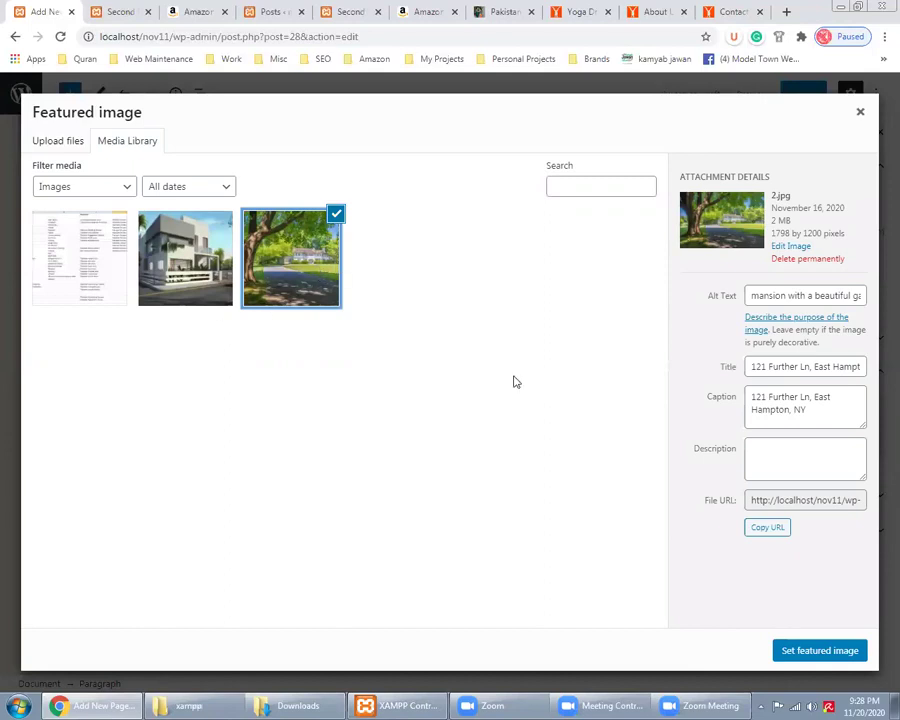
click(790, 651)
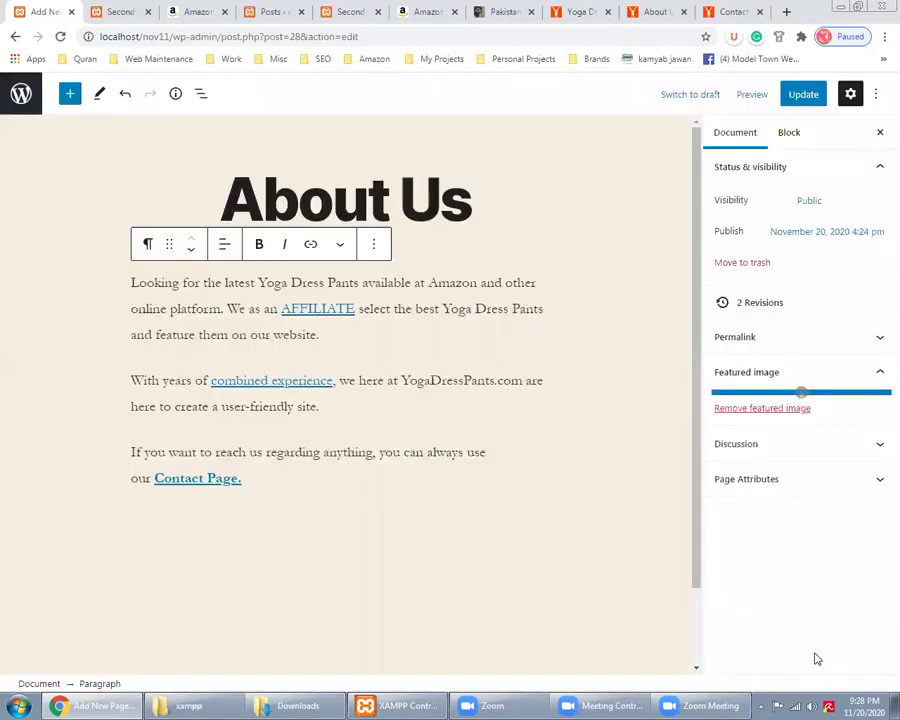
Step: Update the page and open the live About Us page from the site's navigation
click(797, 96)
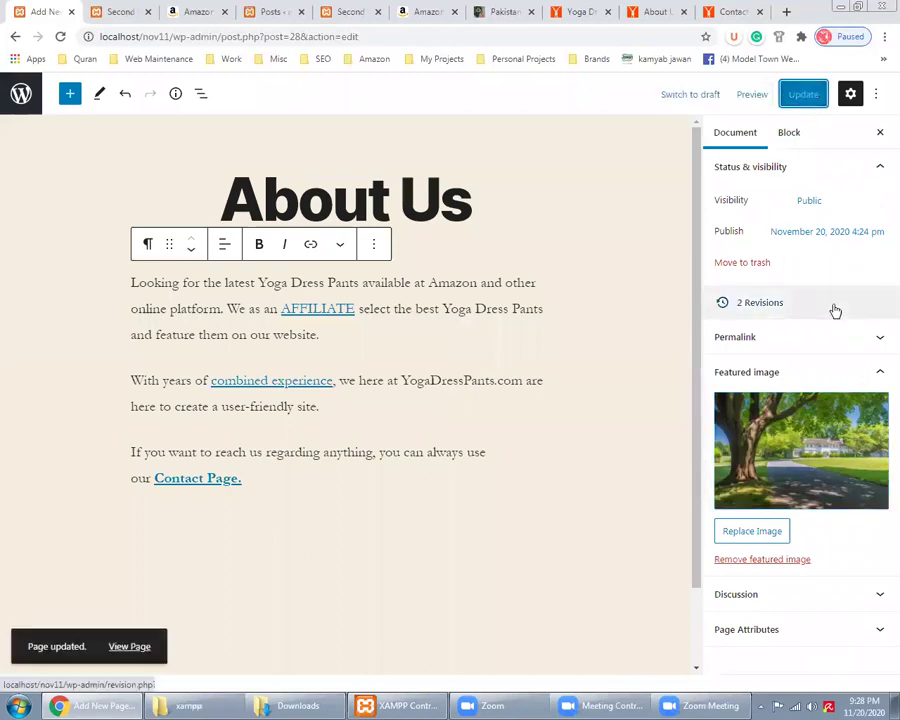
click(120, 11)
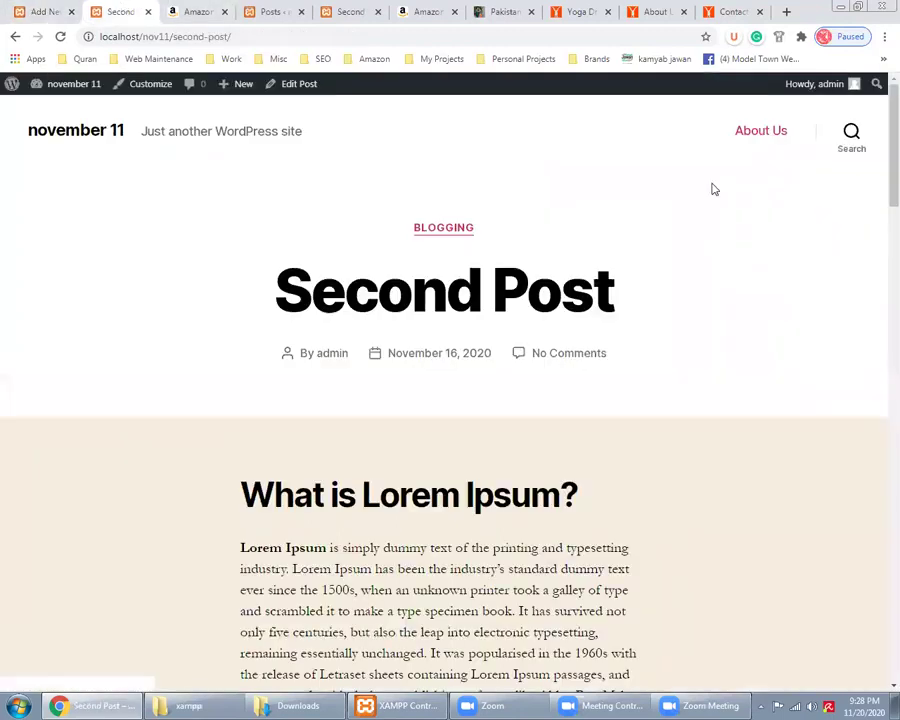
click(777, 139)
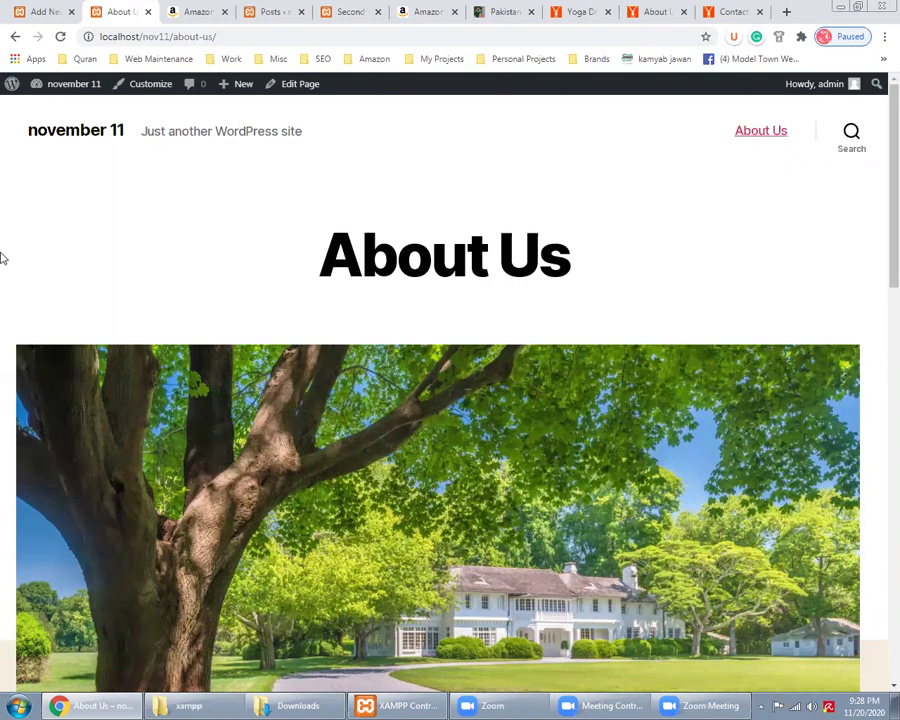
Step: Compare the title, featured image and body text on the live About Us page with the content in the page editor
double_click(434, 270)
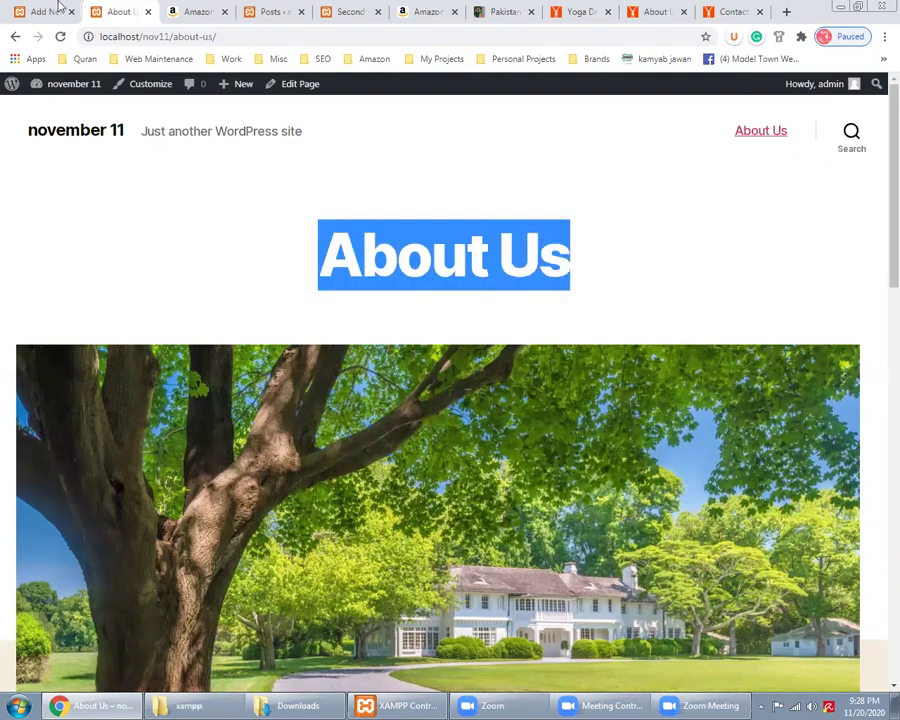
click(40, 11)
triple_click(290, 198)
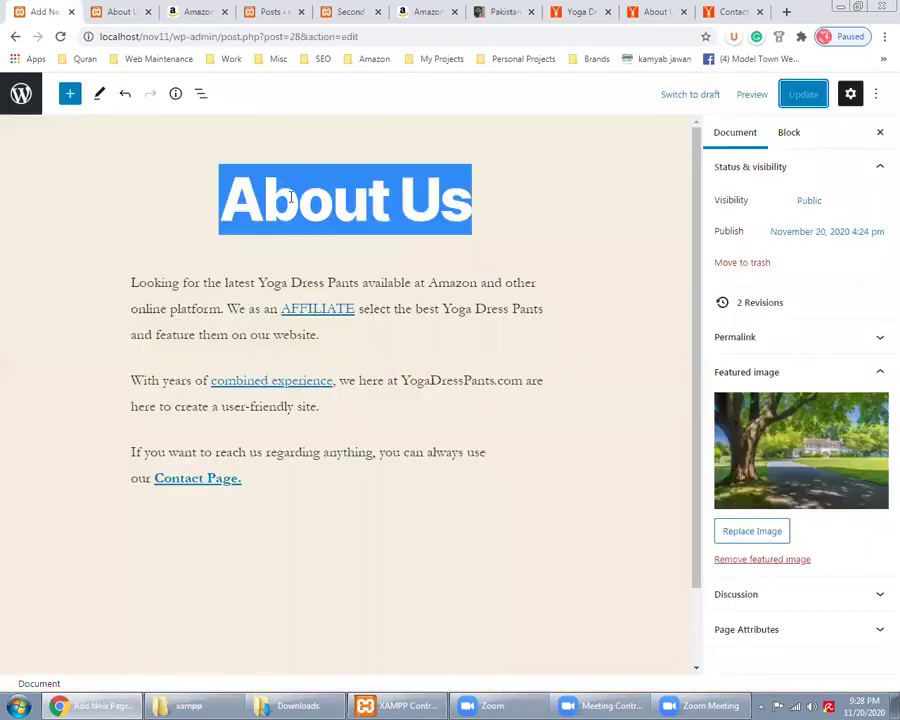
key(ctrl+Tab)
scroll(305, 443, down, 3)
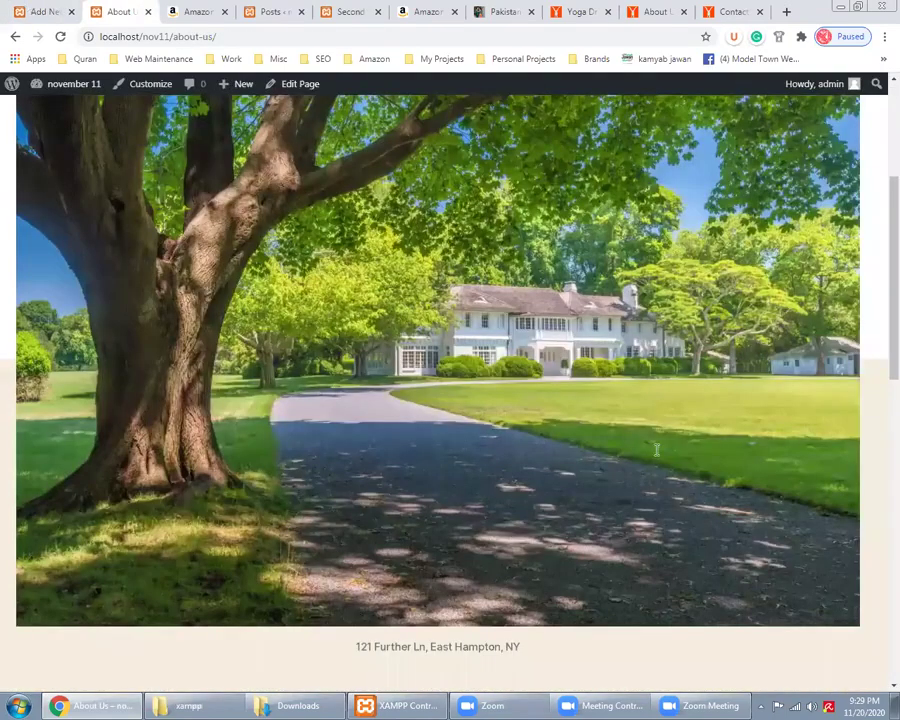
key(ctrl+shift+Tab)
key(ctrl+Tab)
scroll(293, 357, down, 3)
scroll(243, 297, down, 2)
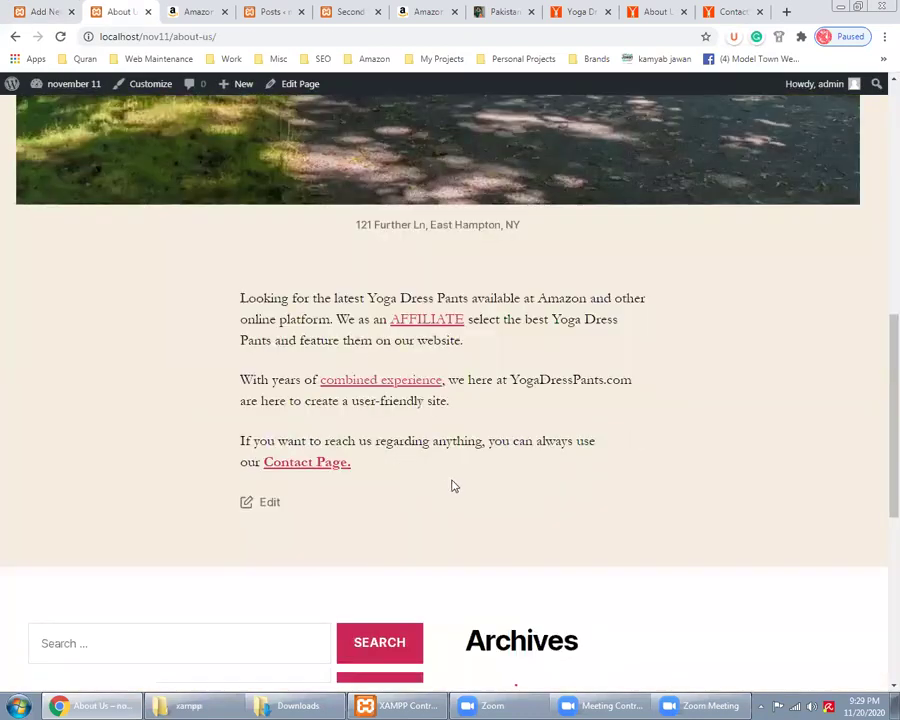
drag(464, 494, 250, 173)
click(52, 7)
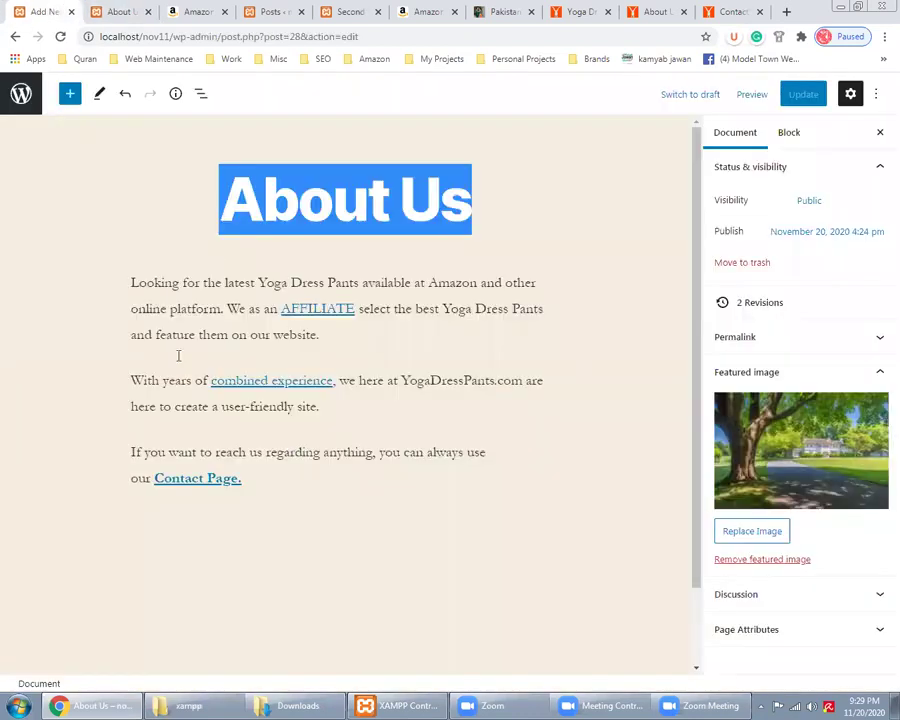
key(ctrl+Tab)
click(517, 373)
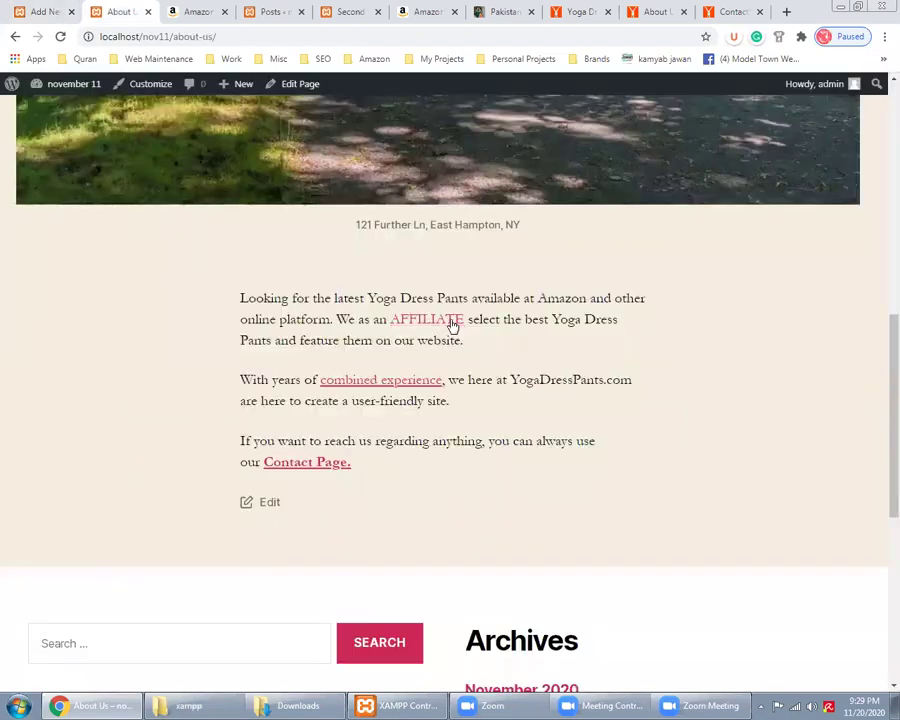
key(ctrl+shift+Tab)
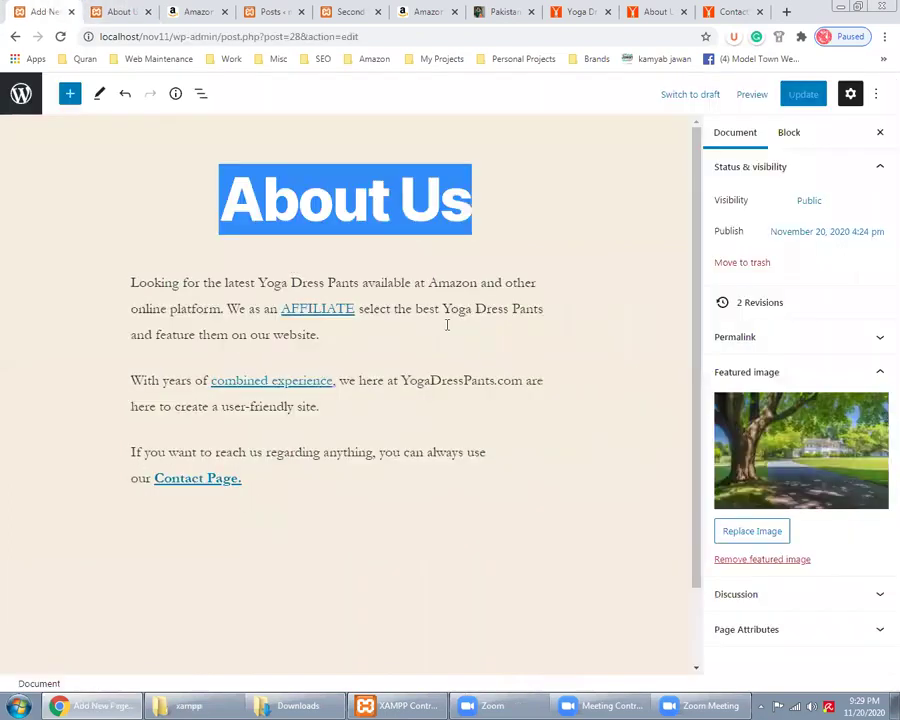
Step: Insert an Image block below the Contact Page paragraph using 3.jpg (house plan) from the media library
click(322, 334)
scroll(328, 392, down, 1)
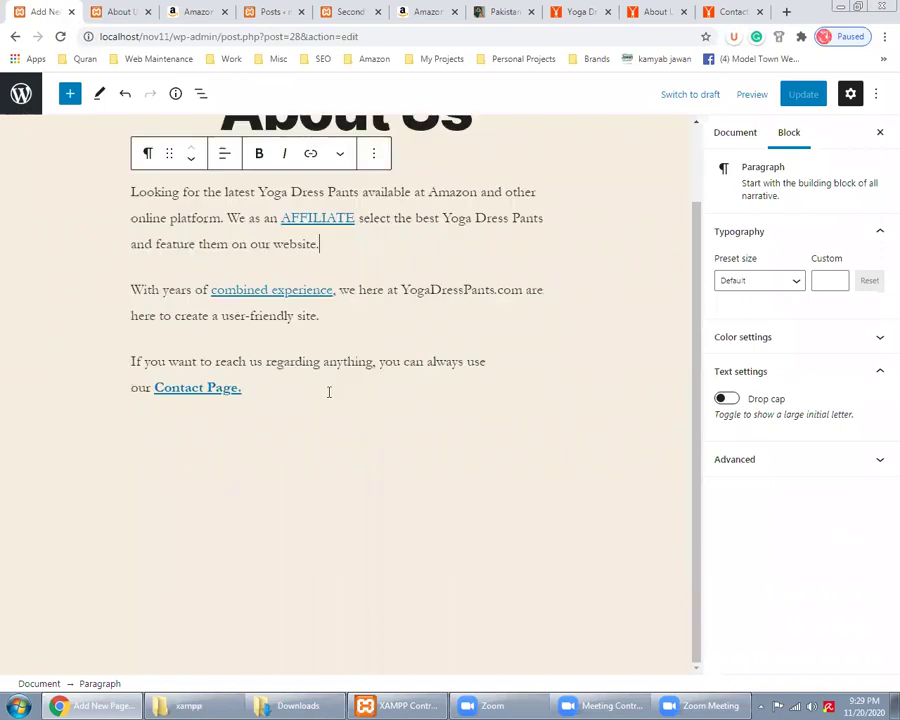
click(310, 396)
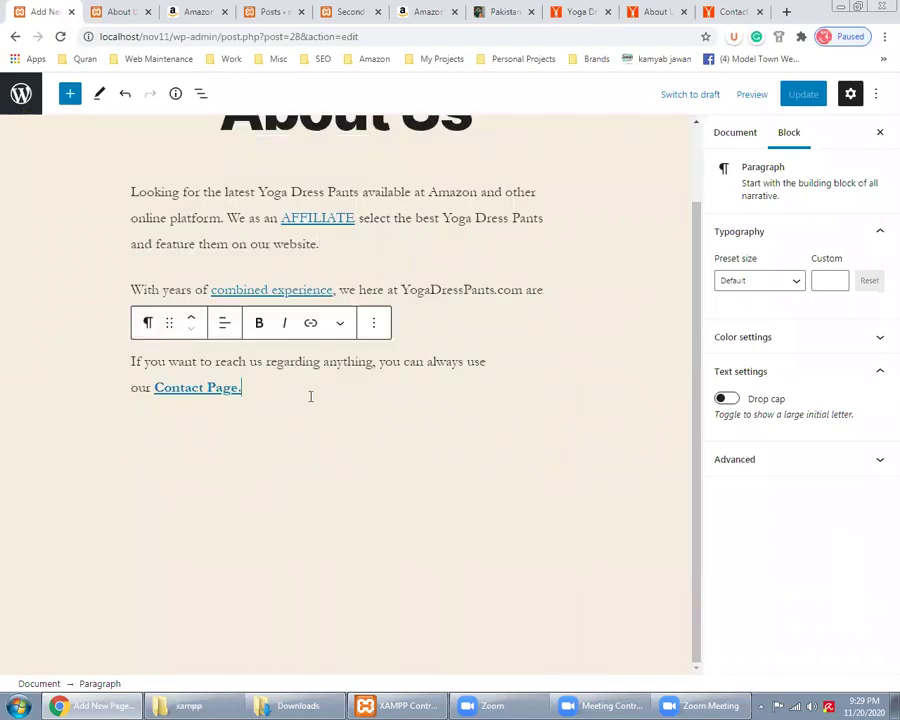
key(Return)
click(176, 340)
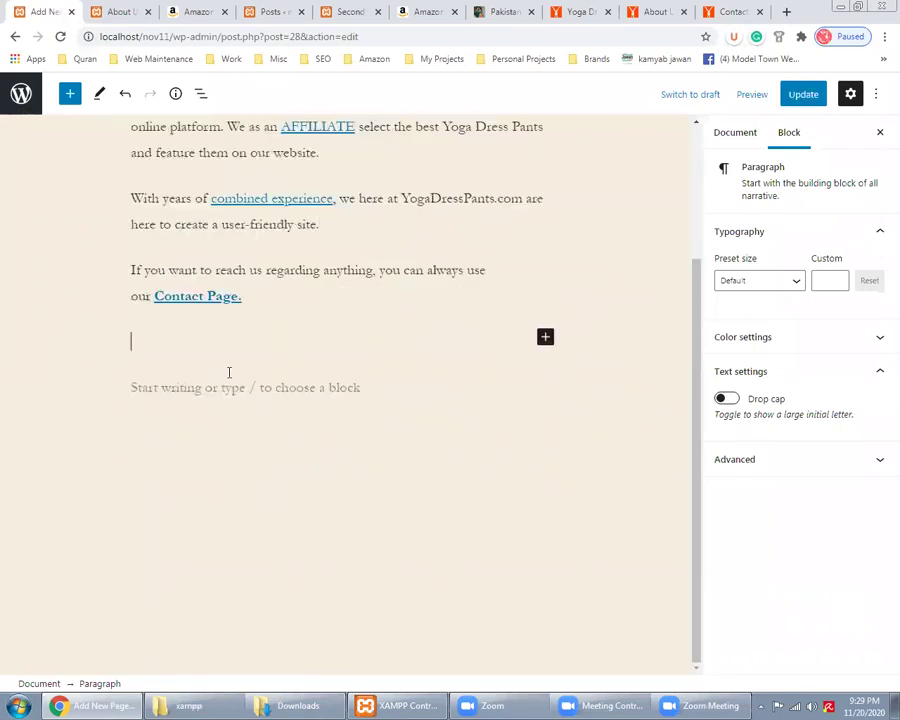
scroll(260, 380, up, 1)
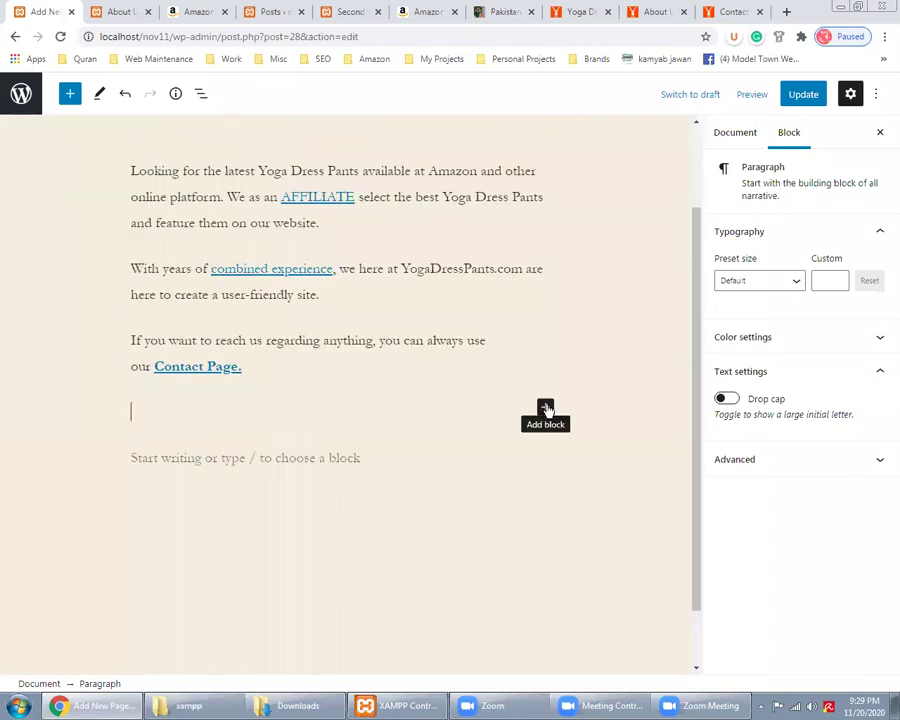
click(546, 410)
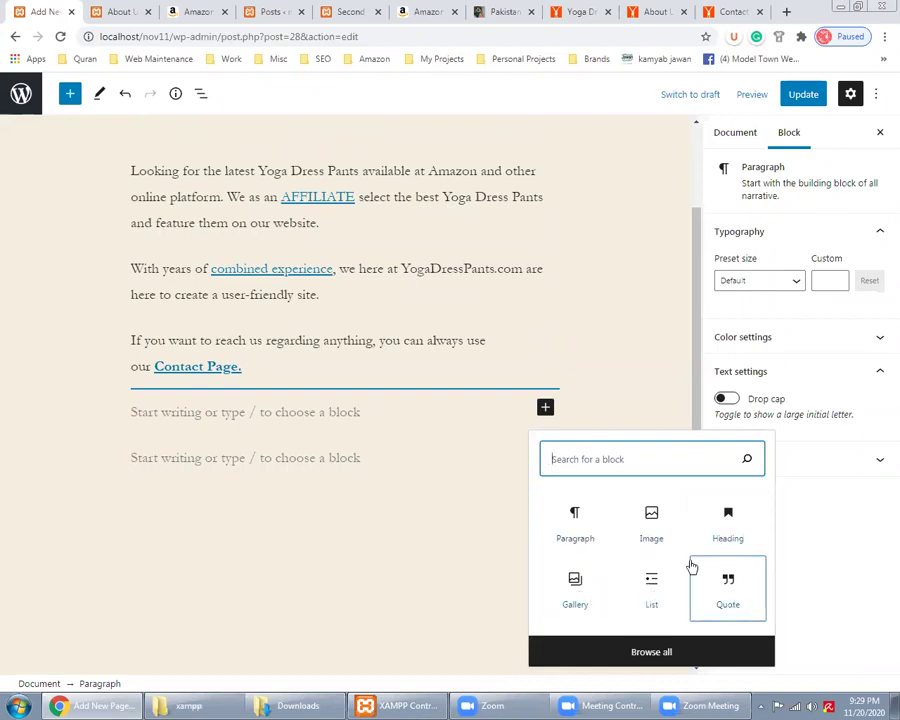
click(652, 535)
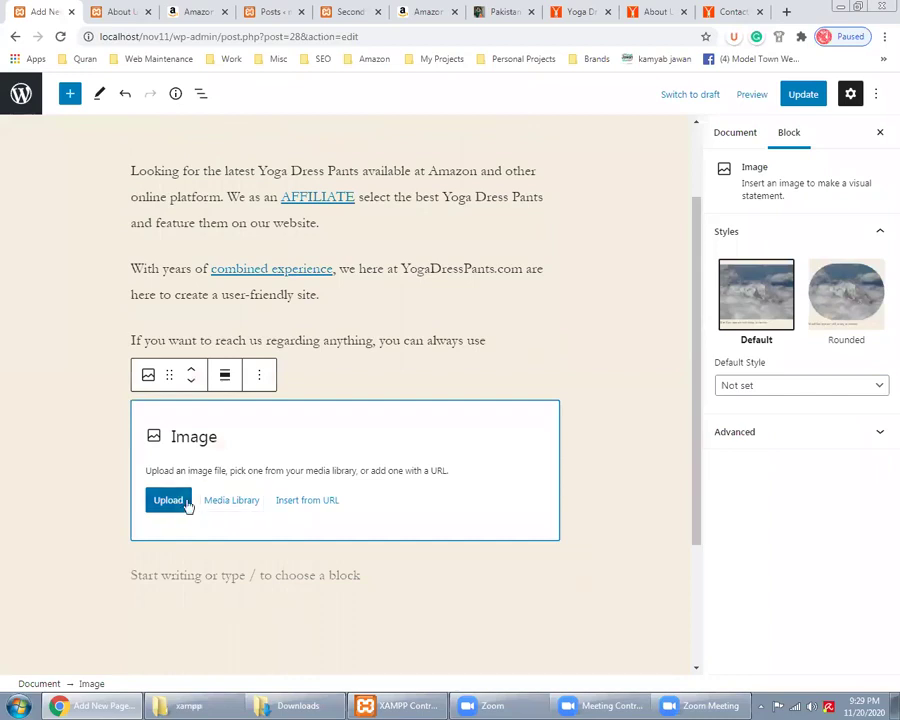
click(242, 505)
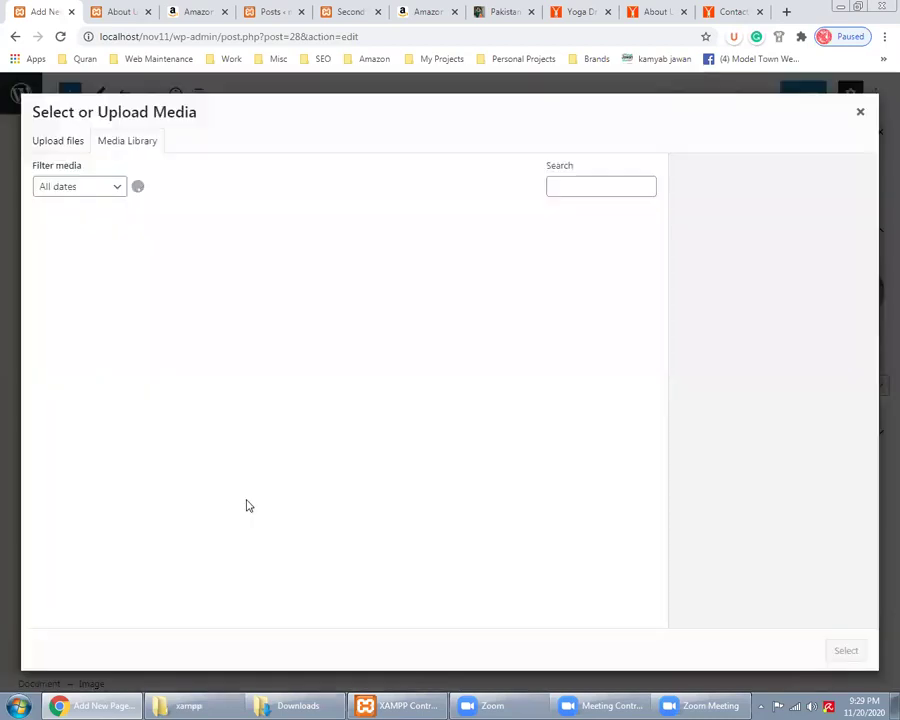
click(215, 291)
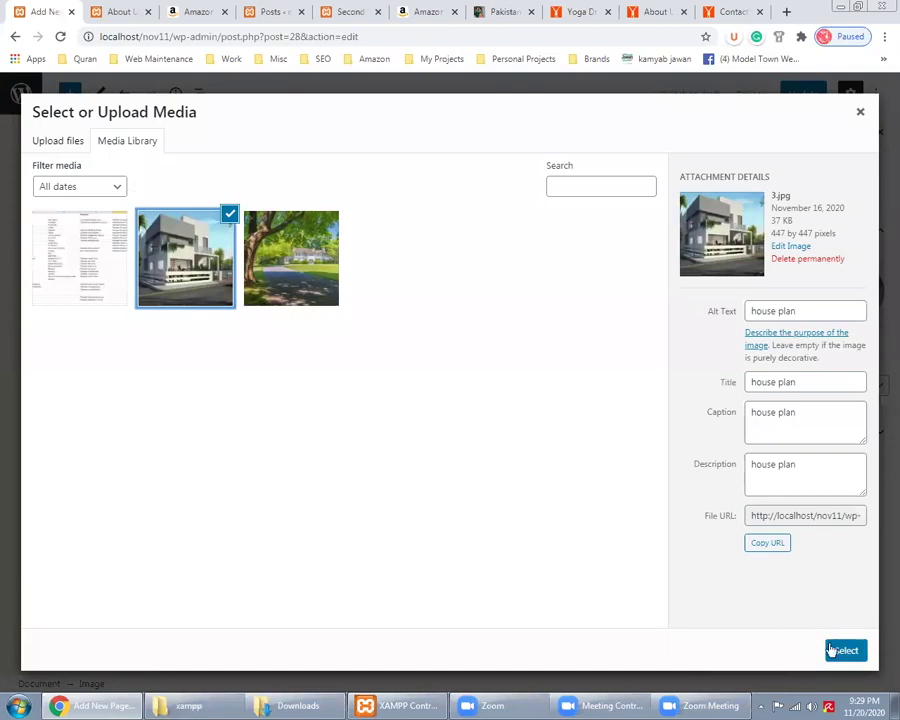
click(840, 652)
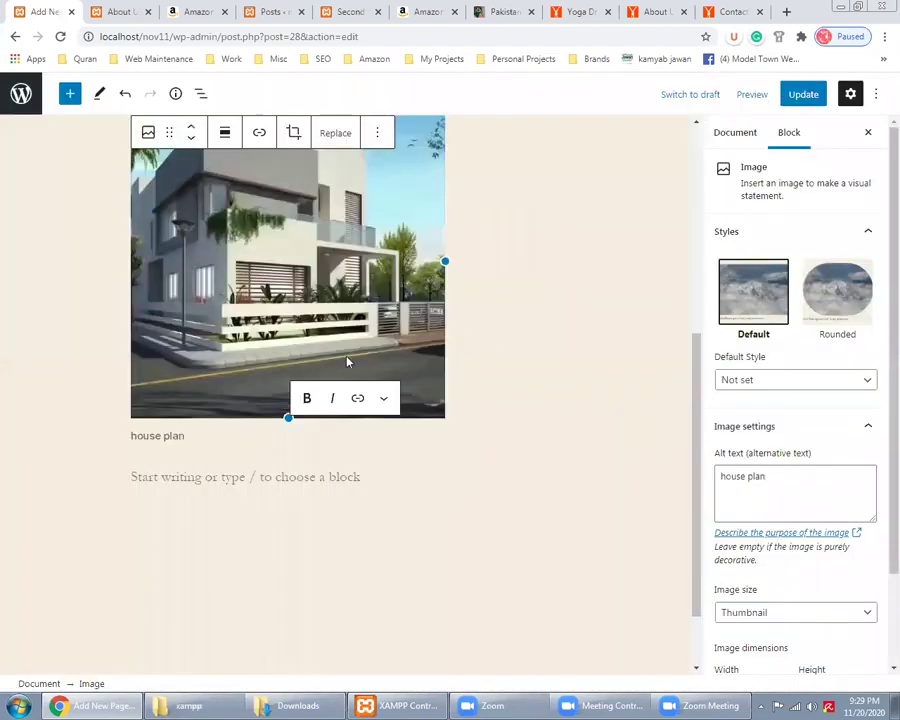
Step: Try the center, right, wide width and full width alignments on the house plan image
scroll(346, 360, up, 2)
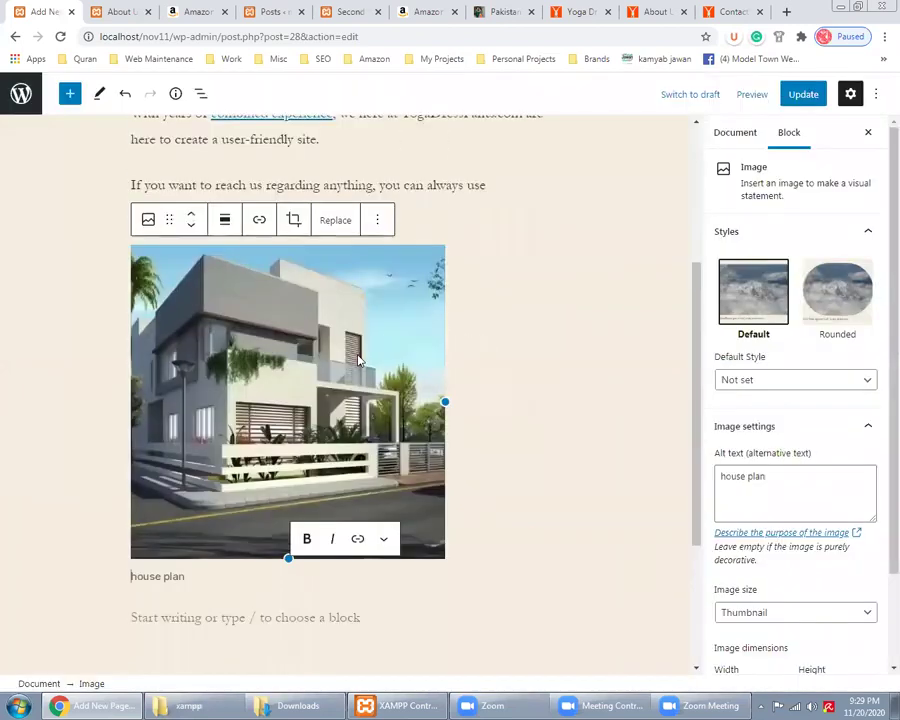
click(226, 222)
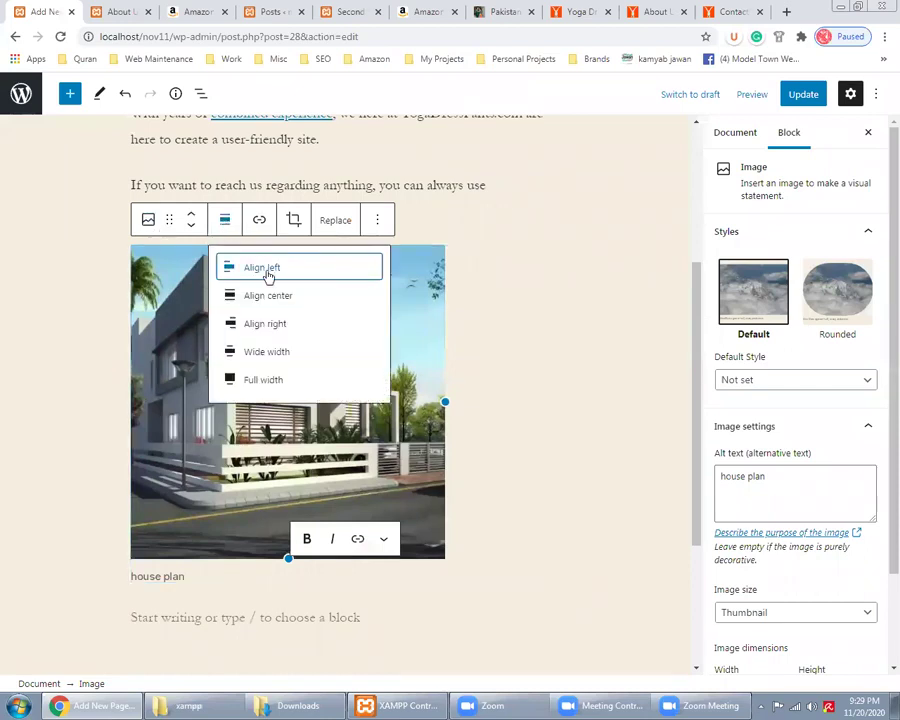
click(270, 295)
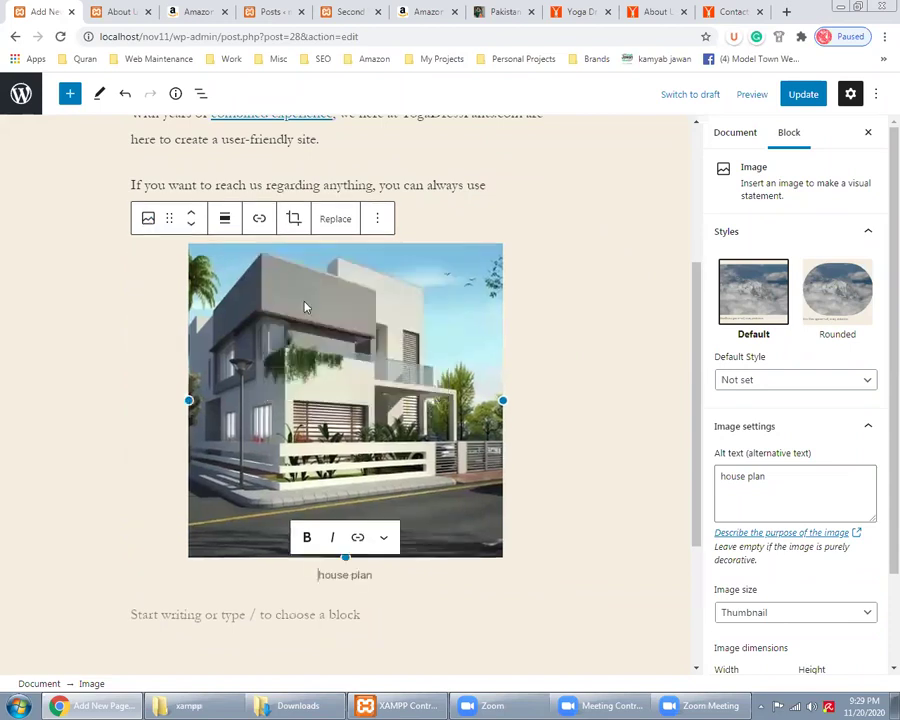
click(226, 220)
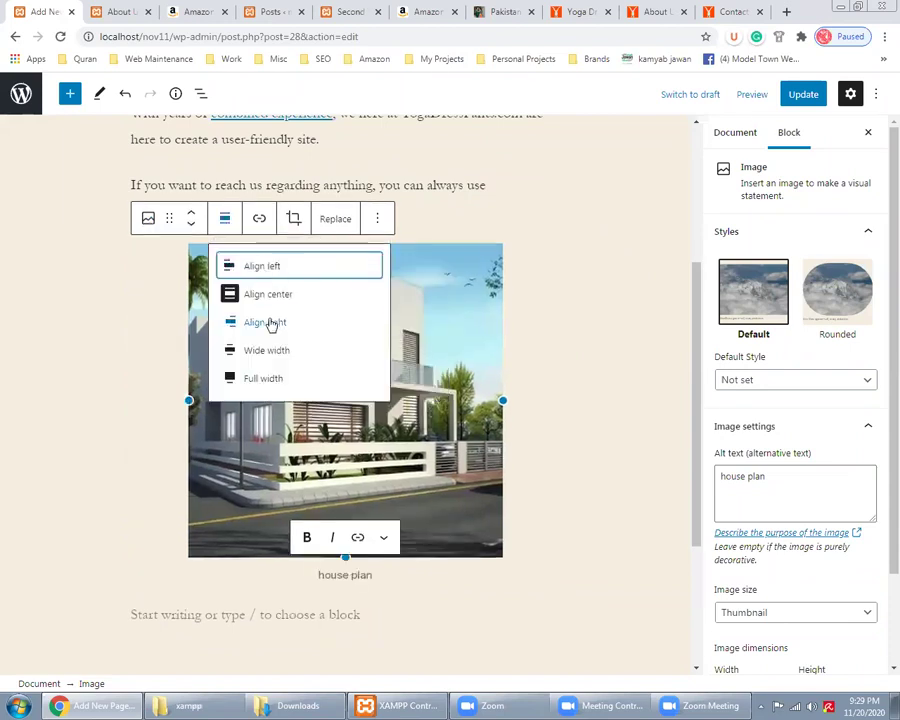
click(268, 323)
click(465, 228)
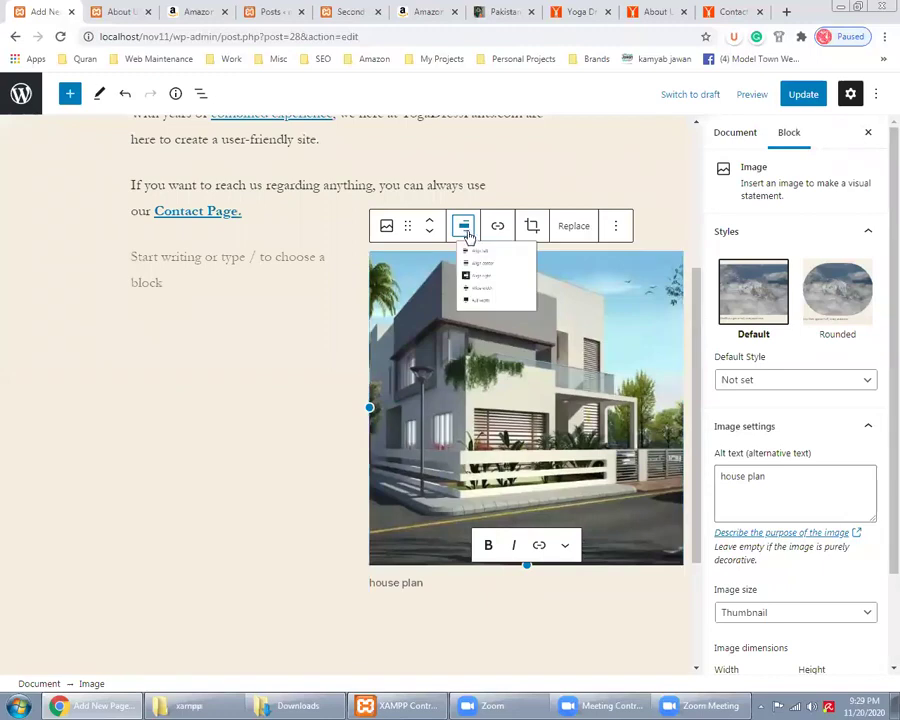
click(521, 360)
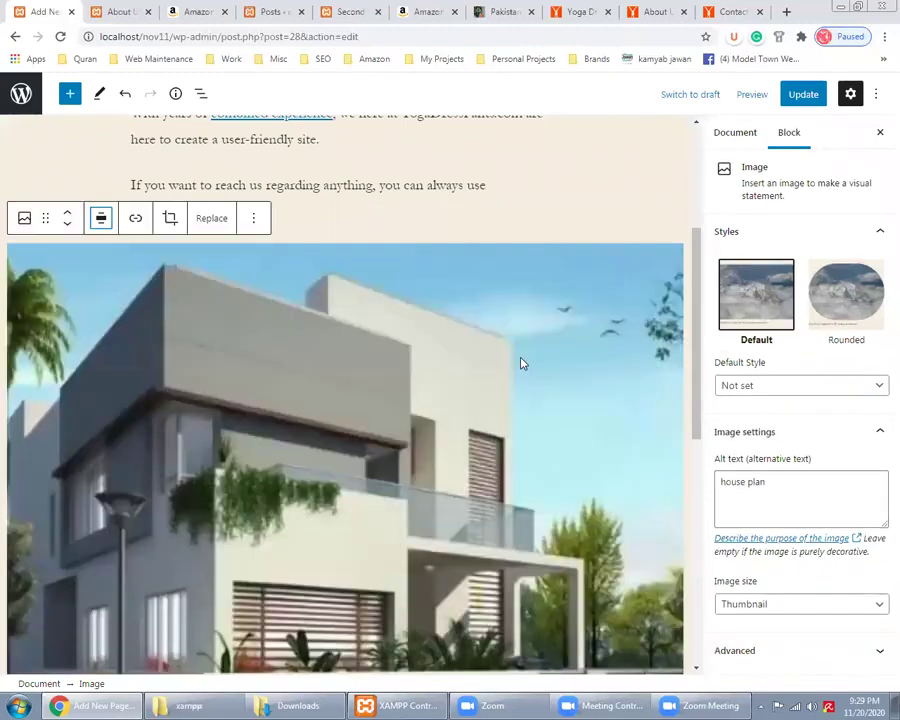
click(102, 220)
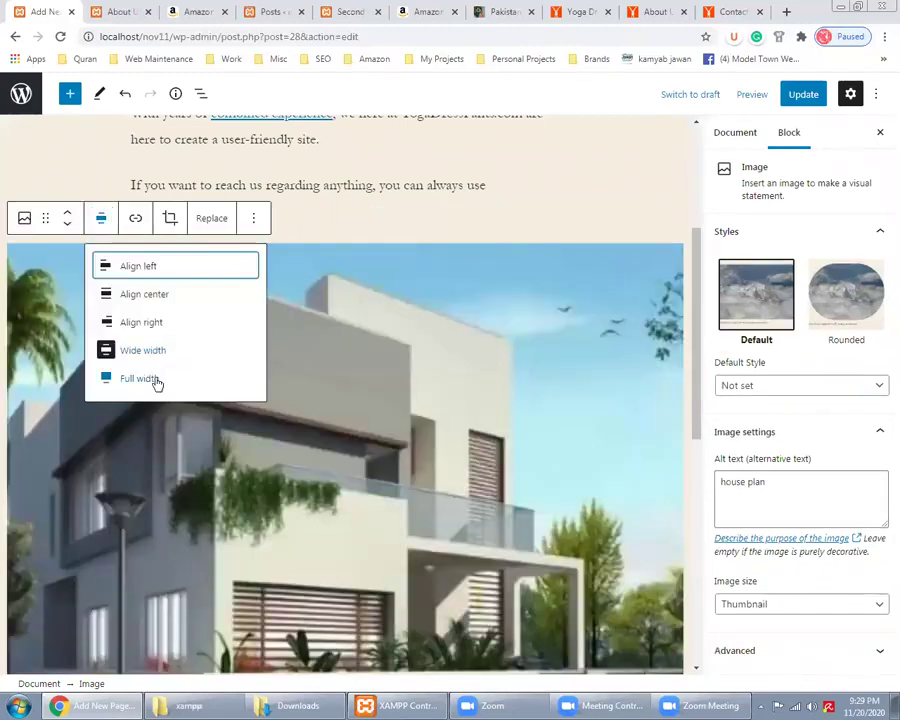
click(155, 380)
Step: Set the house plan image's alignment to center
click(93, 222)
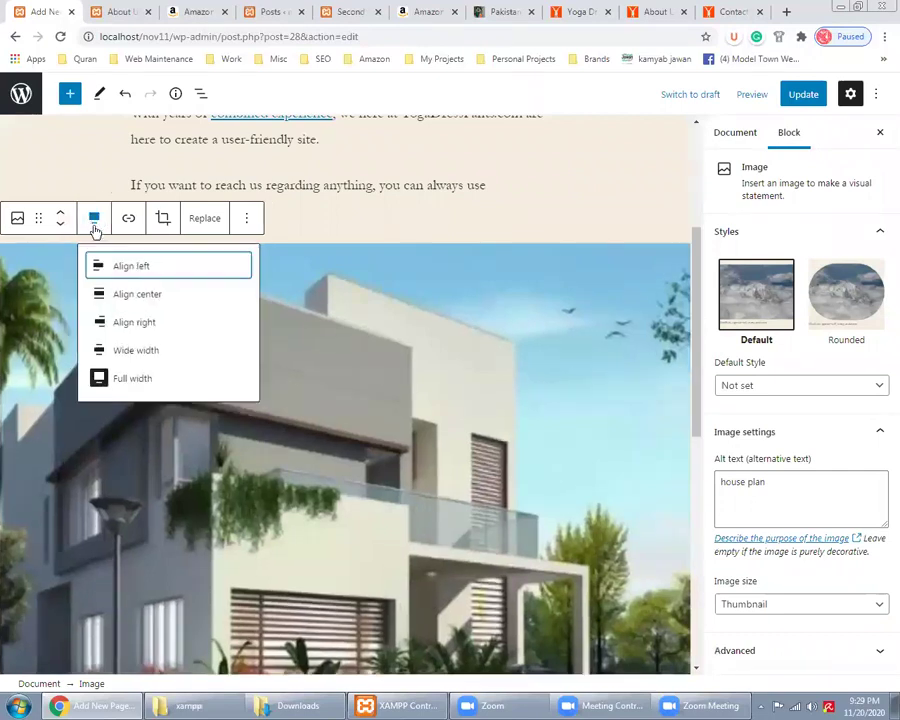
click(139, 294)
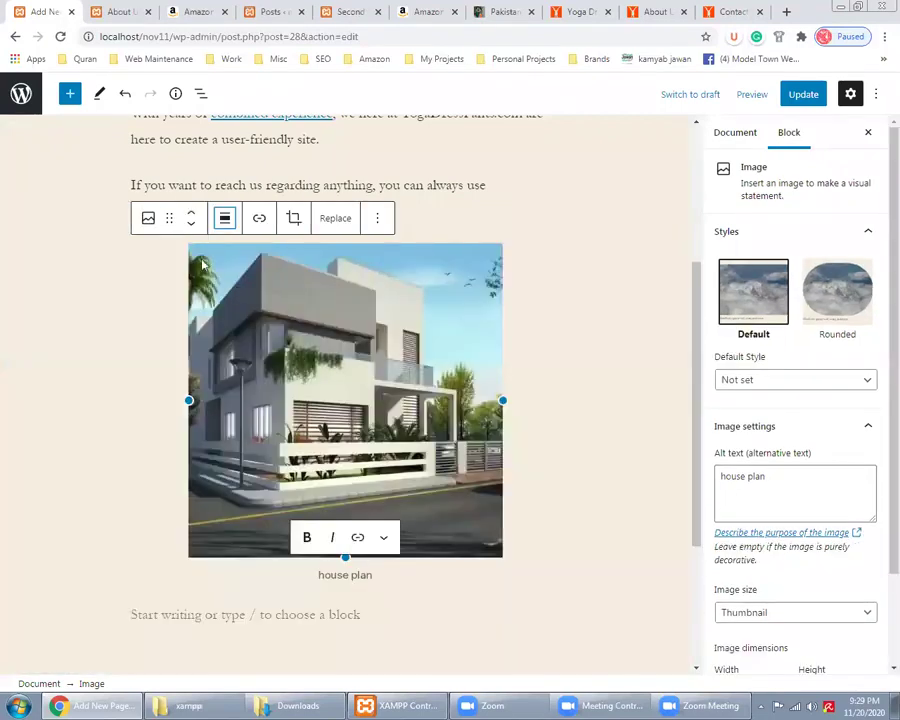
click(552, 320)
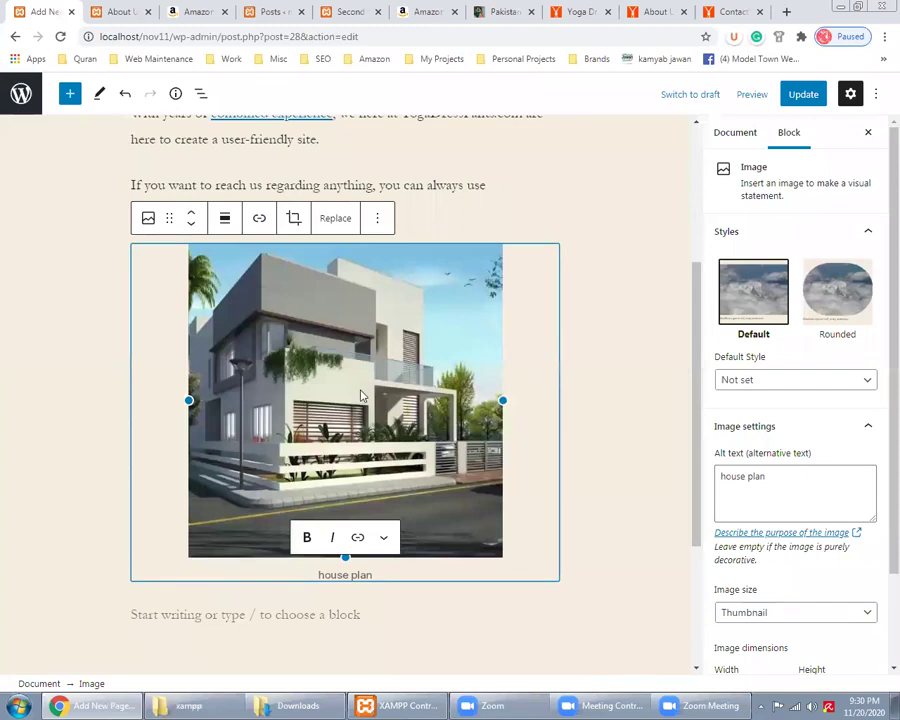
Step: Review the house plan image's caption, alt text, image size and dimension settings
scroll(200, 485, down, 2)
click(336, 445)
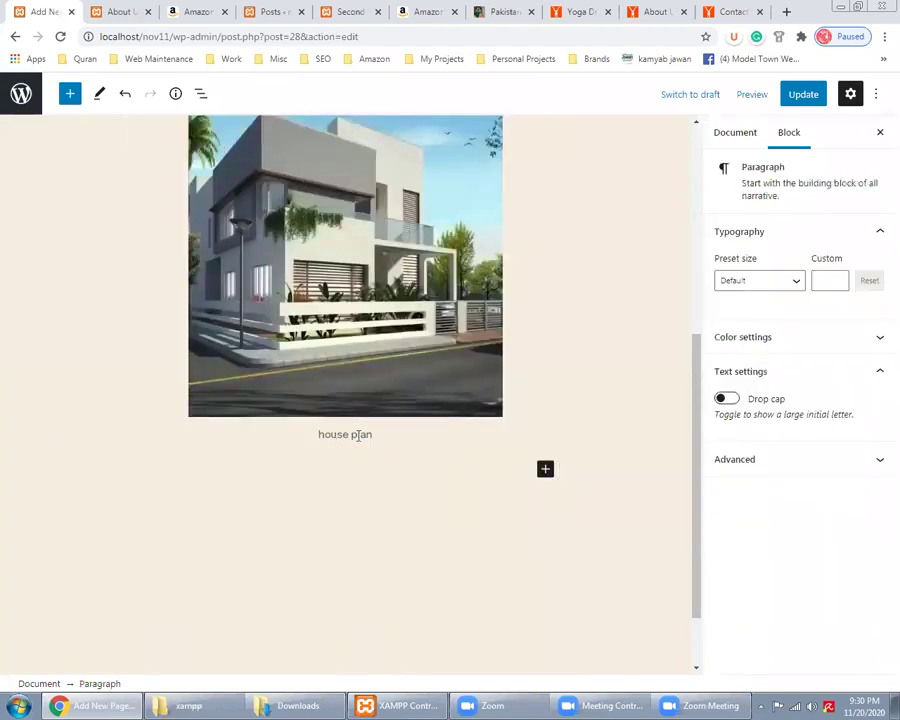
click(334, 357)
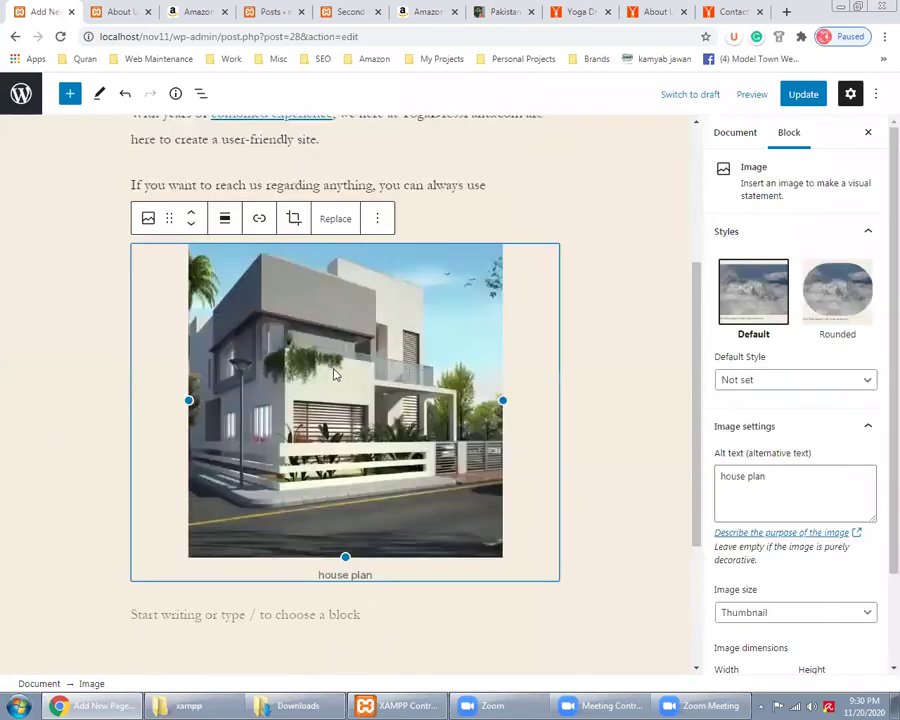
click(817, 485)
scroll(842, 502, down, 1)
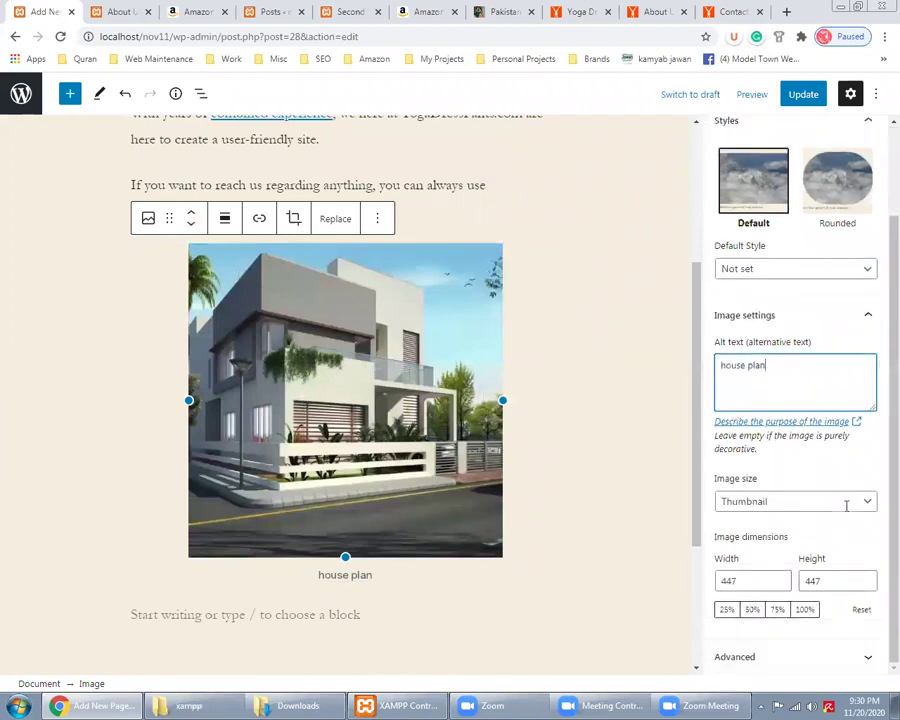
scroll(844, 504, up, 1)
scroll(847, 506, up, 1)
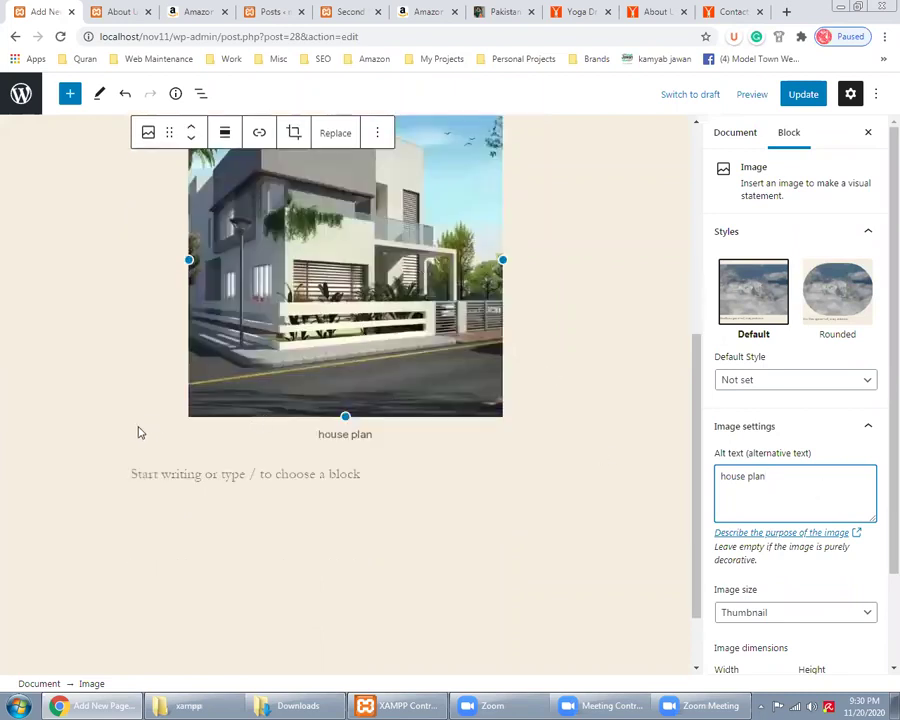
scroll(265, 410, up, 2)
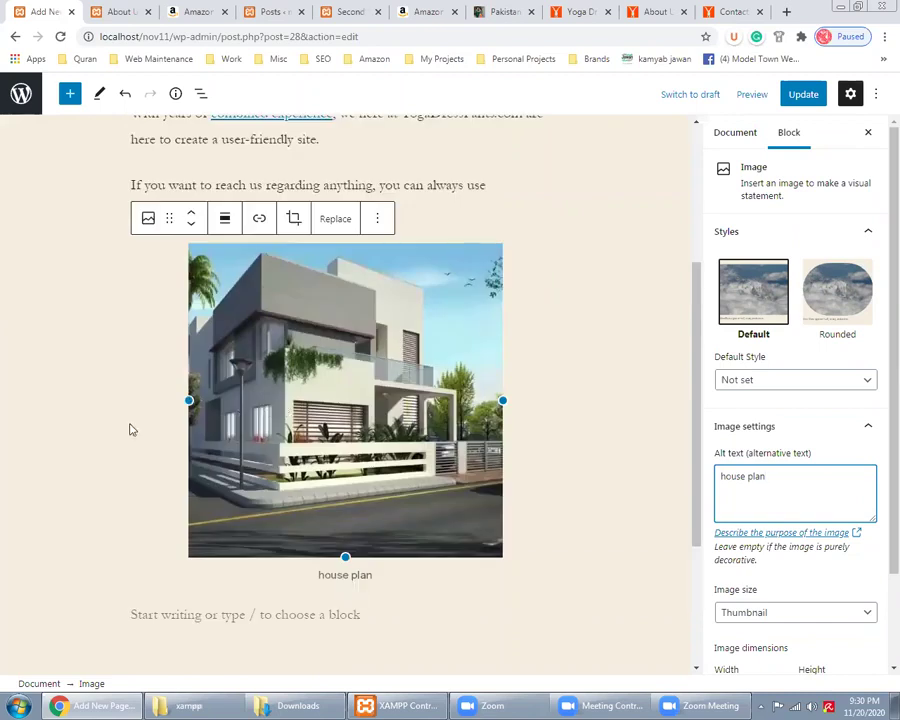
scroll(334, 362, up, 2)
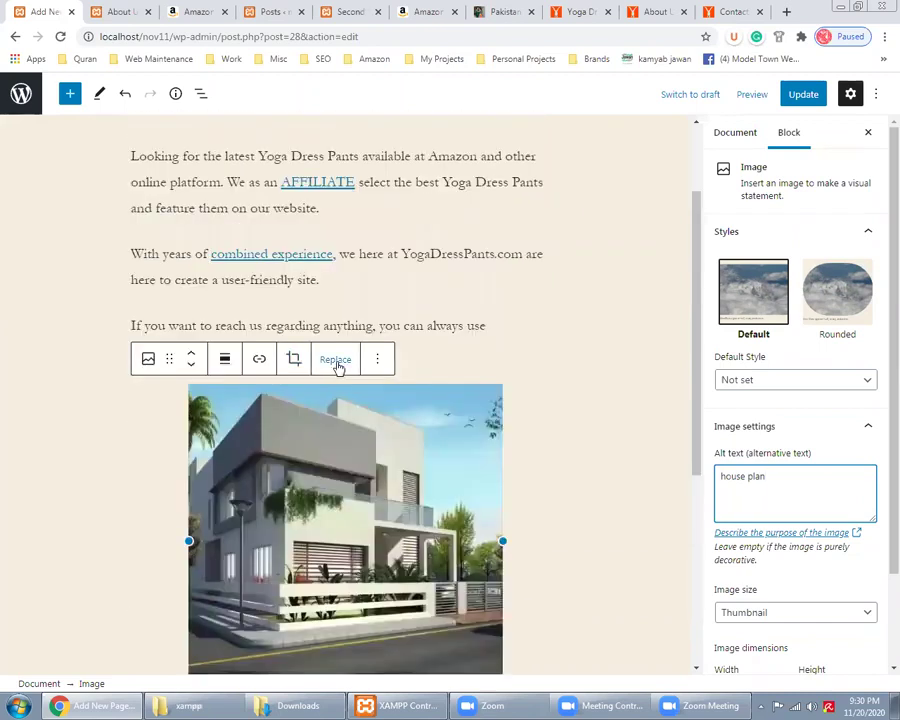
Step: Try to crop the house plan image, applying the crop without adjusting the frame
scroll(338, 368, down, 1)
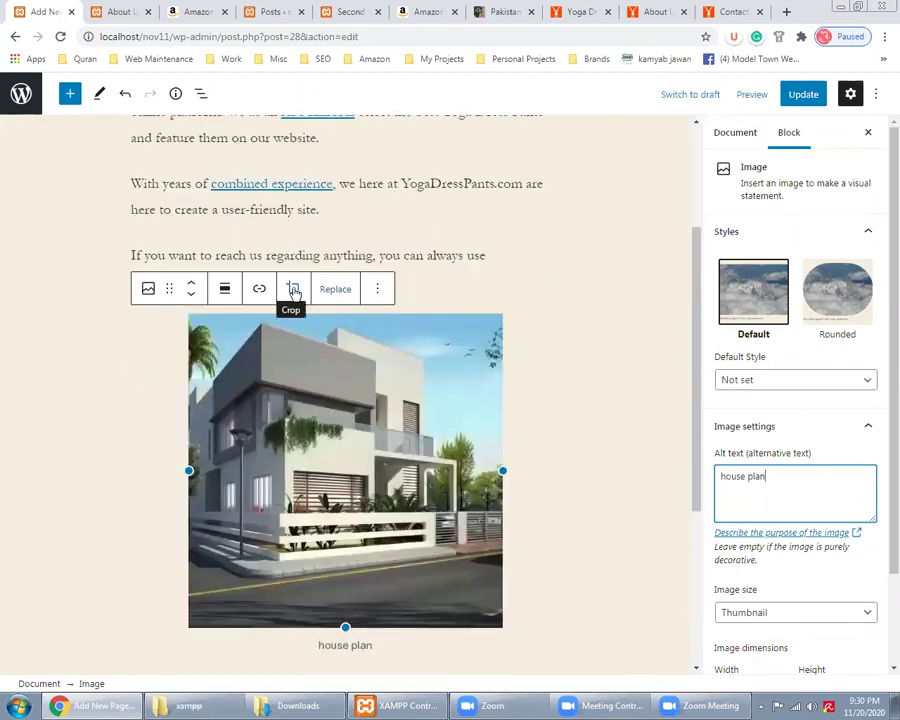
click(294, 290)
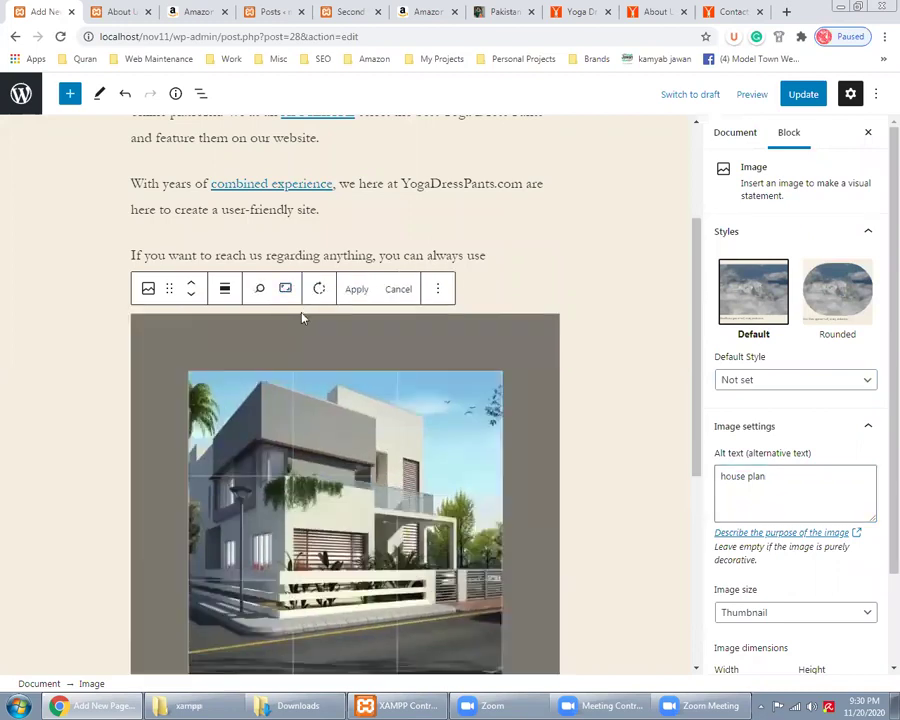
scroll(301, 315, down, 2)
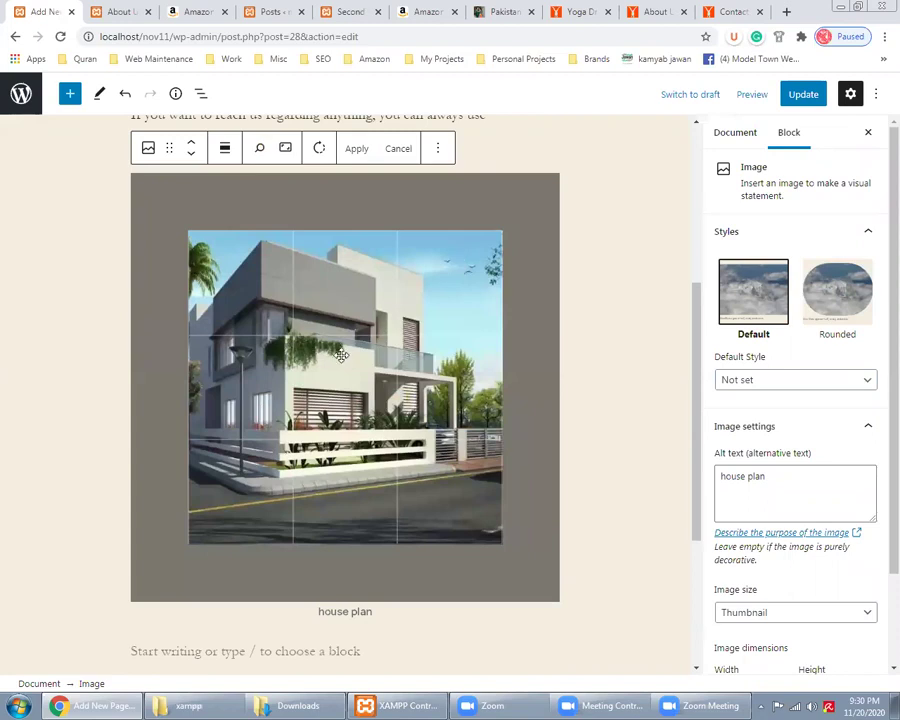
click(353, 154)
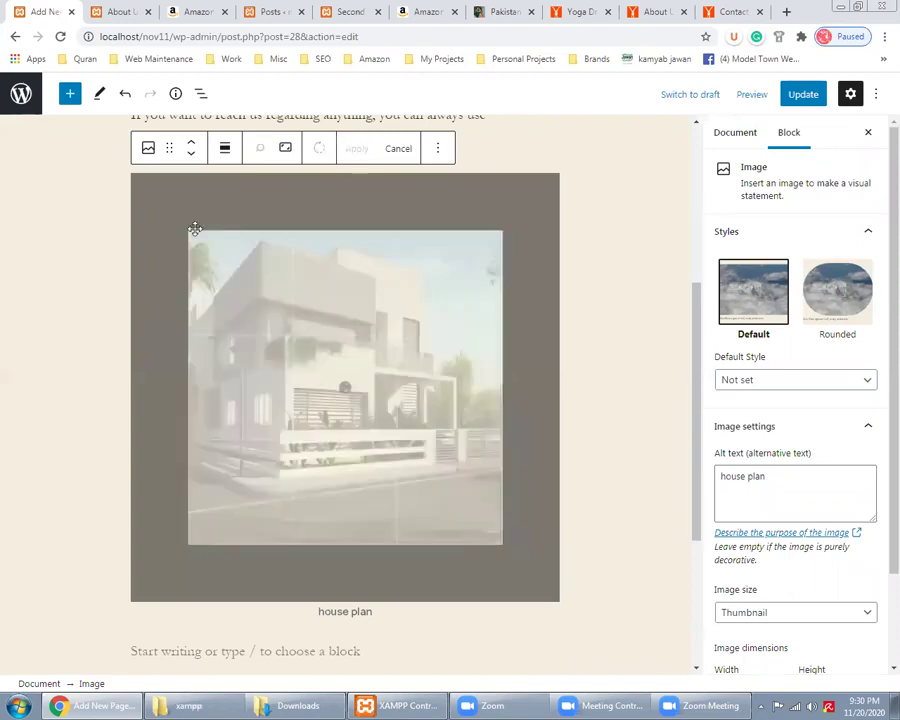
scroll(57, 430, up, 1)
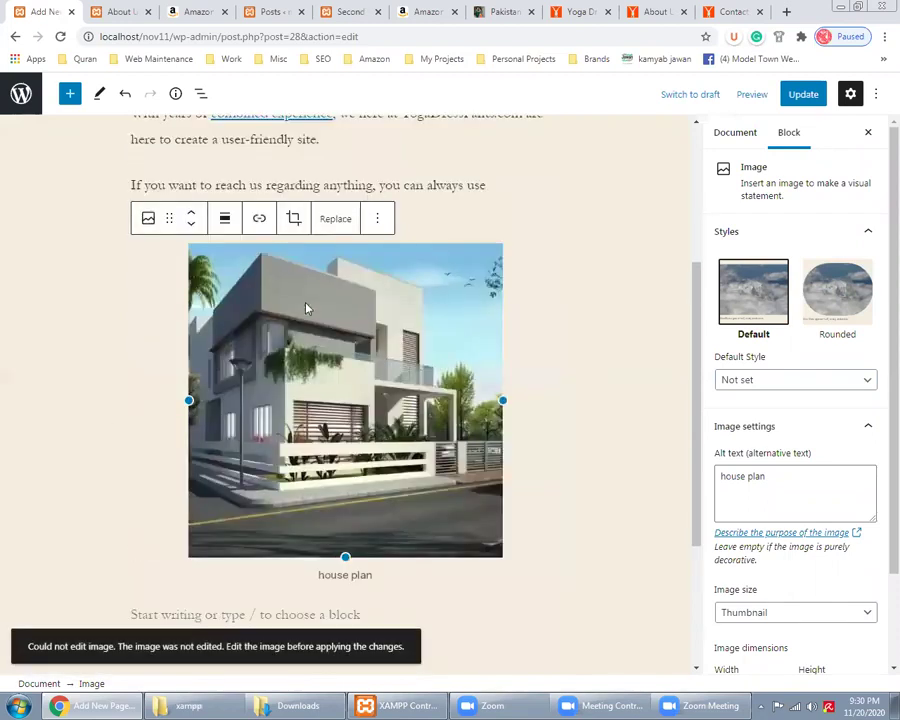
Step: Check the options for replacing the house plan image, leaving the current picture in place
click(338, 222)
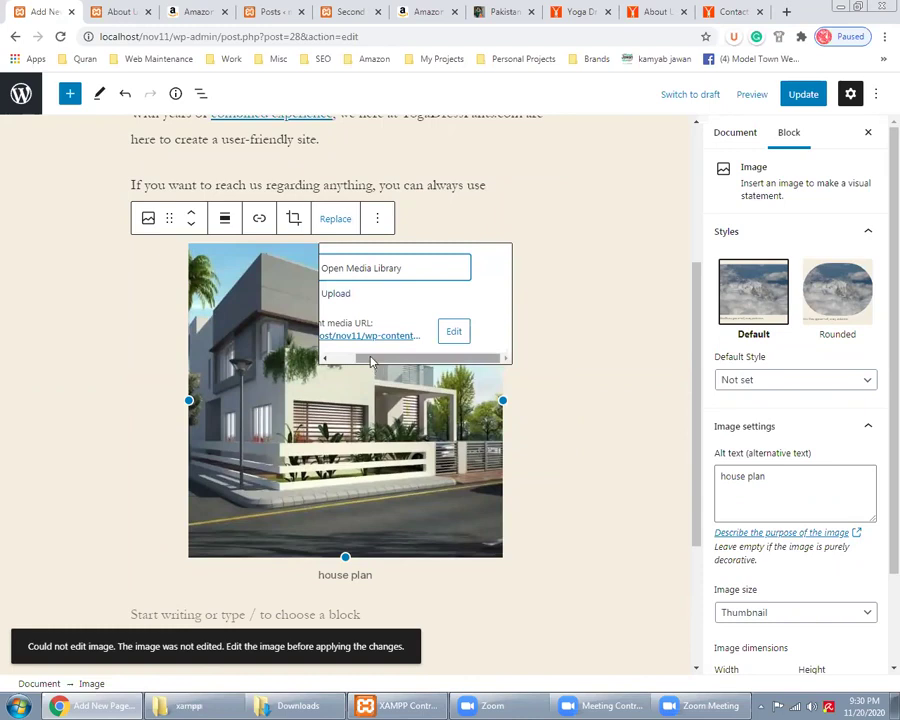
scroll(360, 292, left, 2)
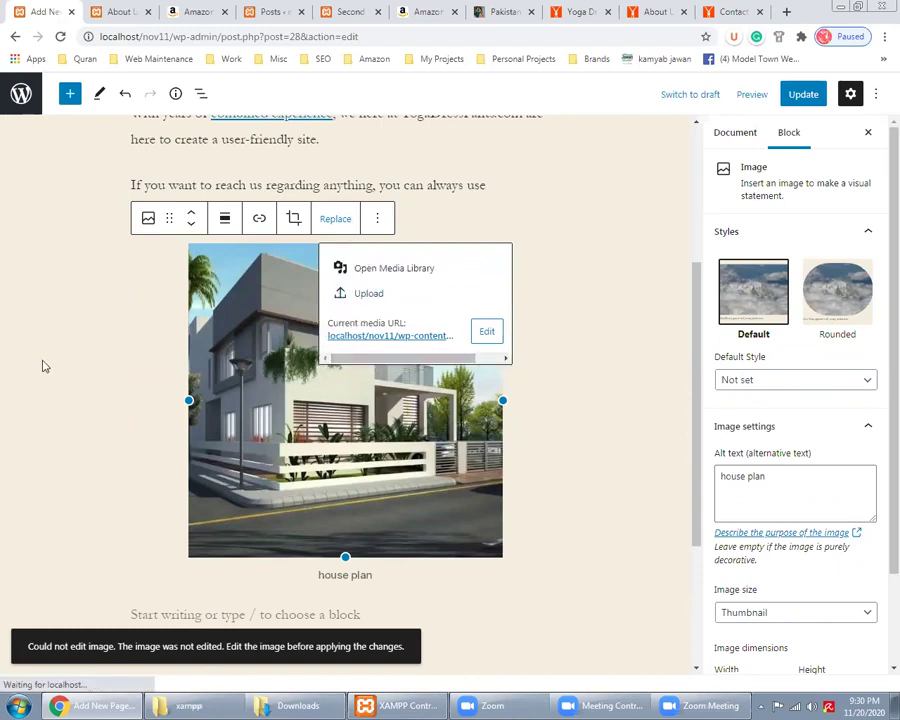
click(92, 346)
Step: Add four placeholder paragraphs below the house plan image: "abcdef", "ghi jkl", "mno oprq" and "fjsdf gffg"
scroll(84, 355, down, 2)
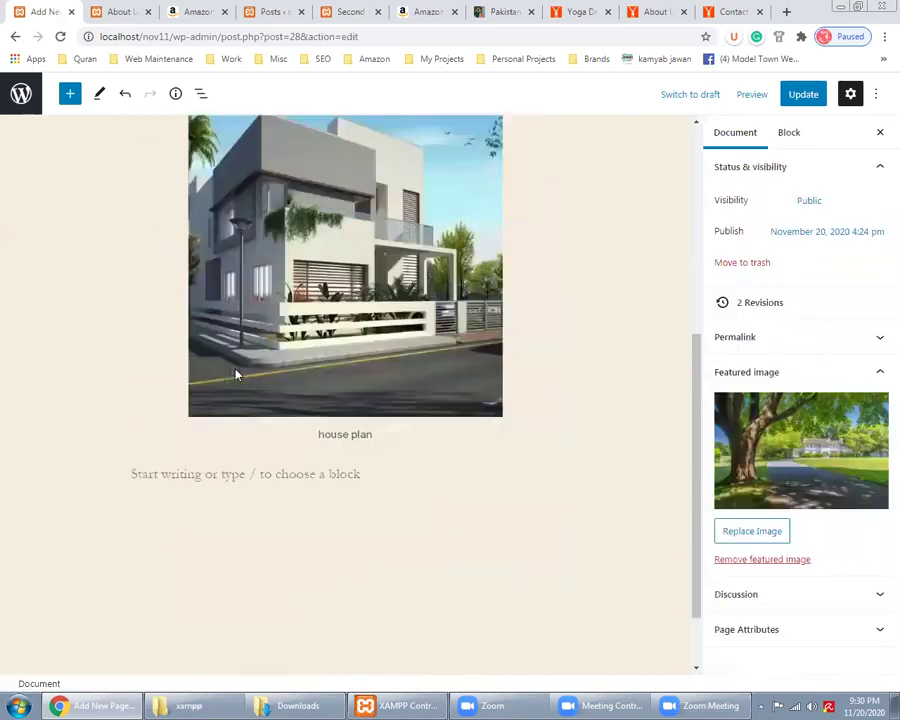
click(174, 478)
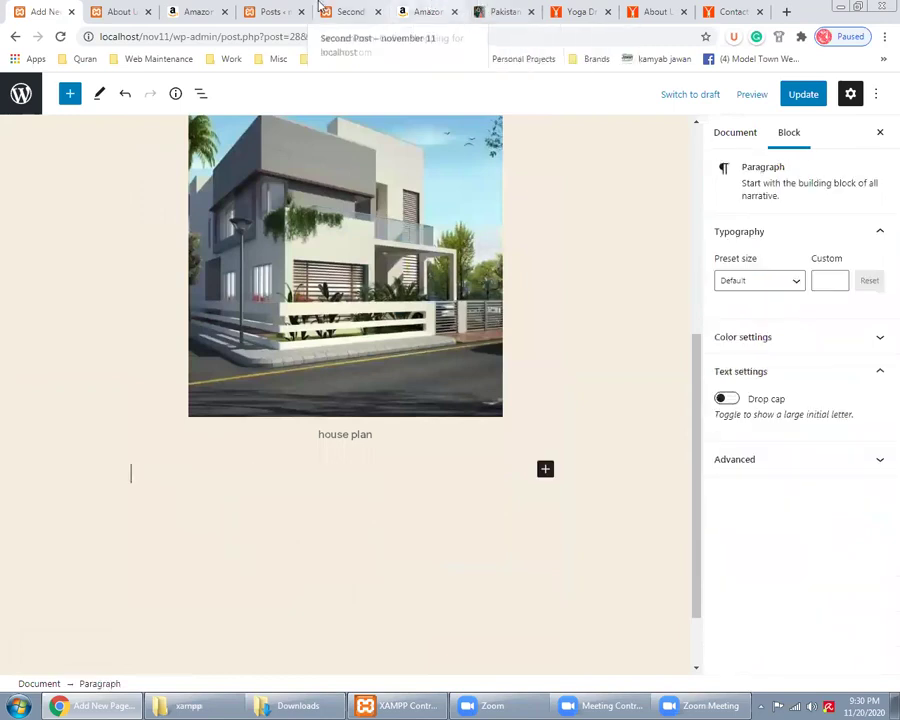
click(580, 11)
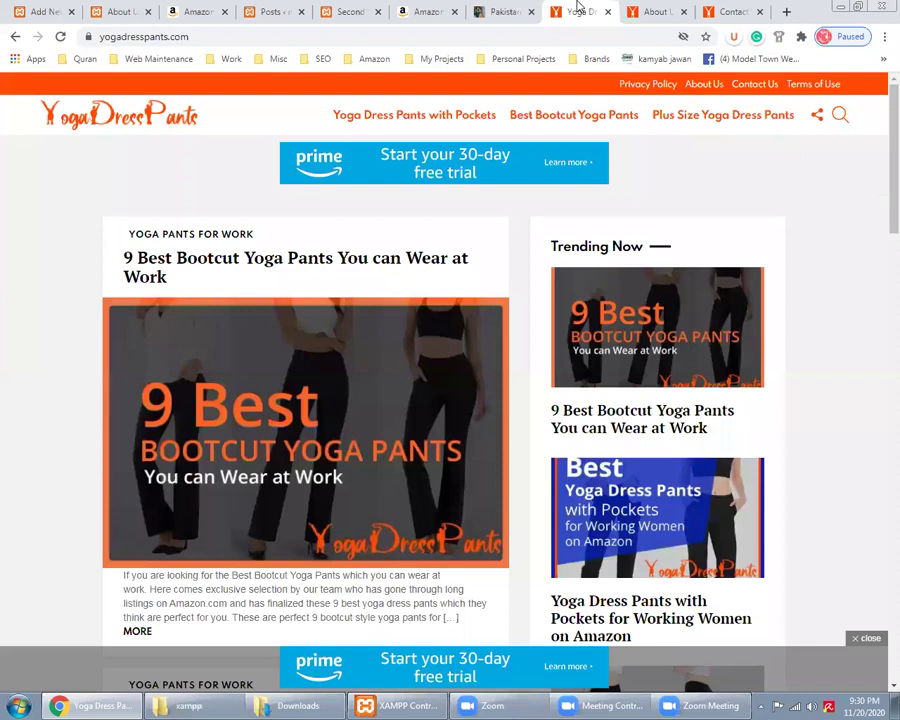
click(52, 10)
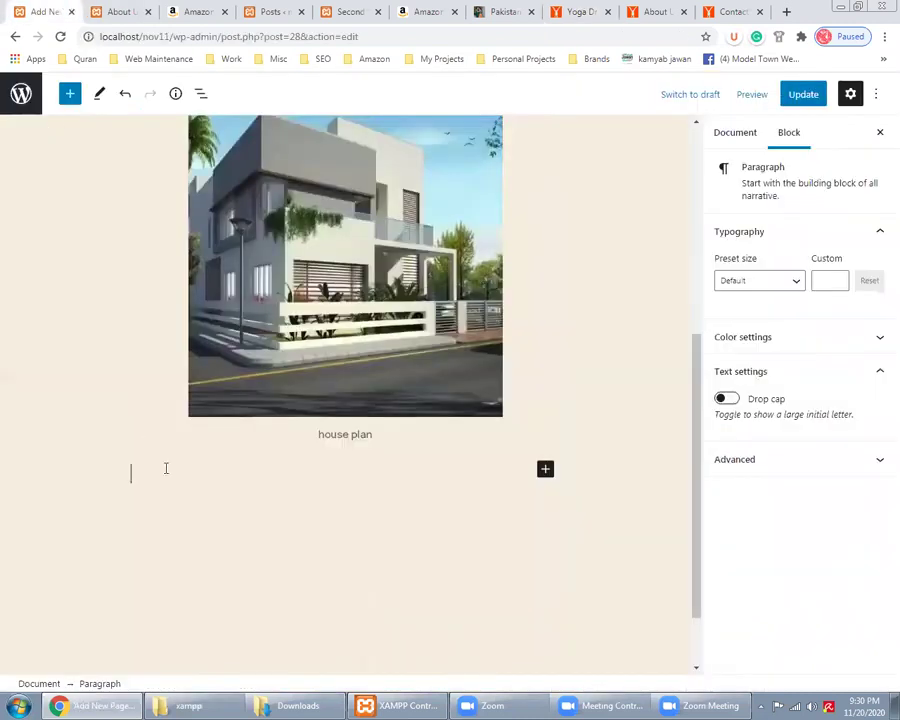
text(abcdef)
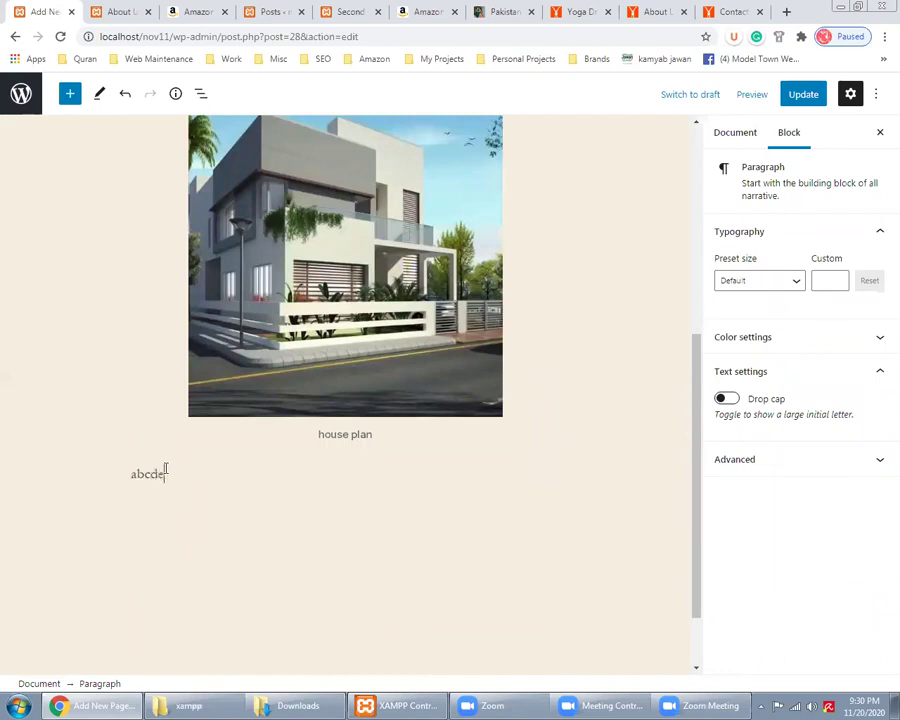
key(Return)
text(ghi jkl)
key(Return)
text(mno pqr)
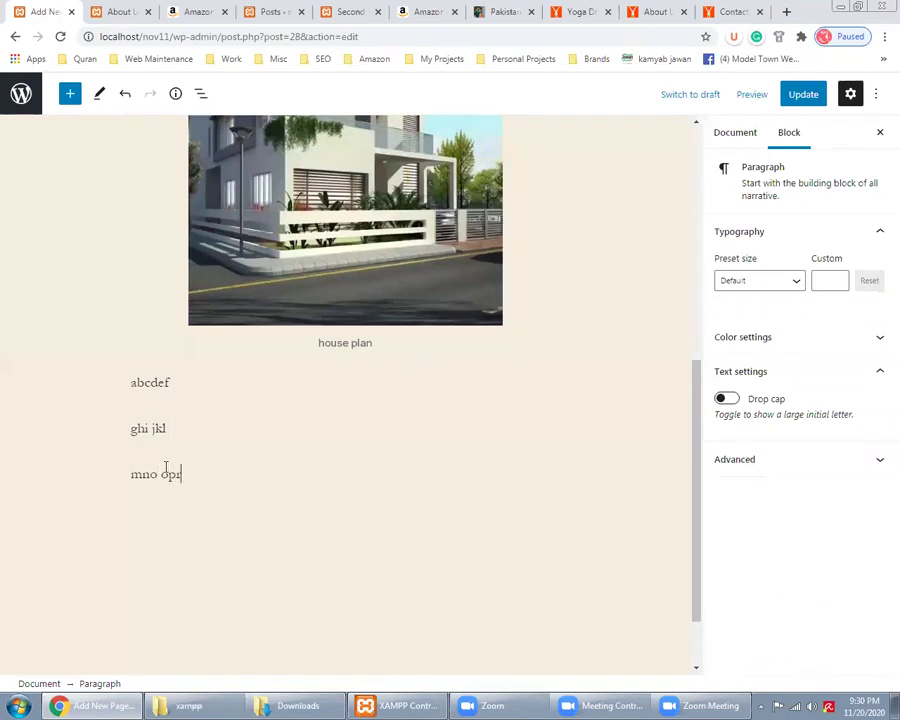
text(q)
key(Return)
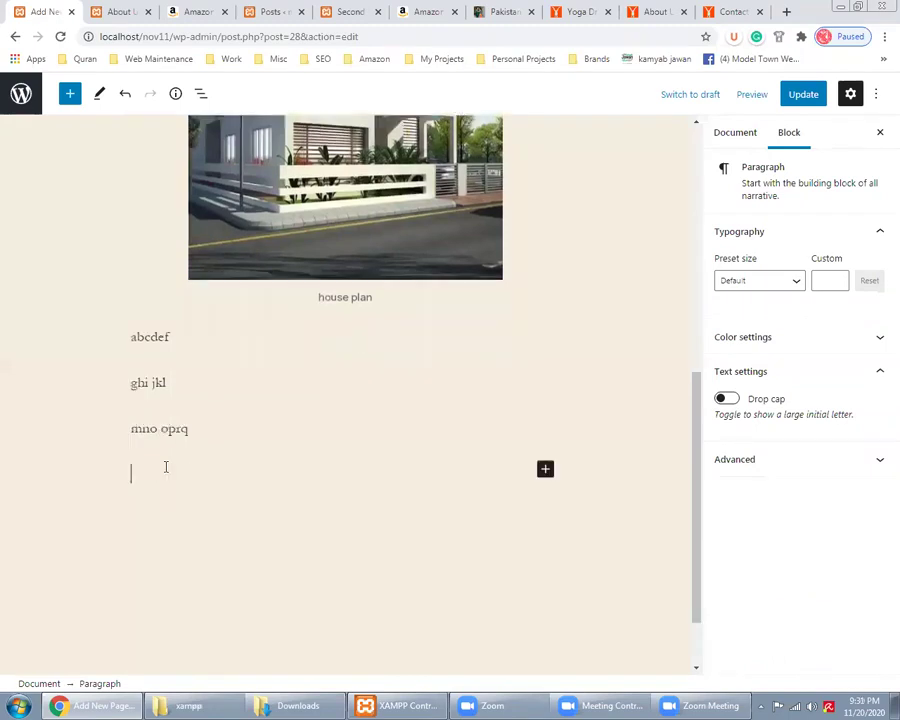
text(fjsdf gffg)
Step: Select the four placeholder paragraphs together and view the additional block options available for them
drag(194, 470, 168, 358)
scroll(148, 366, up, 1)
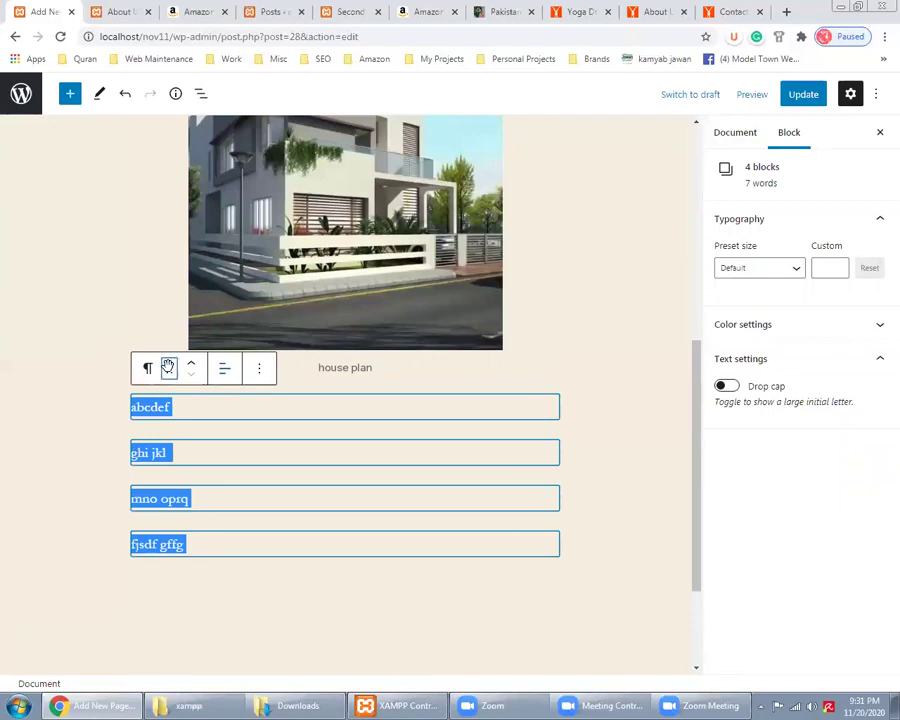
click(260, 372)
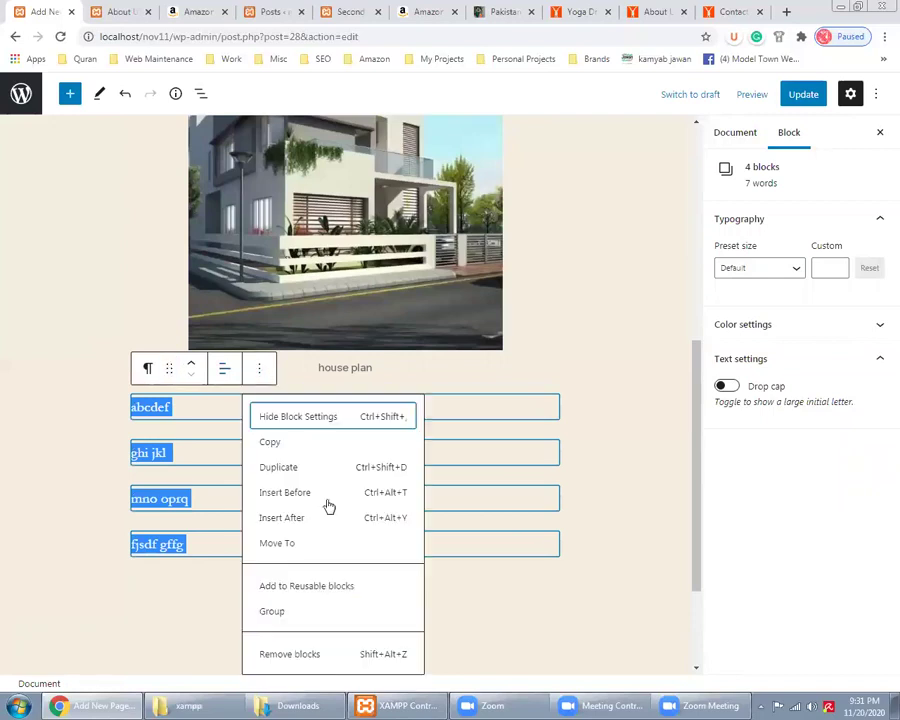
click(170, 418)
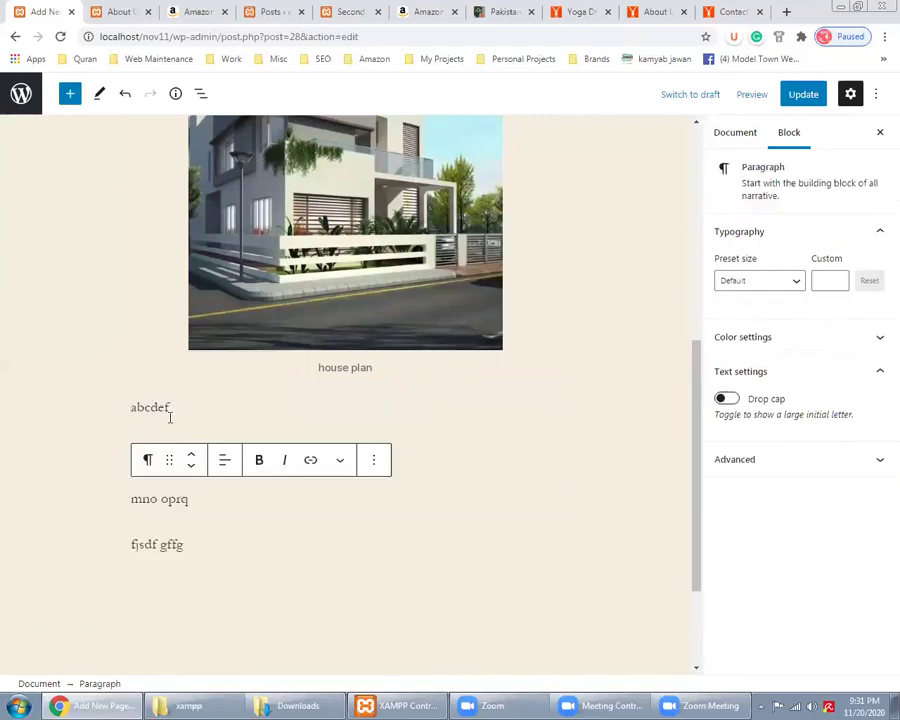
Step: Delete the text "abcdef" from the first placeholder paragraph below the image
click(168, 406)
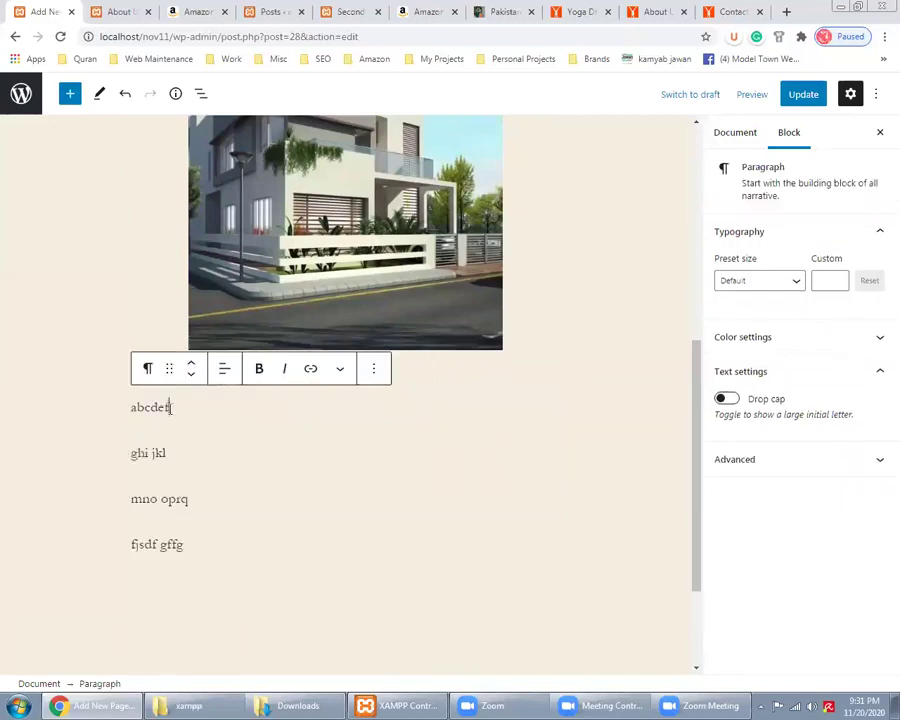
key(ctrl+a)
key(BackSpace)
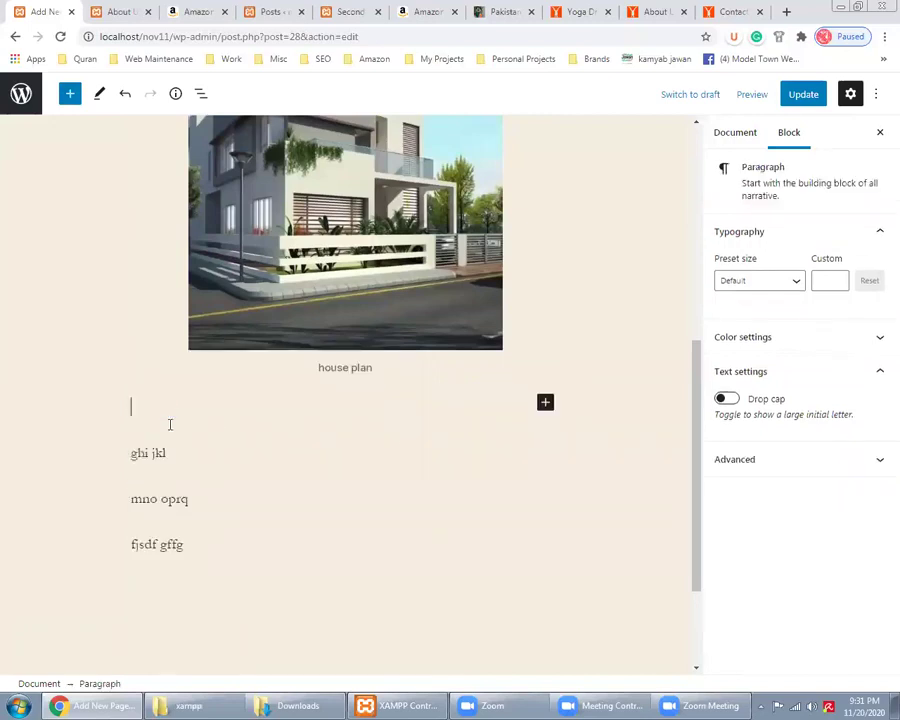
Step: Delete the text from the remaining three placeholder paragraphs "ghi jkl", "mno oprq" and "fjsdf gffg"
click(158, 462)
key(ctrl+a)
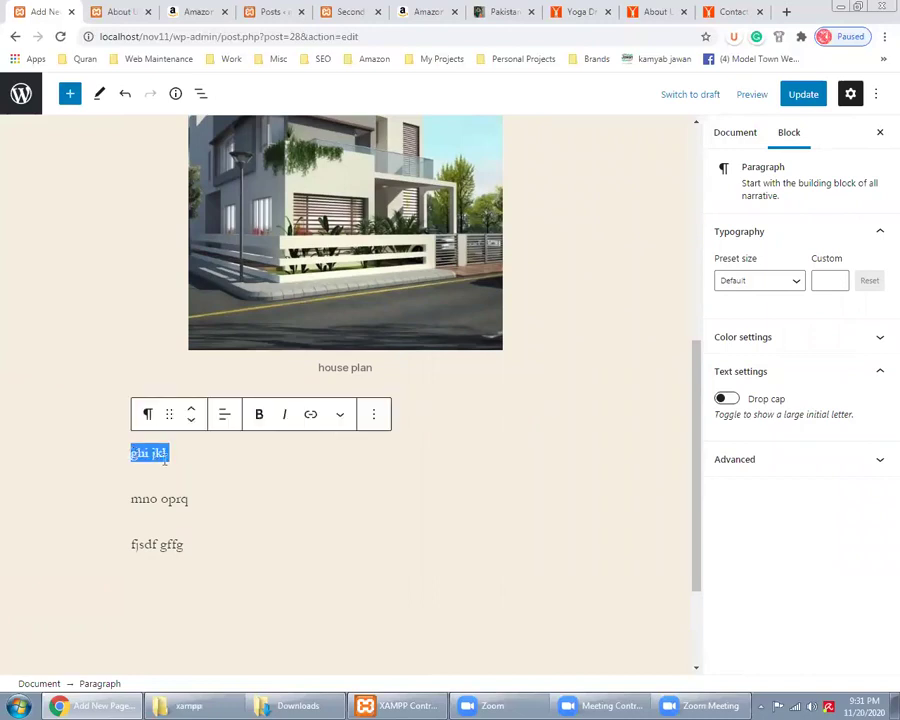
key(BackSpace)
click(160, 497)
key(ctrl+a)
key(BackSpace)
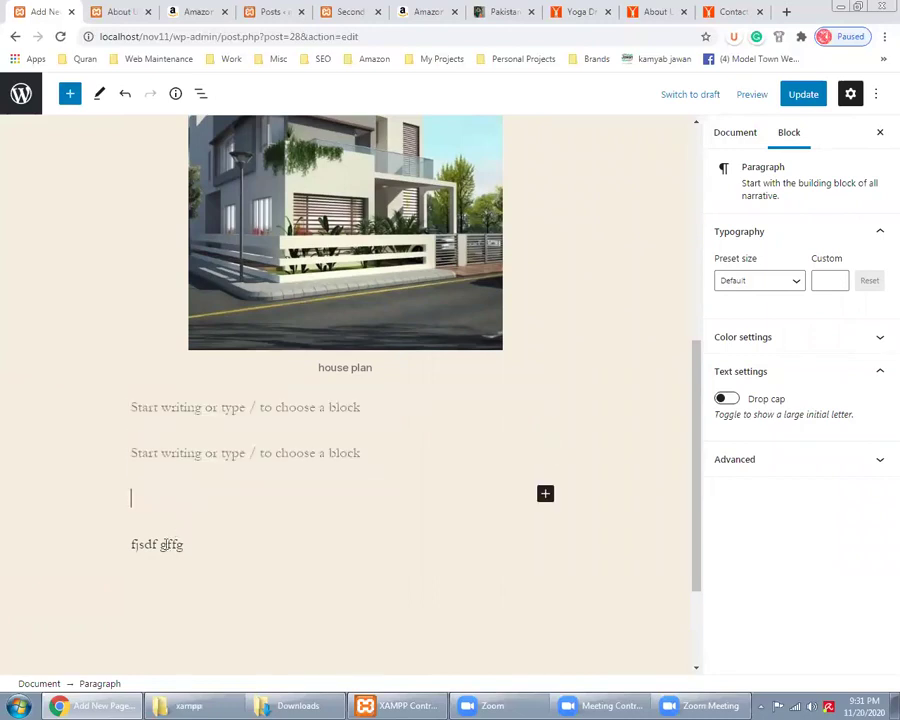
click(162, 544)
key(ctrl+a)
key(BackSpace)
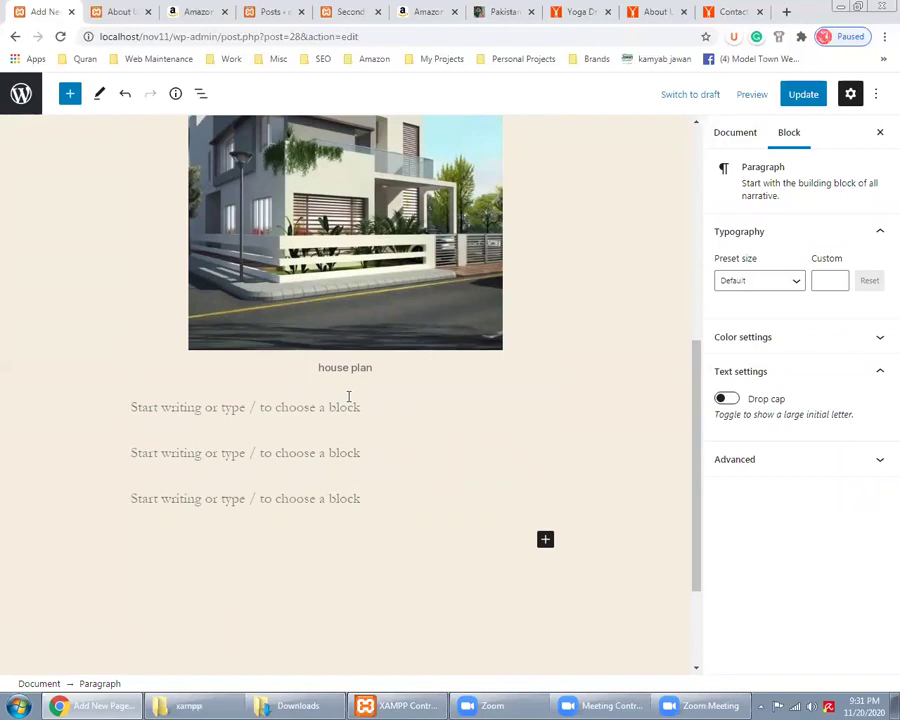
Step: Add two short placeholder paragraphs, "adf" and "def", directly below the house plan image
click(349, 397)
click(545, 403)
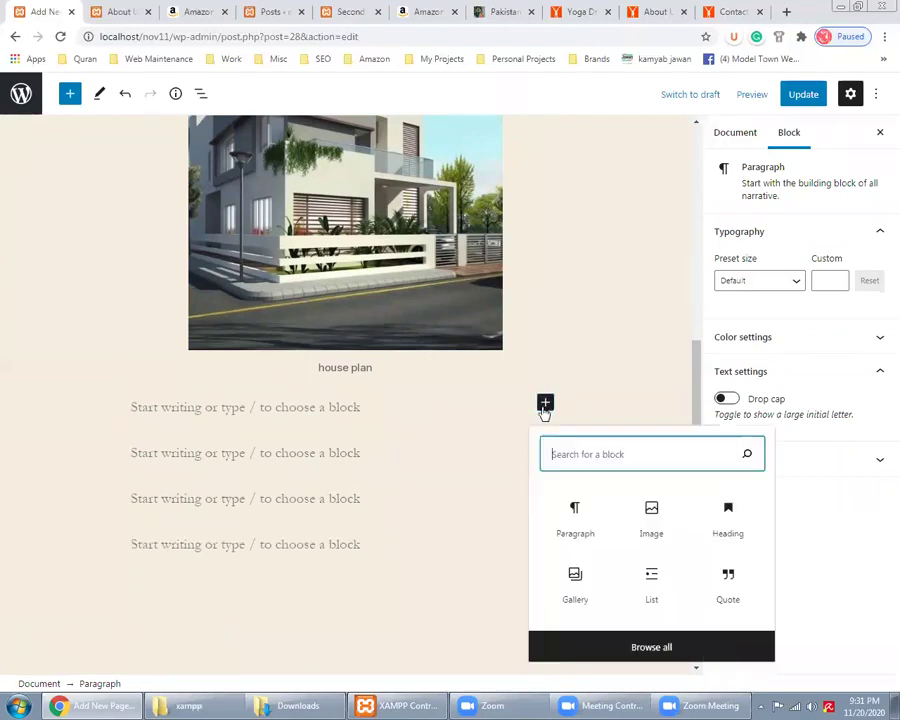
click(574, 514)
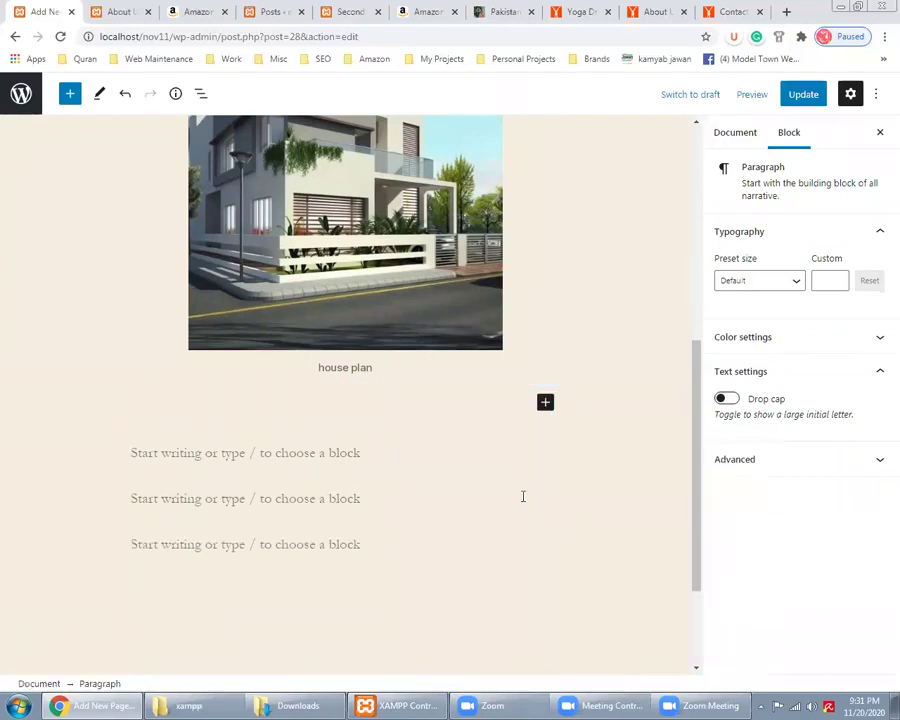
text(a)
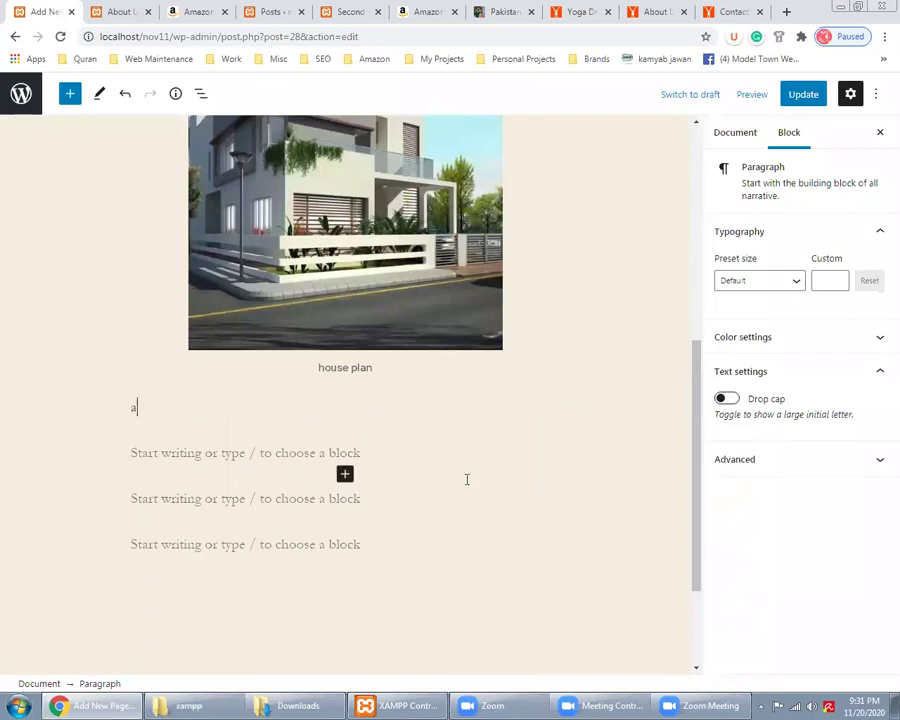
text(df)
key(Return)
text(def)
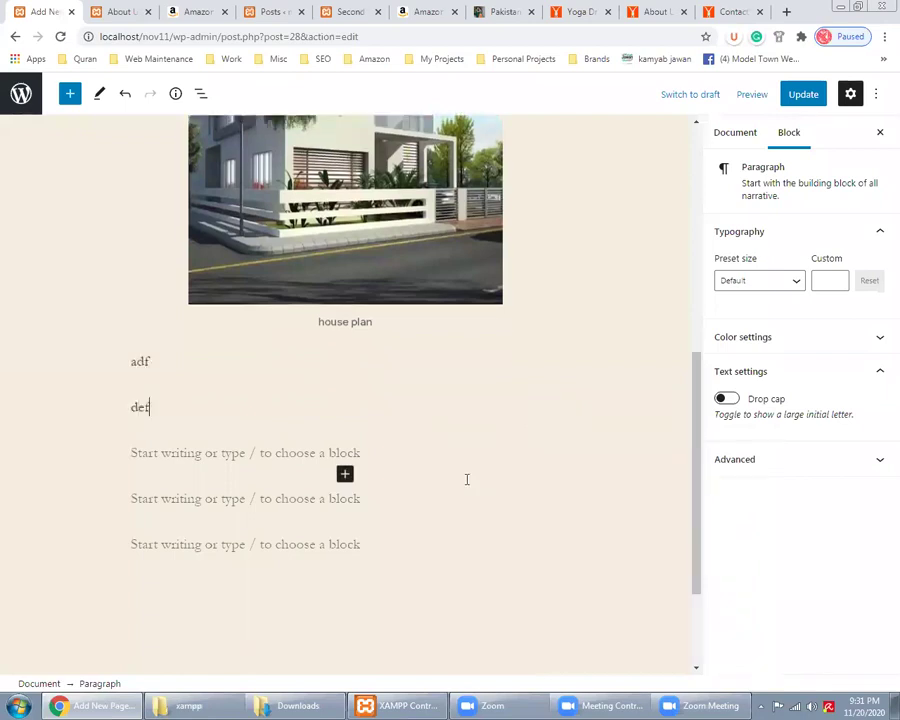
key(Return)
Step: View the text alignment, extra formatting and block options available for the "adf" paragraph
click(189, 315)
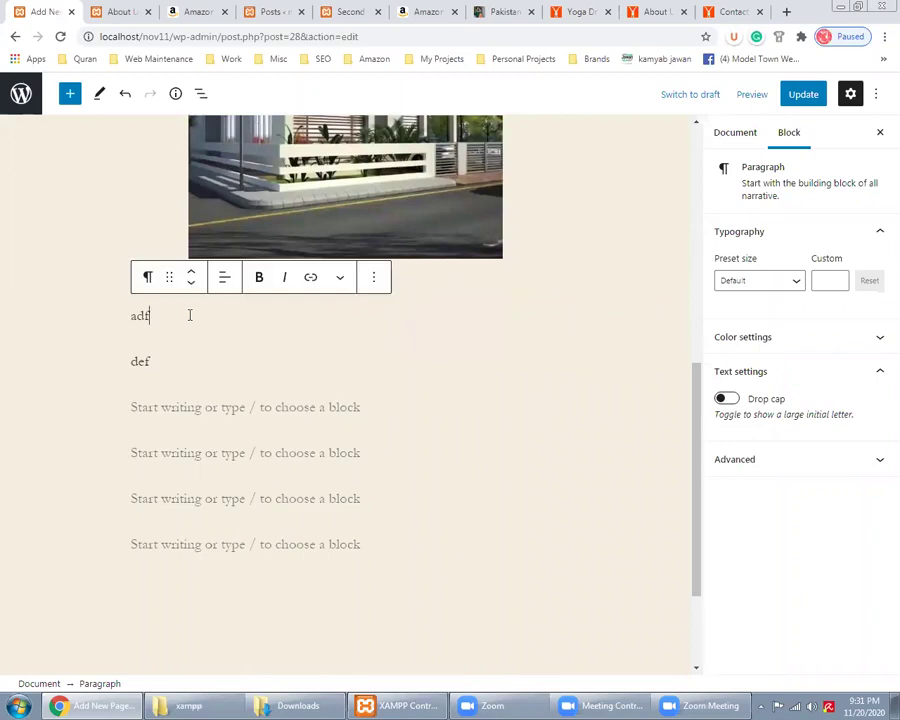
click(226, 284)
click(226, 284)
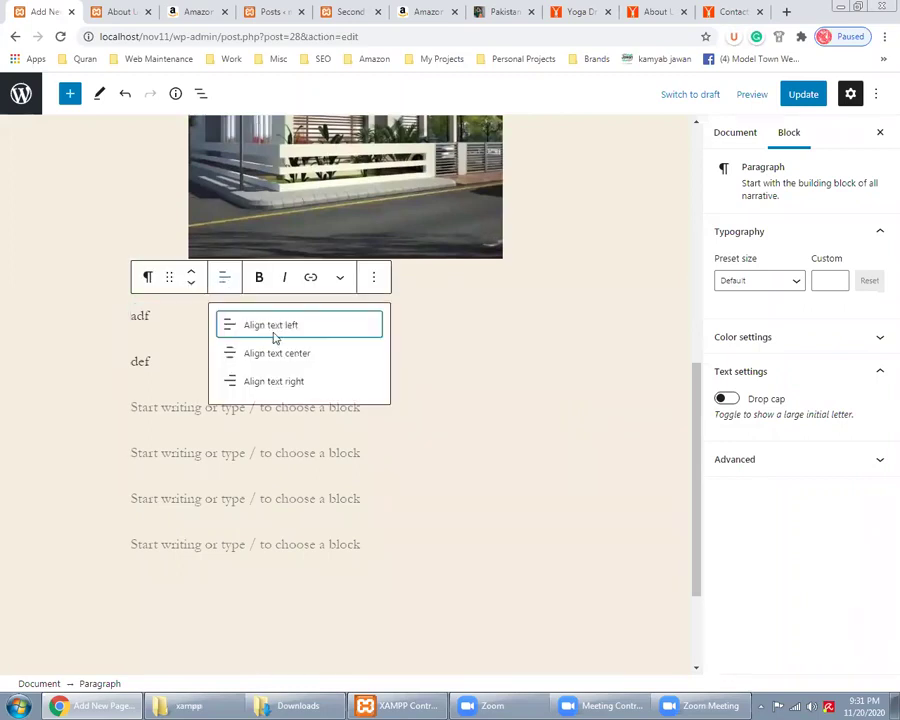
click(342, 284)
click(342, 284)
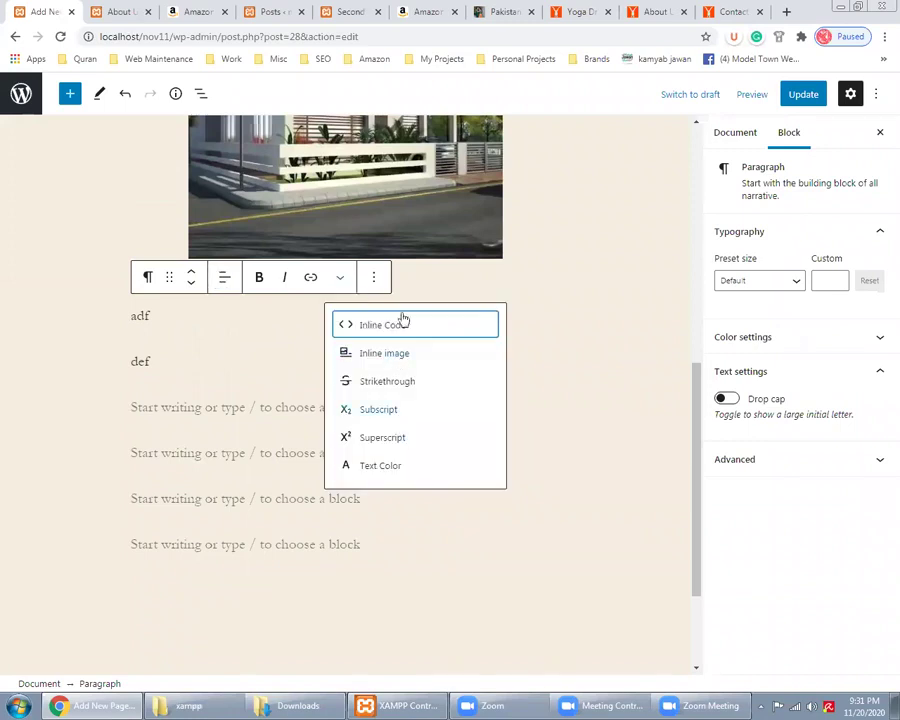
click(373, 282)
click(376, 285)
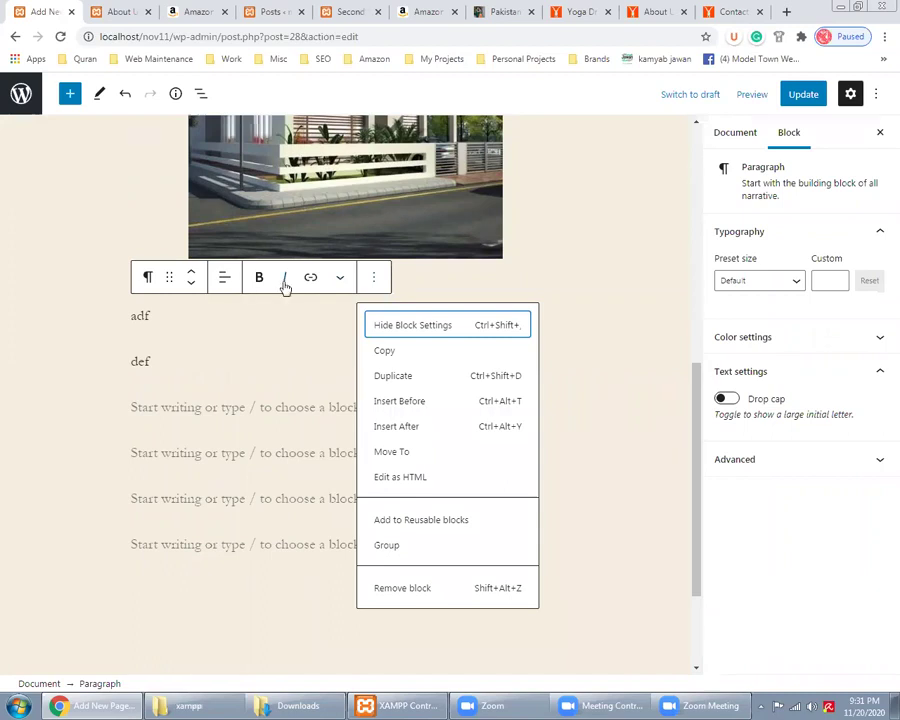
key(Escape)
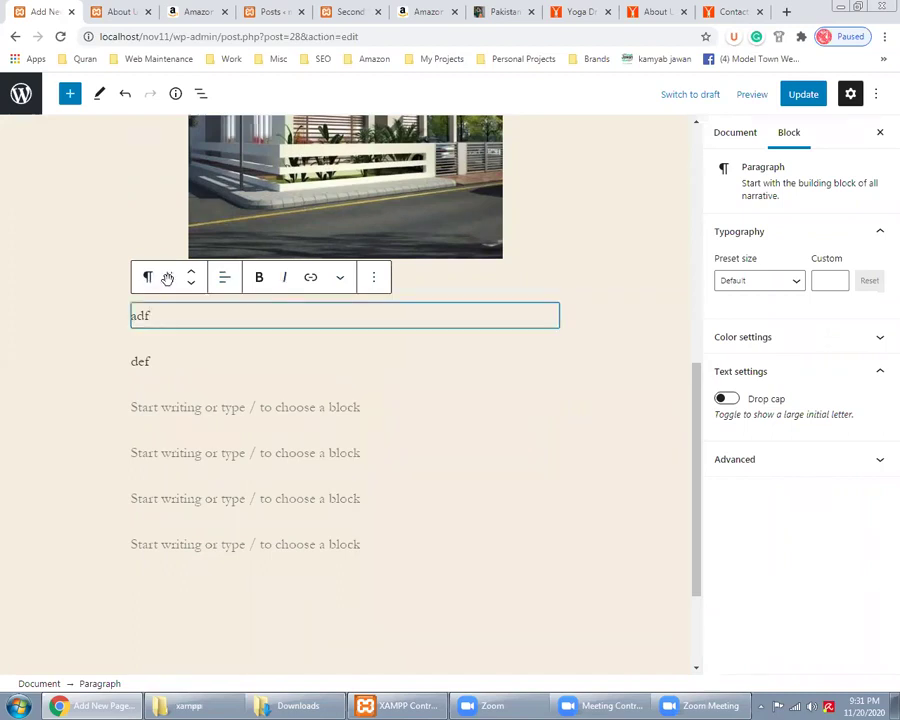
Step: Move the "adf" paragraph below "def" and back up again, and check its text alignment options
click(191, 285)
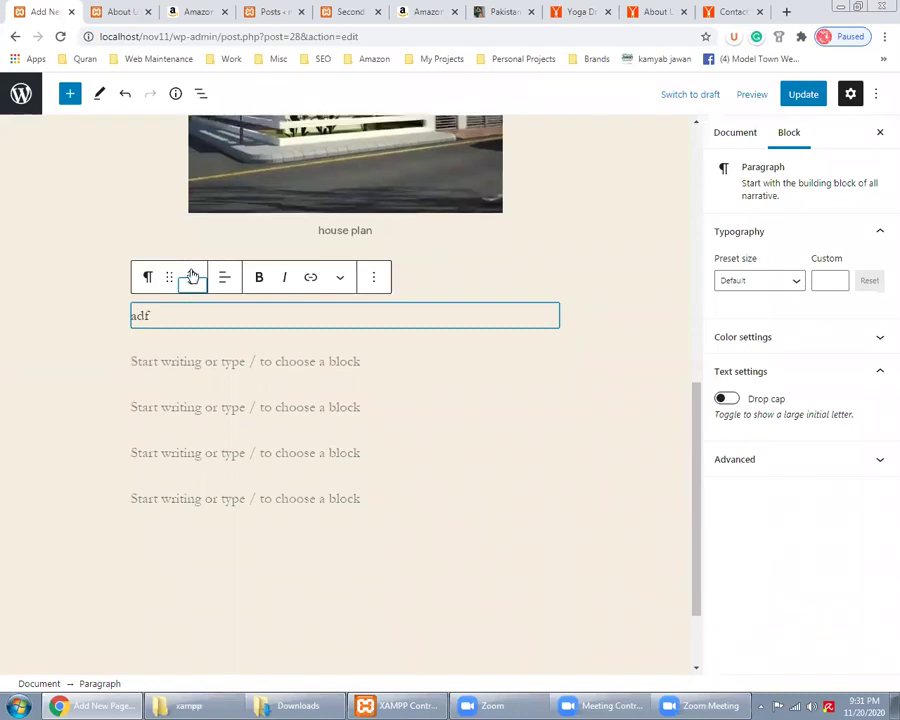
click(225, 277)
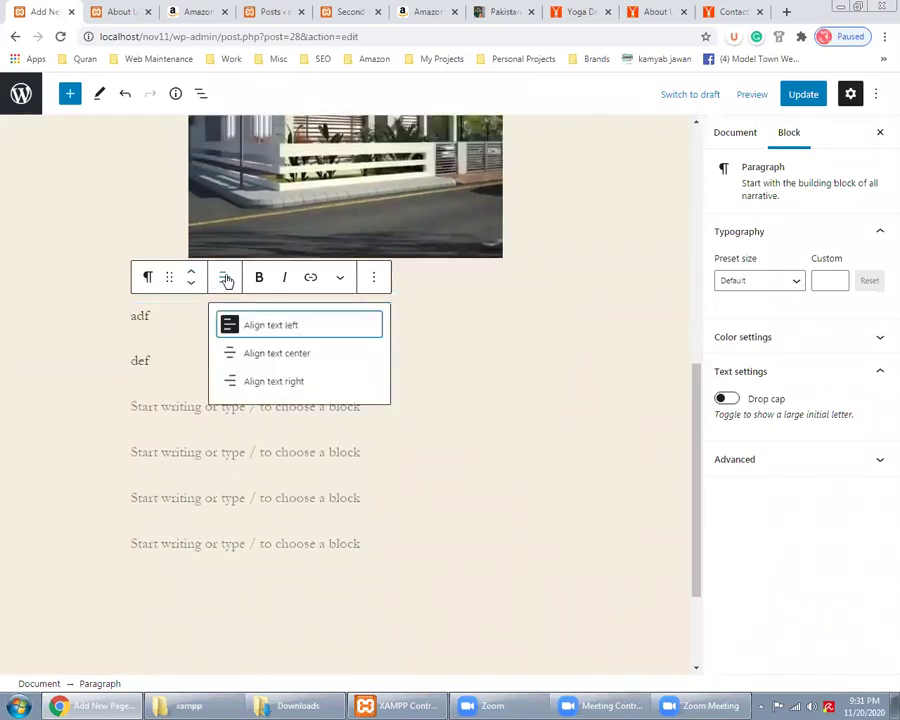
click(169, 278)
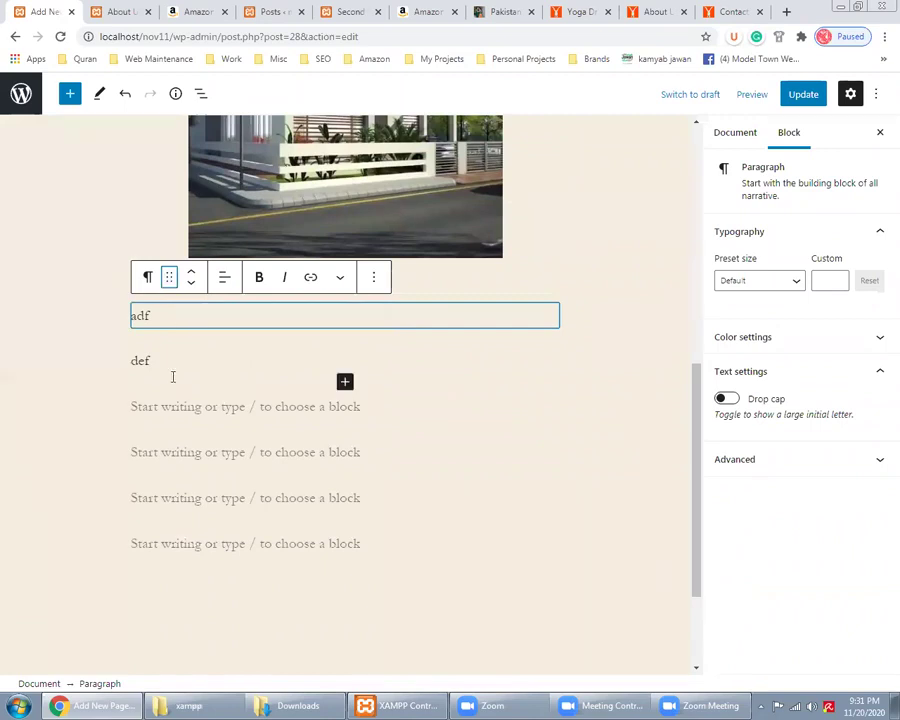
scroll(172, 376, up, 2)
key(BackSpace)
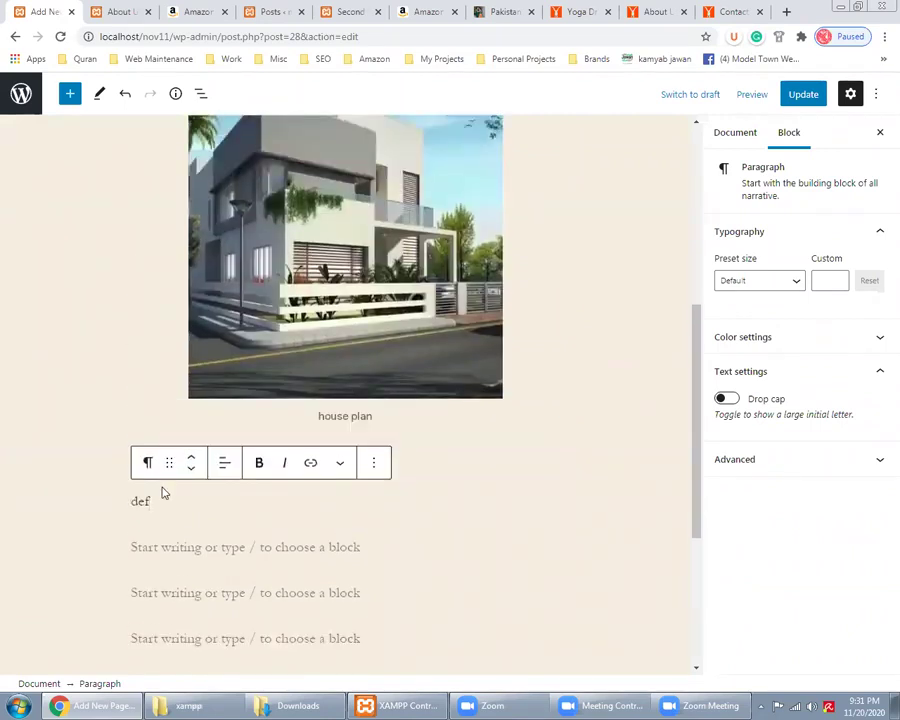
Step: View the block navigation list of the page, then return to the paragraphs below the house plan image
click(200, 95)
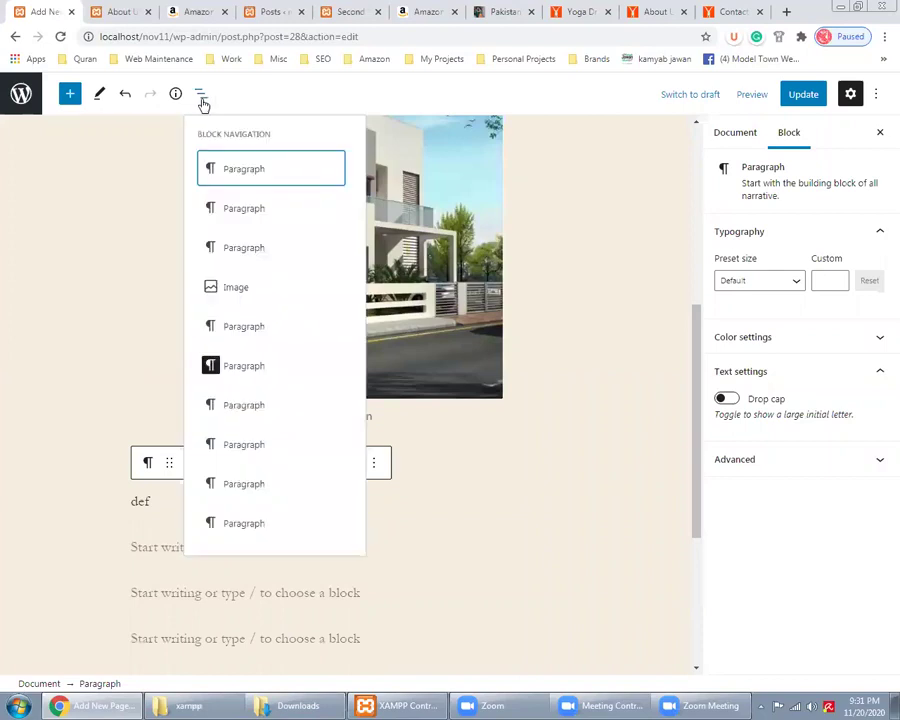
key(ctrl+z)
click(114, 480)
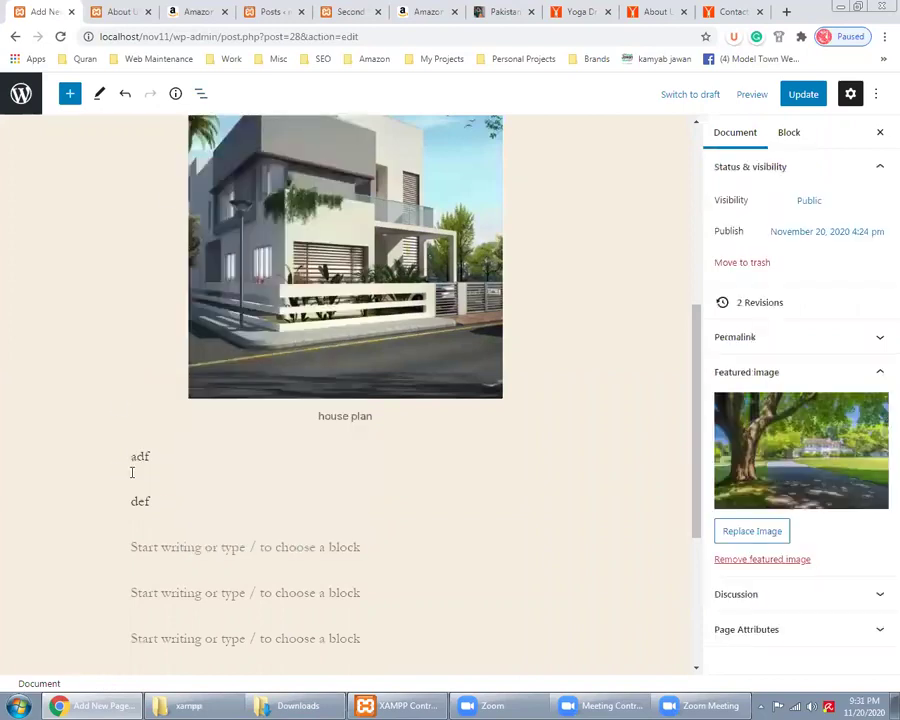
scroll(134, 468, down, 2)
scroll(136, 471, up, 1)
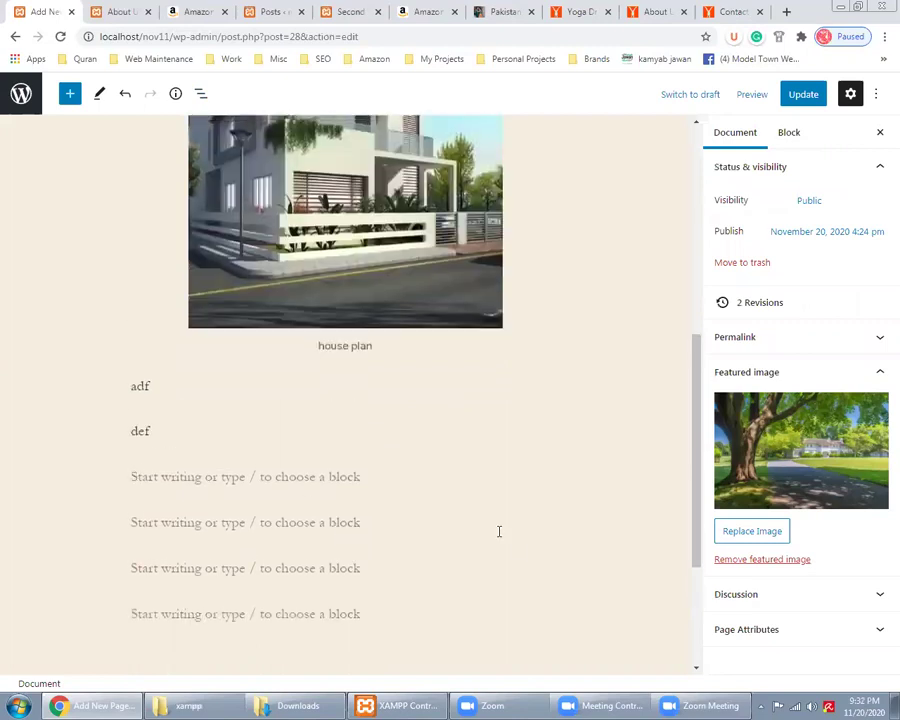
Step: Switch to the Zoom meeting window to check the participants, and return to the page editor in Chrome
click(703, 704)
click(562, 388)
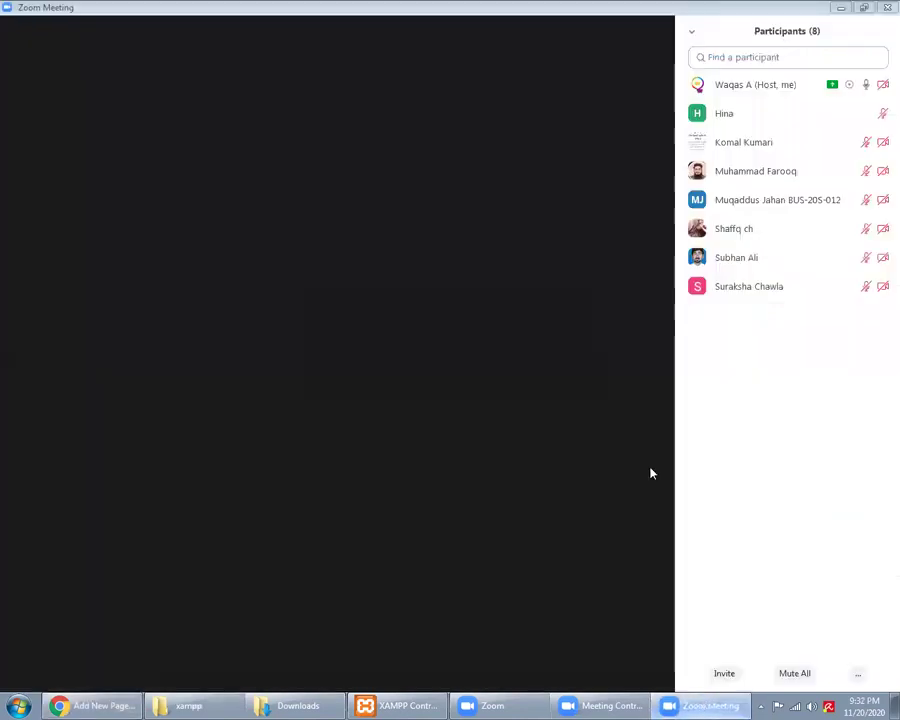
click(519, 702)
Step: Delete the house plan image and all paragraphs from the About Us page except the opening one about Yoga Dress Pants
key(shift+Down)
key(shift+Down)
key(shift+Down)
key(shift+Down)
key(shift+Down)
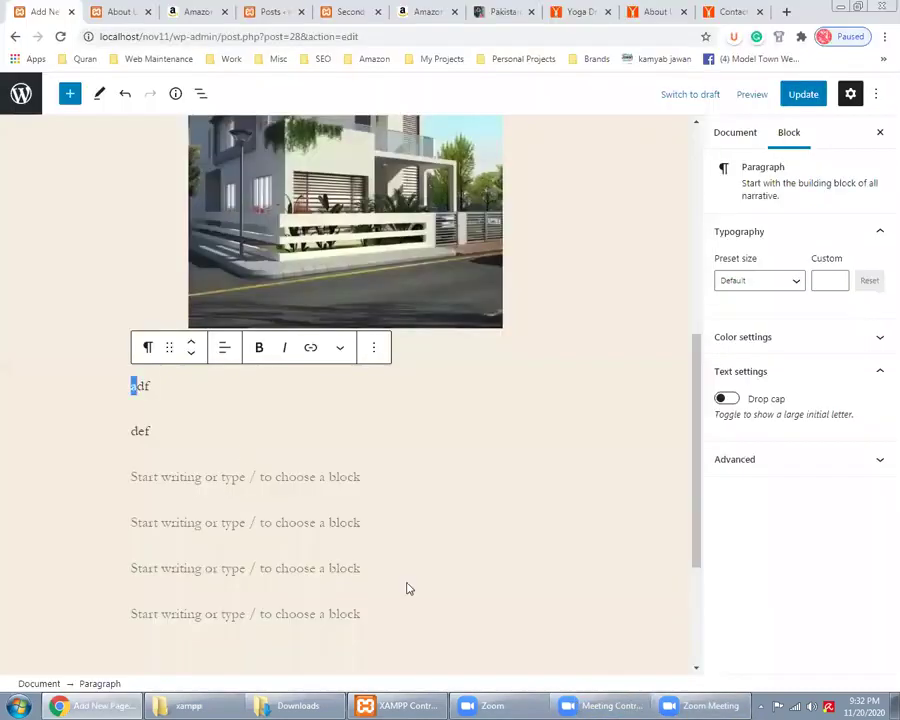
key(shift+Down)
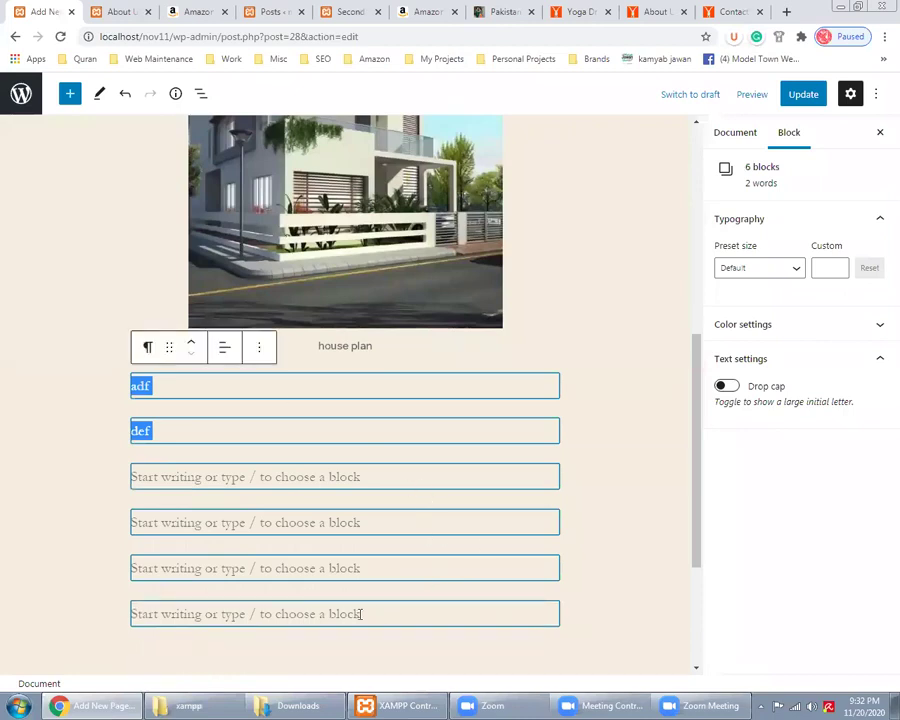
key(Delete)
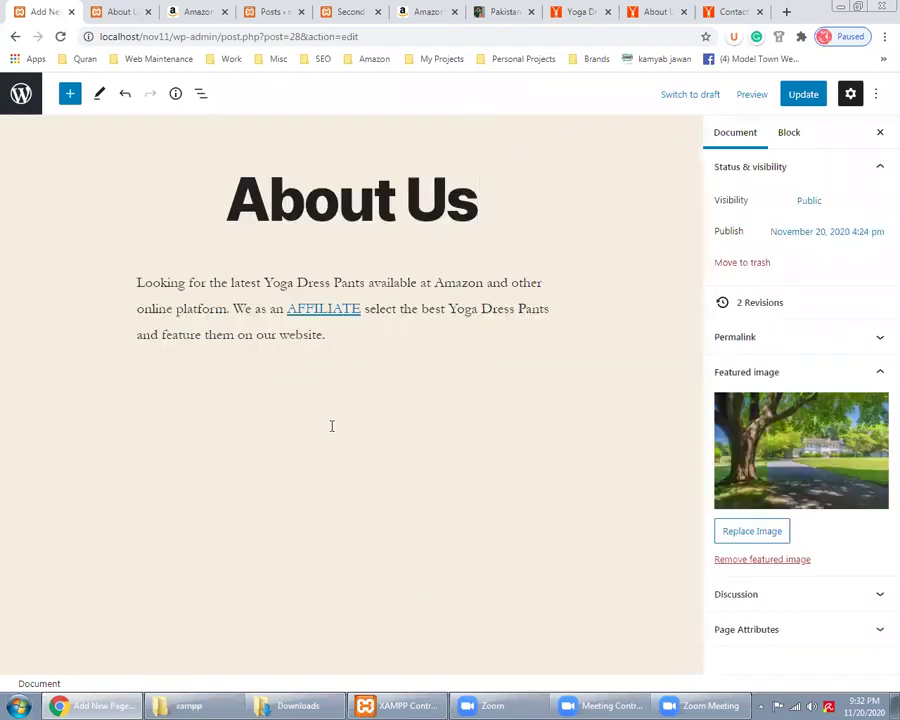
Step: Open the page's permalink settings and compare the URL slug with the address of the published About Us page
click(346, 335)
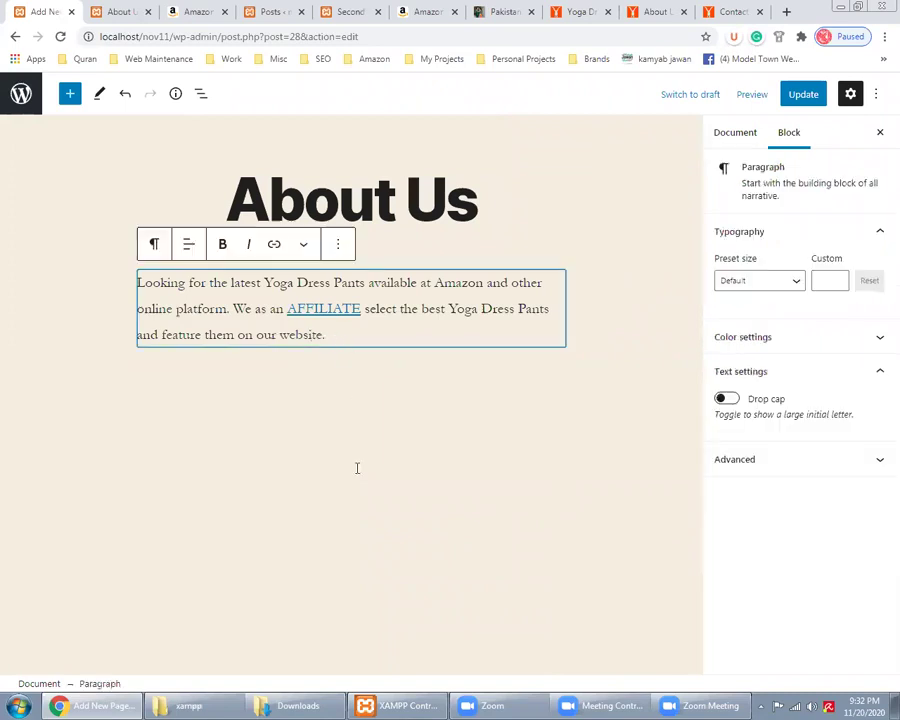
click(740, 138)
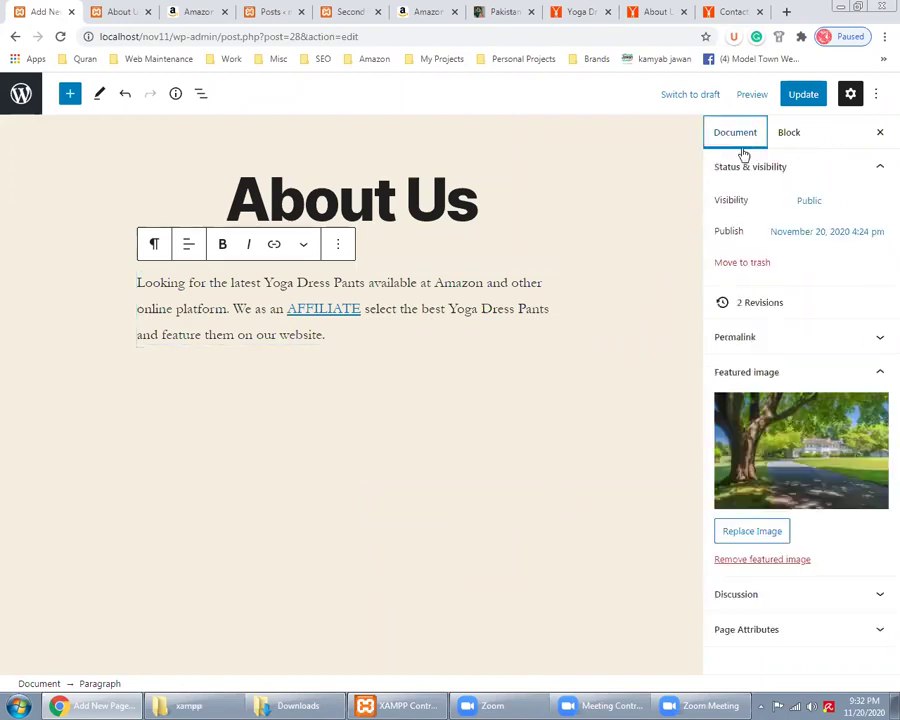
click(881, 376)
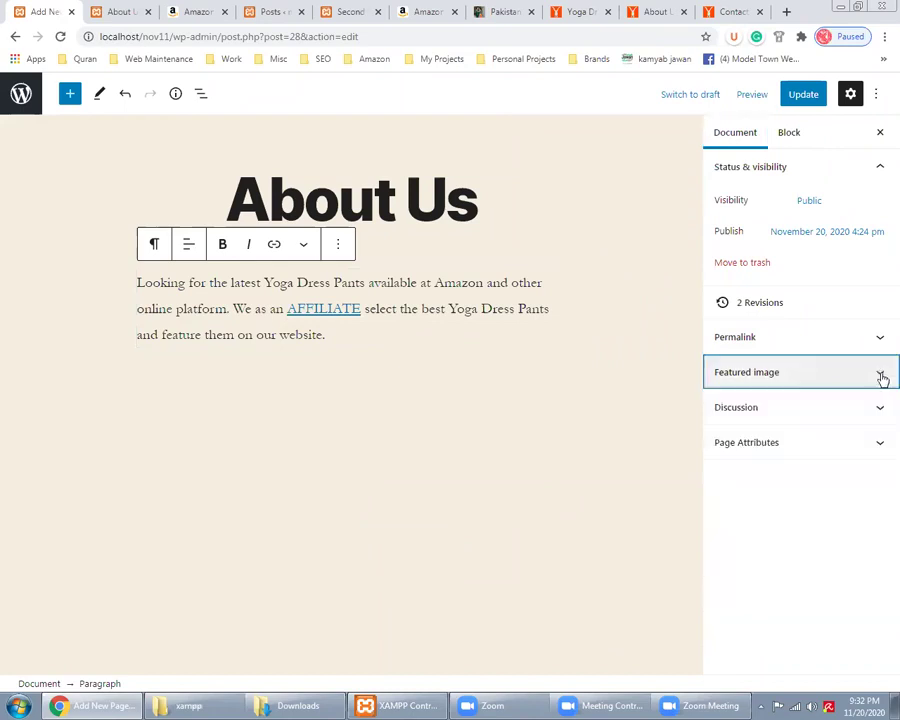
click(877, 338)
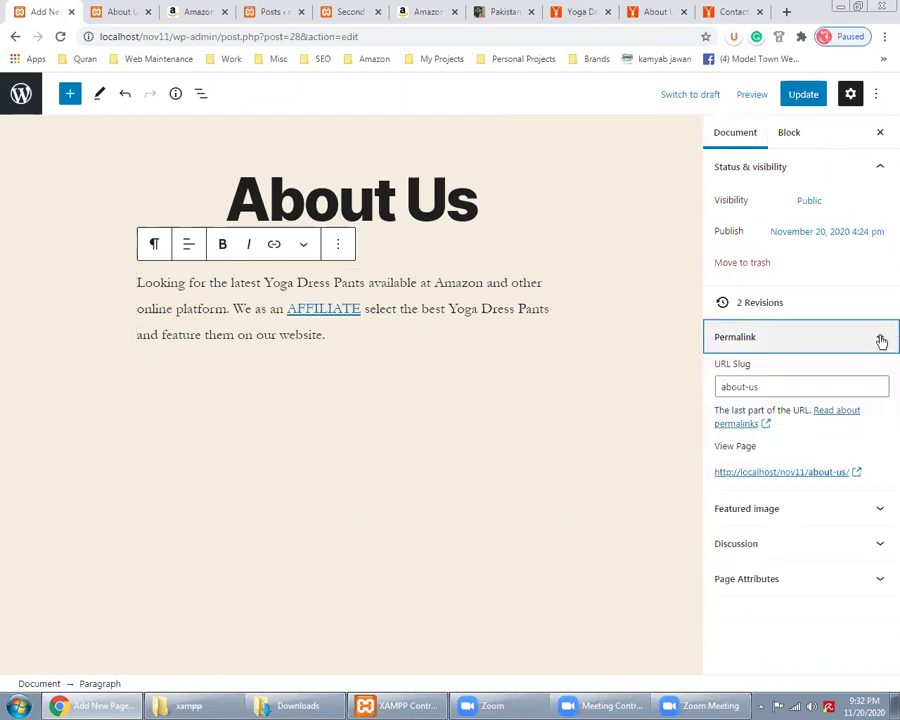
click(800, 385)
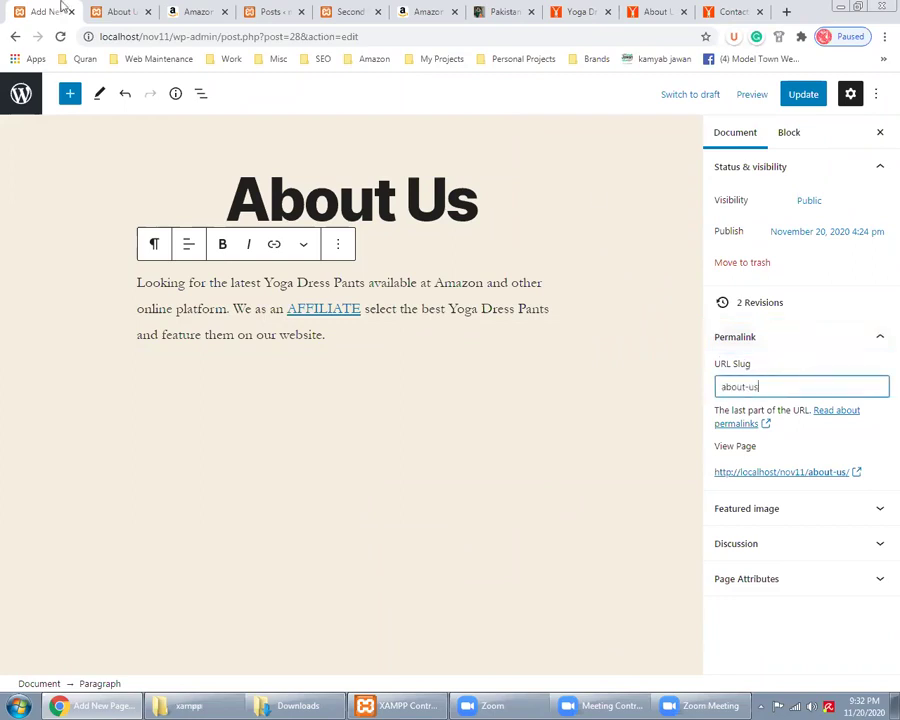
click(120, 11)
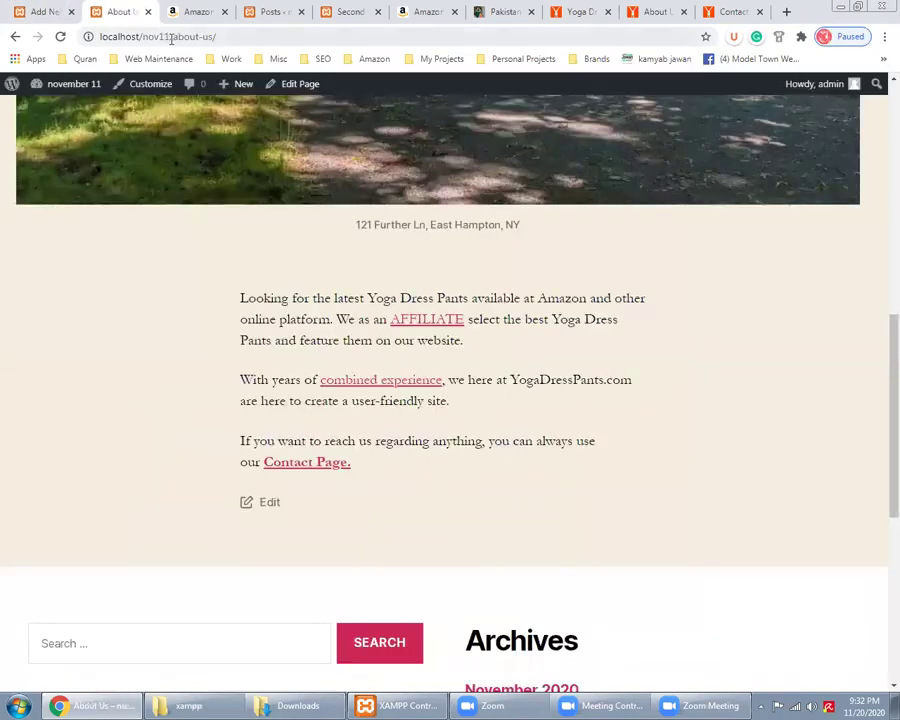
drag(173, 38, 236, 38)
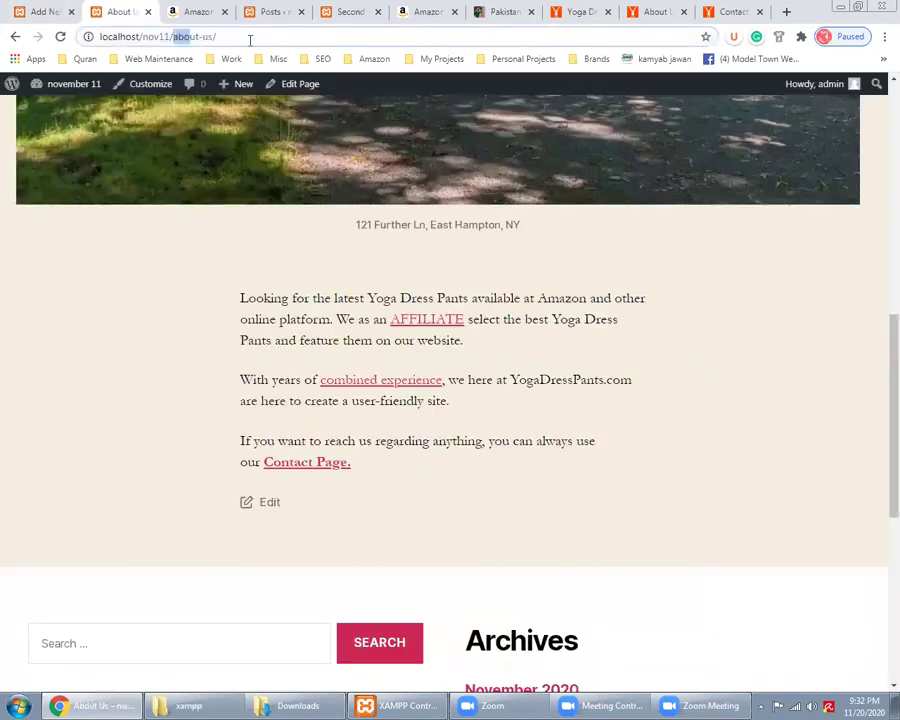
Step: Shorten the About Us page's URL slug to "about" and update the page
click(28, 12)
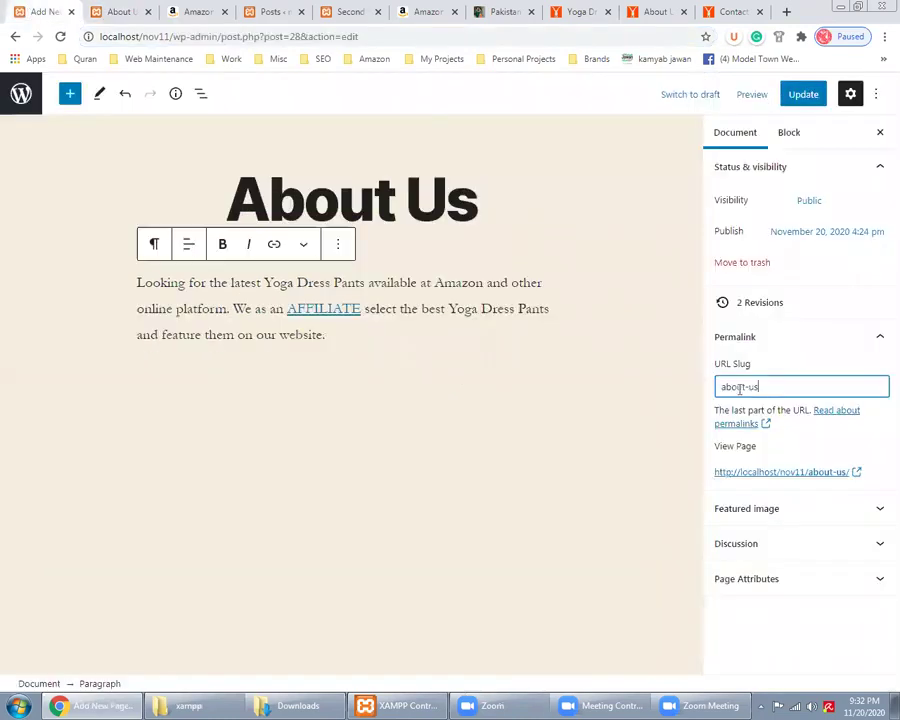
key(BackSpace)
key(BackSpace)
key(BackSpace)
click(809, 96)
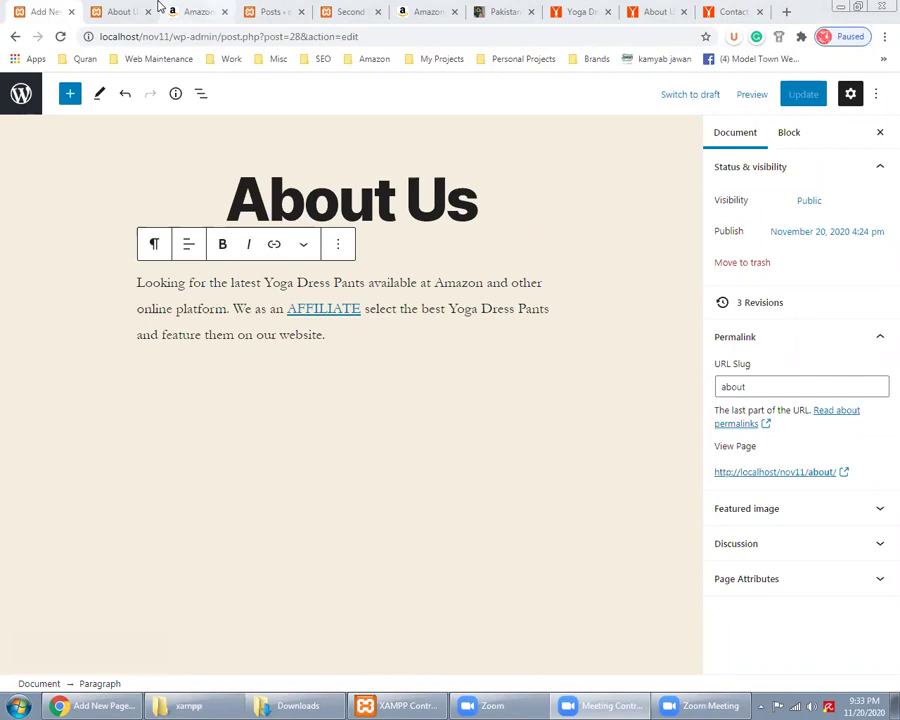
Step: Reload the published About Us page at its old about-us address to check the effect of the slug change
click(125, 11)
click(67, 10)
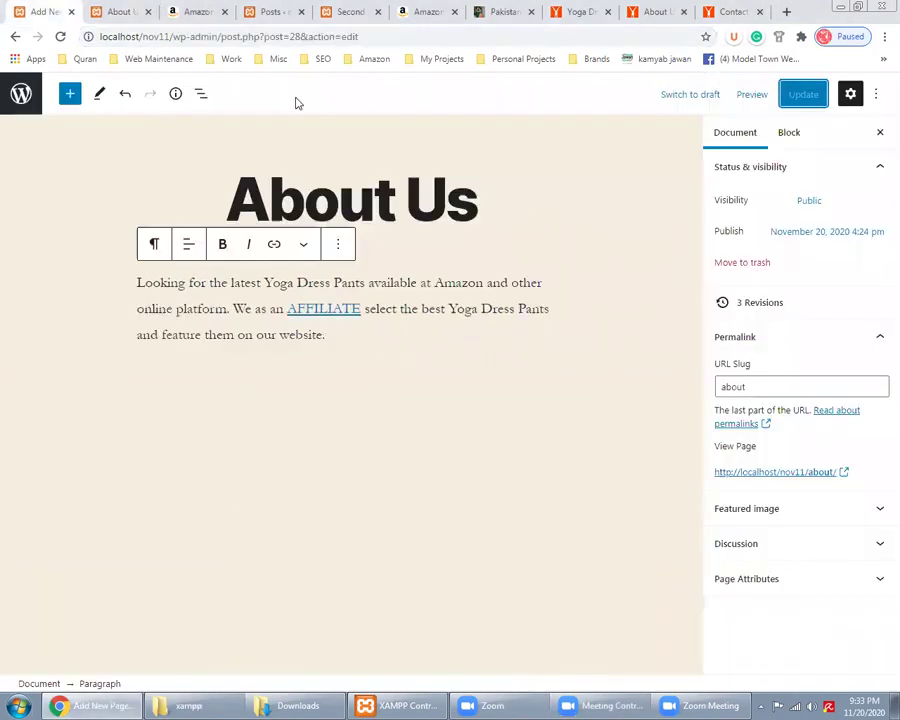
click(125, 11)
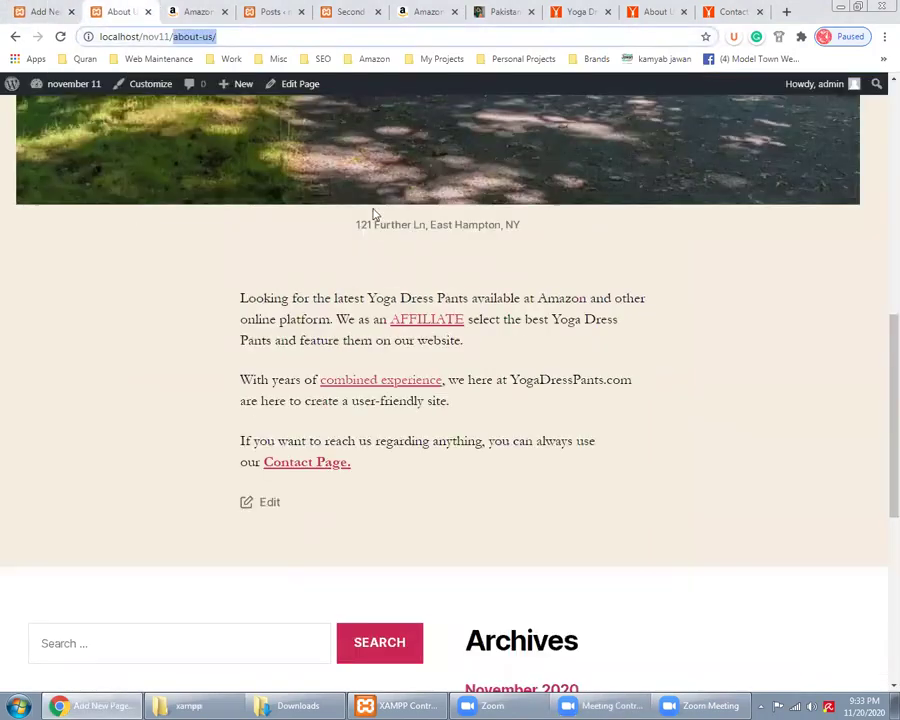
click(60, 37)
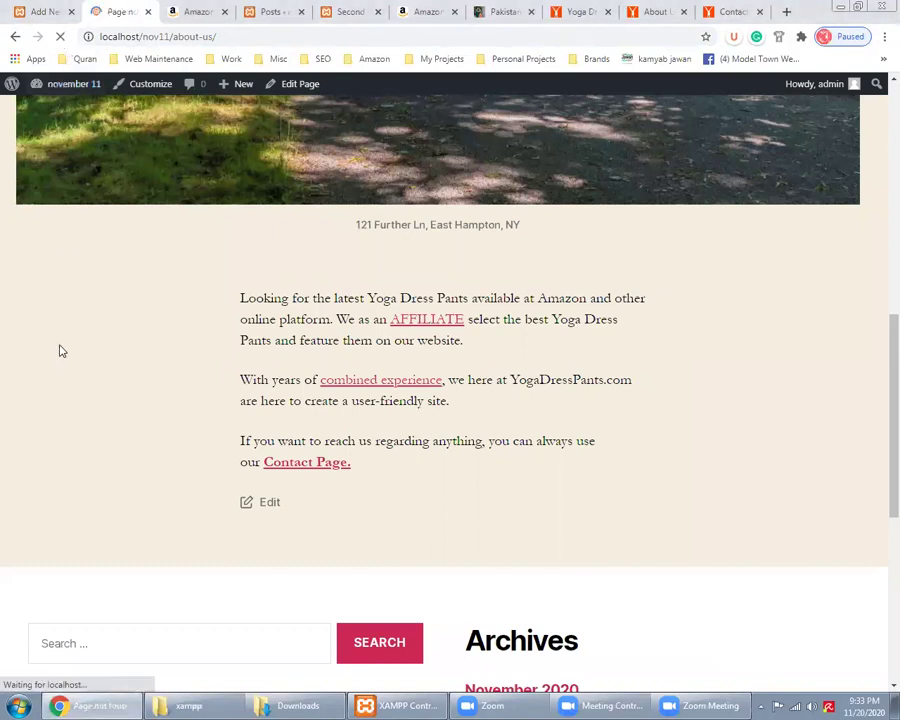
Step: Check the page at the old about-us address and compare it with the URL slug in the editor
scroll(287, 275, down, 10)
scroll(486, 346, up, 10)
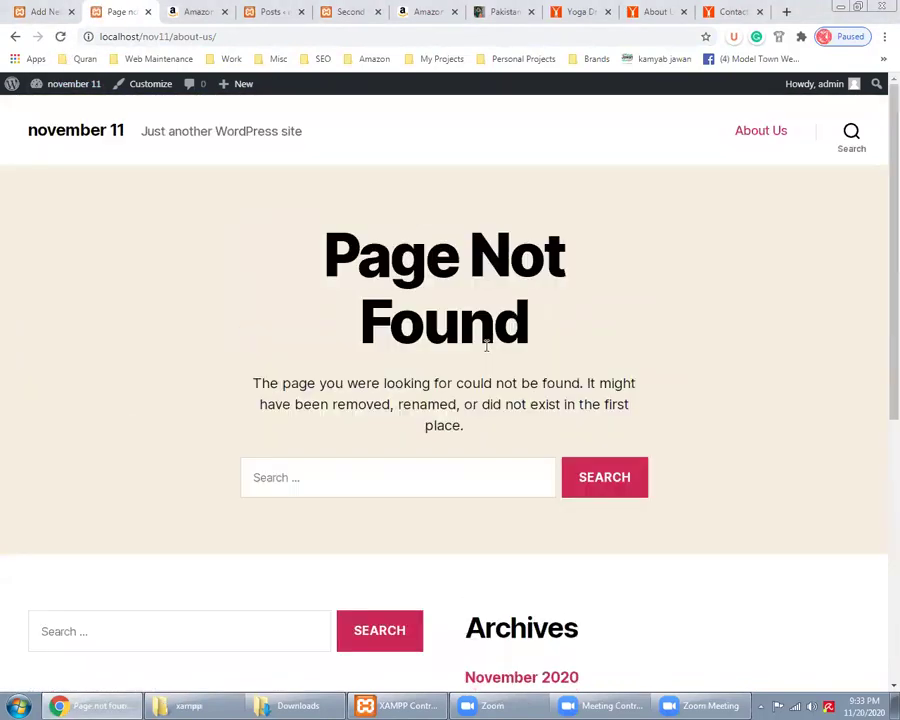
click(36, 10)
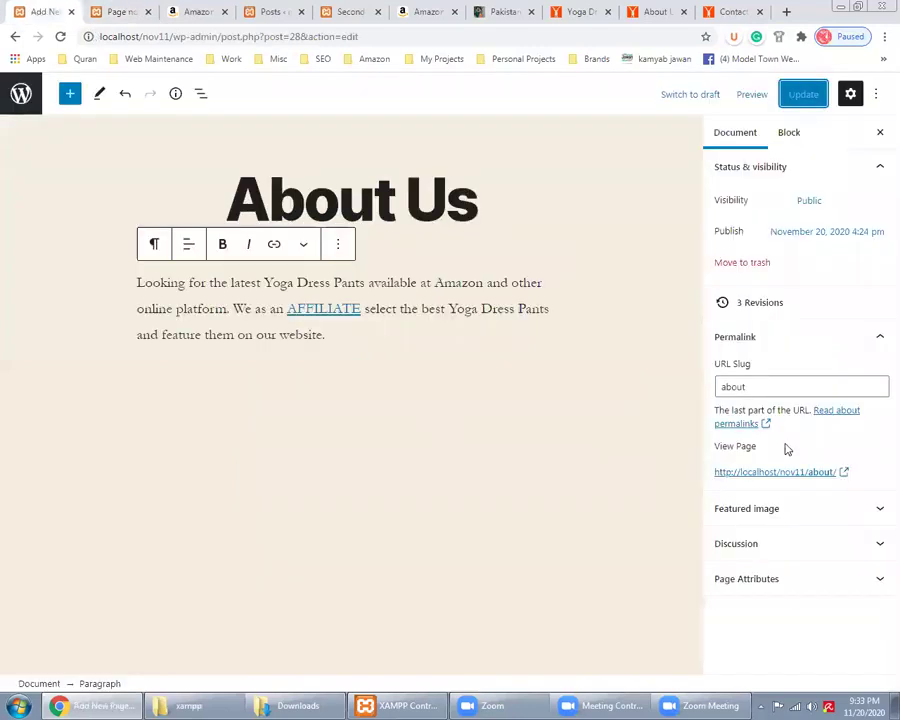
click(759, 385)
click(784, 385)
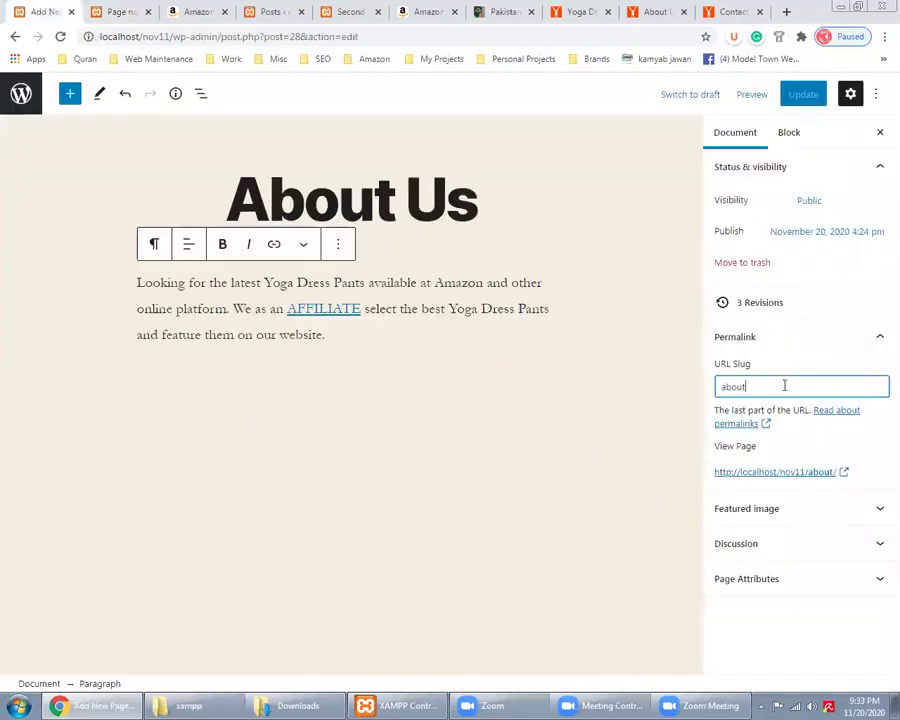
Step: Load the published About Us page at its new address, localhost/nov11/about/
click(122, 11)
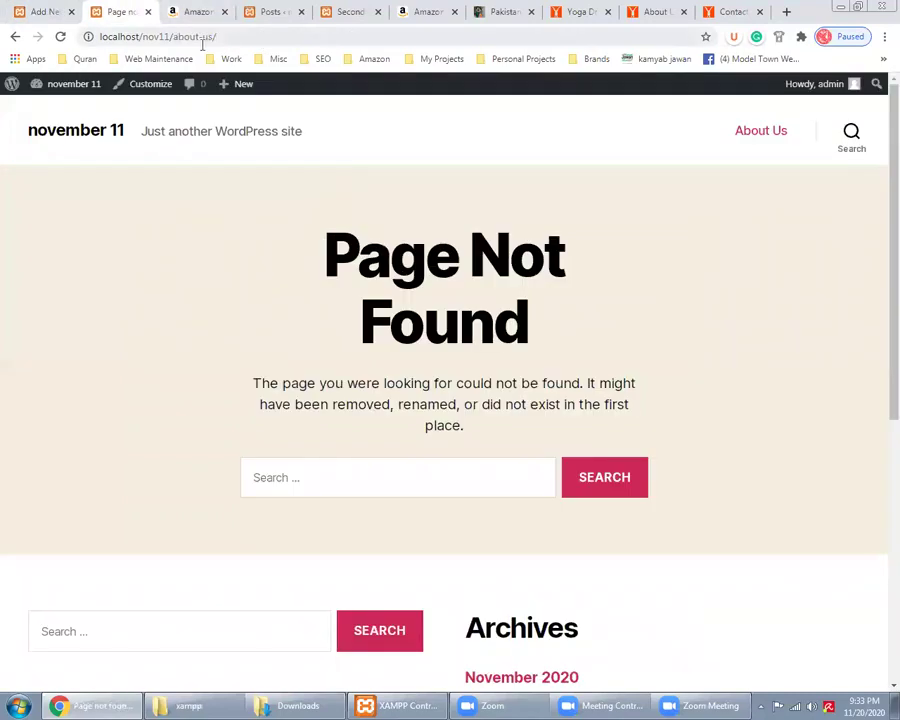
drag(202, 40, 391, 41)
key(BackSpace)
key(BackSpace)
key(Return)
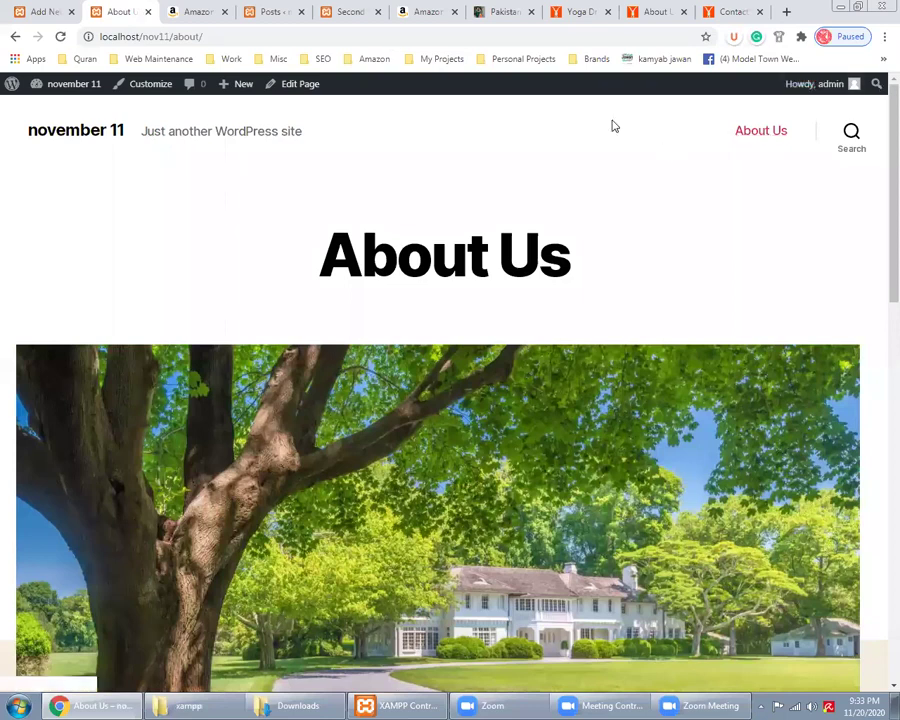
Step: Try the uppercase URL slug "ABOUT", put the lowercase slug "about" back and collapse the permalink settings
click(65, 7)
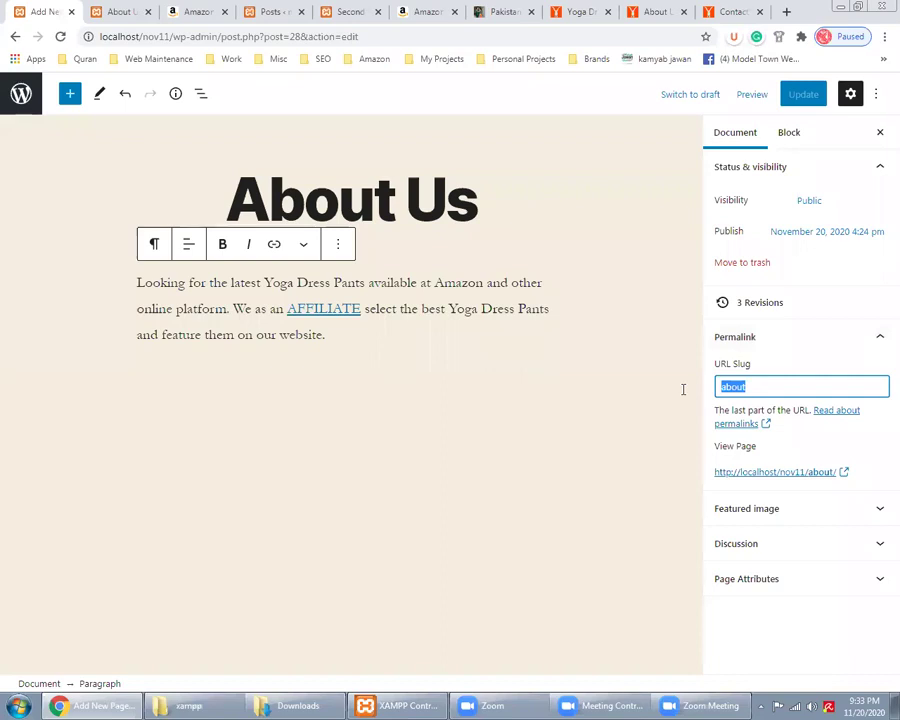
text(ABOUT)
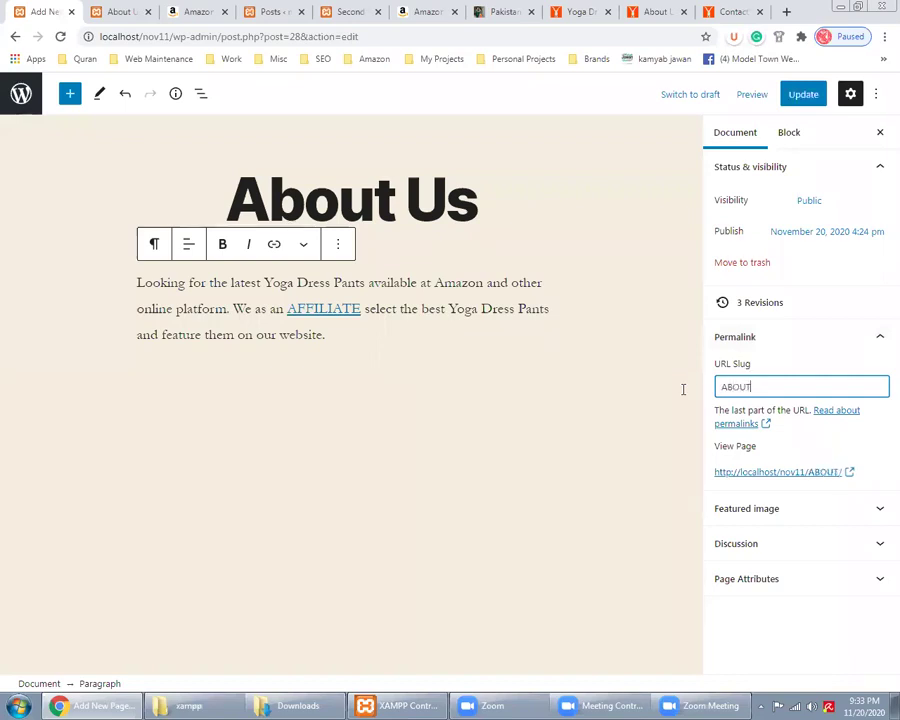
key(BackSpace)
key(BackSpace)
key(BackSpace)
key(BackSpace)
key(BackSpace)
text(about)
key(BackSpace)
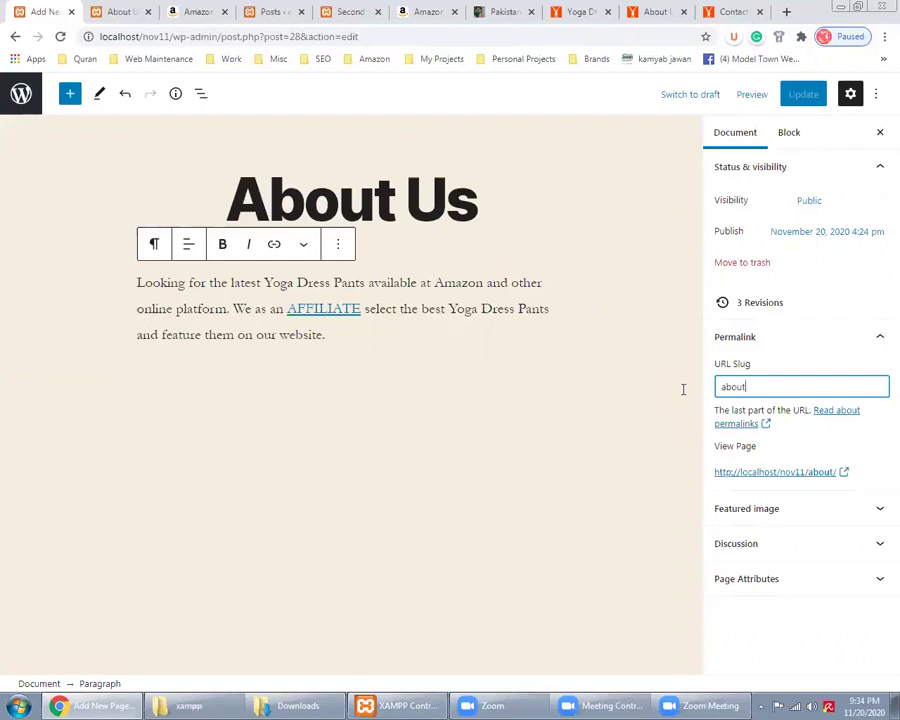
click(811, 347)
click(336, 335)
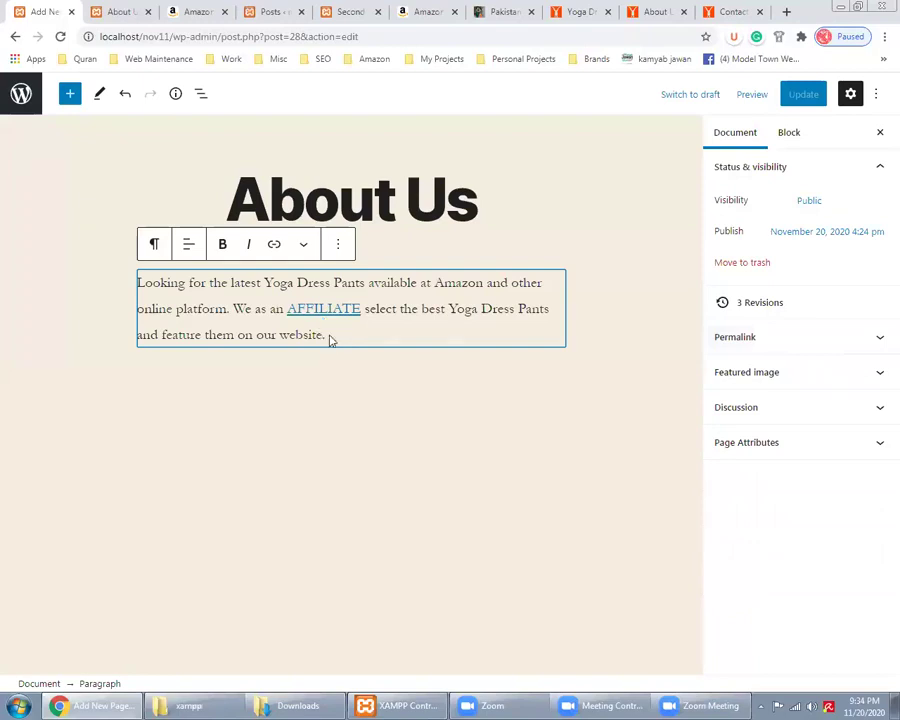
click(261, 285)
drag(263, 285, 367, 279)
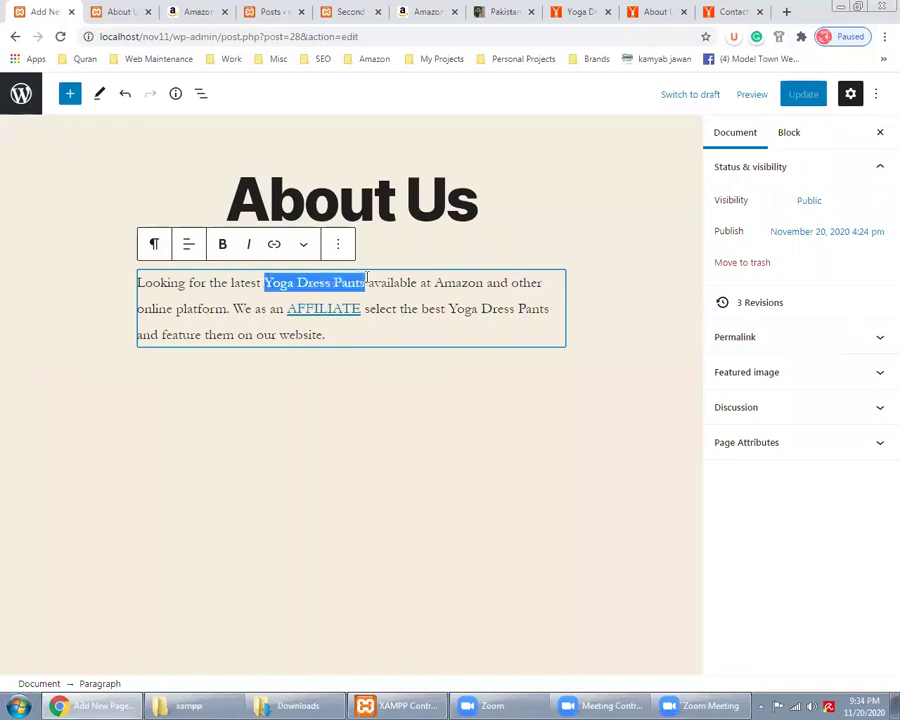
click(276, 247)
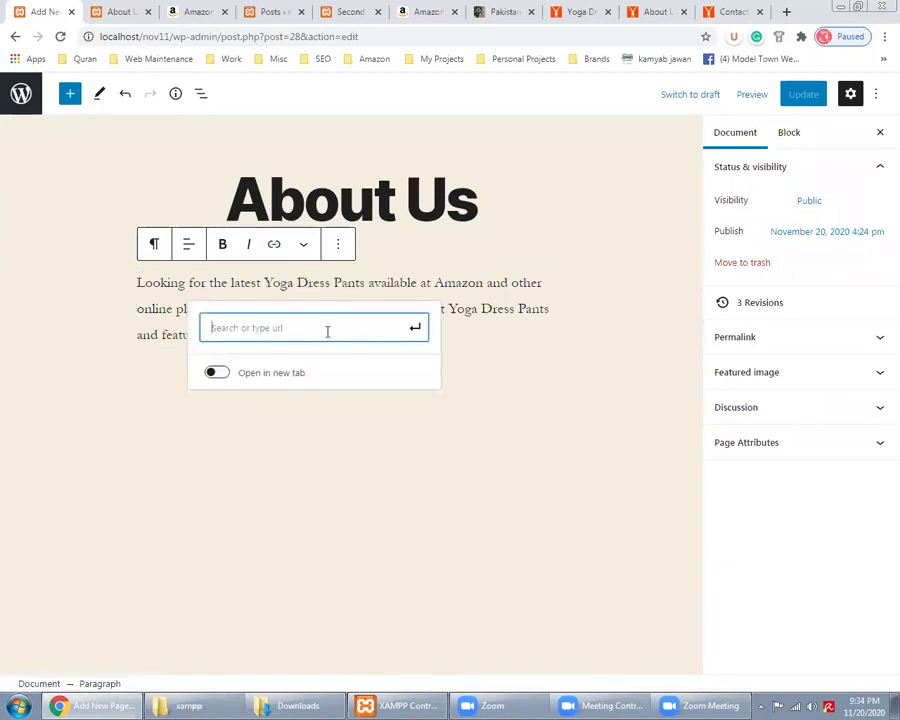
text(https)
text(:/)
text(/yog)
key(BackSpace)
text(ogadresspants.com)
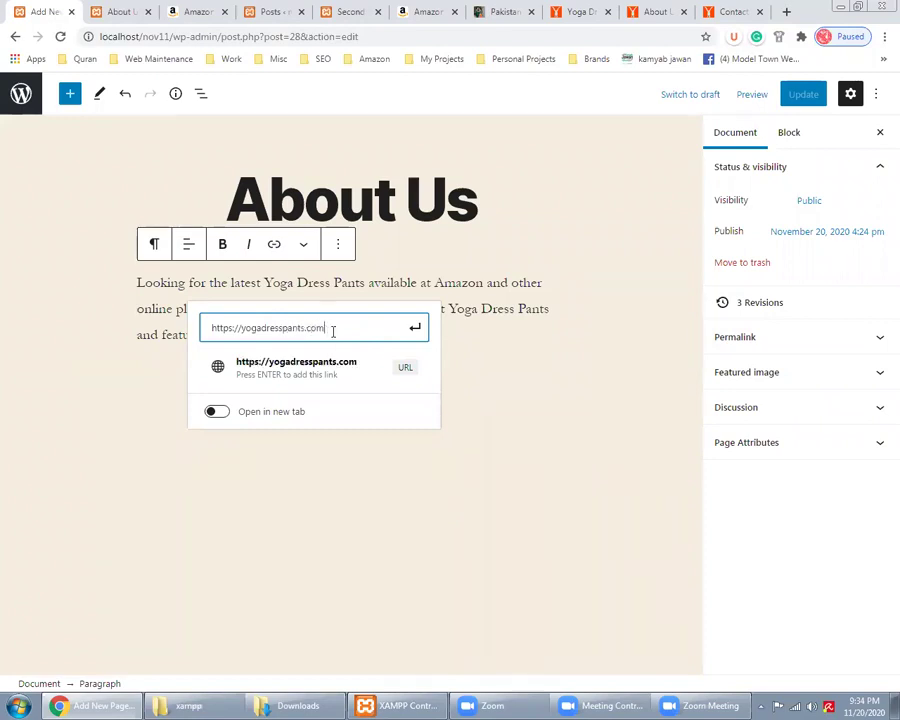
click(222, 413)
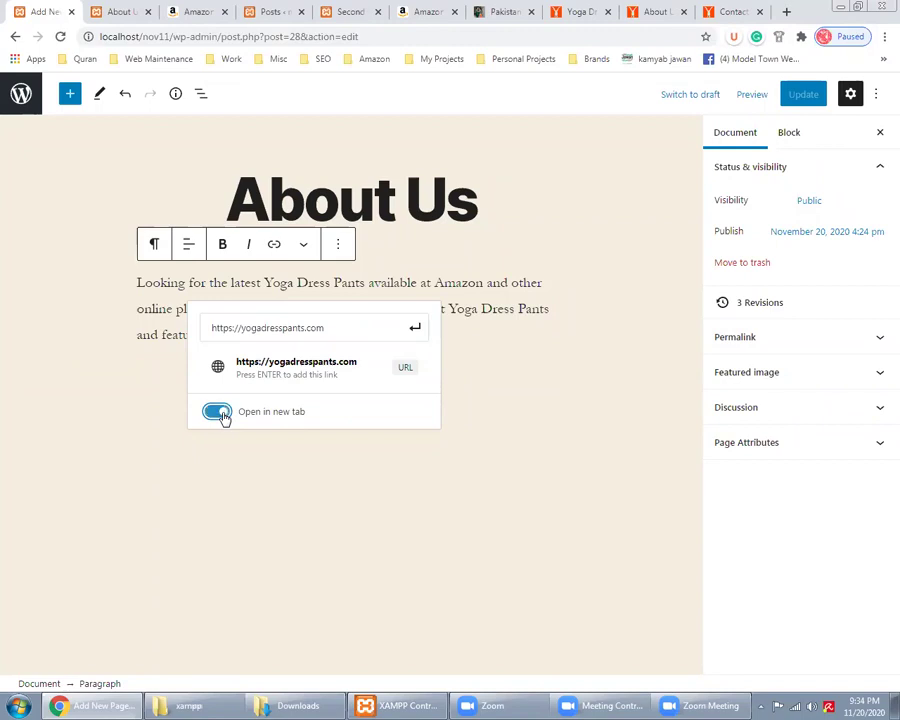
click(414, 326)
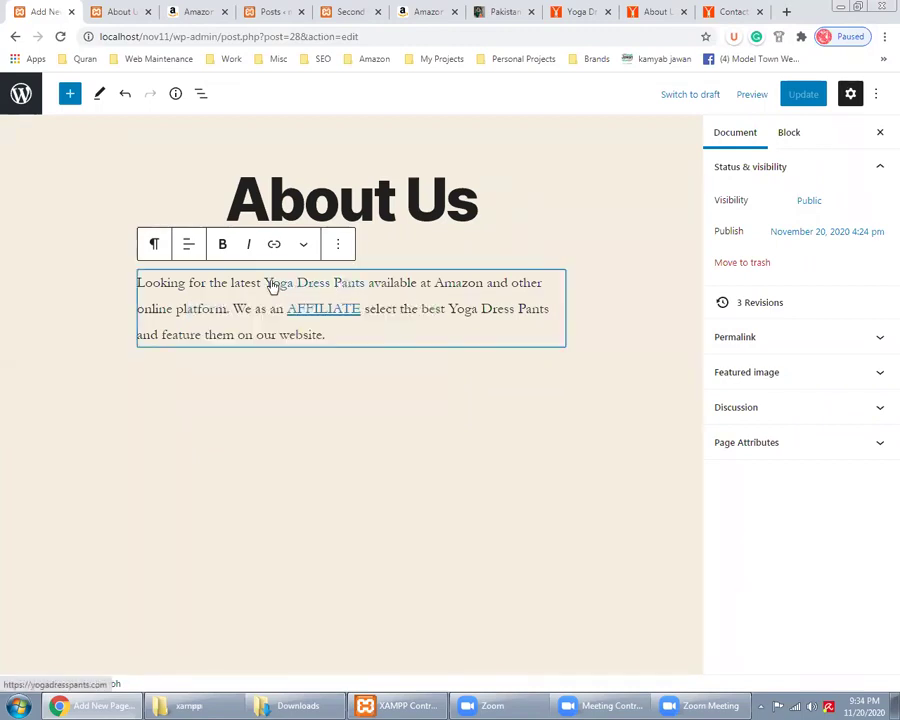
click(814, 95)
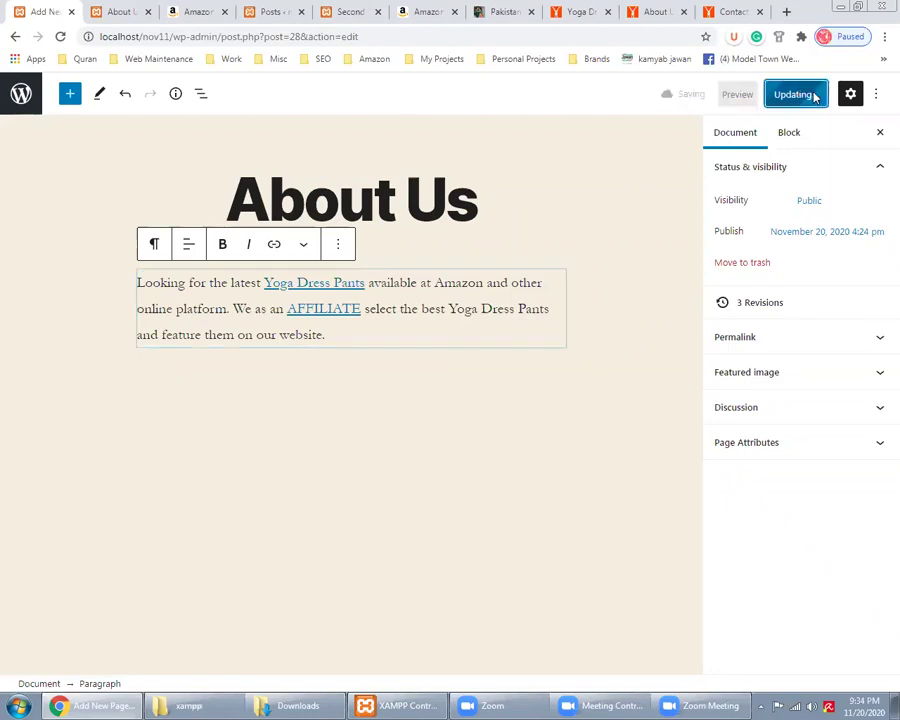
Step: Test the Yoga Dress Pants link on the reloaded About Us page and again from the editor, closing the tab the editor opens
click(122, 11)
key(F5)
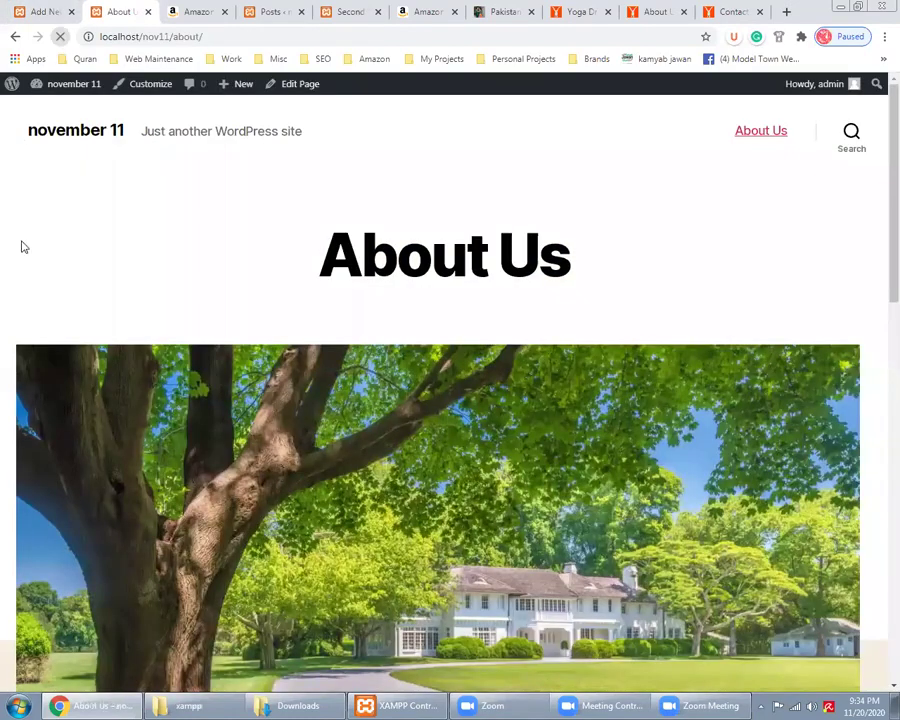
scroll(12, 240, down, 4)
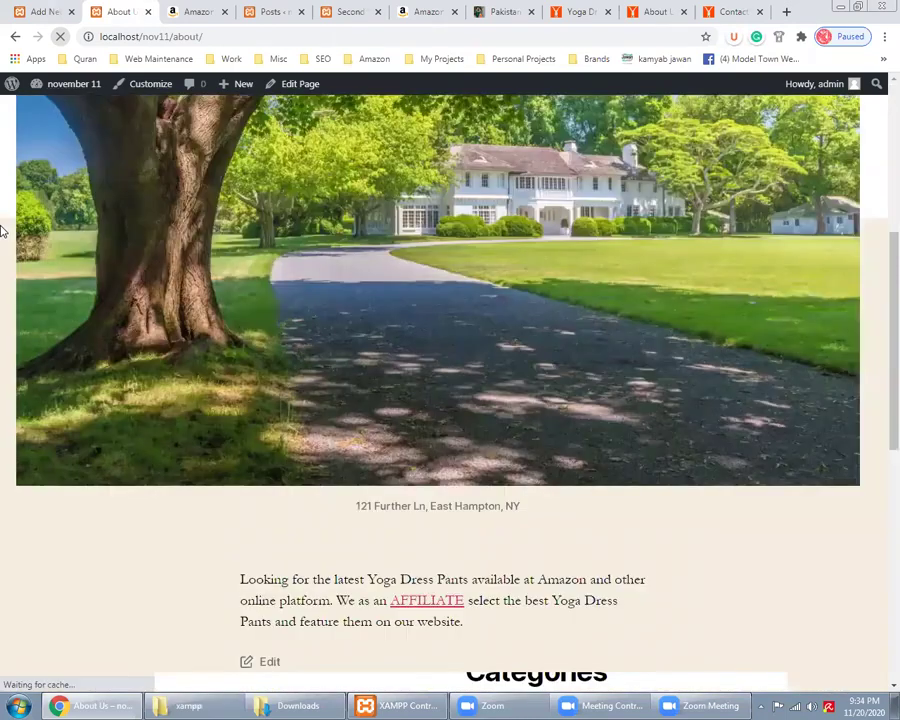
scroll(458, 446, down, 2)
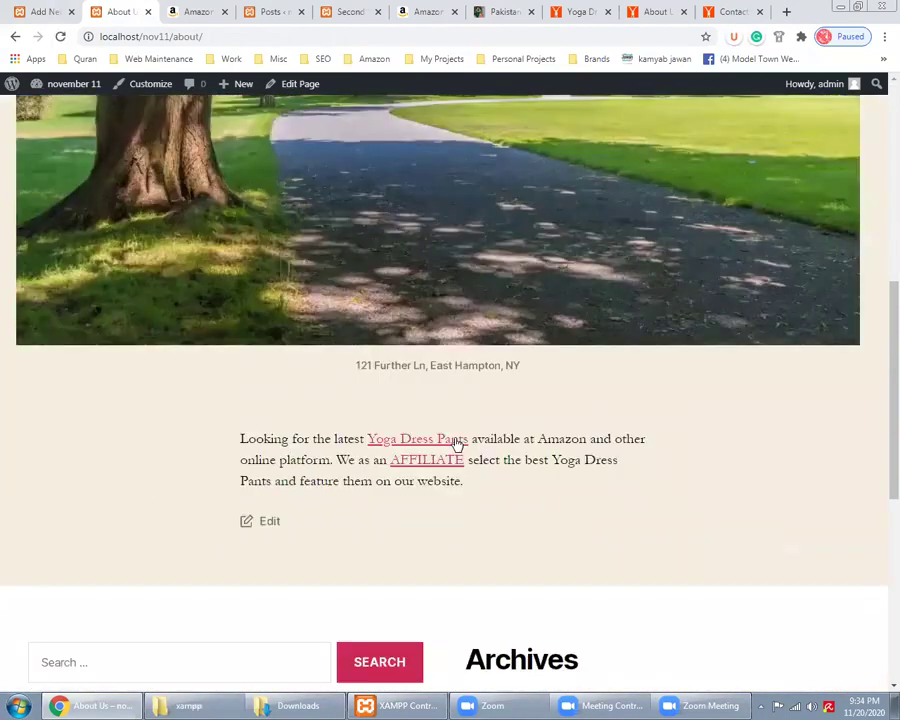
click(456, 441)
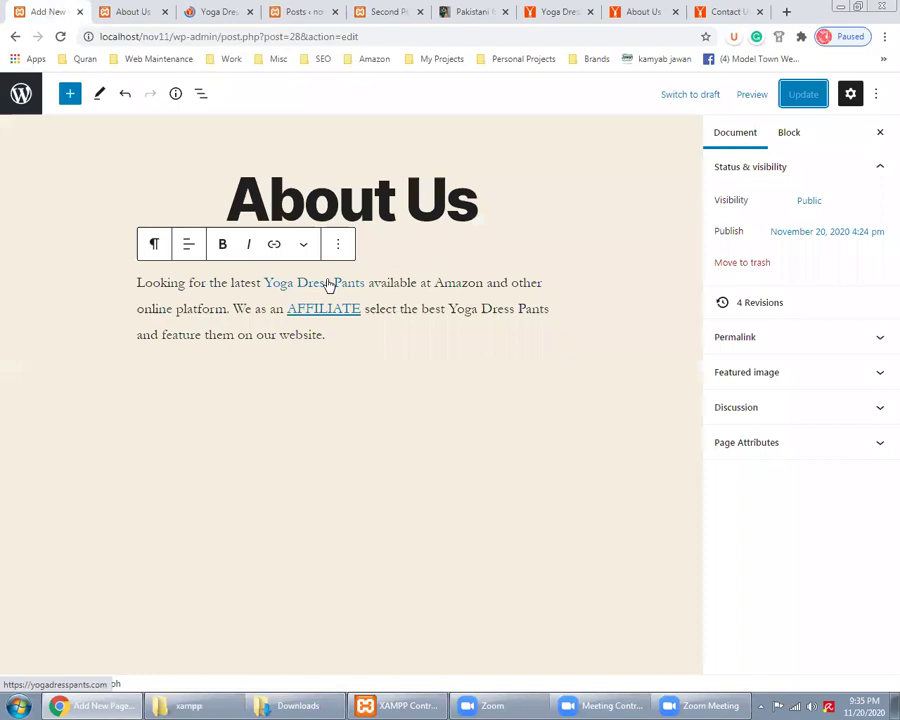
ctrl+click(329, 285)
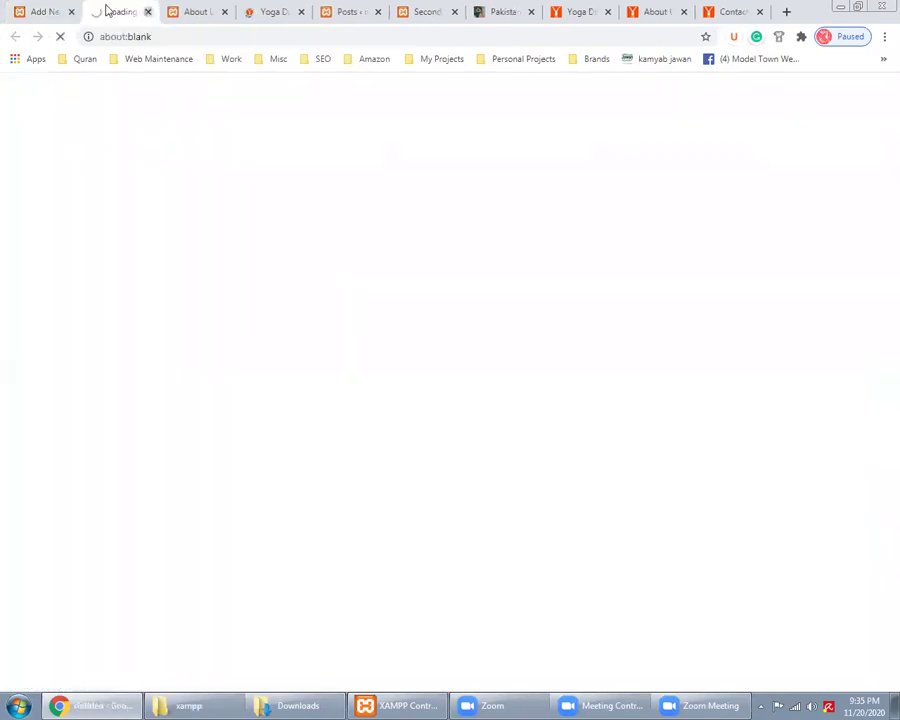
click(148, 11)
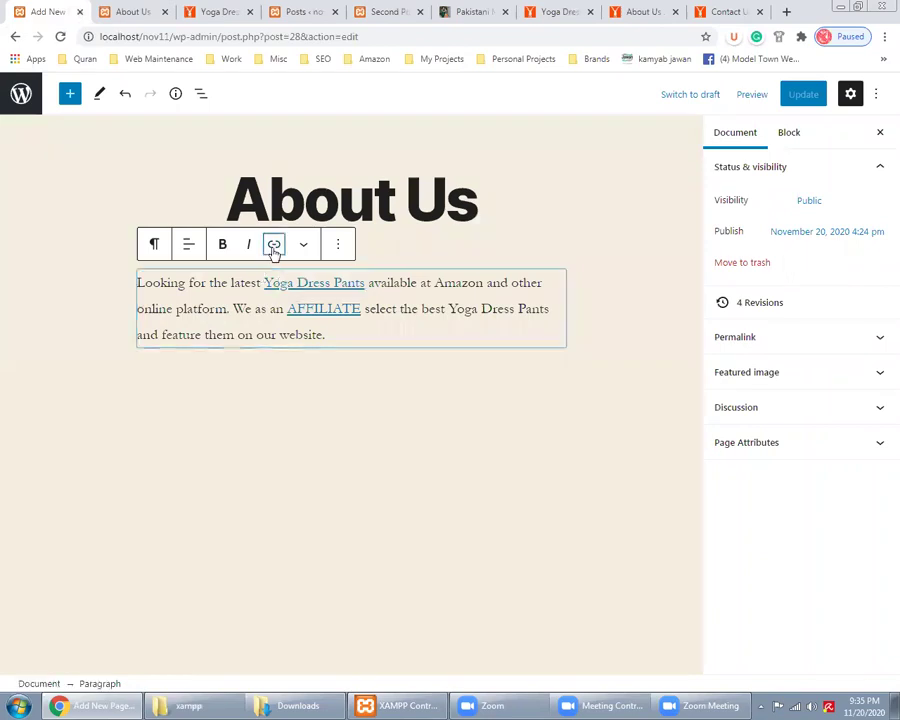
click(273, 246)
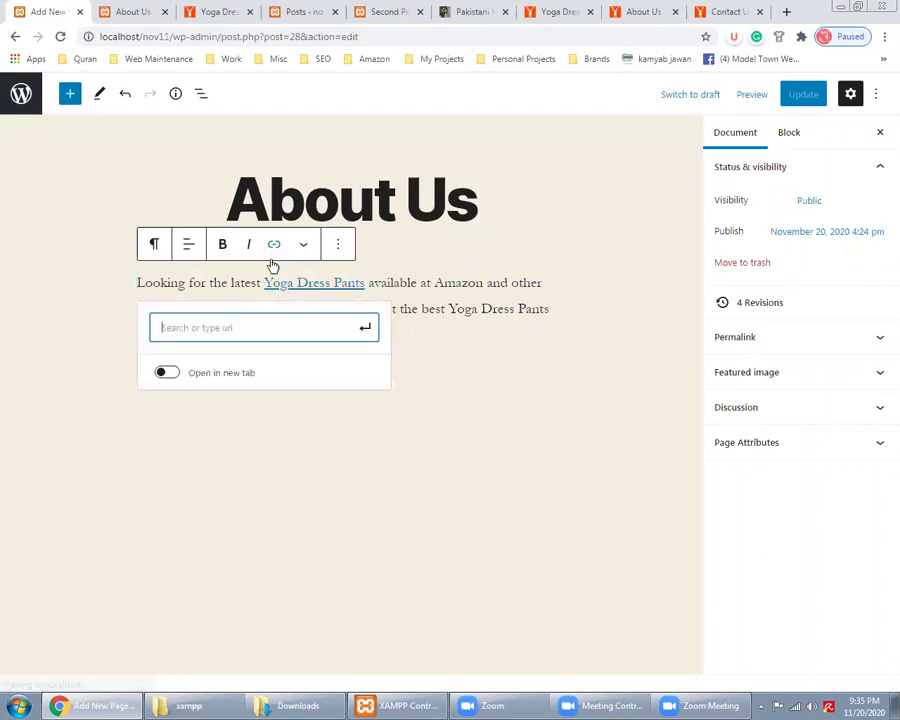
click(459, 310)
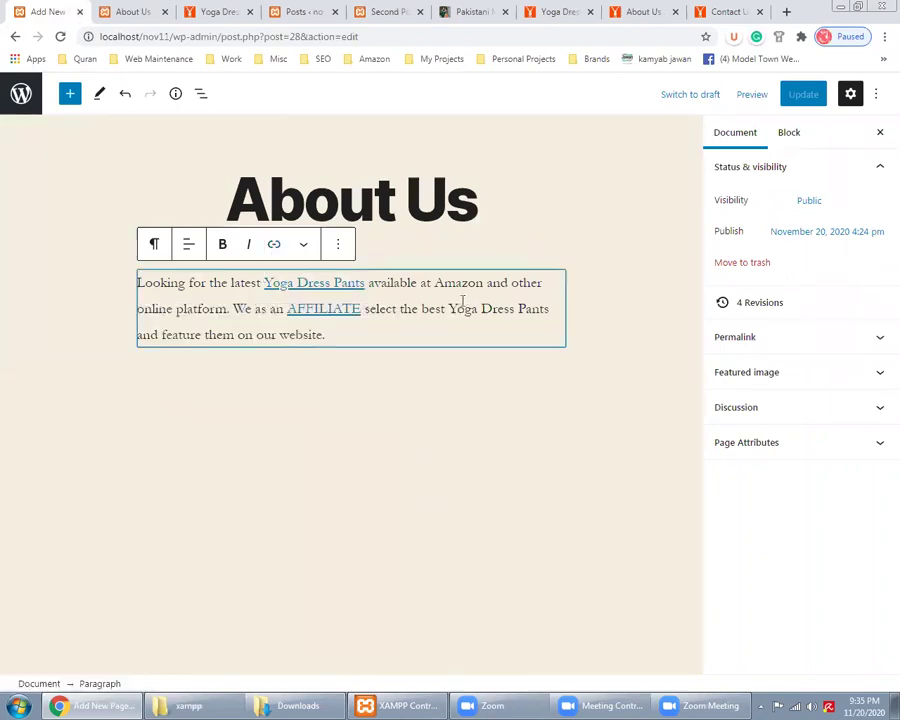
double_click(458, 283)
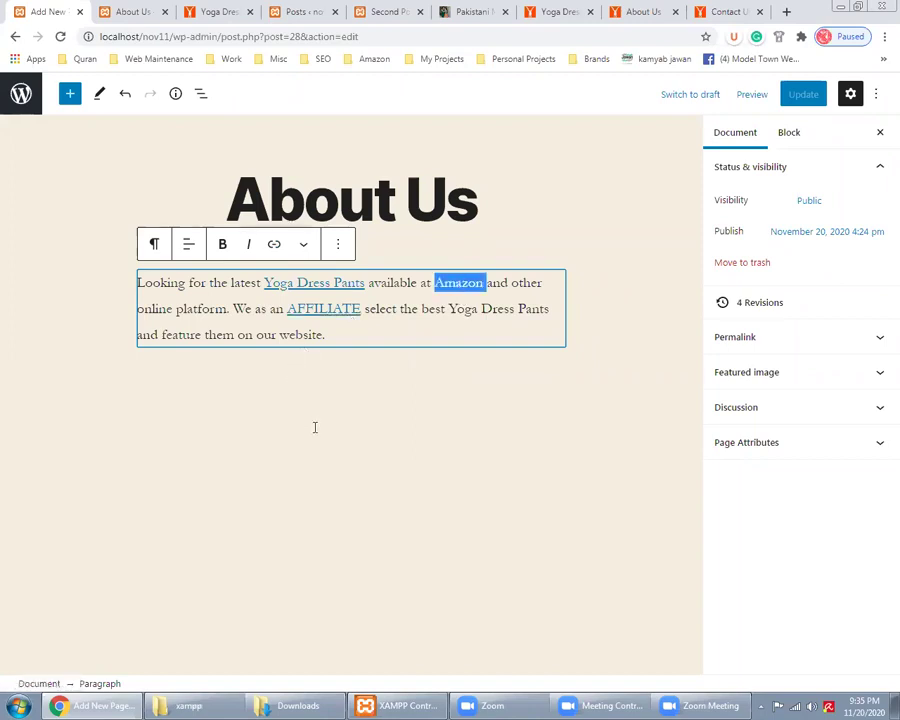
click(797, 145)
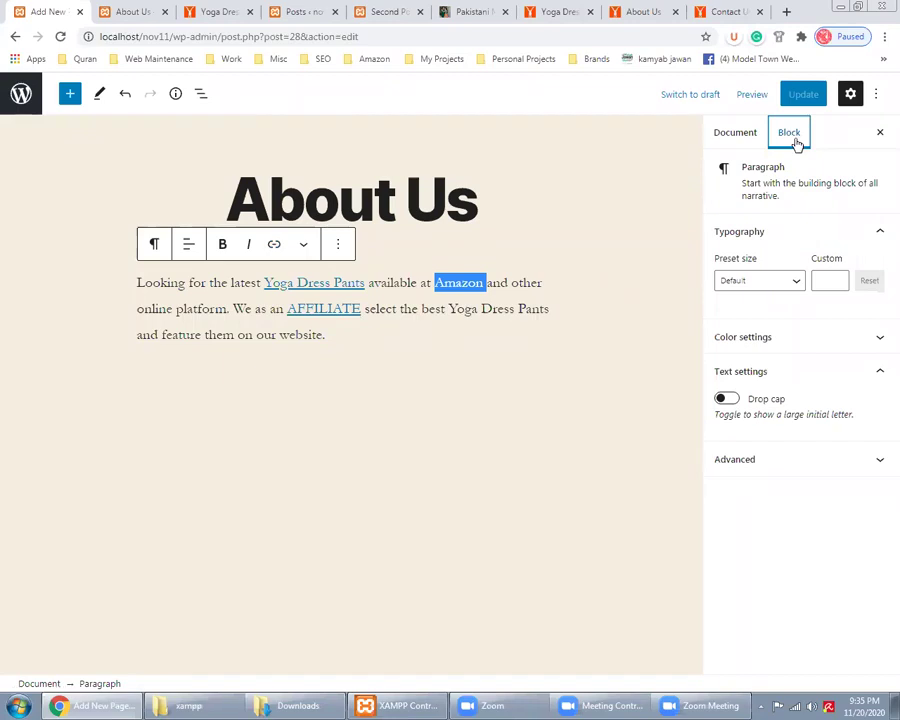
click(235, 336)
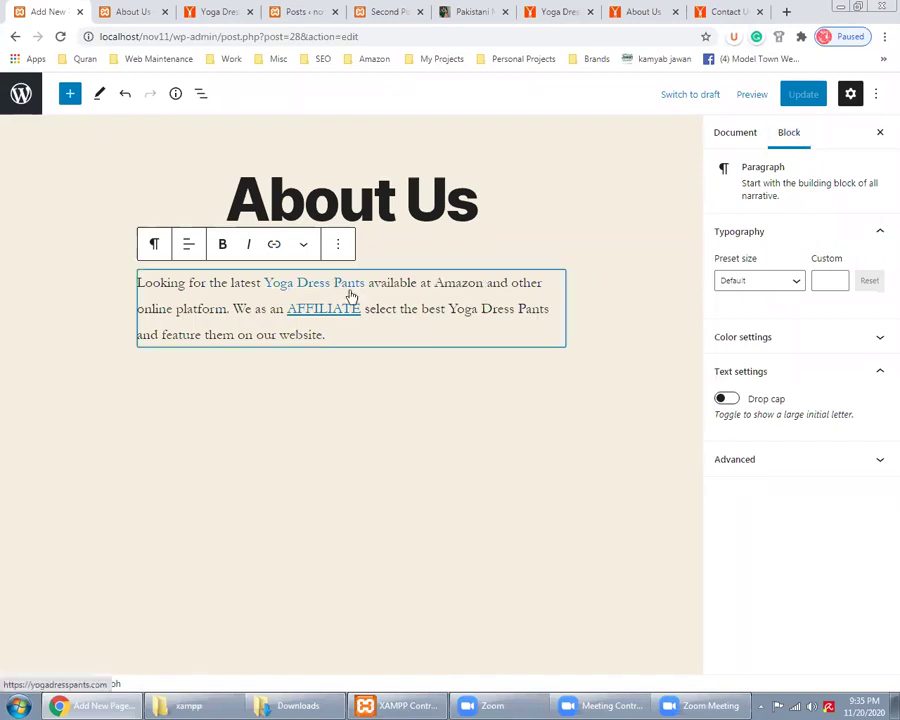
drag(183, 335, 237, 335)
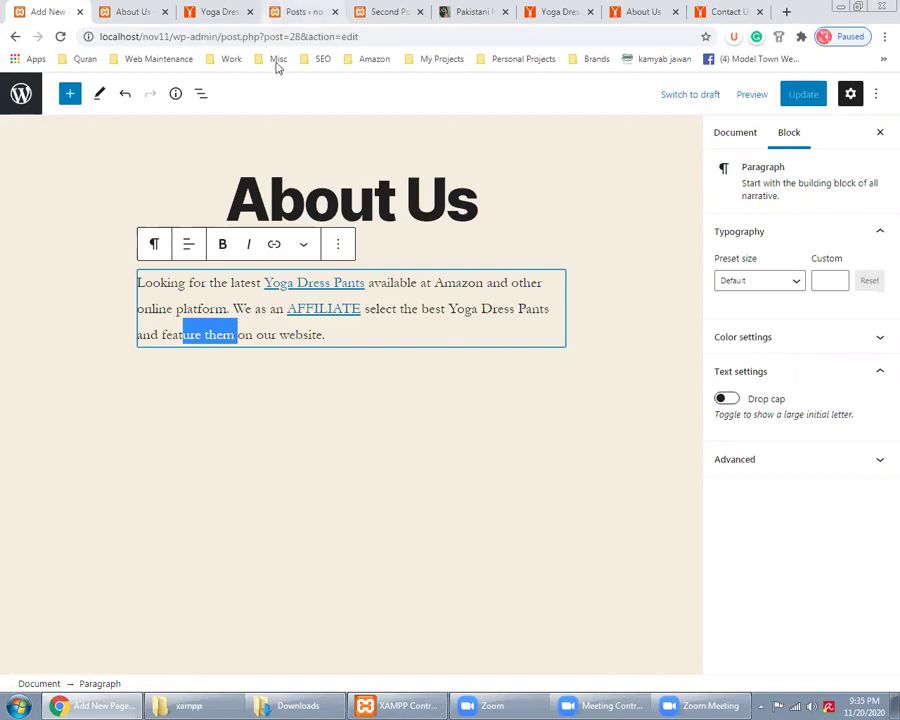
click(698, 705)
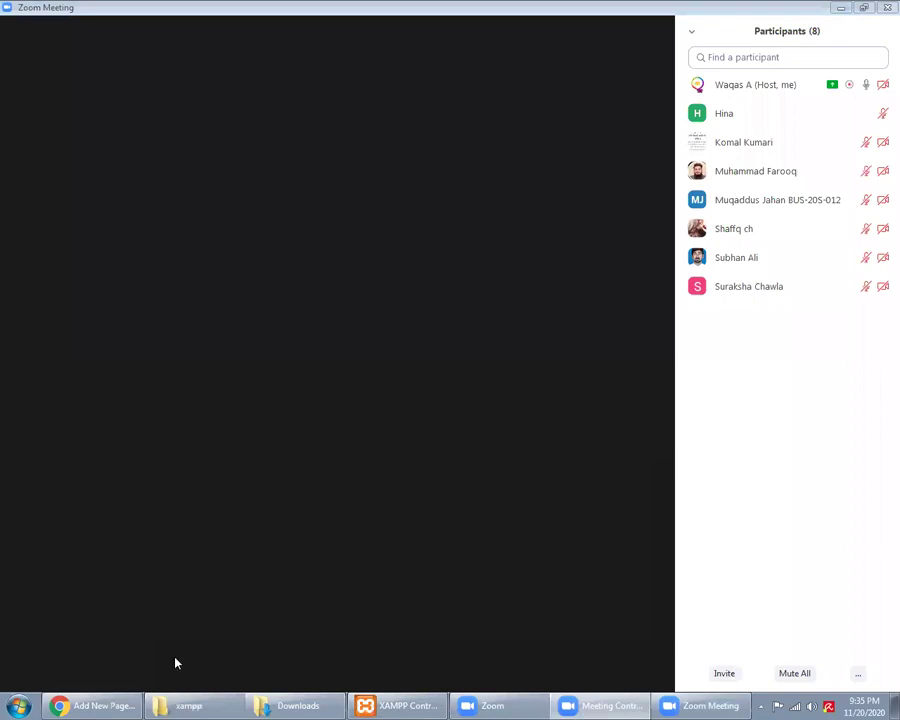
click(116, 705)
click(124, 9)
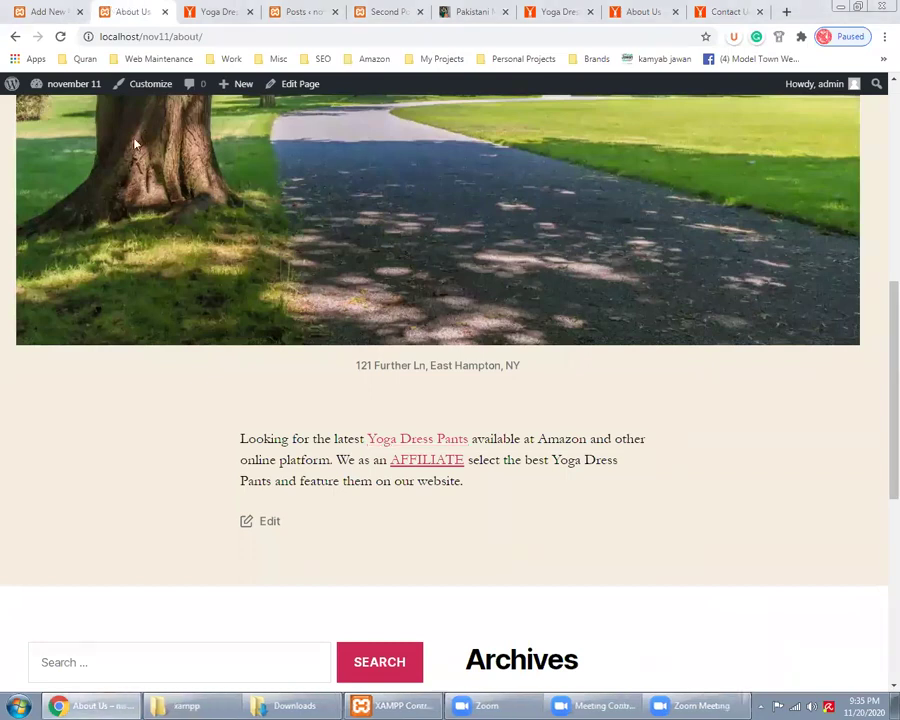
click(40, 10)
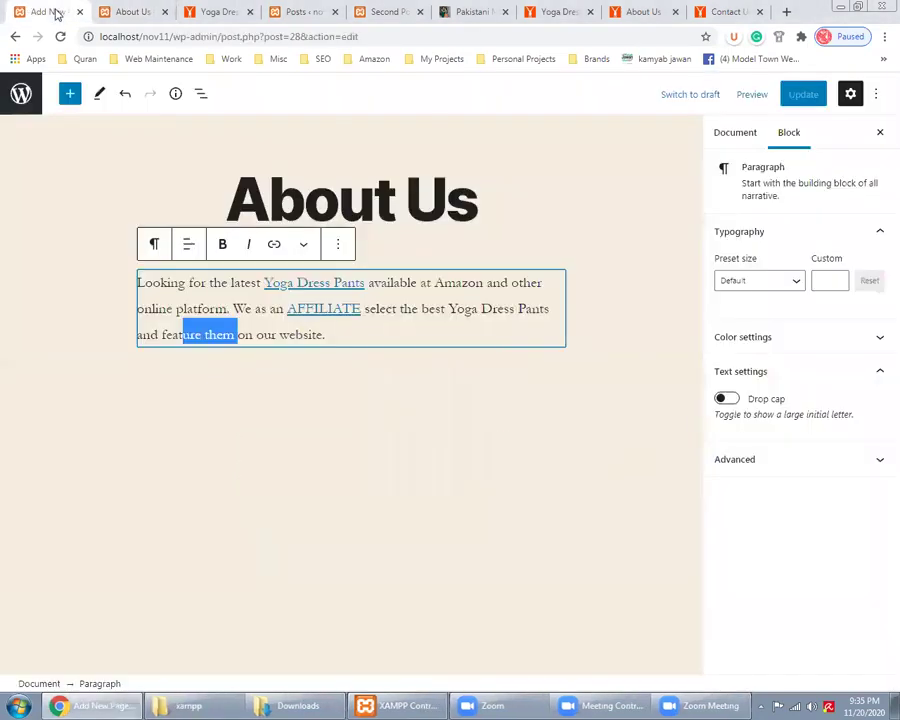
Step: Return to the list of pages and start a new page titled "Contact US"
click(18, 100)
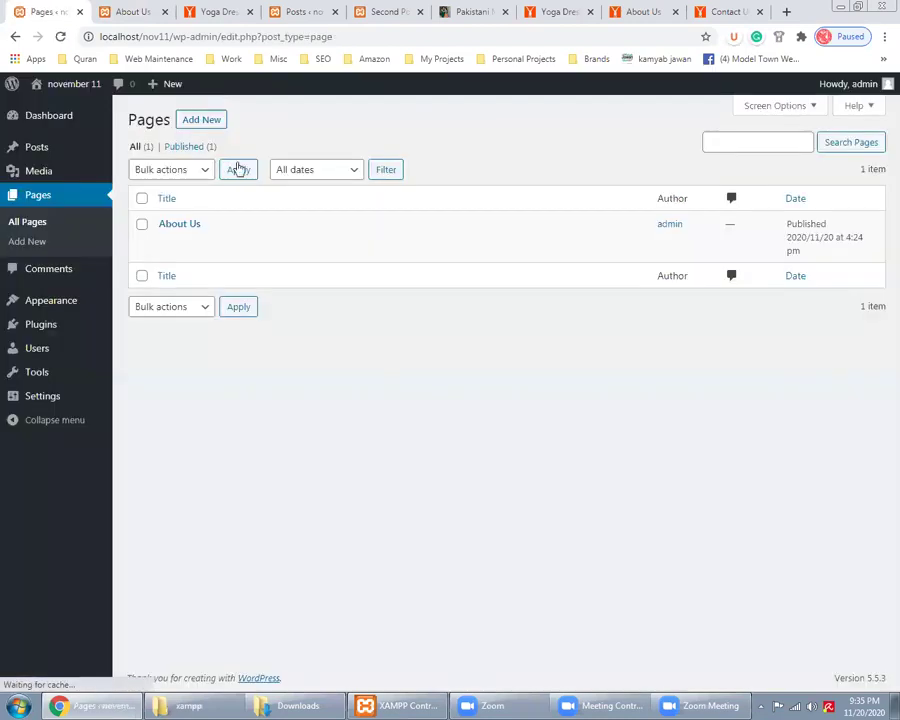
click(208, 122)
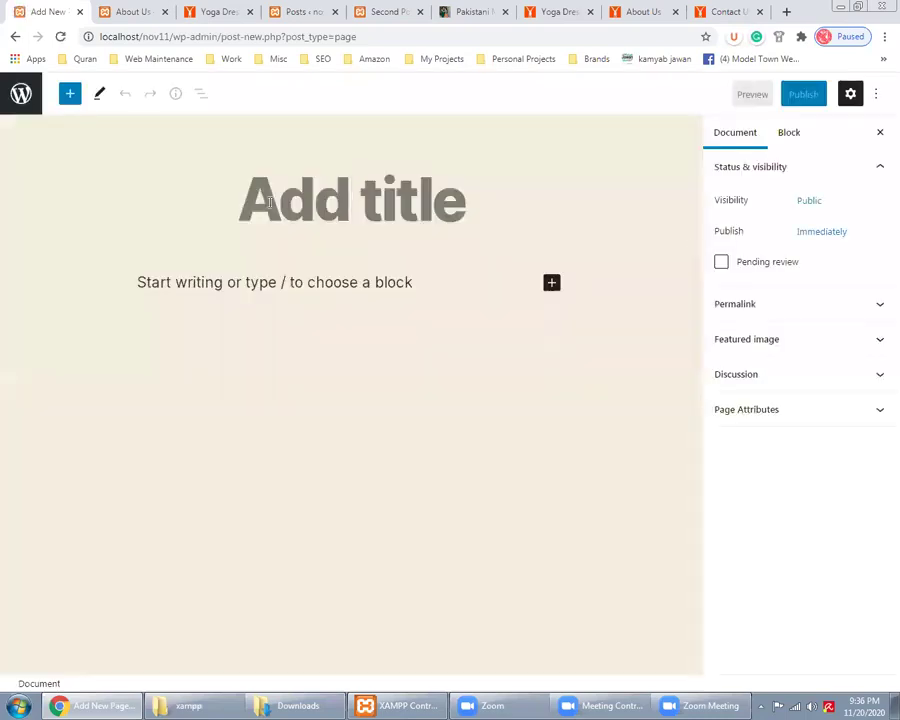
text(Cont)
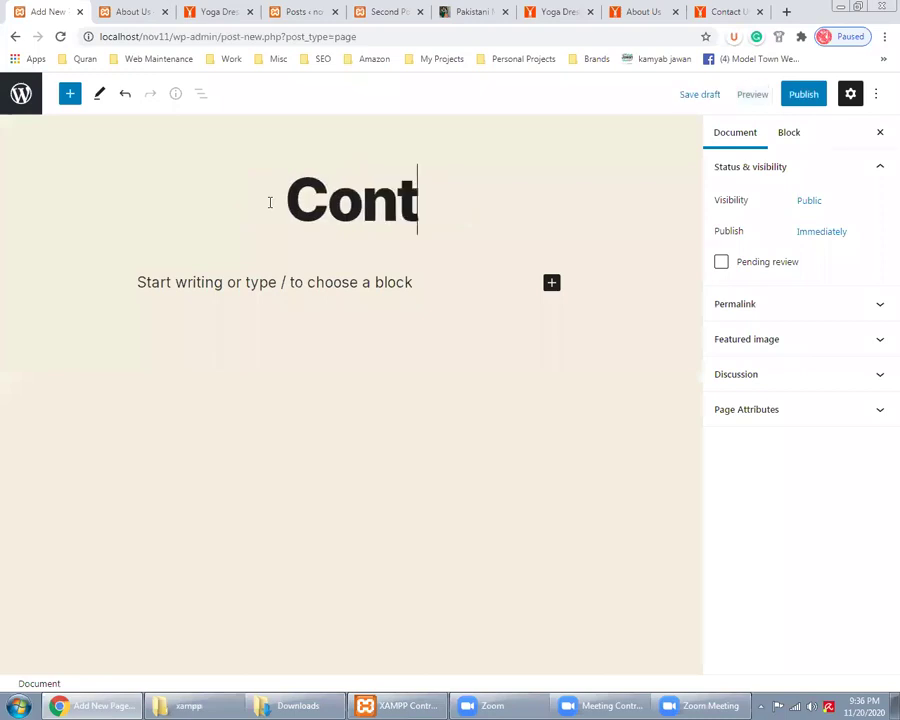
text(act US)
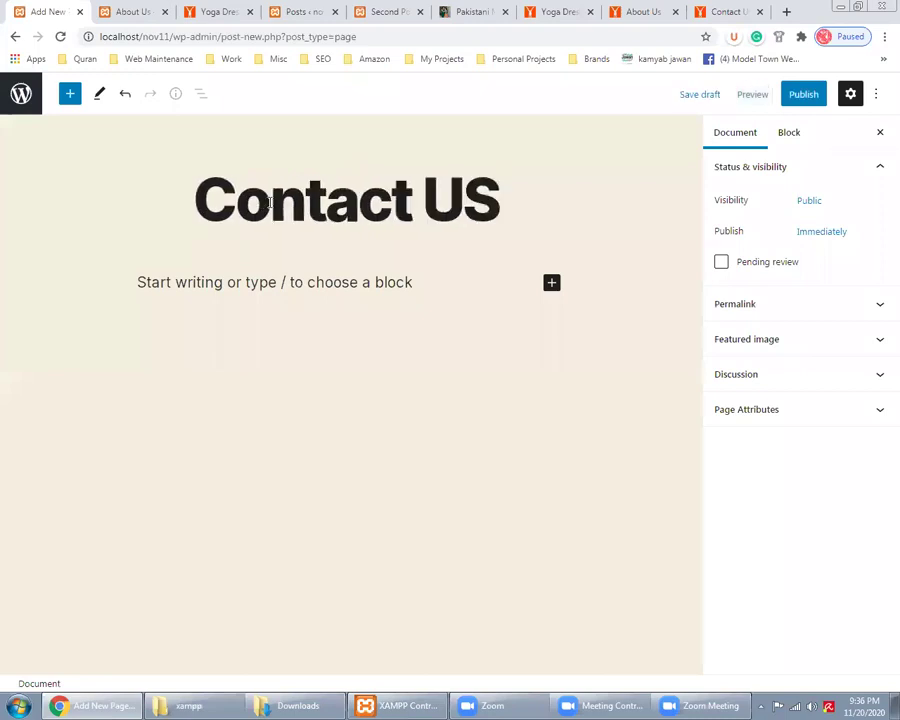
Step: Copy the opening Lorem Ipsum sentences, through "type specimen book", from the Second Post page into the body of the Contact US page
click(352, 9)
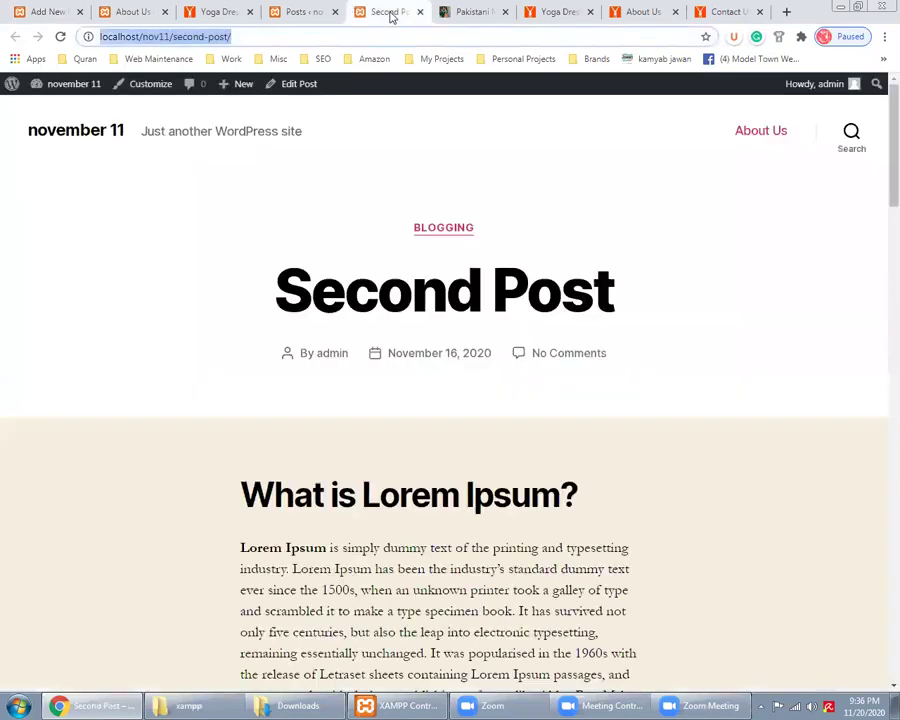
scroll(228, 438, down, 1)
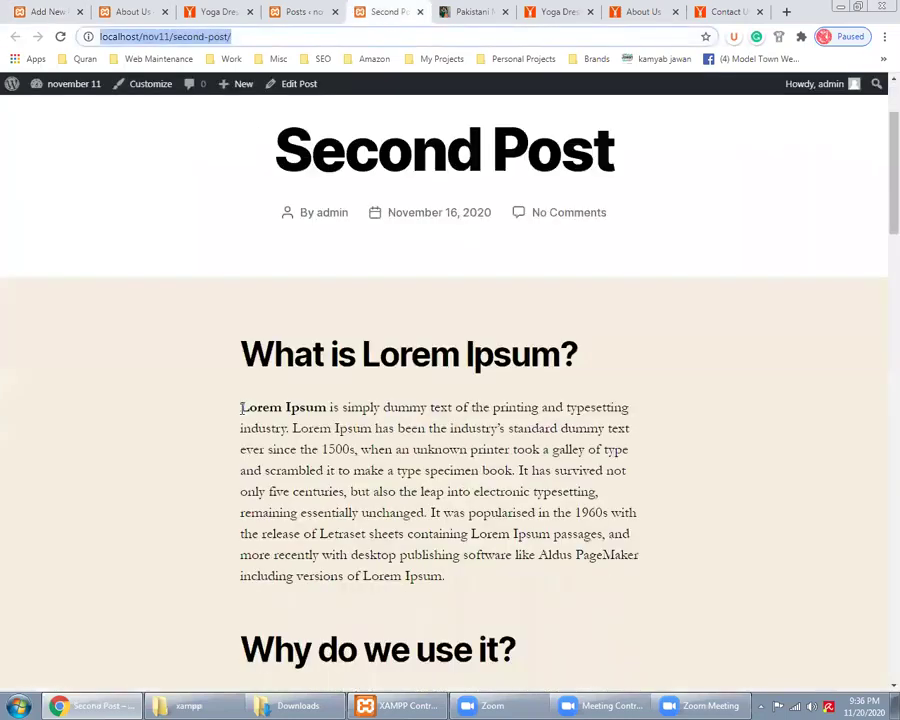
drag(240, 407, 320, 428)
drag(511, 477, 517, 477)
key(ctrl+c)
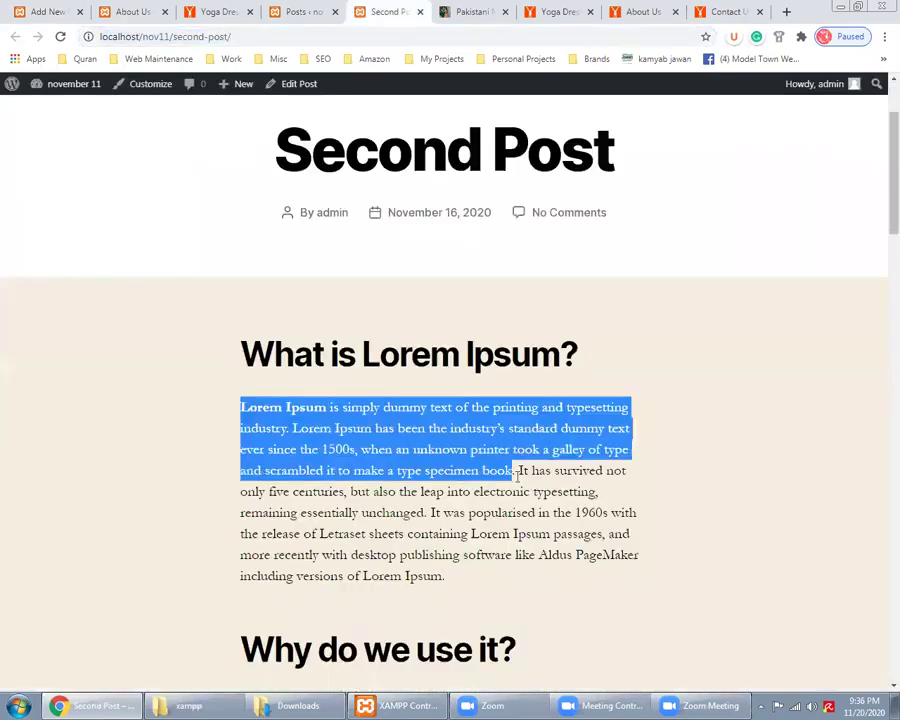
click(30, 8)
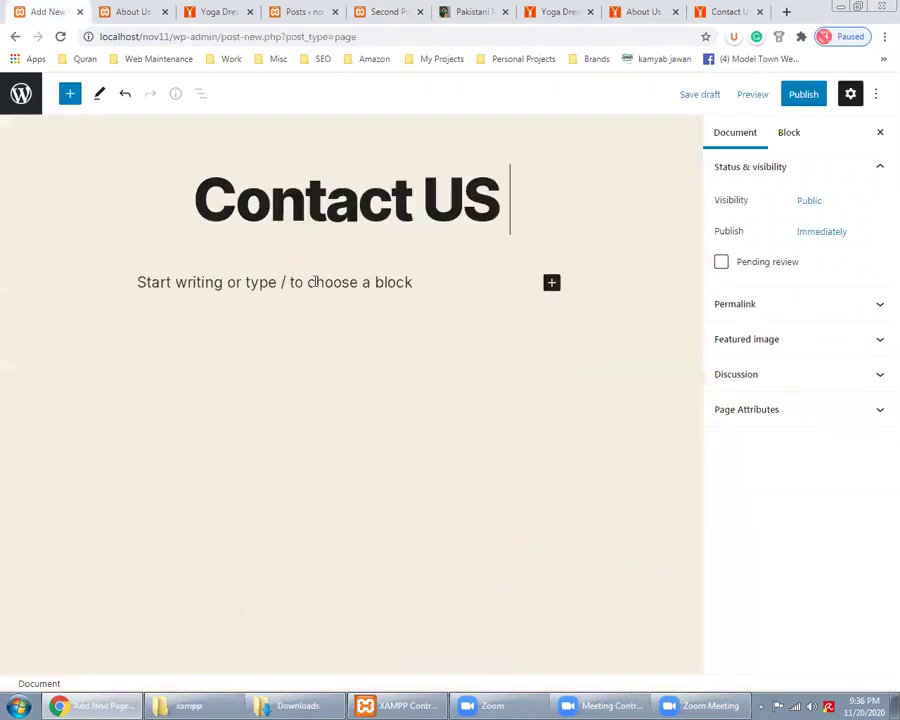
click(308, 287)
key(ctrl+v)
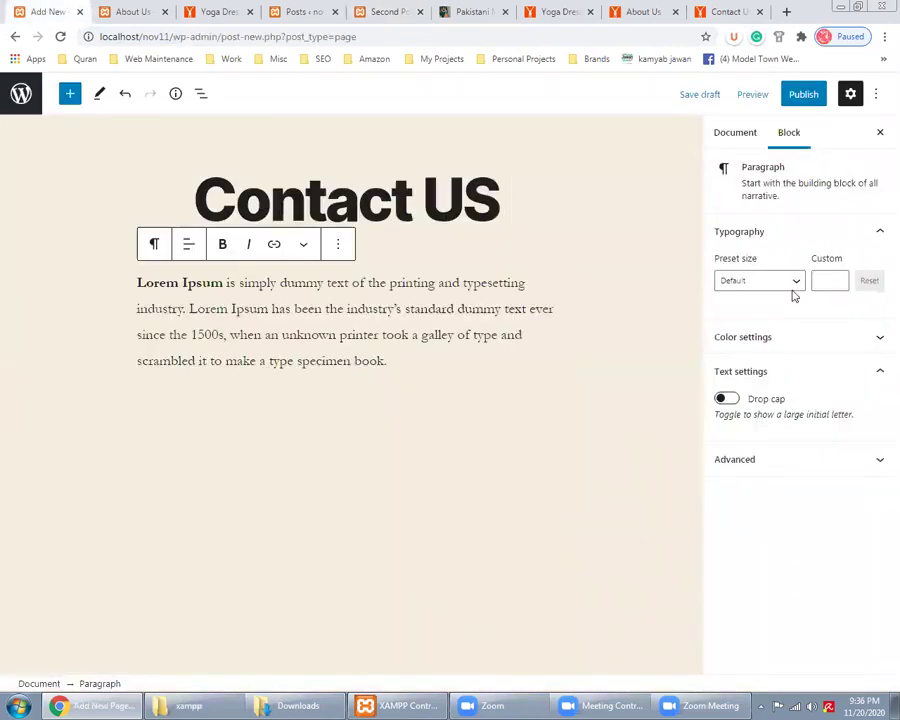
Step: Review the Contact US page's permalink, publish date and visibility options, leaving them as they are
click(740, 134)
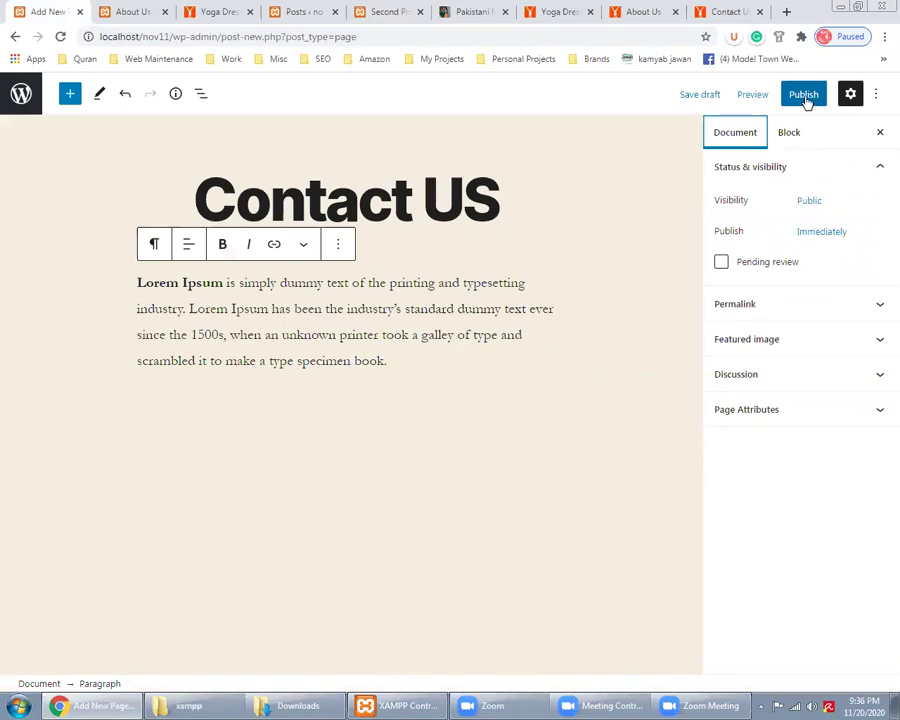
click(820, 315)
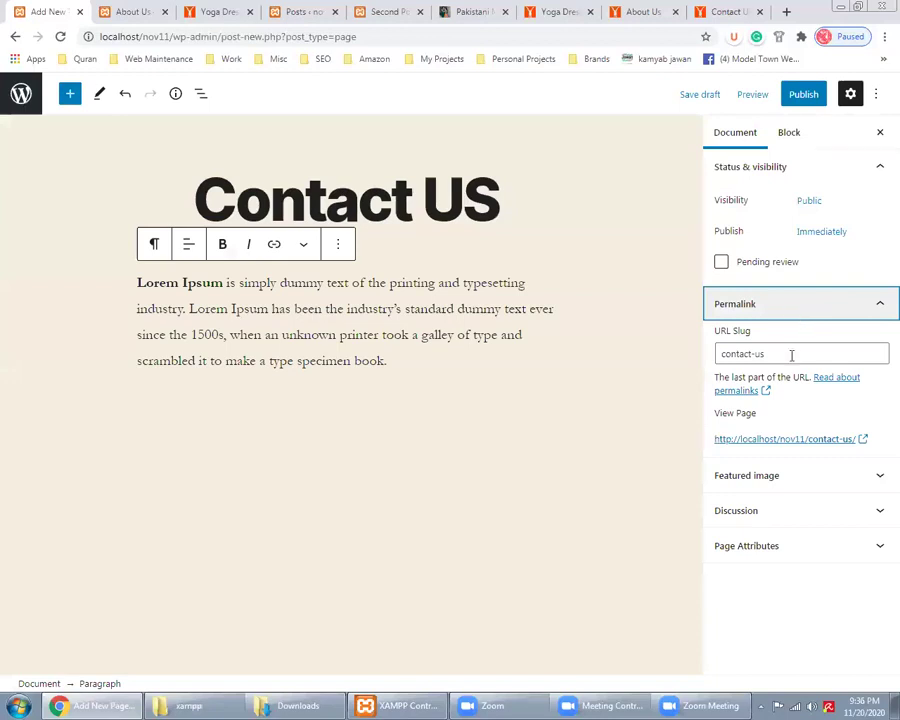
click(798, 300)
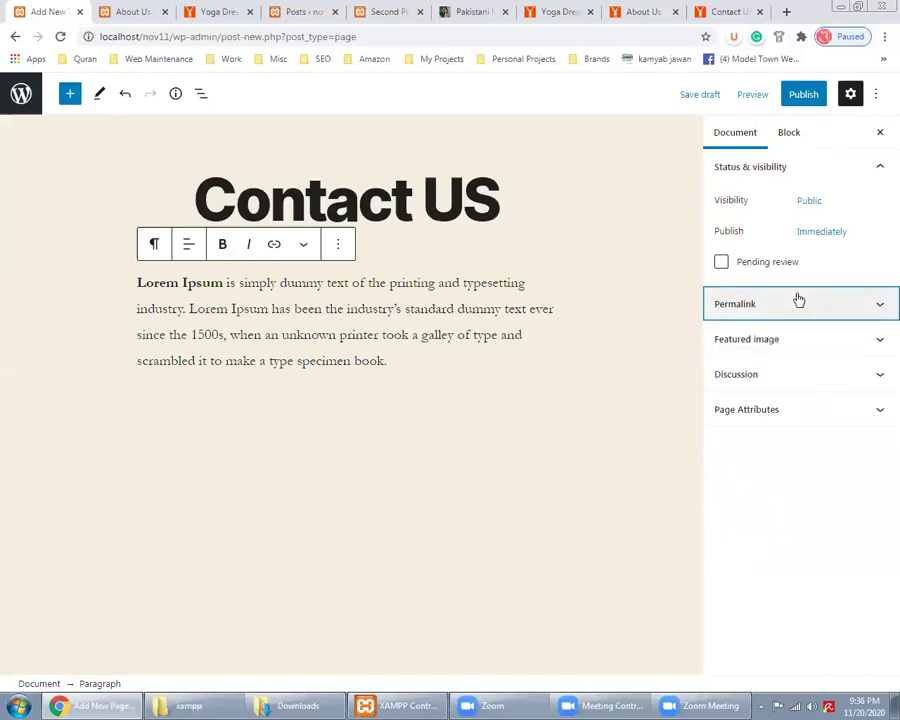
click(831, 236)
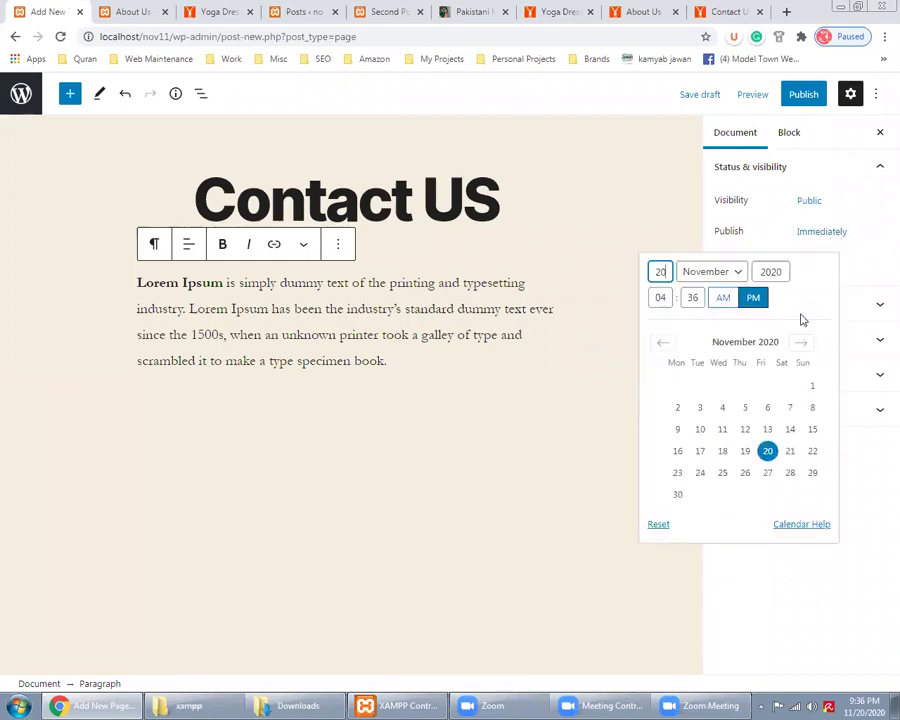
double_click(659, 274)
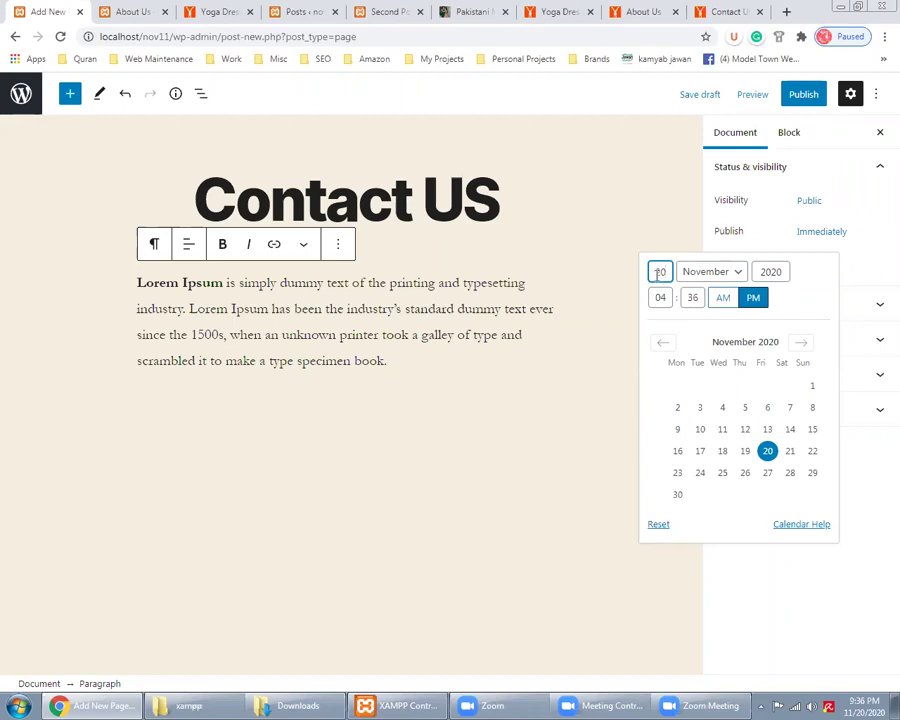
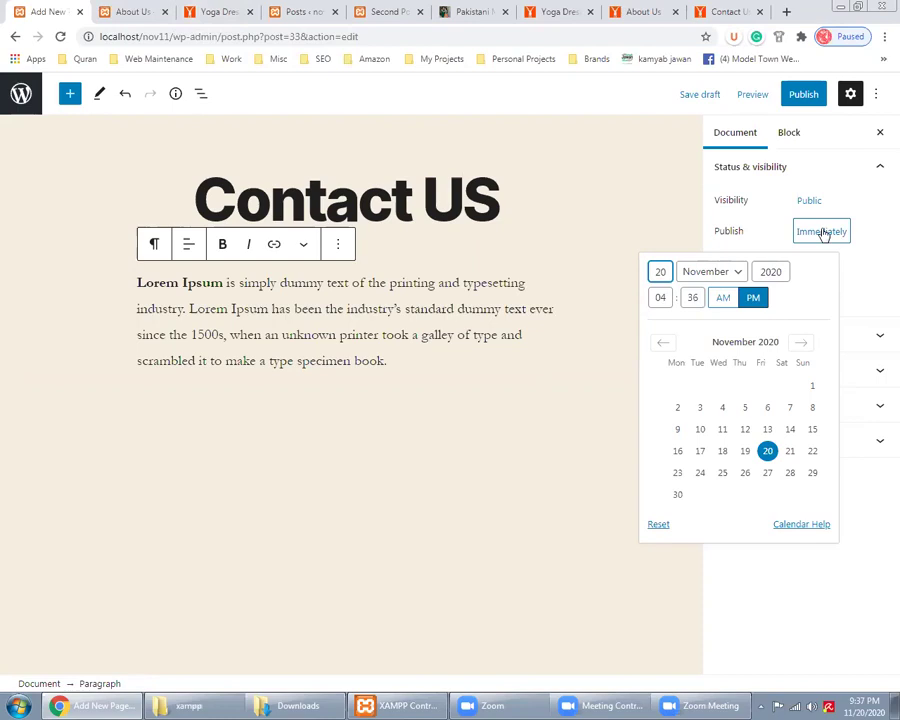
click(809, 203)
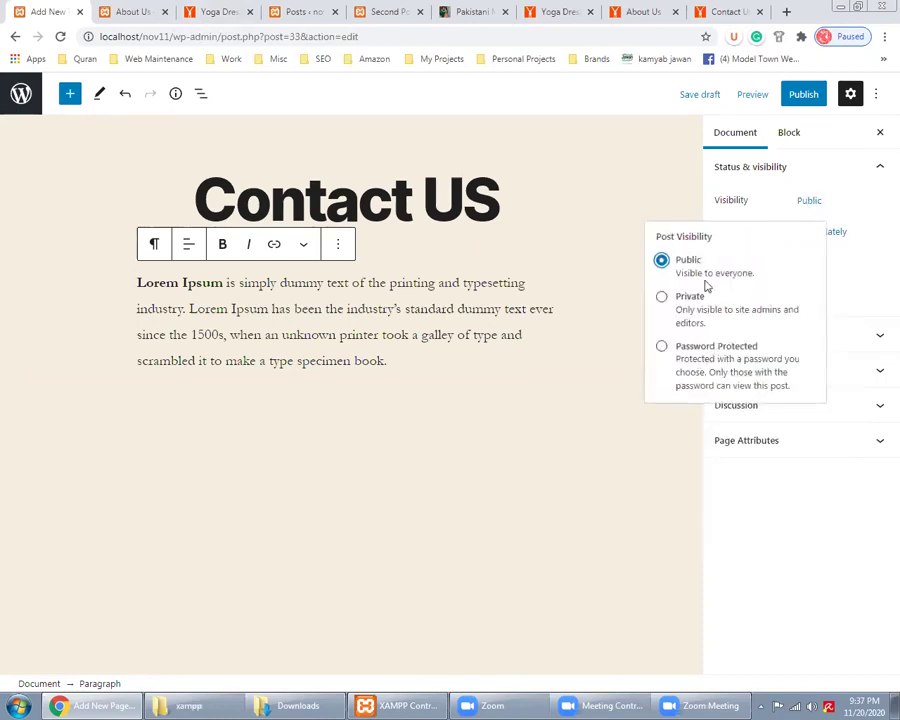
click(588, 286)
Step: Allow comments on the Contact US page in its discussion settings and publish the page
click(776, 336)
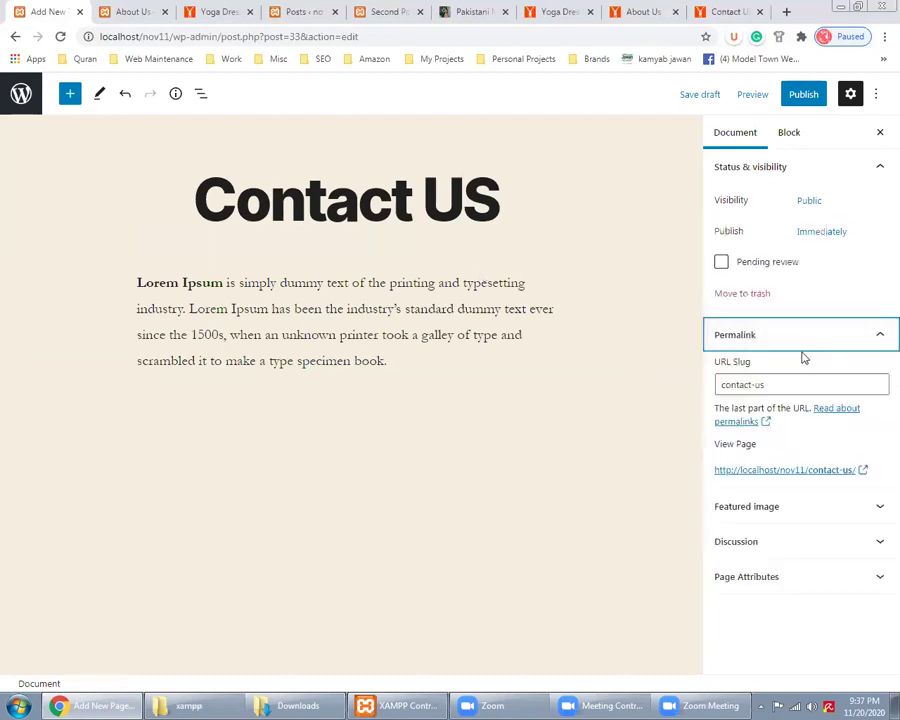
click(783, 510)
click(783, 630)
scroll(825, 395, down, 1)
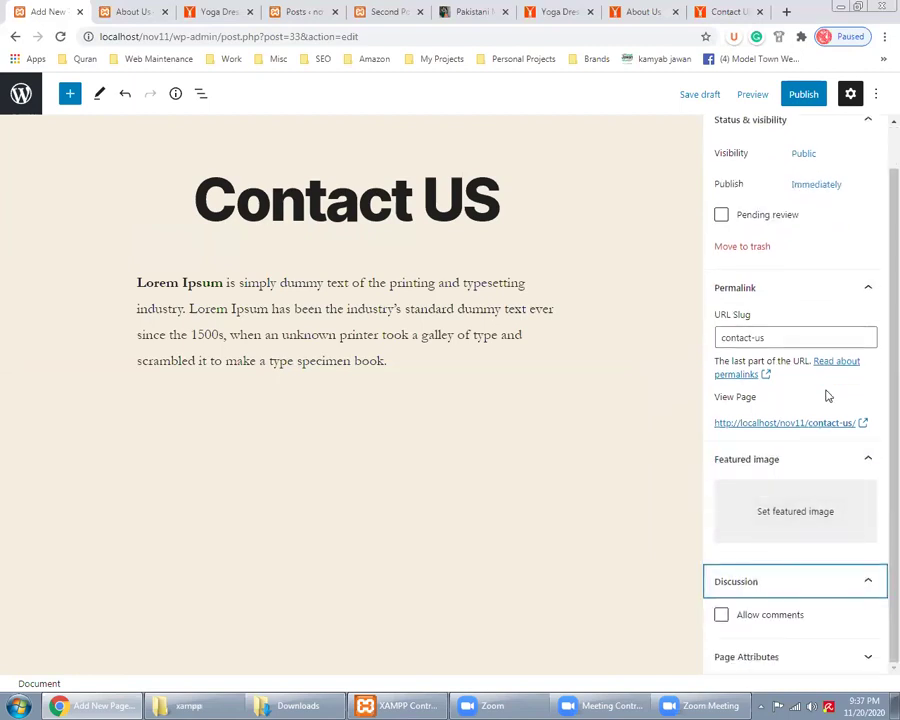
click(721, 615)
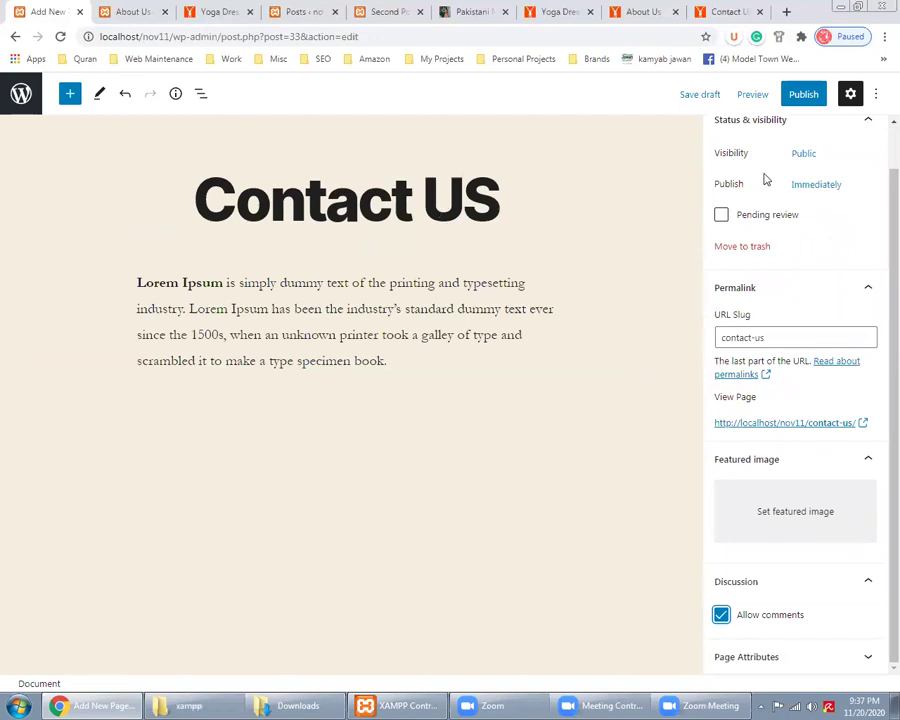
click(802, 93)
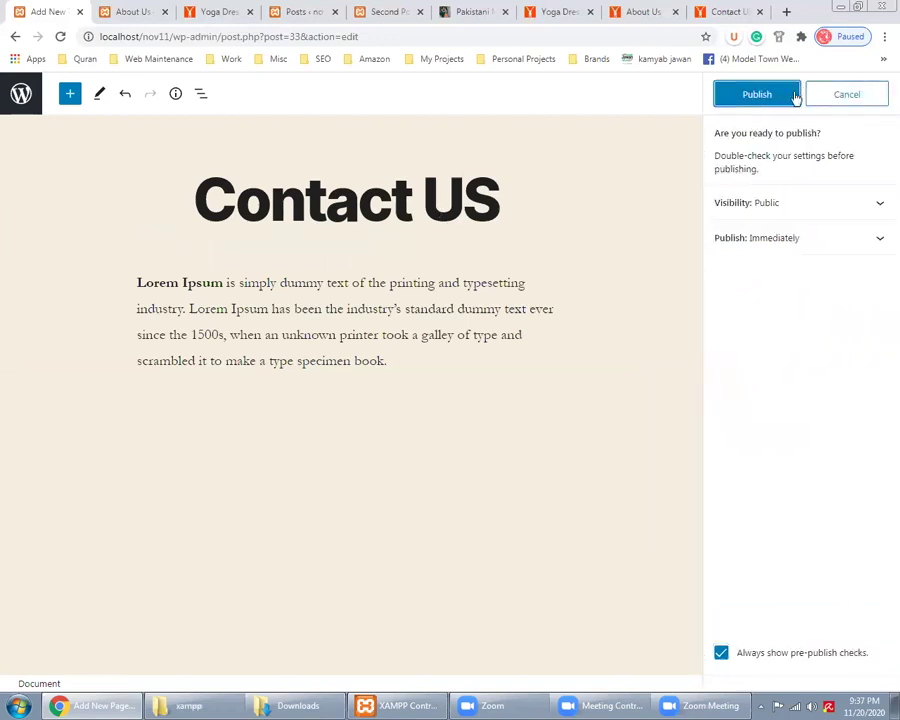
click(766, 95)
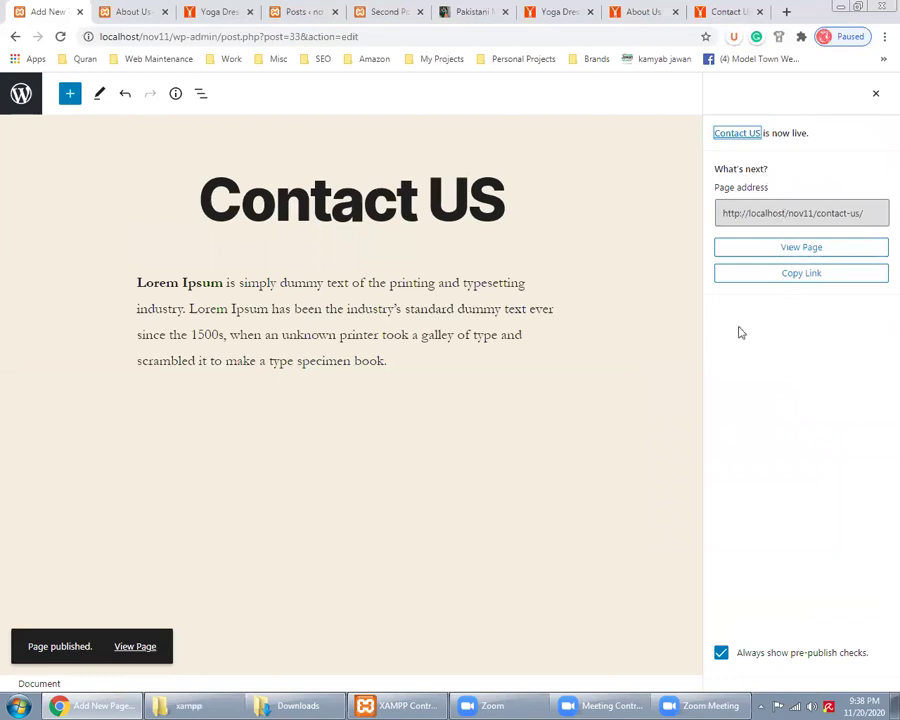
Step: Reload the live About Us page, open Contact US from the site navigation and examine its comment form
click(160, 10)
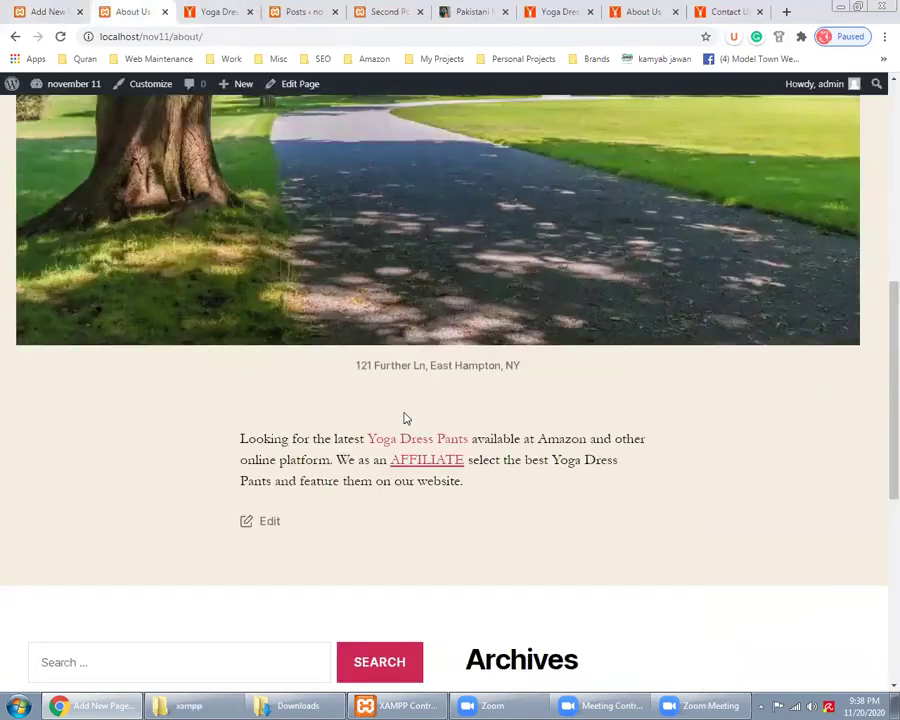
click(60, 36)
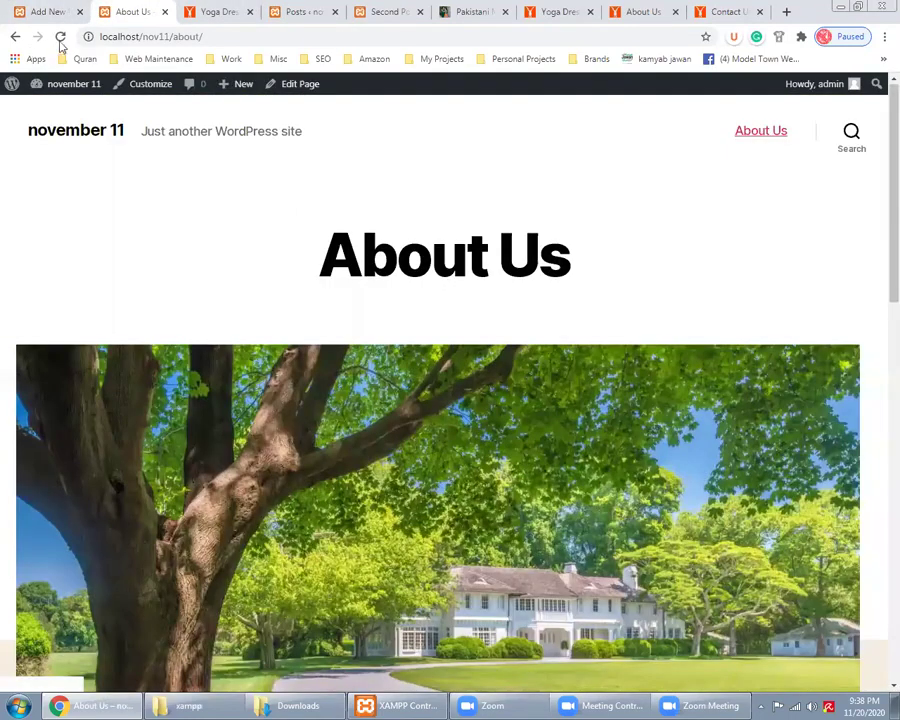
click(66, 8)
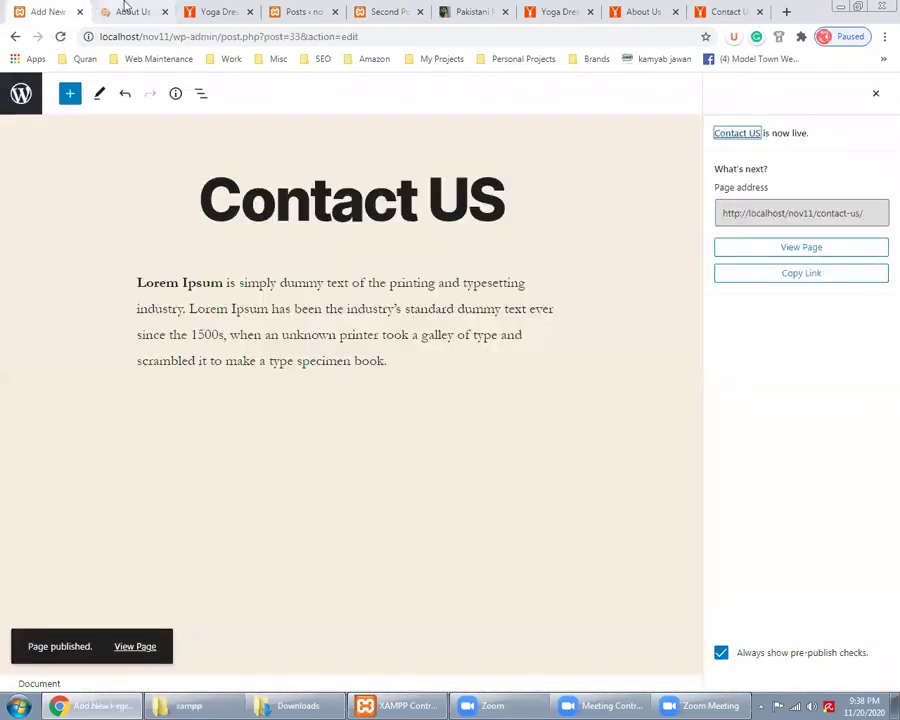
click(127, 10)
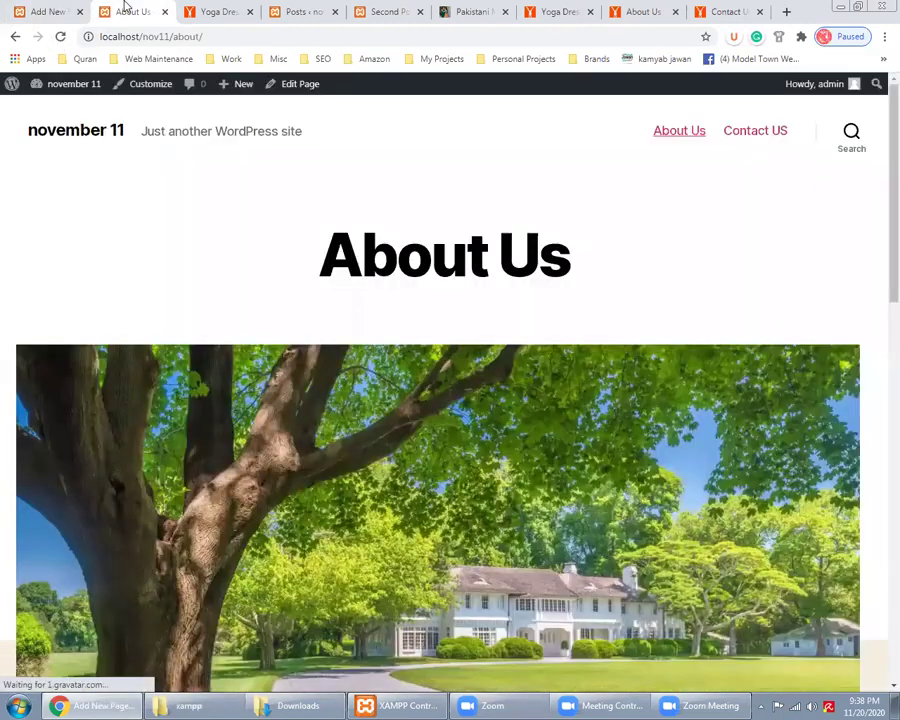
click(757, 133)
scroll(643, 414, down, 4)
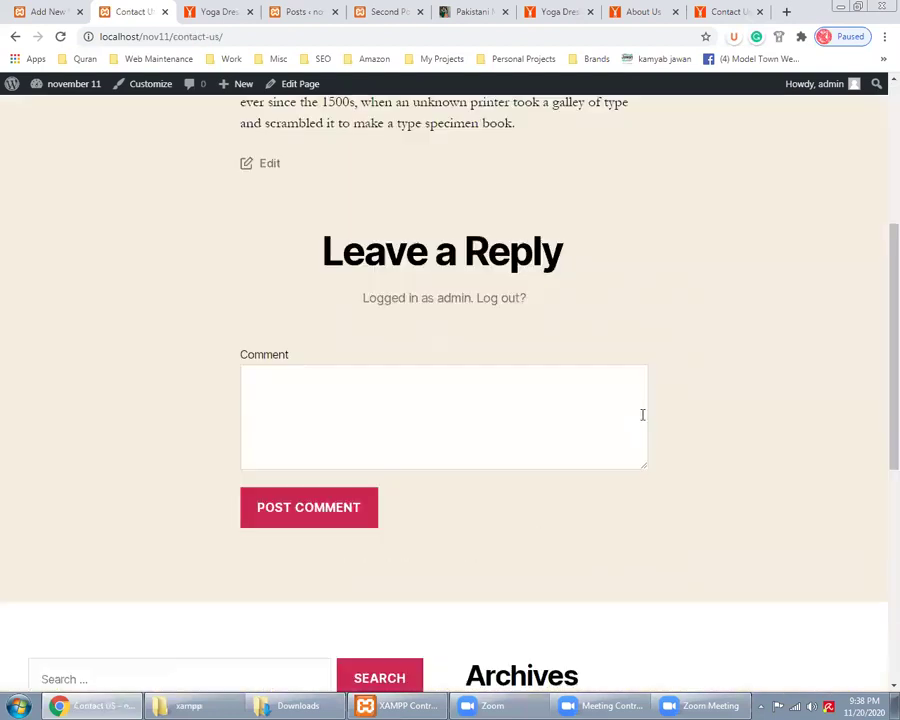
click(283, 380)
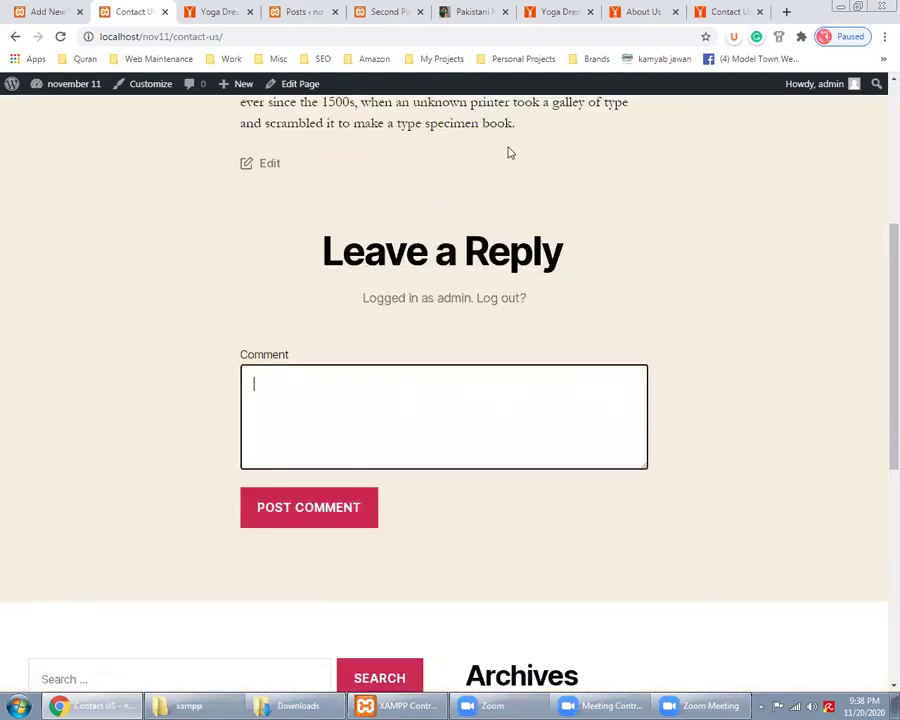
Step: Return to the Contact US editor, disallow comments on the page and update it
click(66, 6)
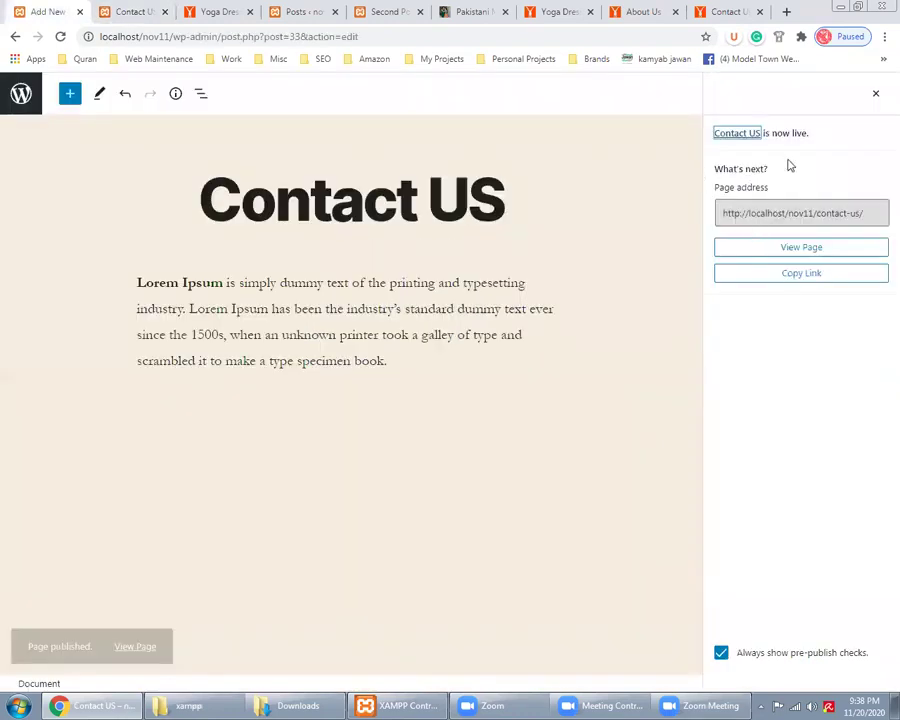
click(875, 93)
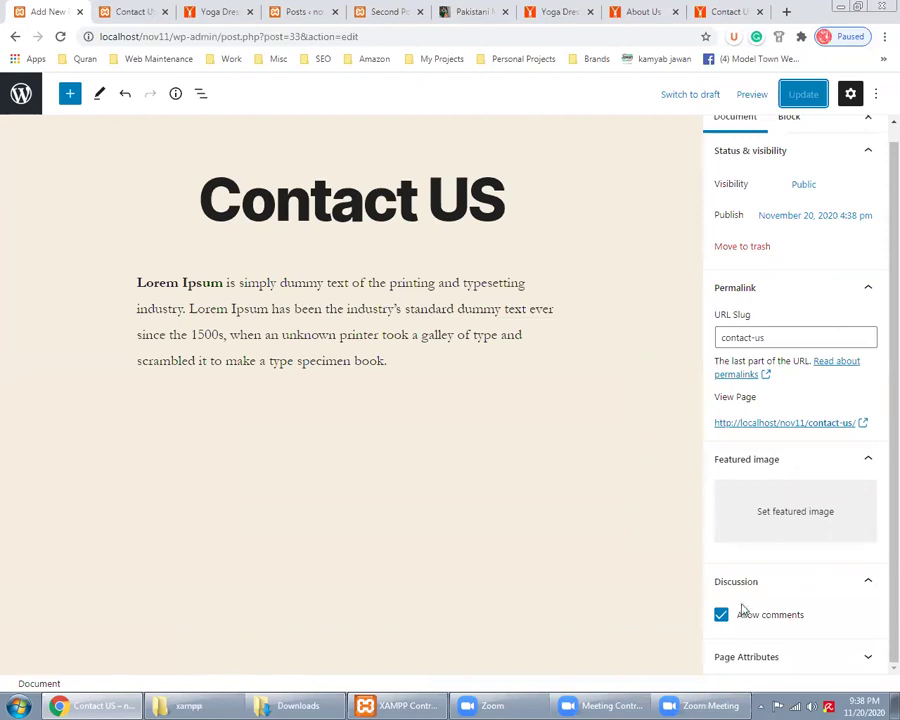
click(720, 615)
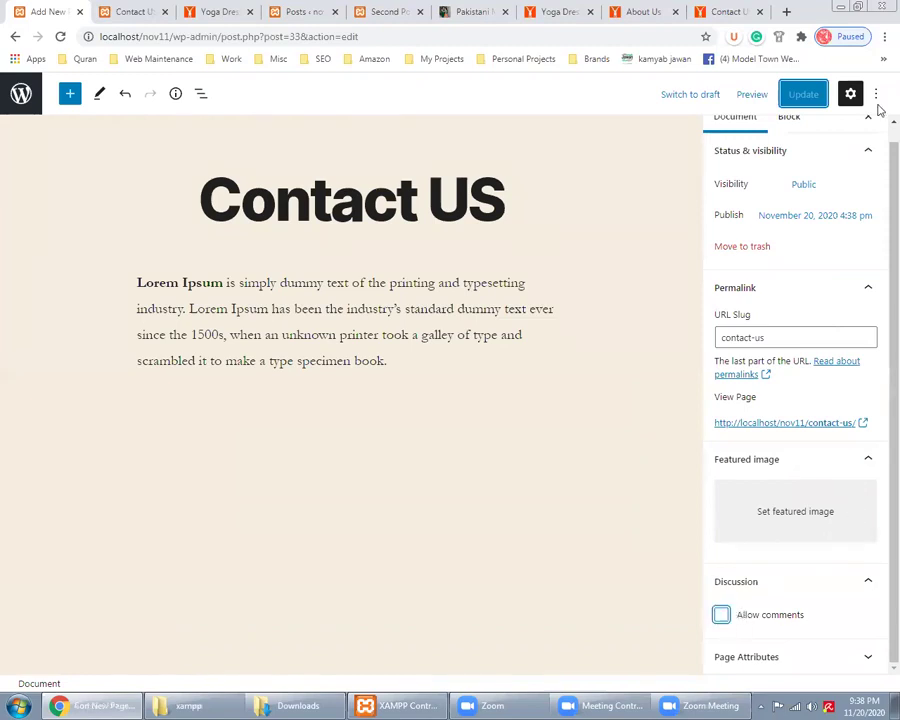
click(803, 94)
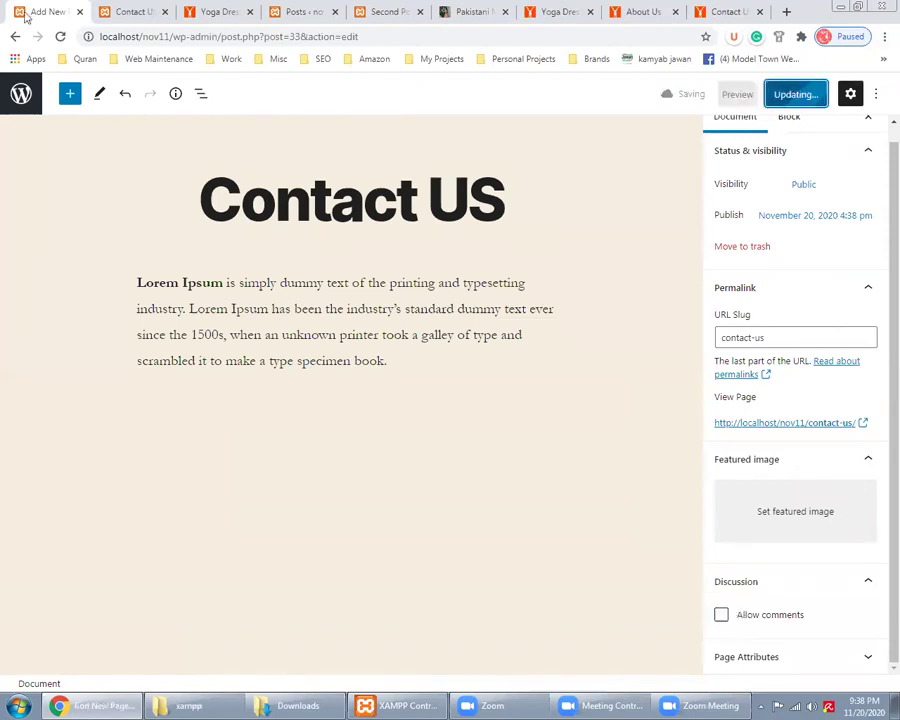
Step: Reload the live Contact US page and check whether the comment form is still there
click(128, 11)
click(60, 38)
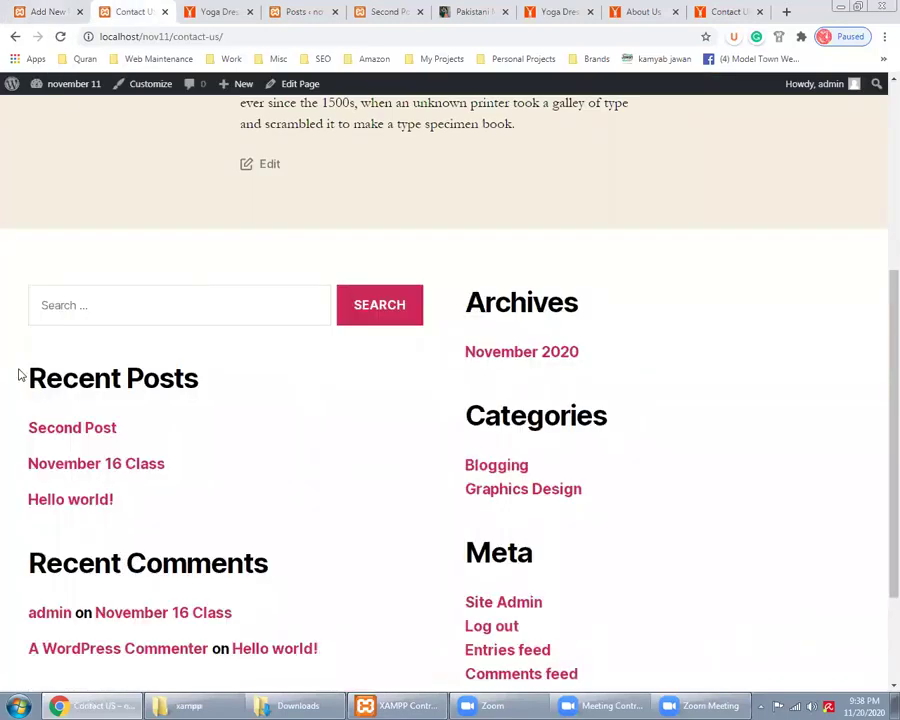
scroll(18, 375, up, 5)
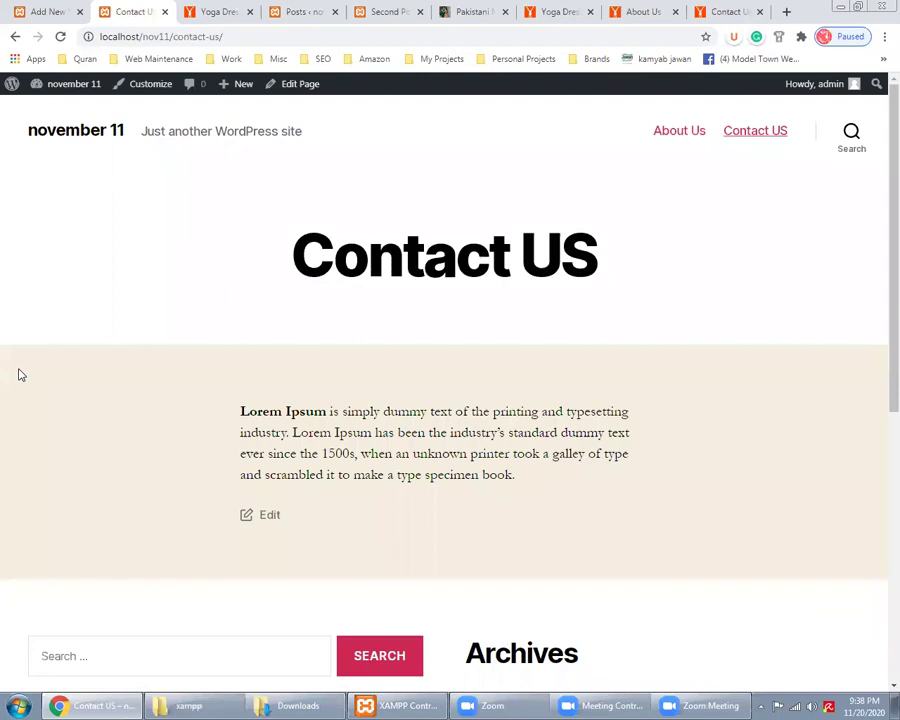
Step: Expand the page attributes in the Contact US editor and view the available page templates
click(52, 9)
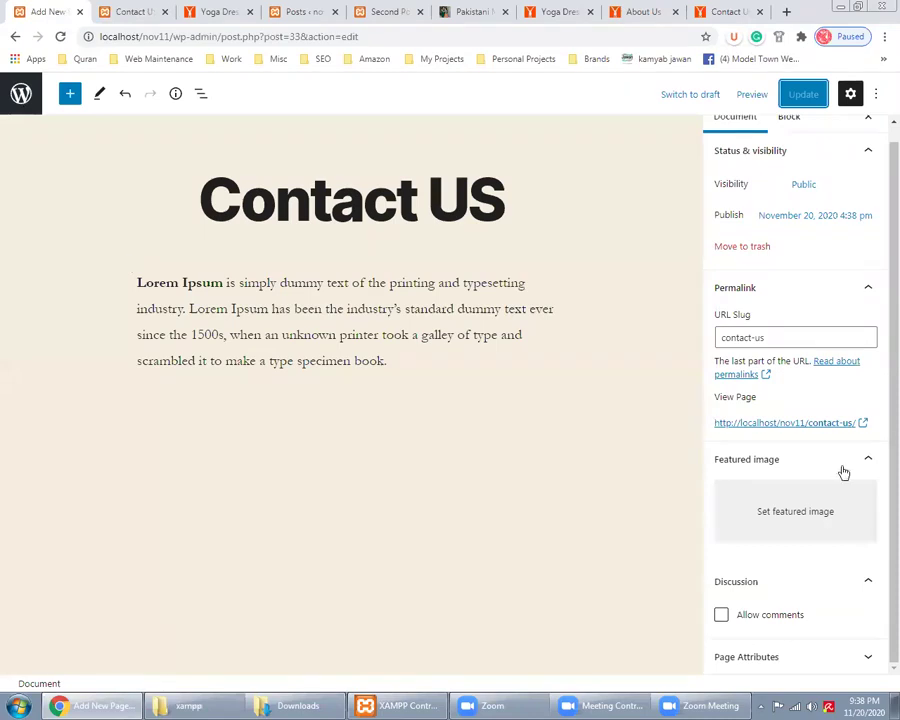
click(828, 669)
scroll(840, 630, down, 1)
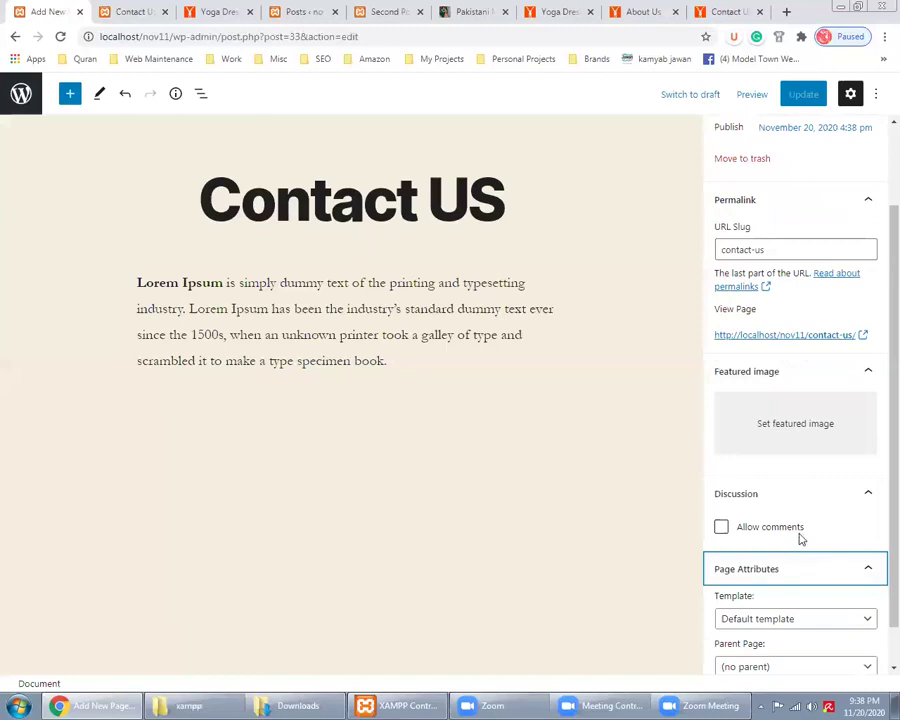
scroll(814, 528, down, 1)
click(828, 572)
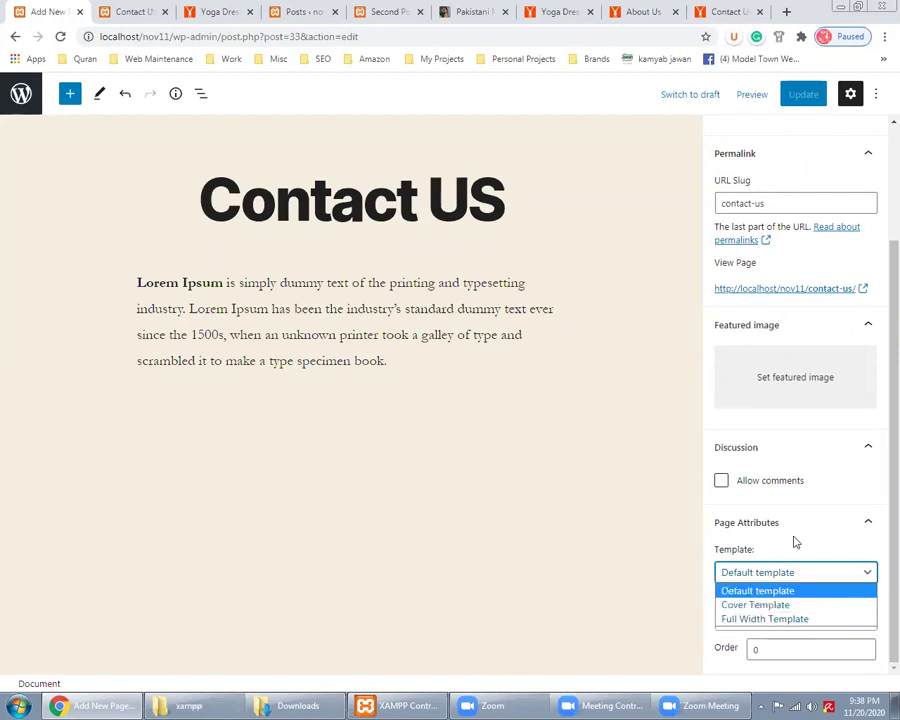
Step: Examine the layout of the live Contact US page under the default template, then return to its editor
click(133, 11)
scroll(296, 266, down, 1)
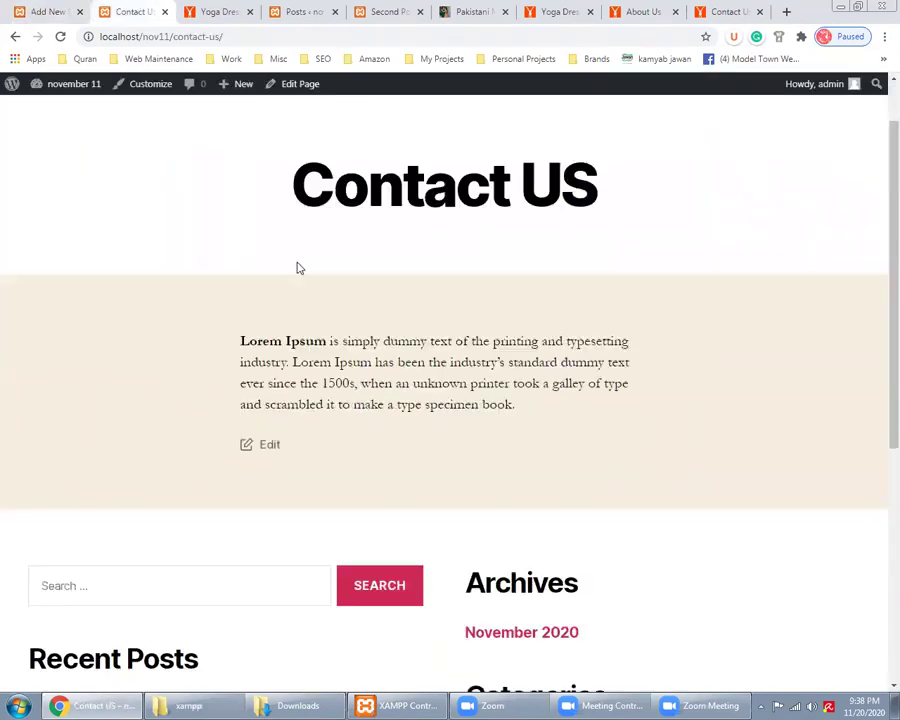
scroll(325, 276, down, 5)
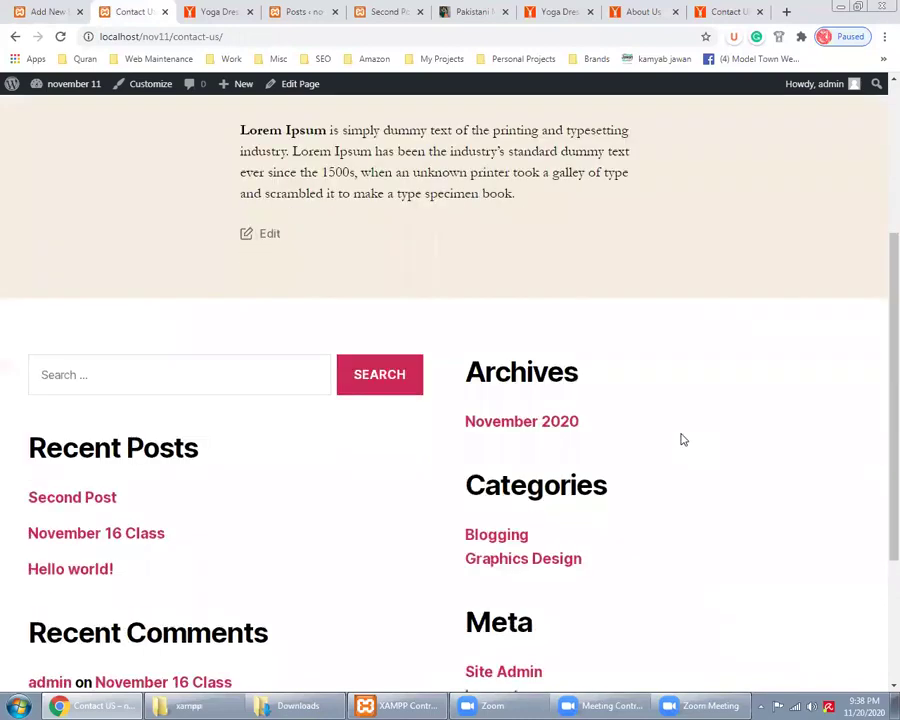
scroll(683, 442, up, 4)
click(68, 8)
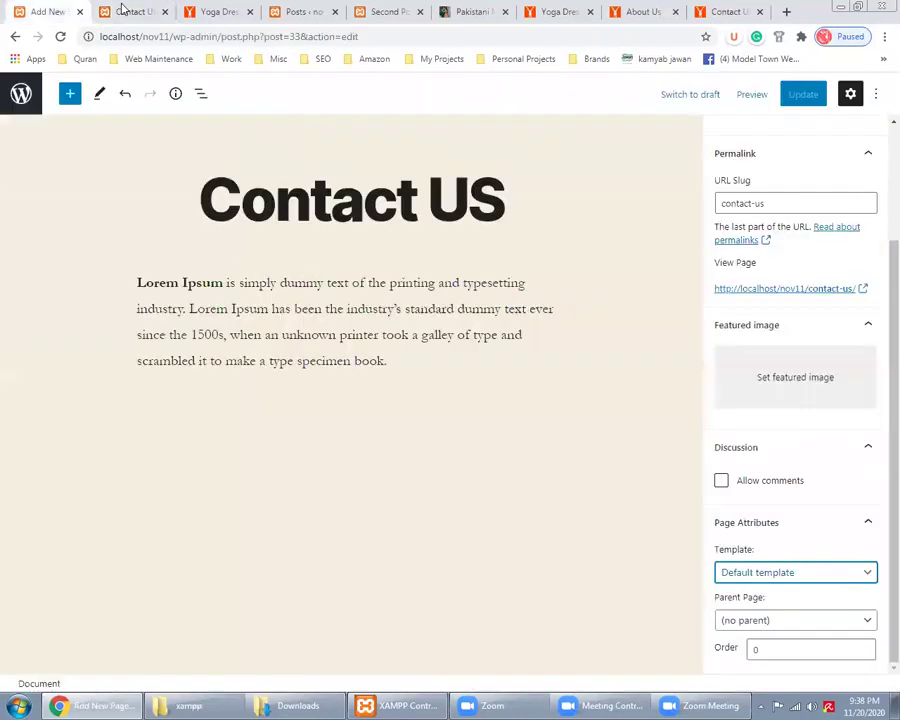
Step: Apply the Cover Template to the Contact US page and update it
click(800, 574)
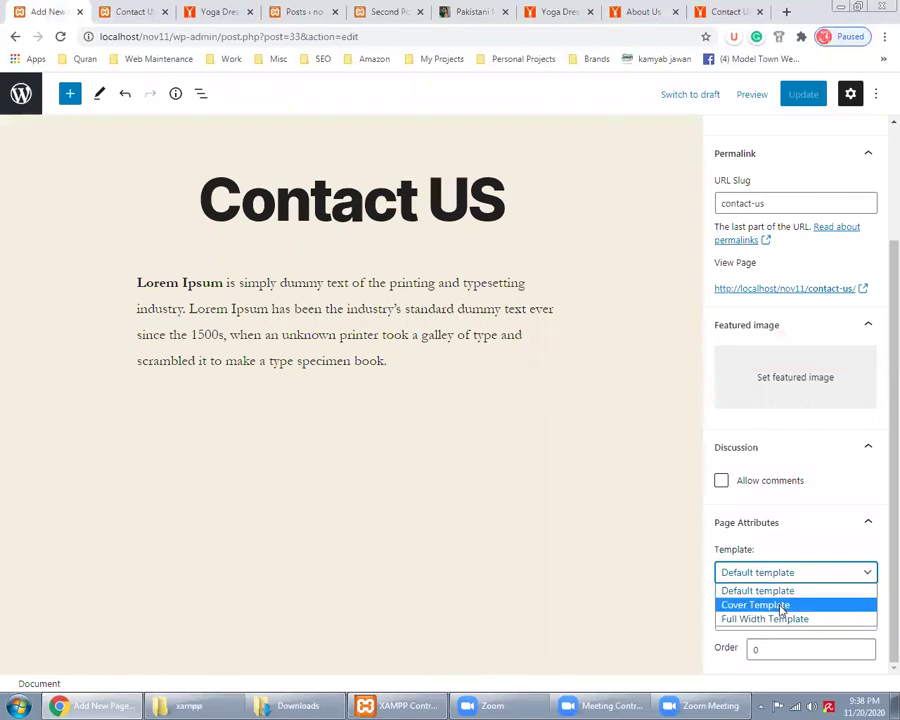
click(782, 606)
click(797, 99)
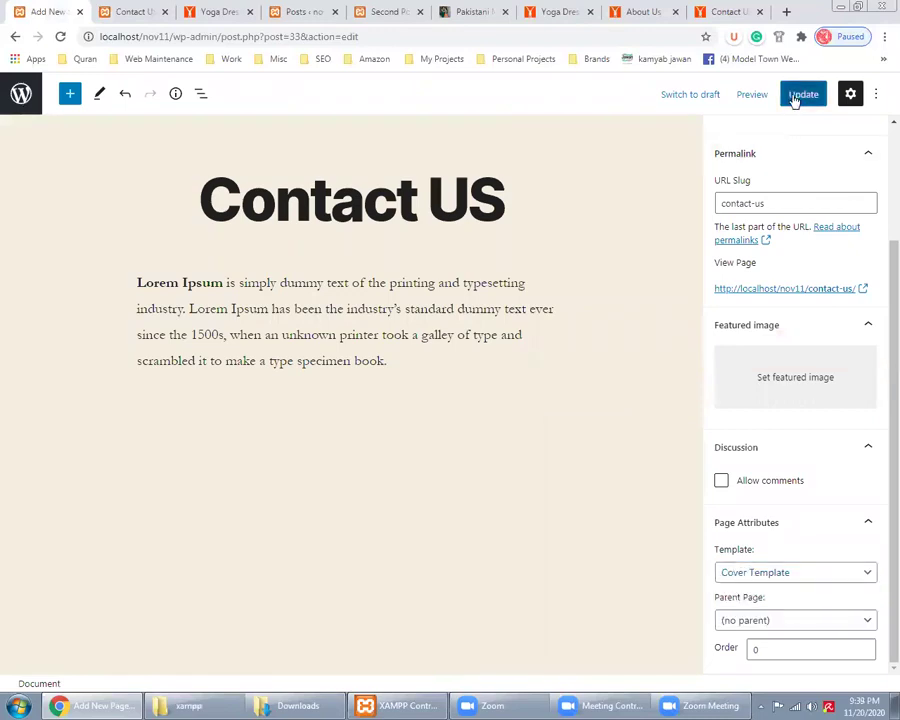
Step: Reload the live Contact US page, then open the live About Us page and examine its layout
click(133, 8)
key(F5)
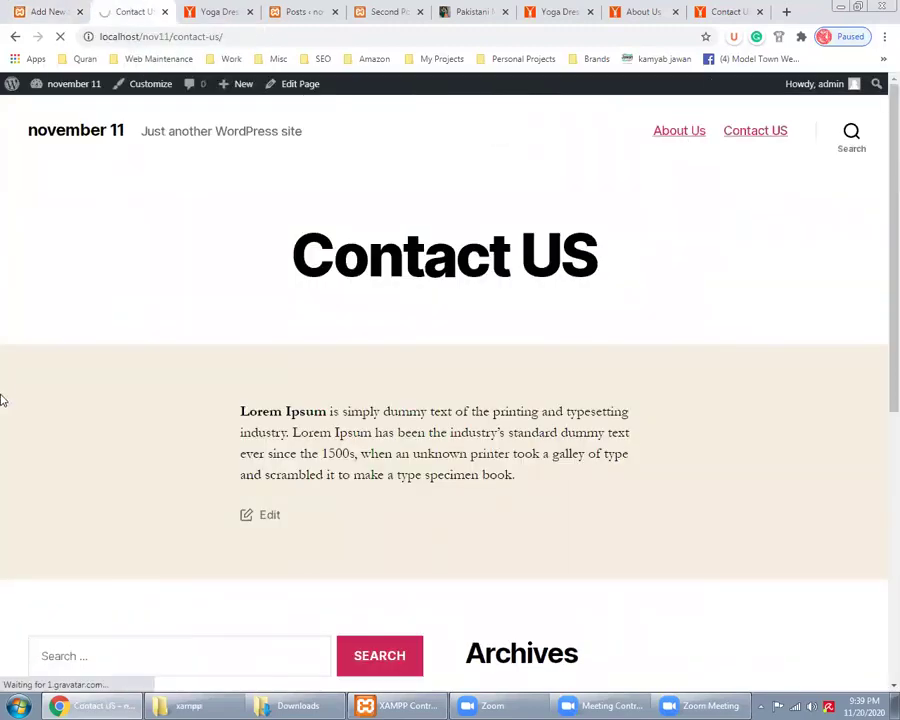
scroll(3, 399, down, 10)
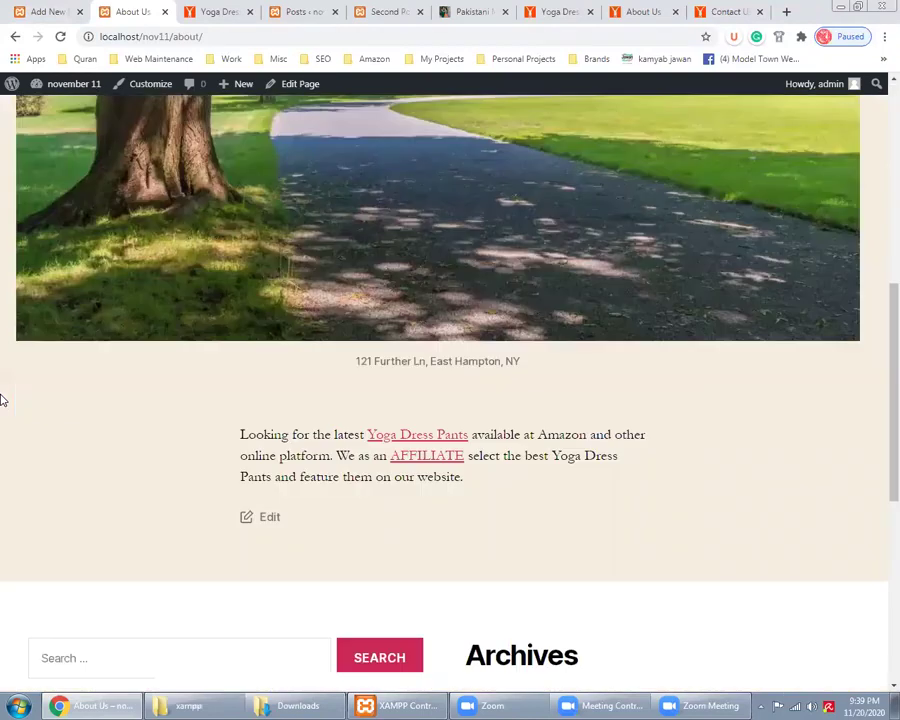
scroll(3, 399, up, 4)
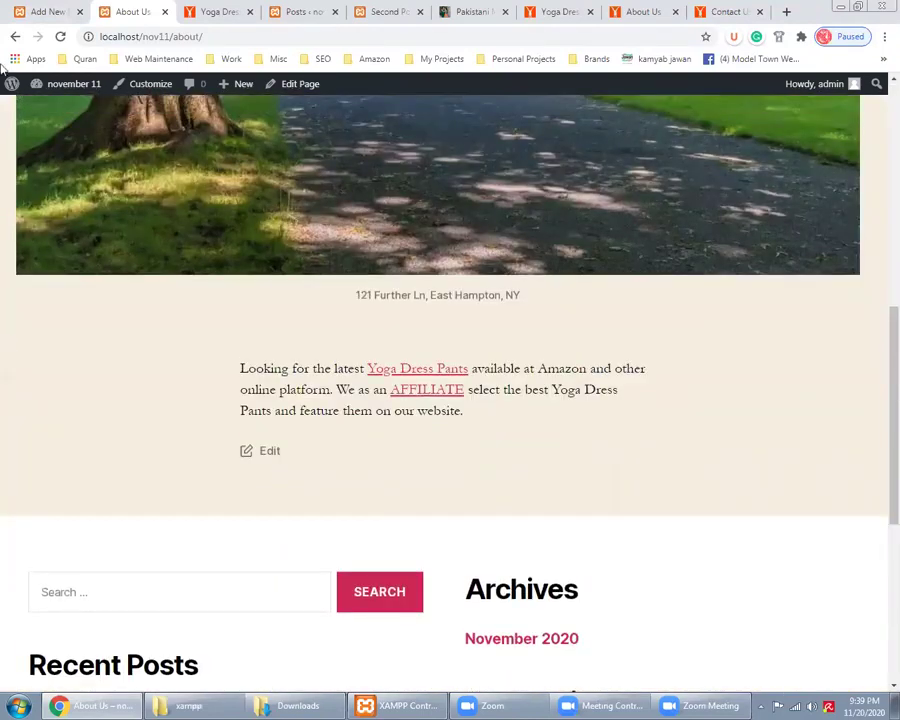
Step: Return to the Contact US editor, apply the Full Width Template and update the page
click(33, 10)
click(760, 573)
click(762, 616)
click(803, 97)
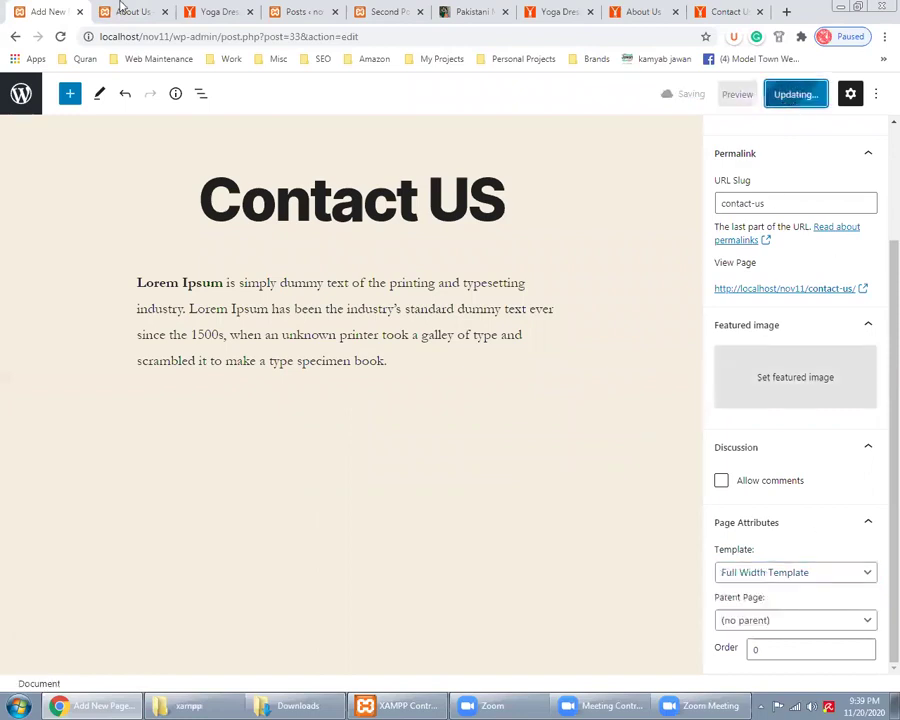
Step: Reload the live About Us page and examine its layout down to the footer
click(126, 11)
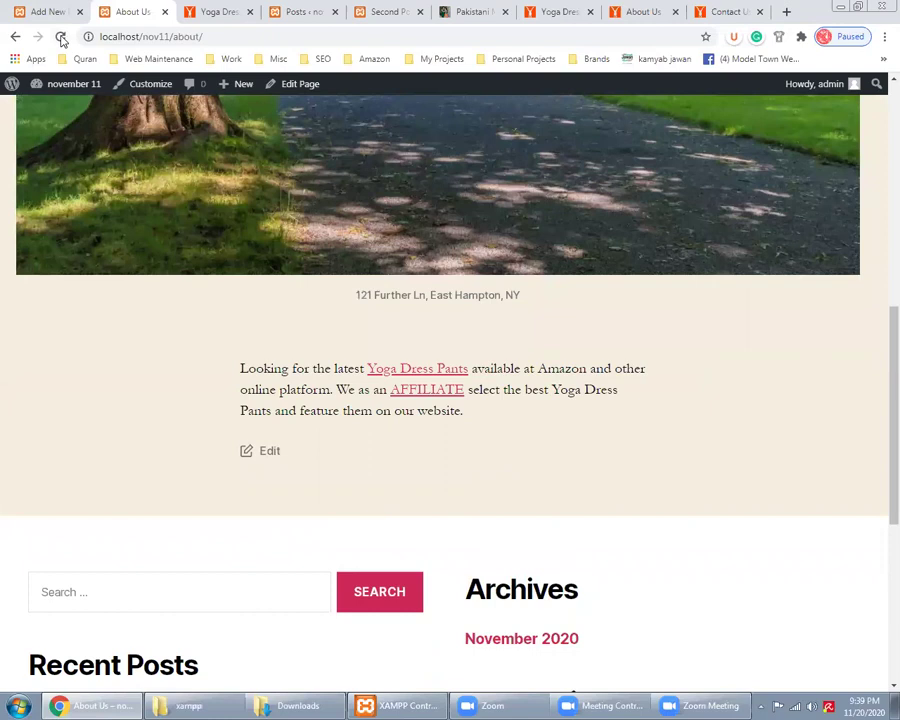
click(60, 37)
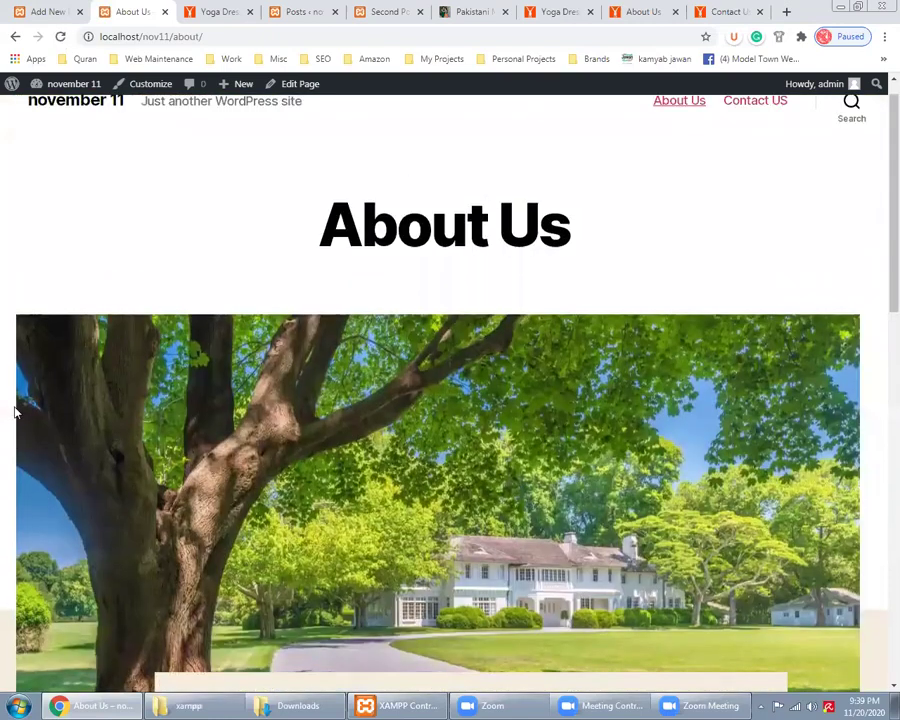
scroll(15, 411, down, 10)
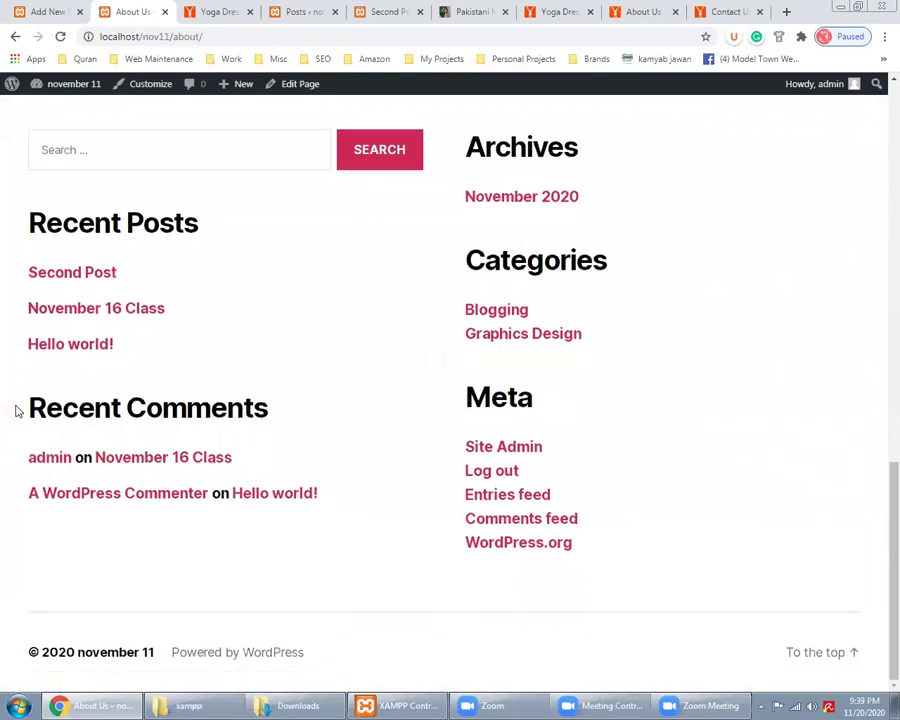
Step: Set the Contact US page back to the Default template, update it and leave its editor for the pages list
click(14, 8)
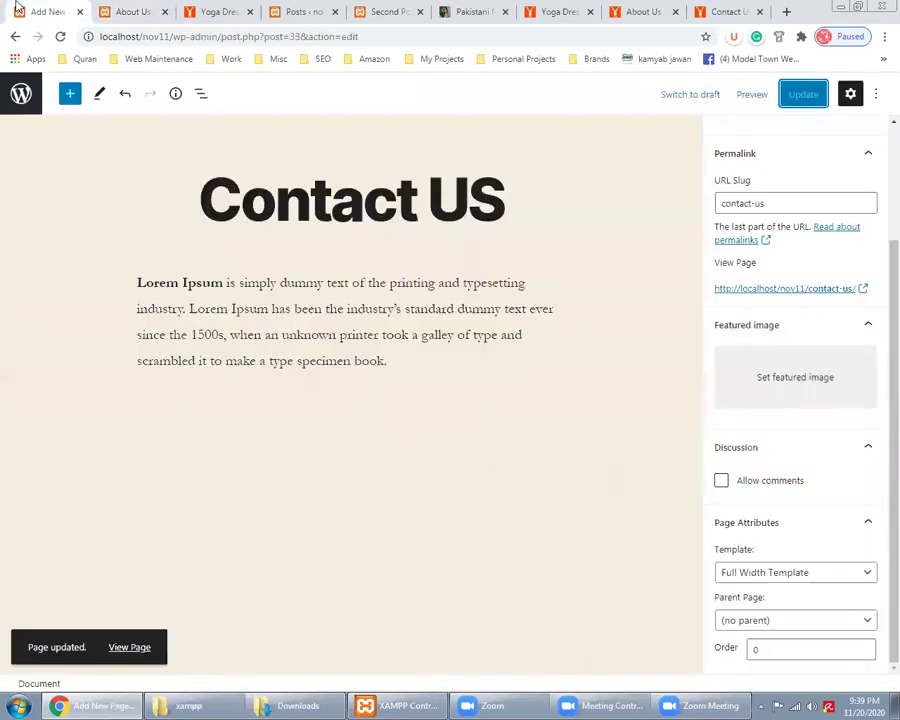
click(779, 576)
click(773, 540)
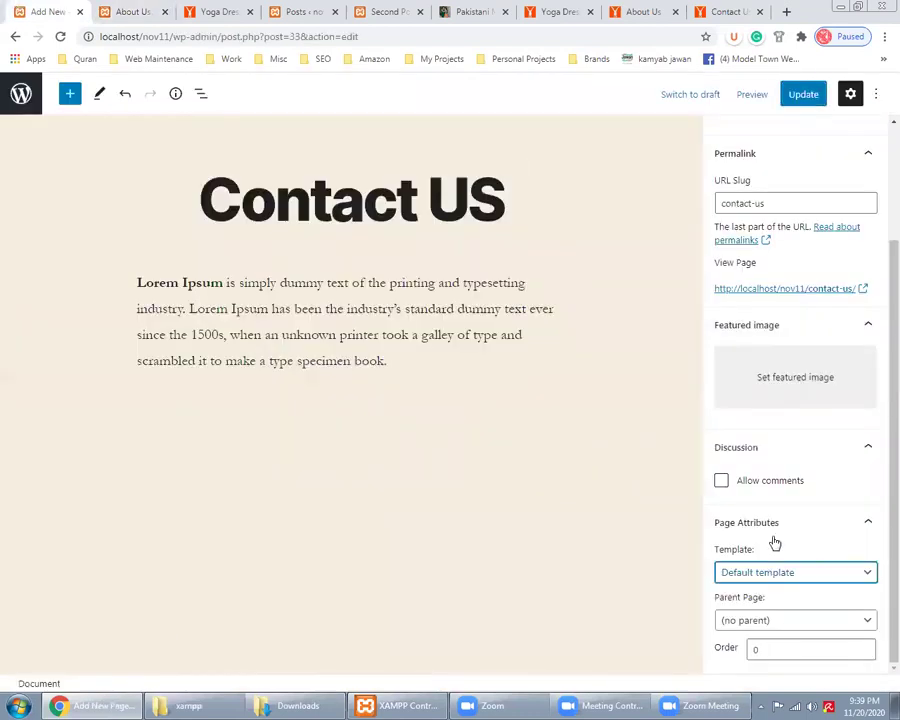
click(796, 95)
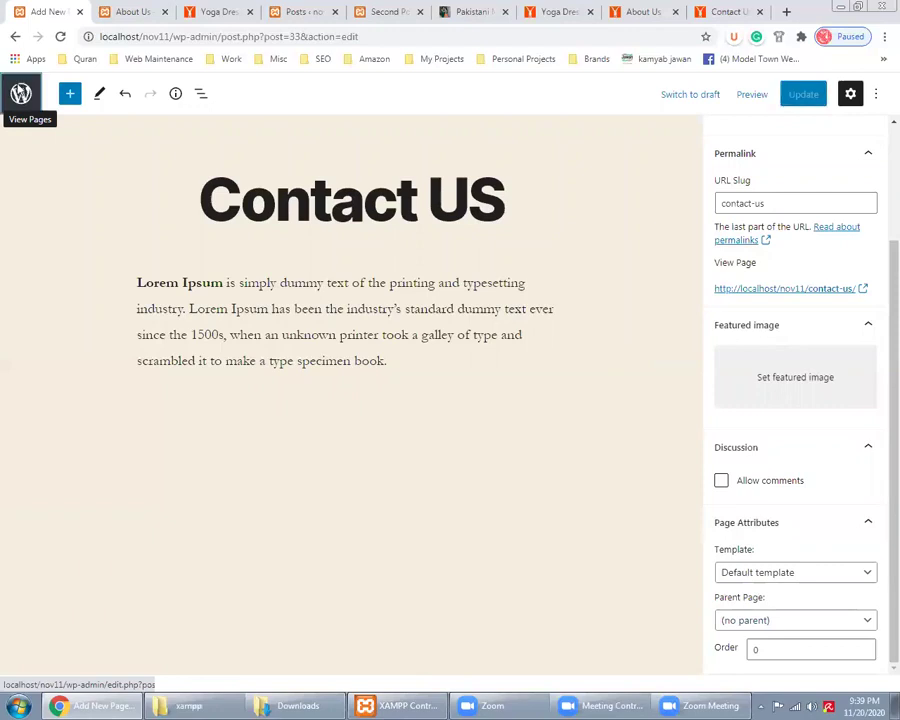
click(20, 92)
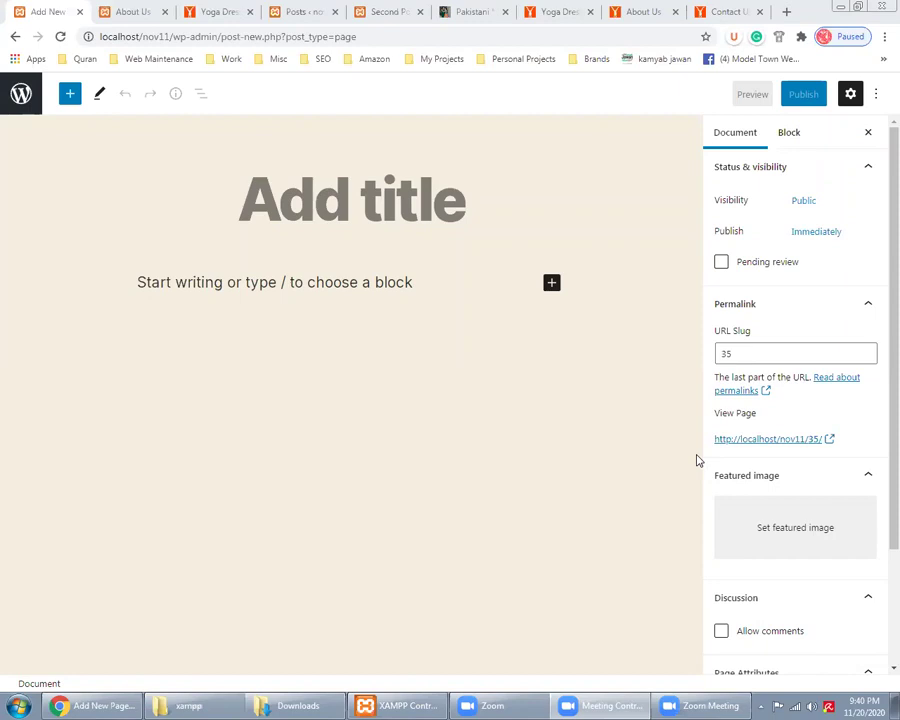
Step: Search the web for "best wordpress themes" in a new browser tab
click(787, 13)
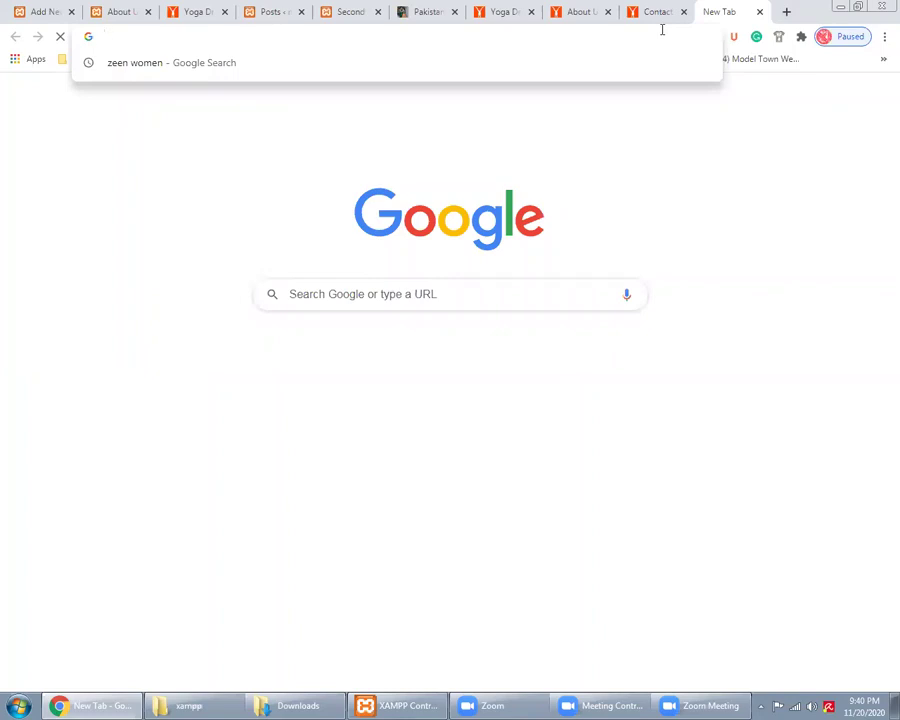
text(betheme)
key(ctrl+a)
text(best wordpress)
text( themes)
key(Return)
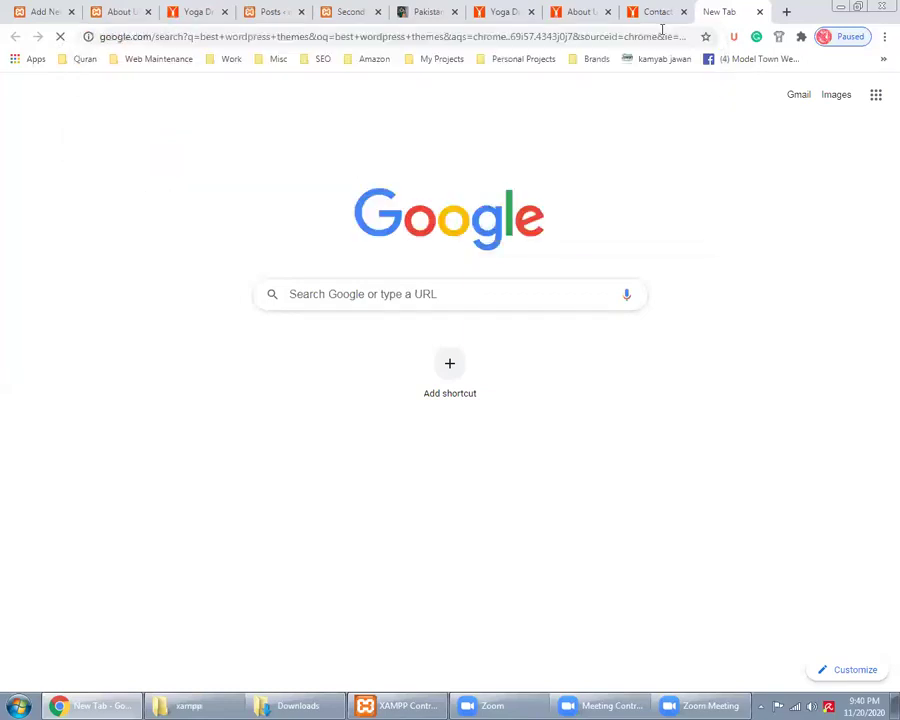
Step: Change the web search to "best wordpress blog themes" and look through the results
click(661, 35)
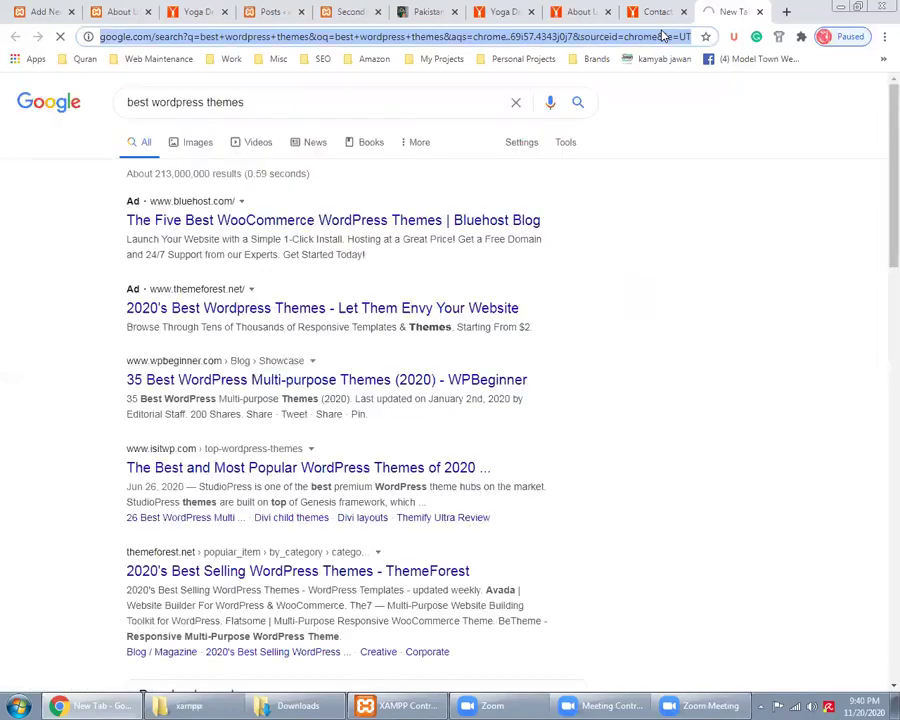
text(best wordpress blog themes)
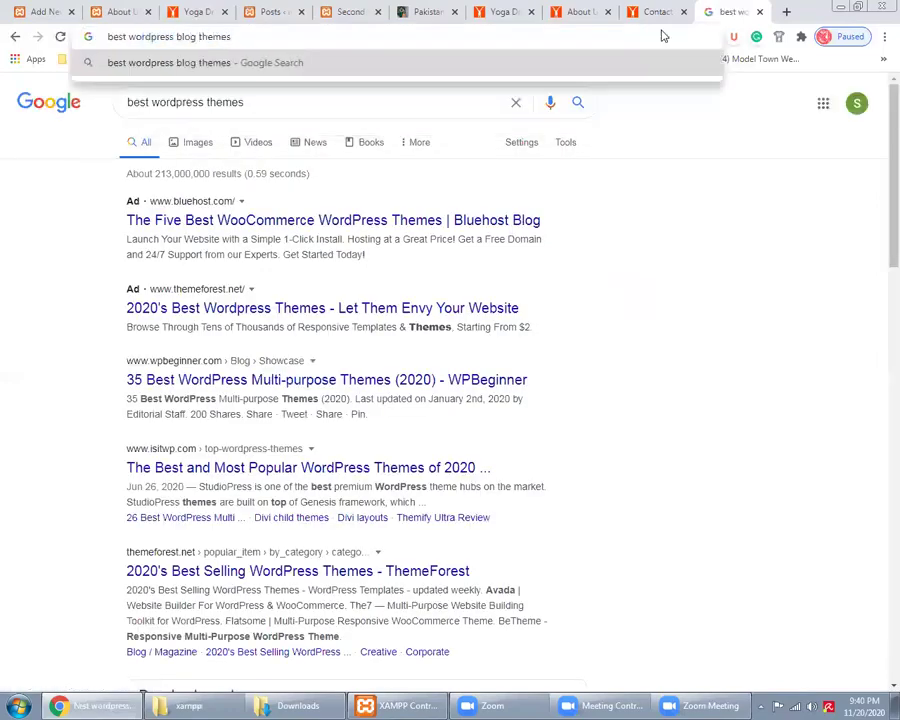
key(Return)
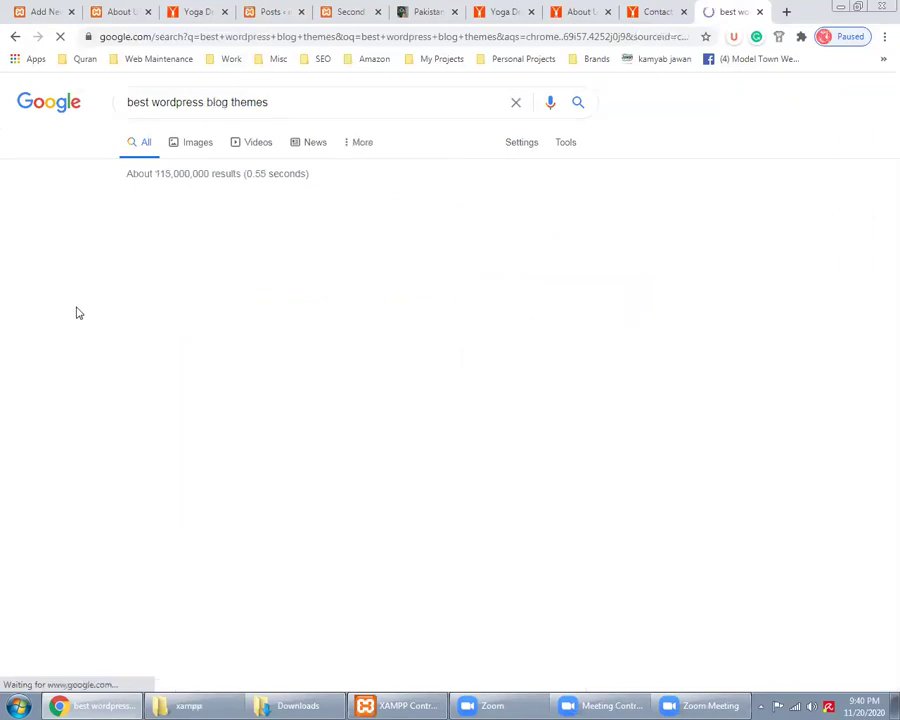
scroll(53, 303, down, 5)
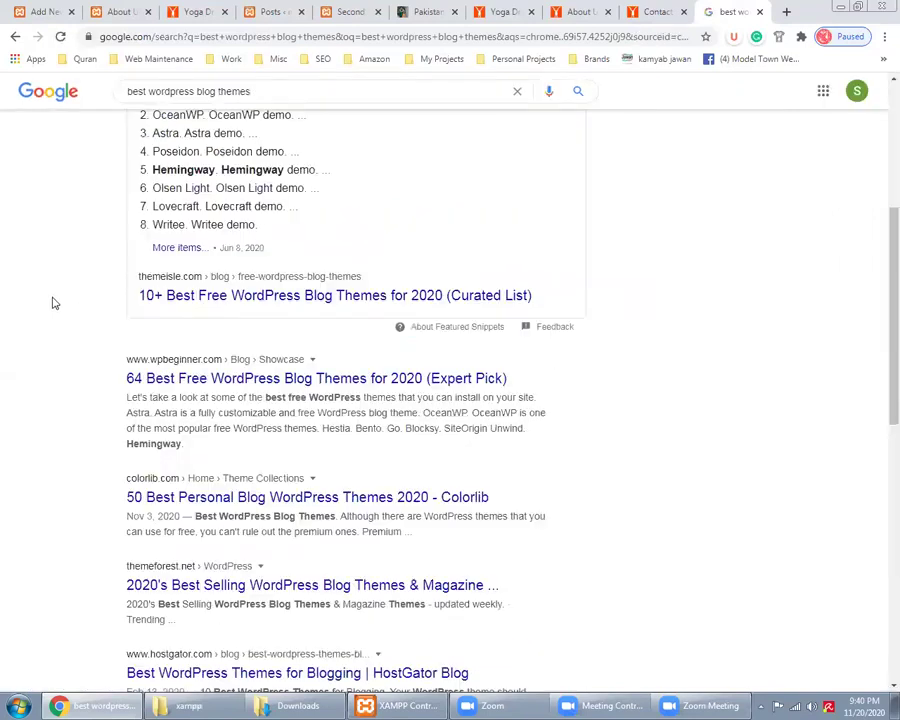
scroll(118, 255, up, 2)
scroll(115, 252, down, 1)
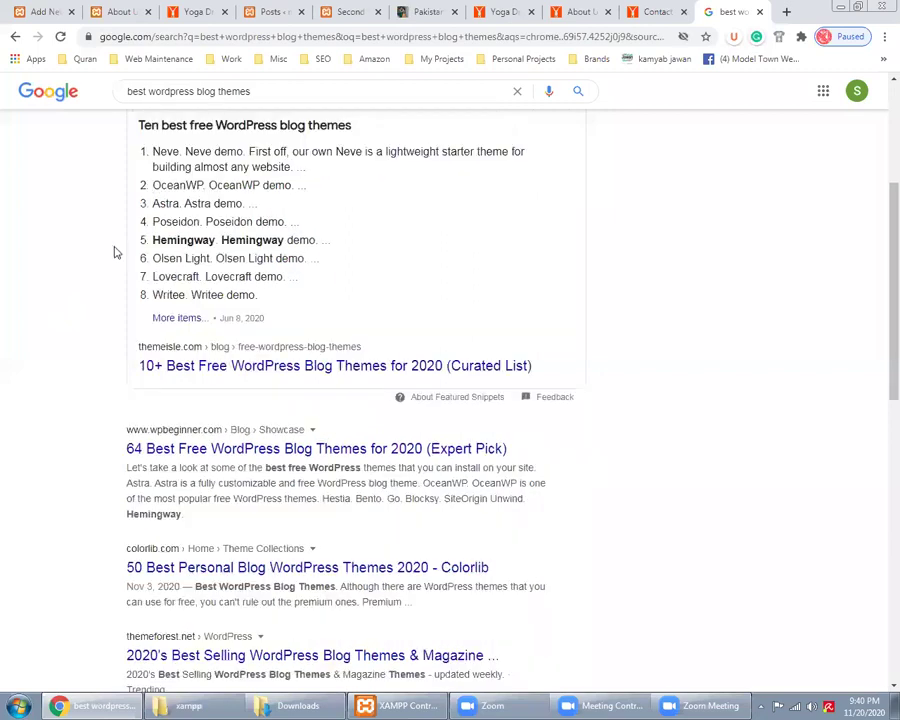
Step: Run a web search for the theme name Hemingway from the list of best free WordPress blog themes
double_click(170, 240)
right_click(184, 242)
click(228, 267)
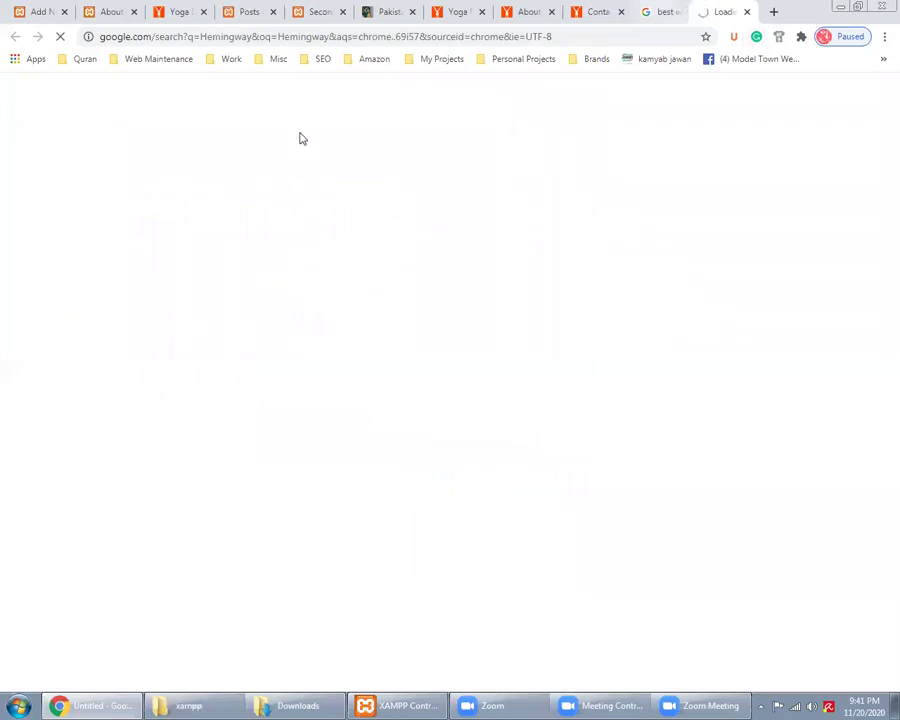
Step: Refine the Hemingway search to "hemingway wordpress theme"
click(235, 109)
text(wird)
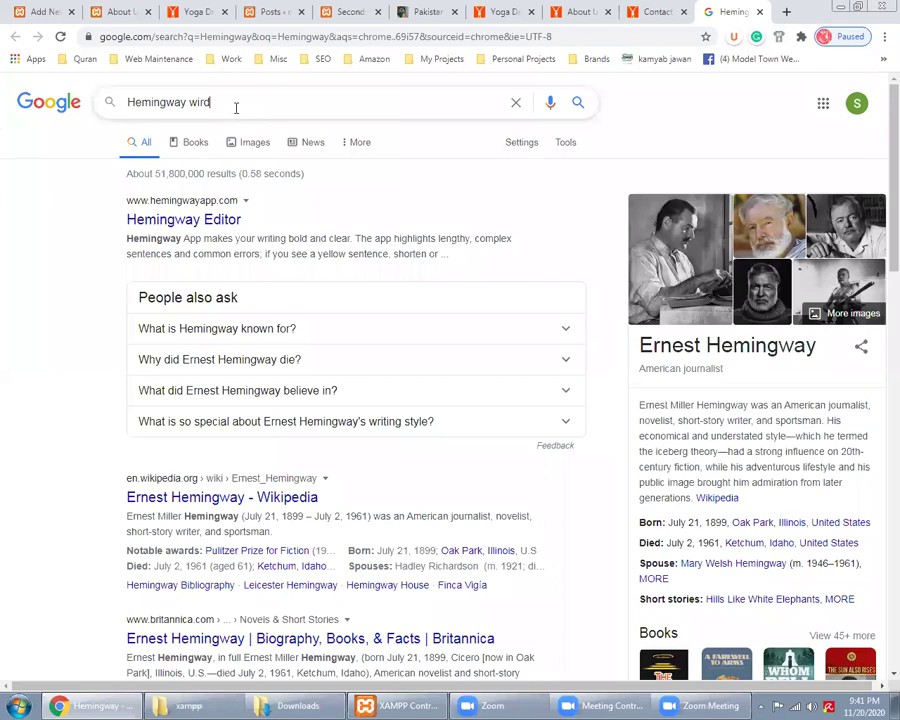
key(BackSpace)
key(BackSpace)
key(BackSpace)
text(ordpress)
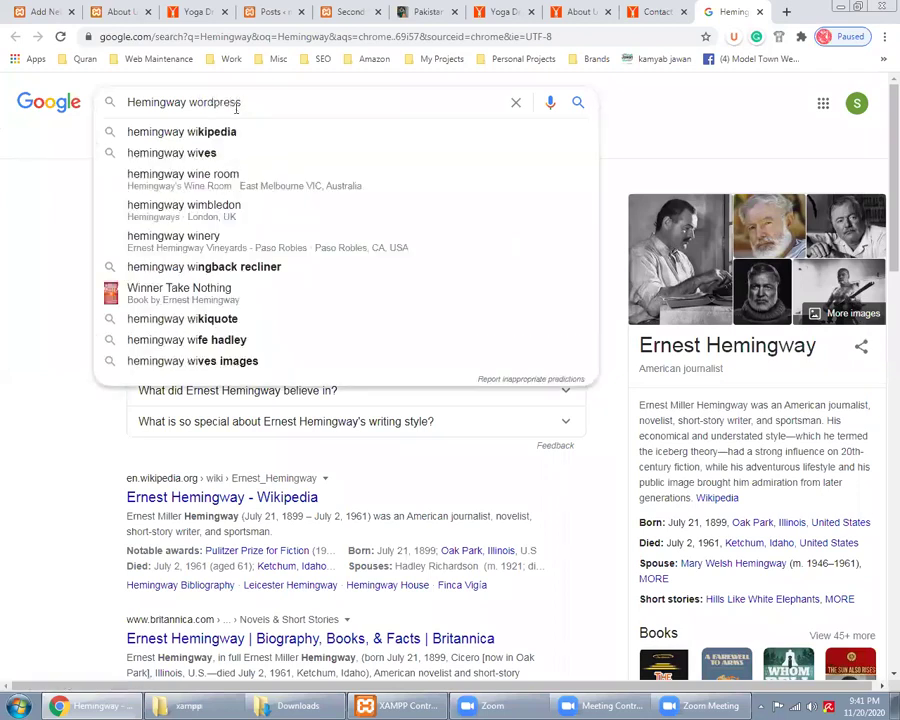
key(Down)
key(Return)
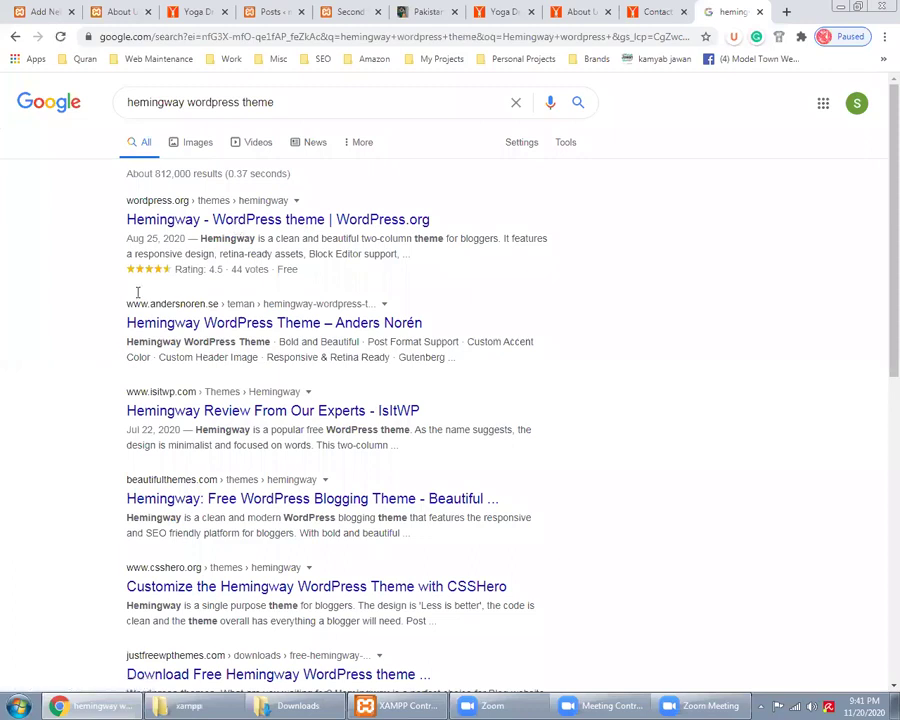
Step: Open the Hemingway WordPress theme page on andersnoren.se from the results and view the theme's demo
scroll(233, 185, down, 2)
scroll(212, 252, up, 1)
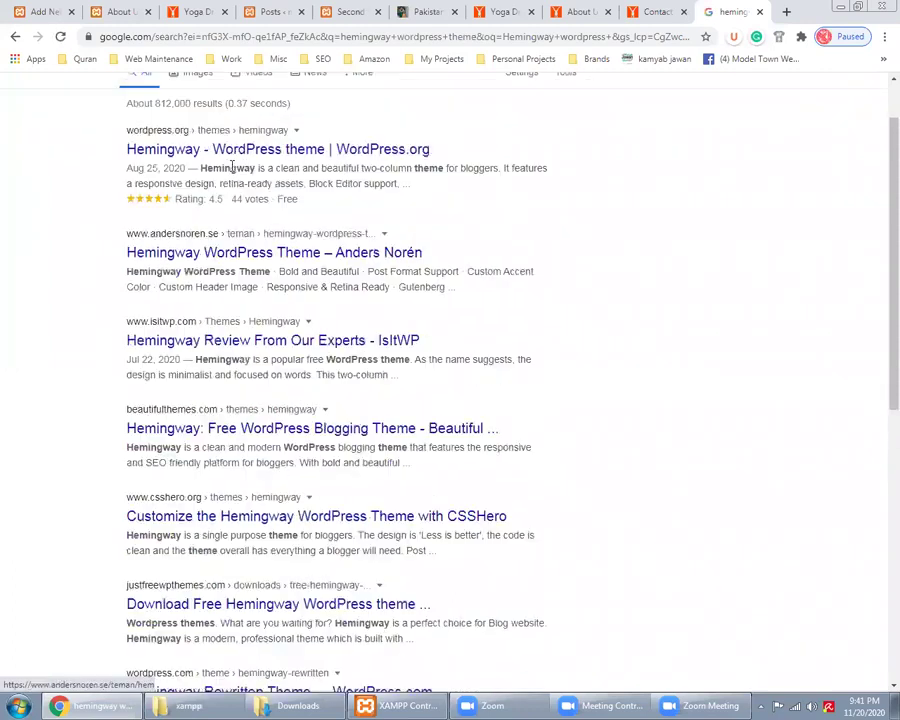
click(214, 253)
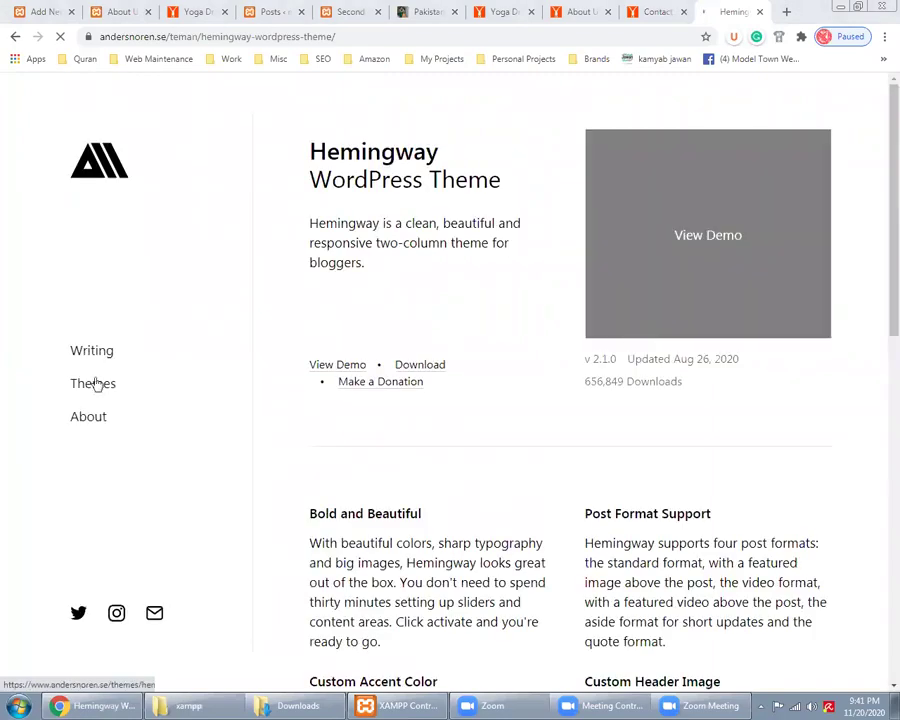
click(95, 384)
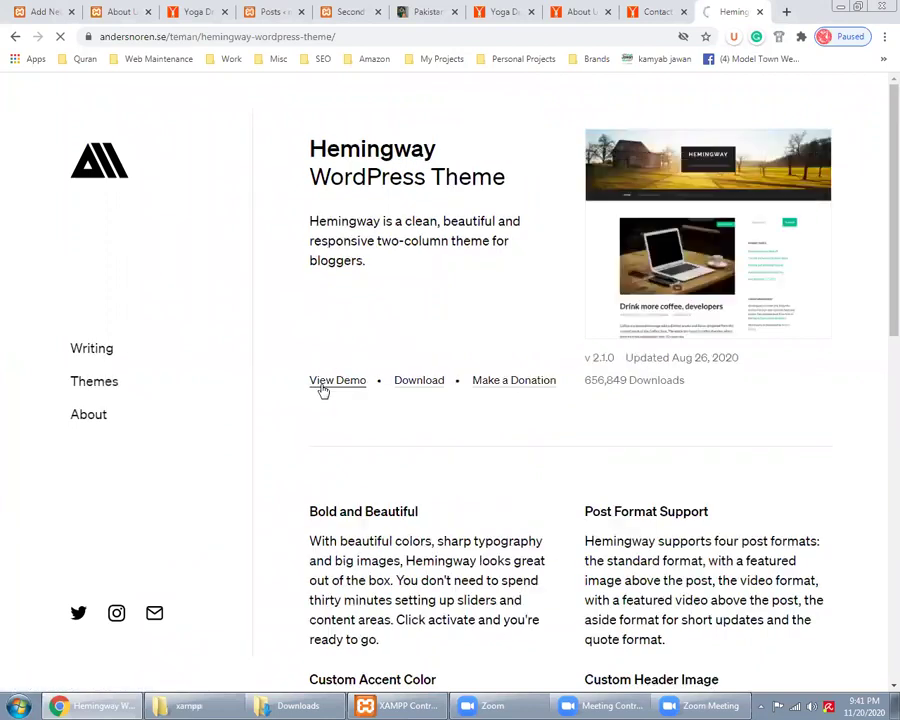
click(321, 386)
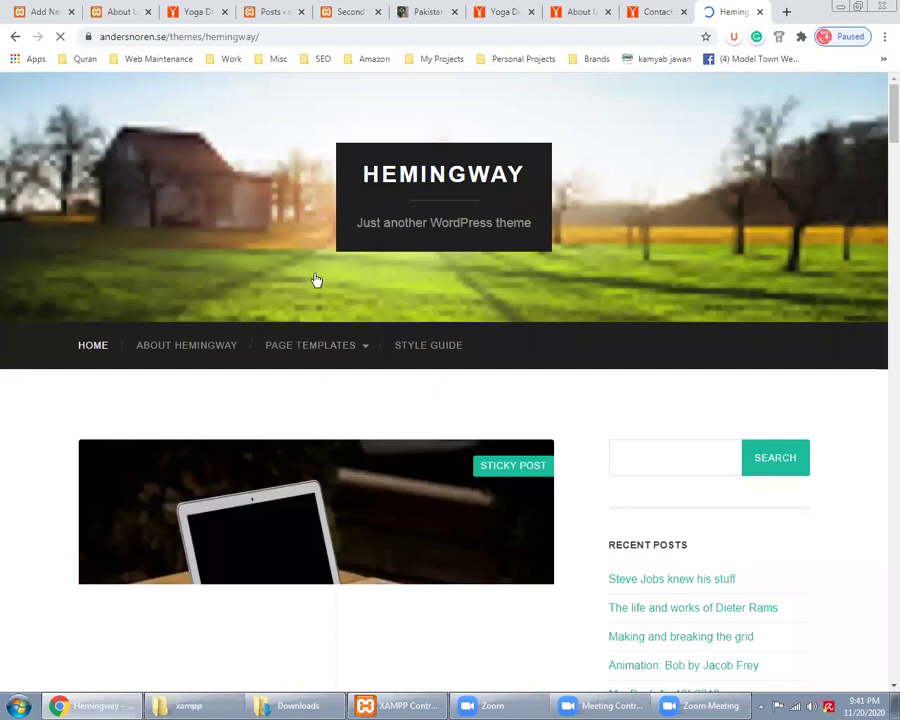
Step: Examine the Hemingway demo's home page, including its page template entries, posts and sidebar
scroll(315, 281, down, 1)
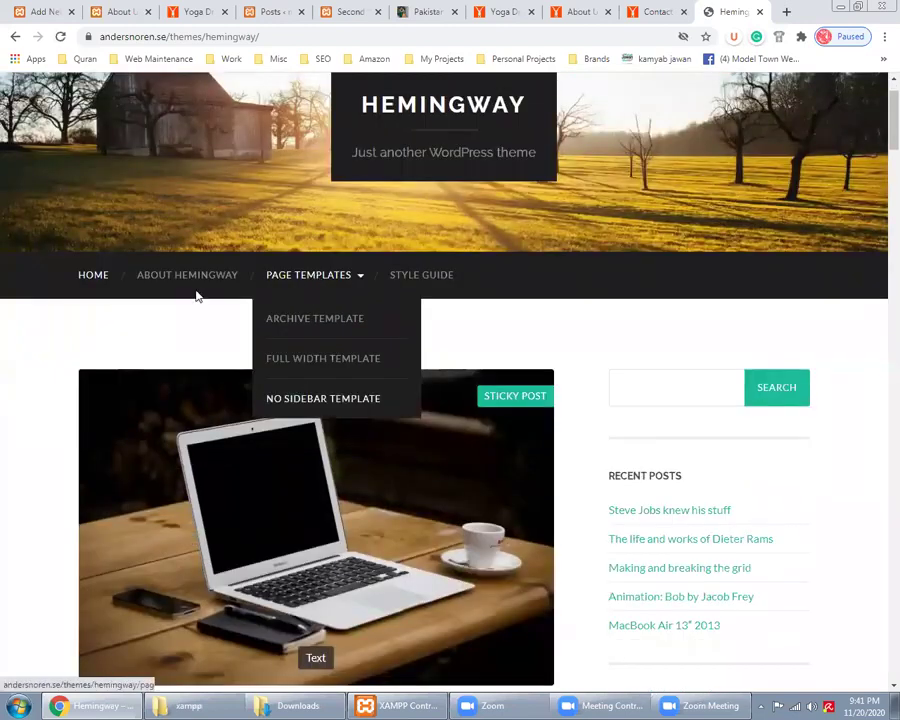
scroll(197, 296, down, 5)
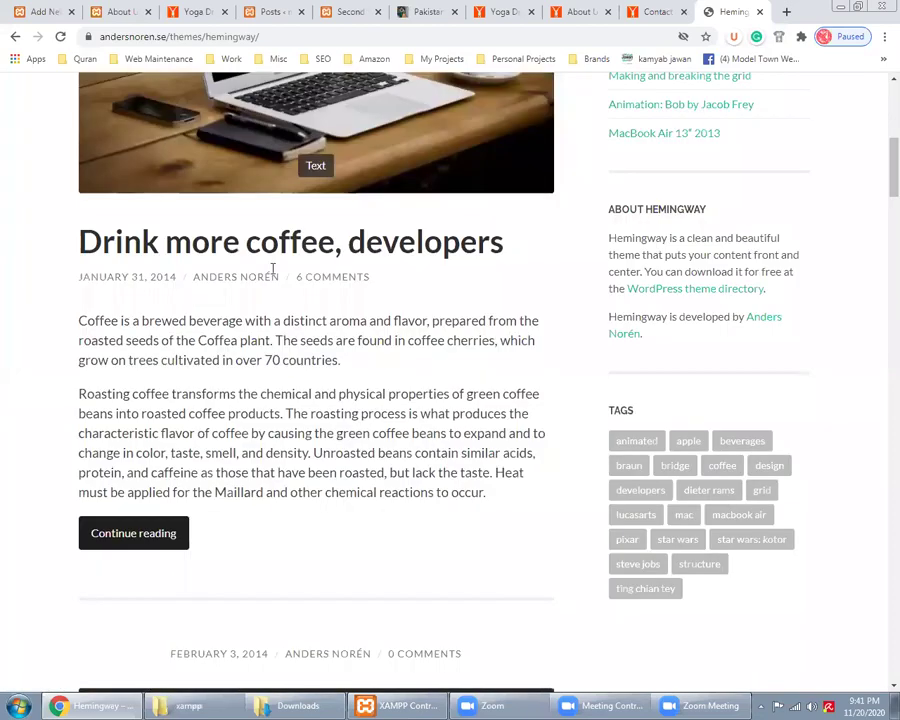
scroll(274, 311, down, 2)
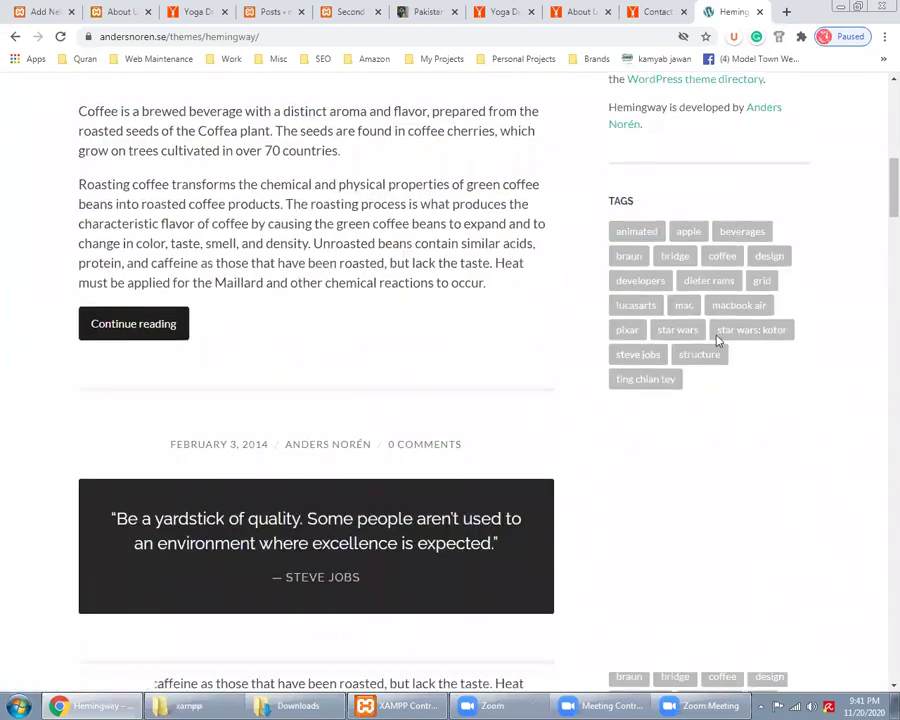
scroll(680, 333, up, 3)
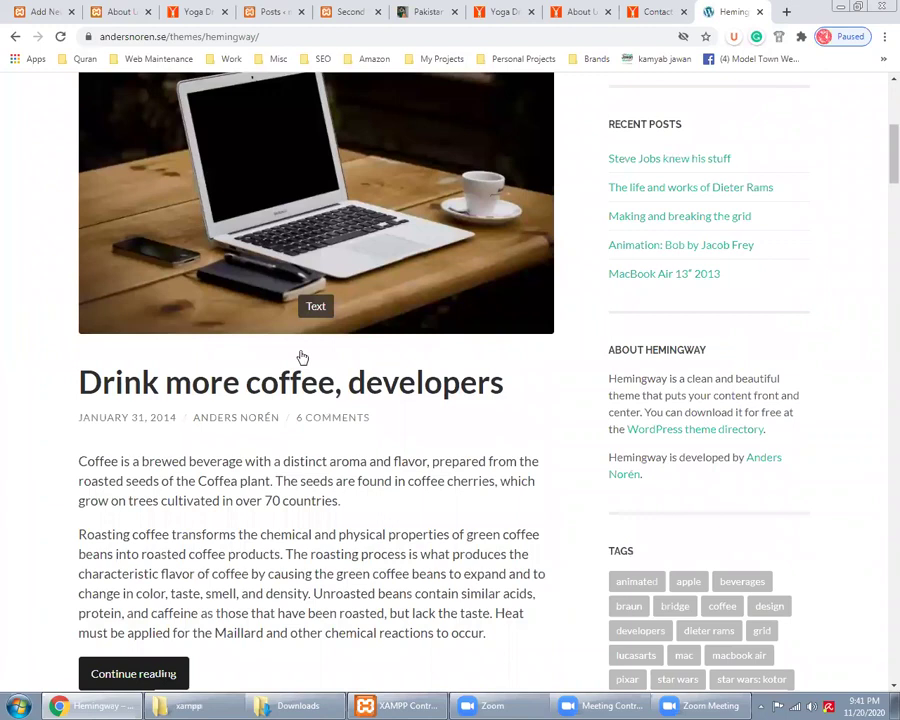
scroll(311, 466, up, 5)
Step: Open the demo's No Sidebar Template page and examine its layout down to the comment form
click(311, 470)
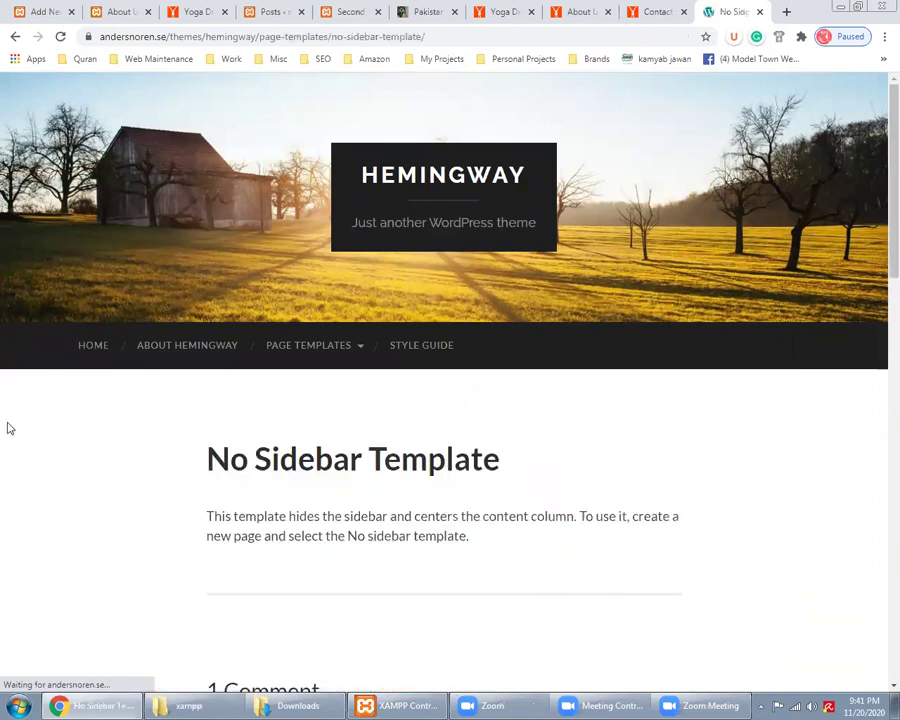
scroll(878, 432, down, 3)
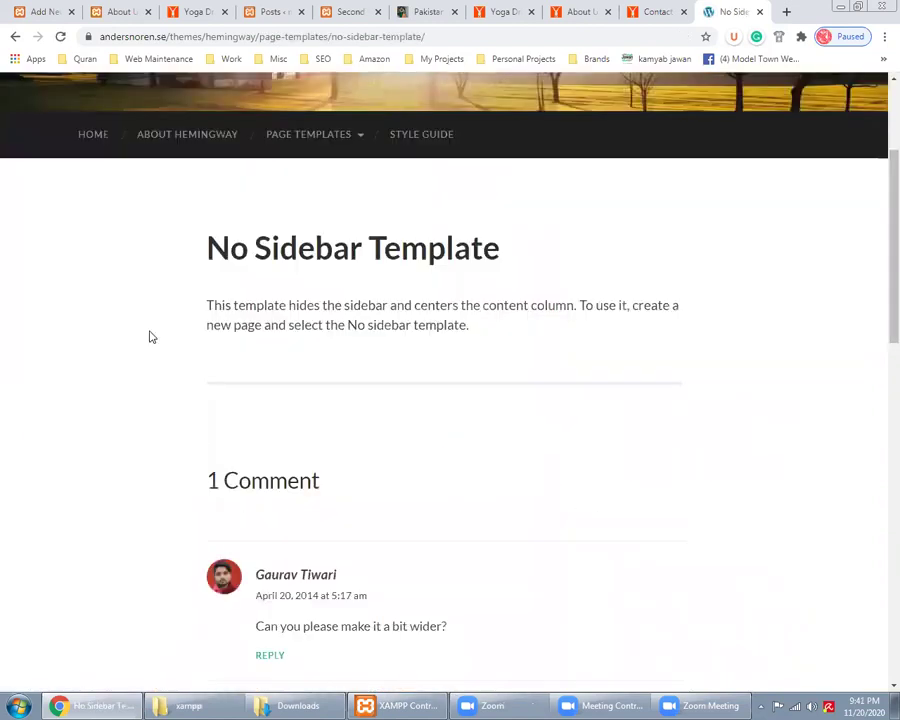
scroll(149, 336, down, 10)
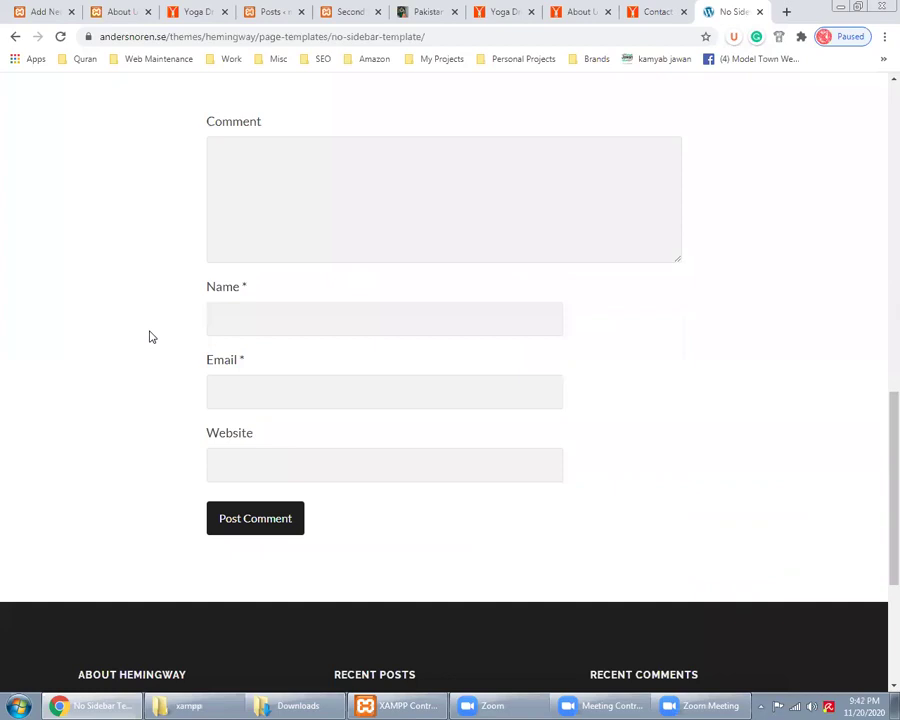
Step: Open the Hemingway demo's Full Width Template page and examine its layout and the available page templates
scroll(151, 336, up, 5)
scroll(153, 335, up, 5)
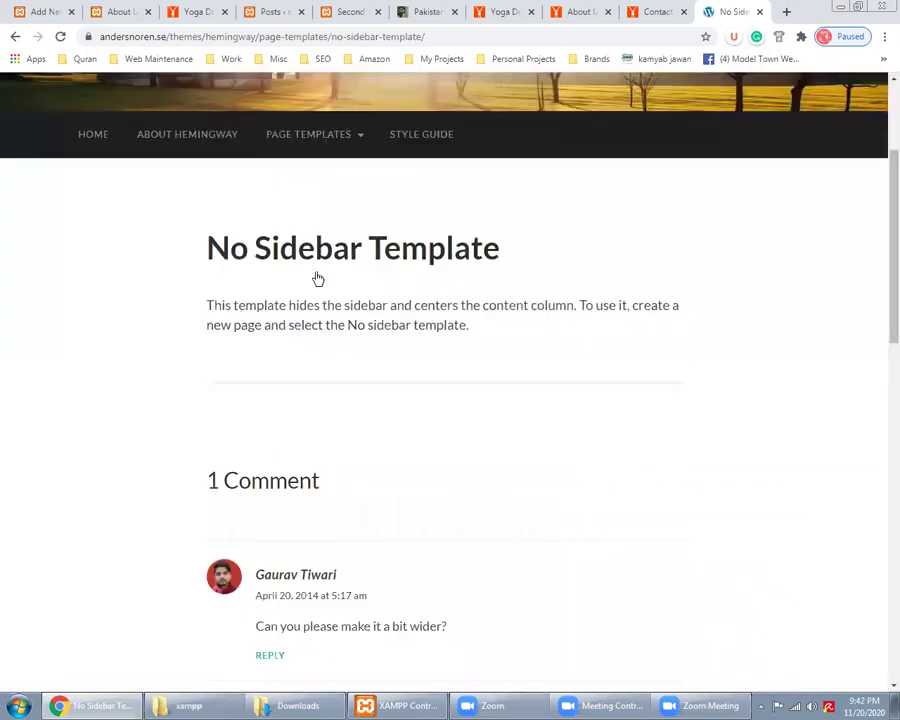
scroll(315, 277, up, 2)
mouse_move(315, 277)
click(327, 362)
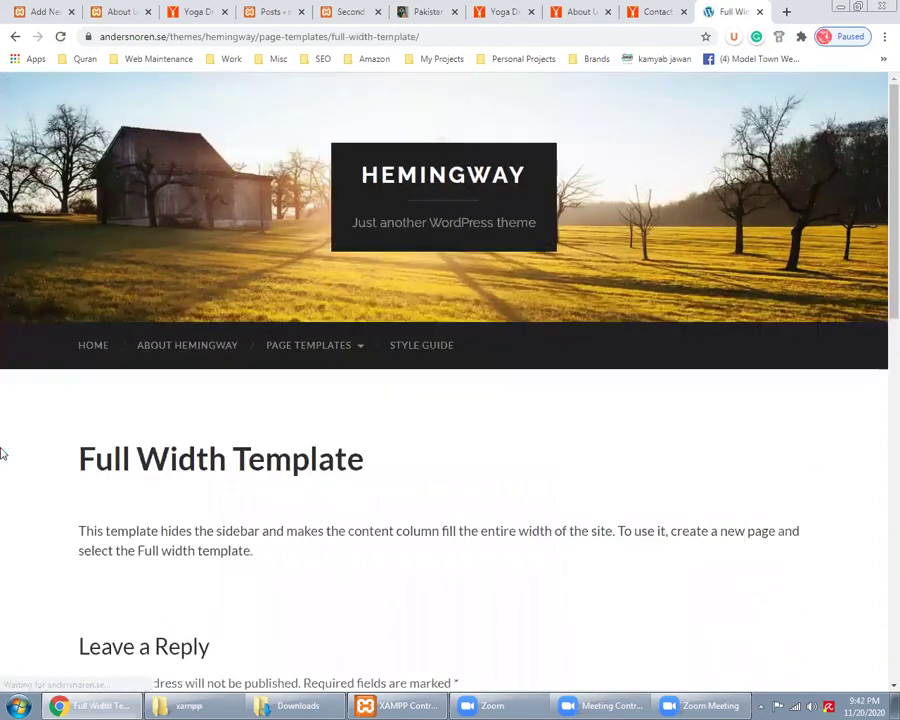
scroll(367, 356, down, 3)
scroll(367, 352, up, 3)
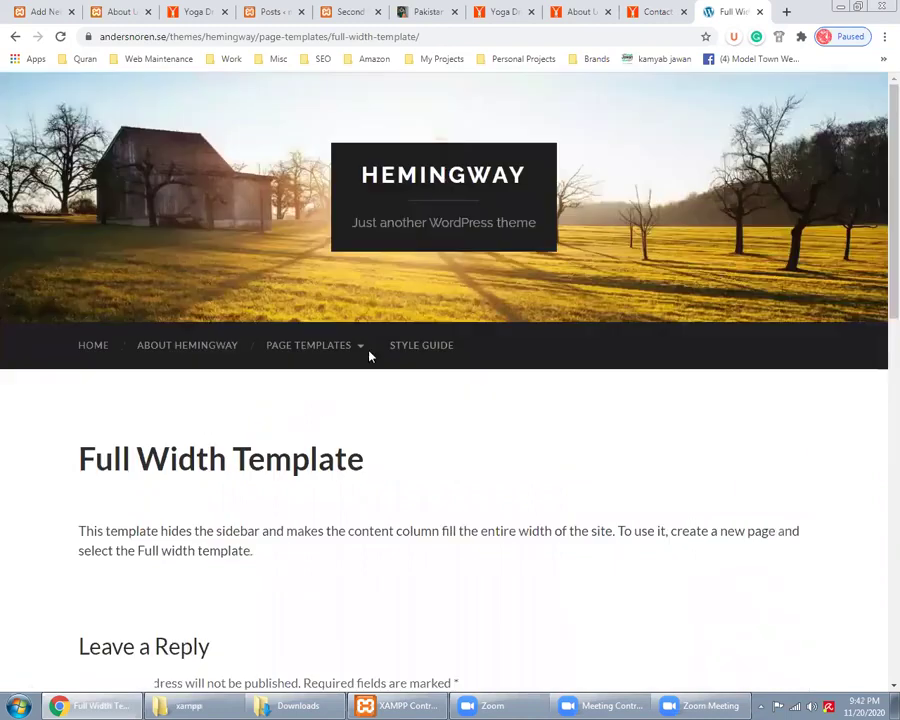
mouse_move(310, 345)
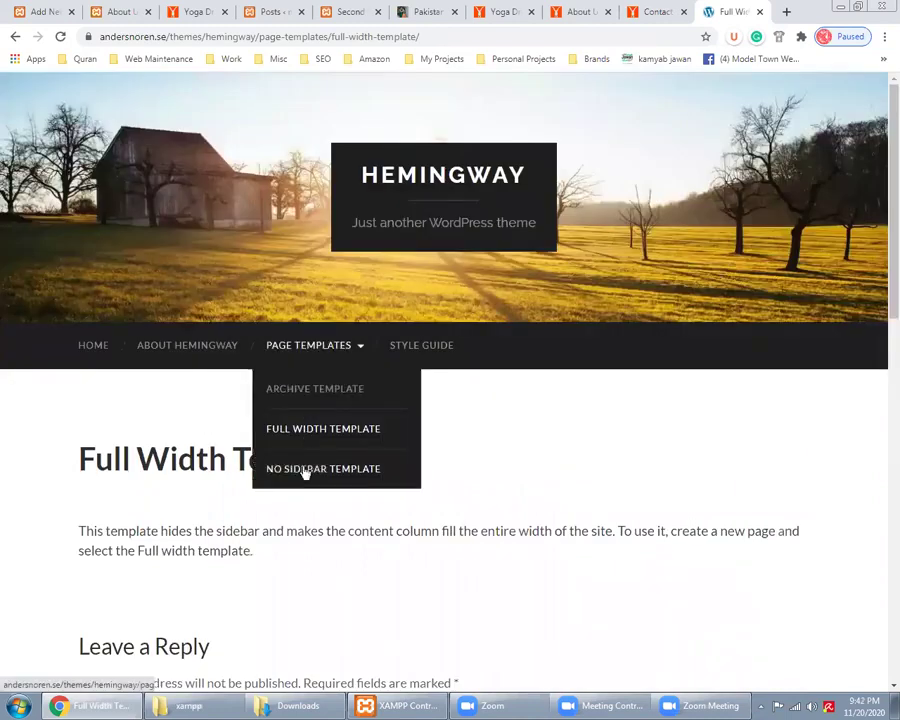
double_click(99, 461)
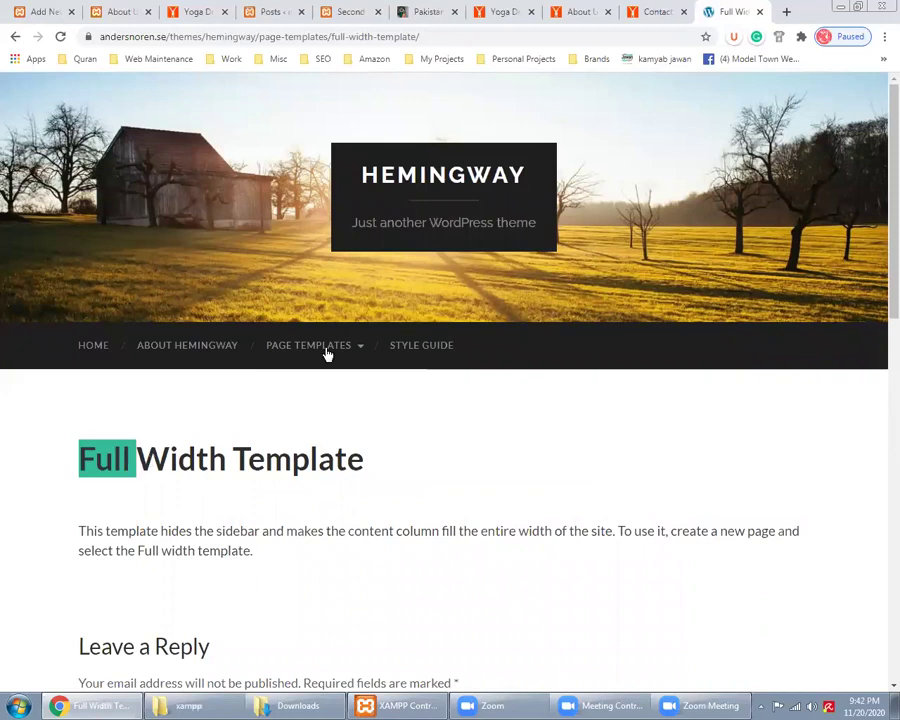
Step: Reopen the demo's No Sidebar Template page and highlight its heading and description to compare the content width
mouse_move(326, 350)
click(315, 464)
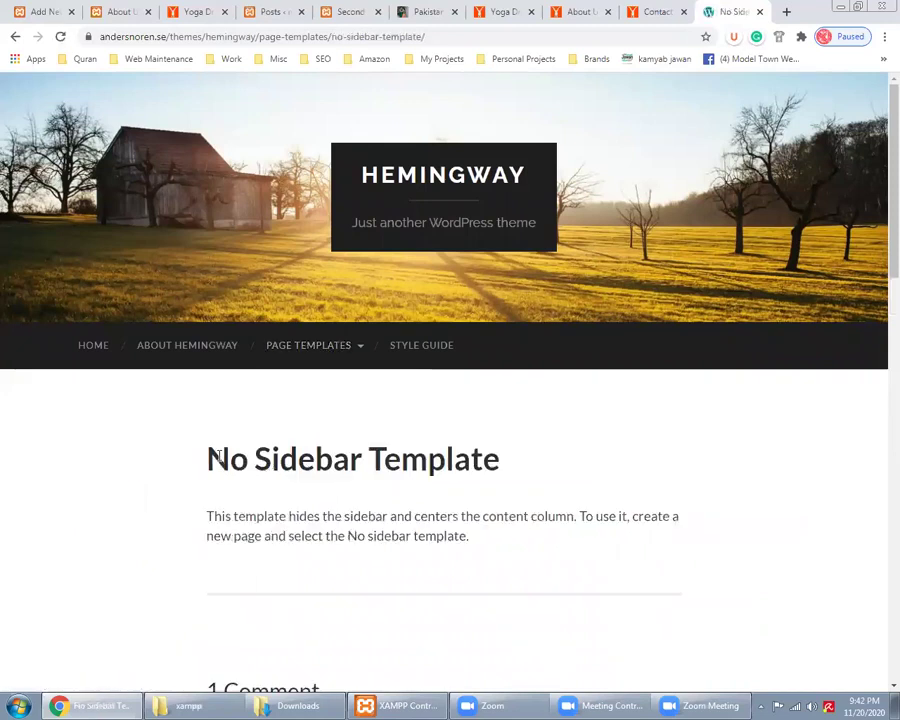
drag(632, 516, 261, 394)
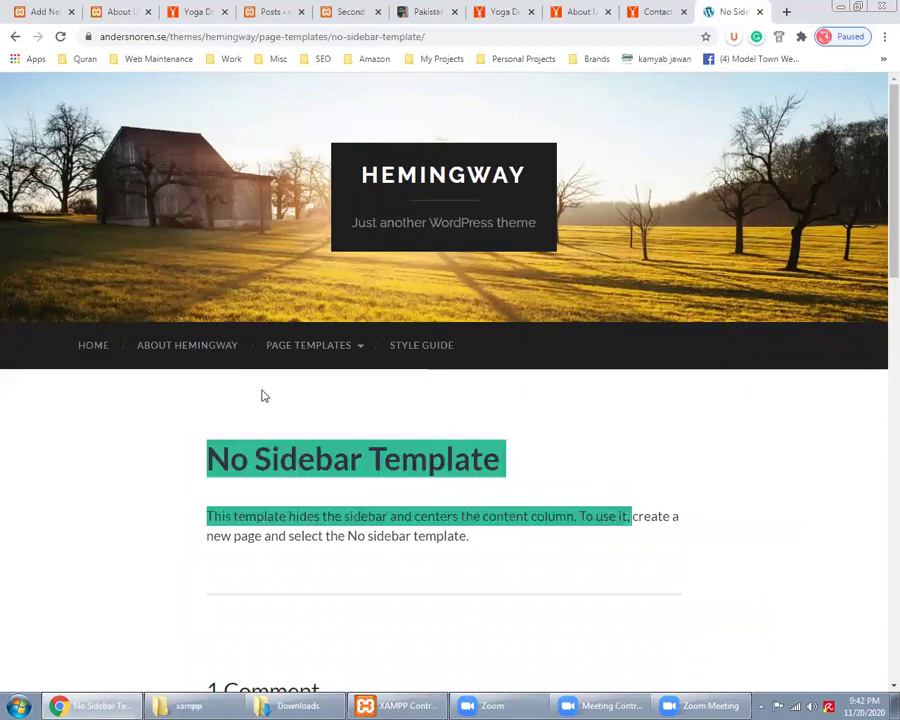
Step: Open the demo's Archive Template page, examine its lists of posts, tags and contributors, and return to the demo's home page
mouse_move(313, 369)
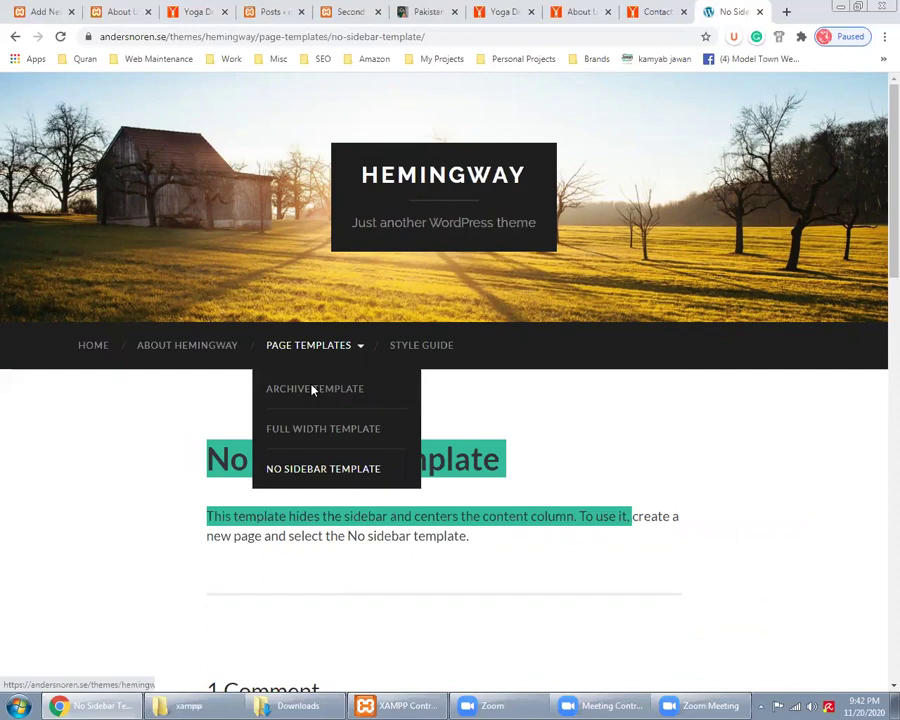
click(313, 390)
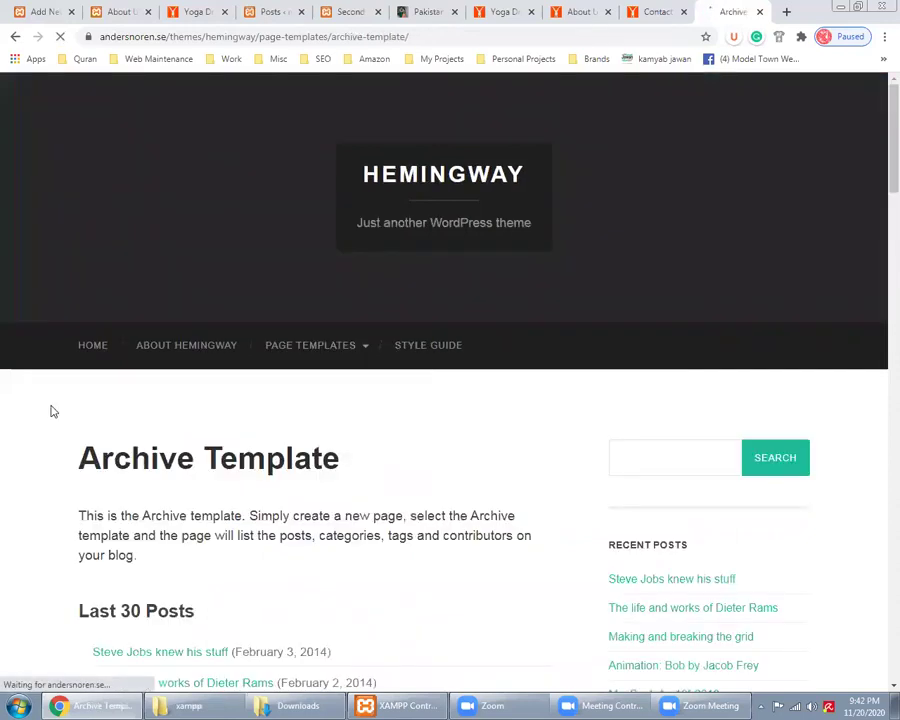
scroll(442, 418, down, 15)
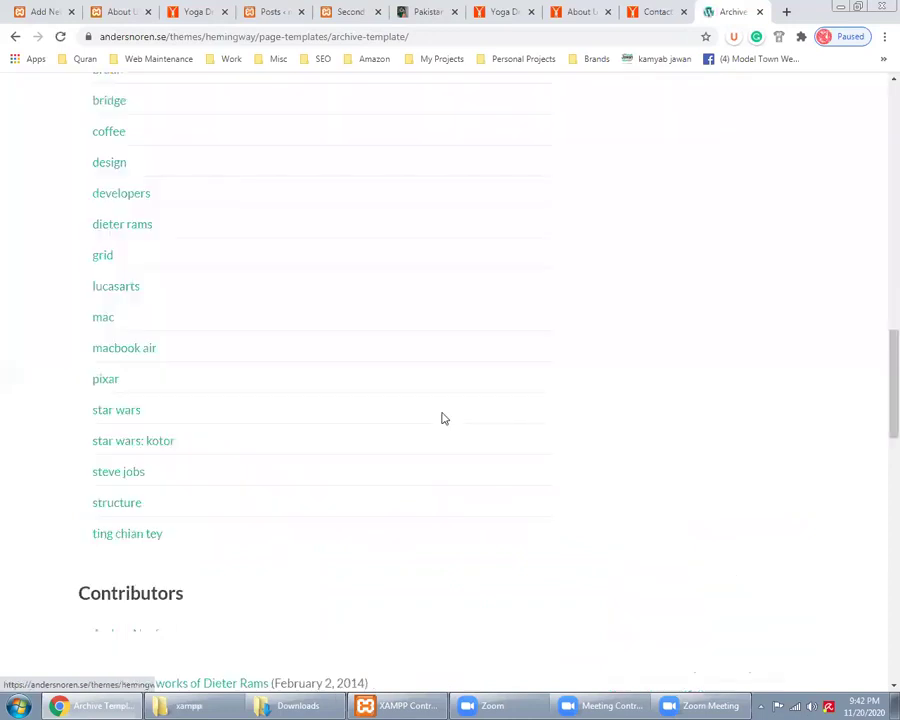
scroll(58, 356, up, 15)
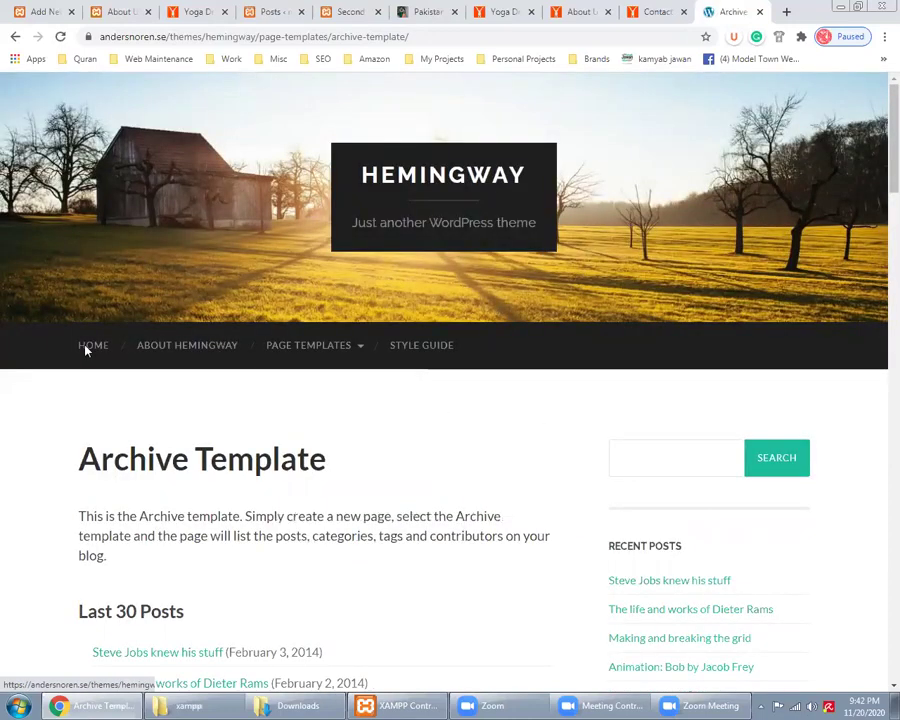
click(92, 345)
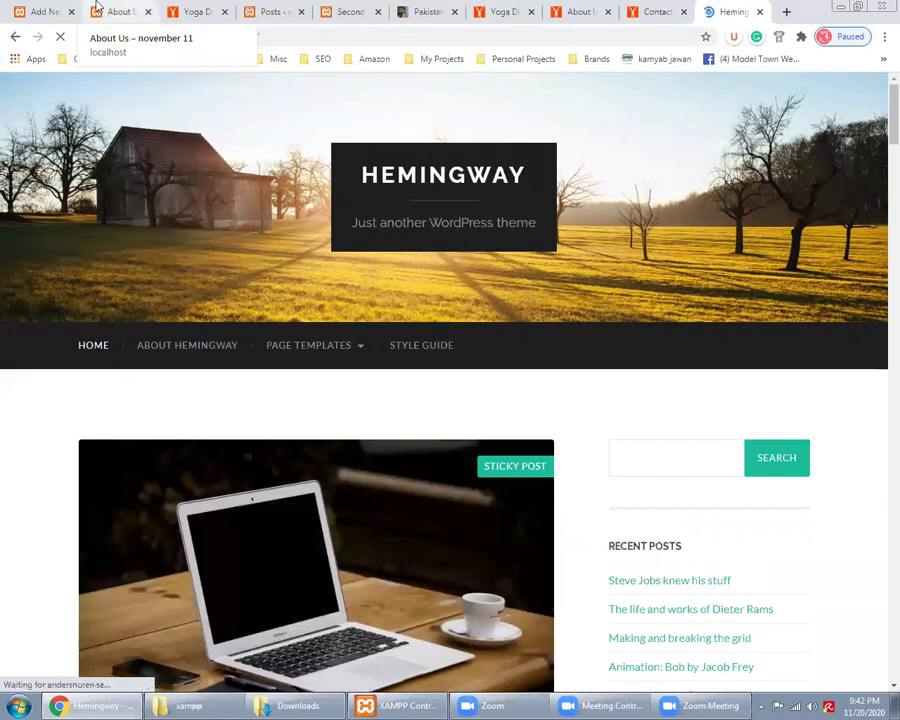
Step: Return to the unsaved new page in the WordPress editor and title it "Terms of Use"
click(96, 8)
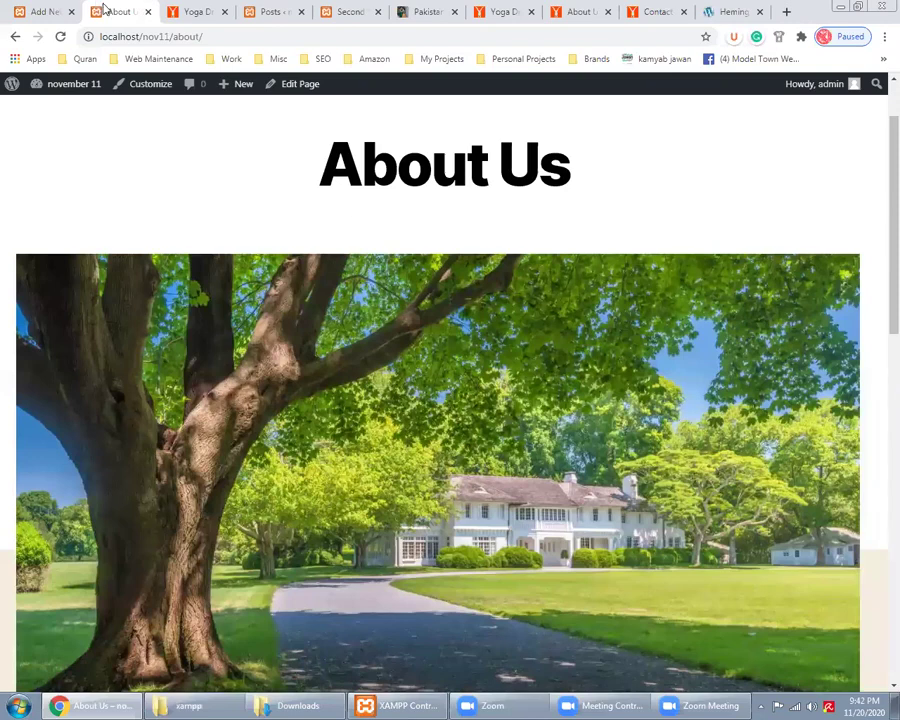
click(52, 10)
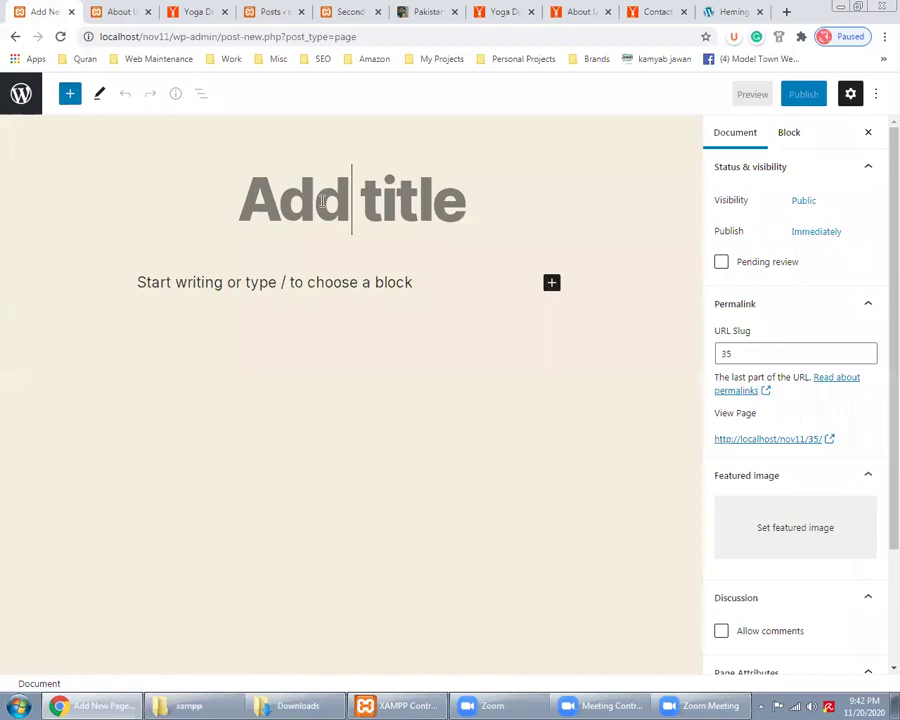
text(Terms an)
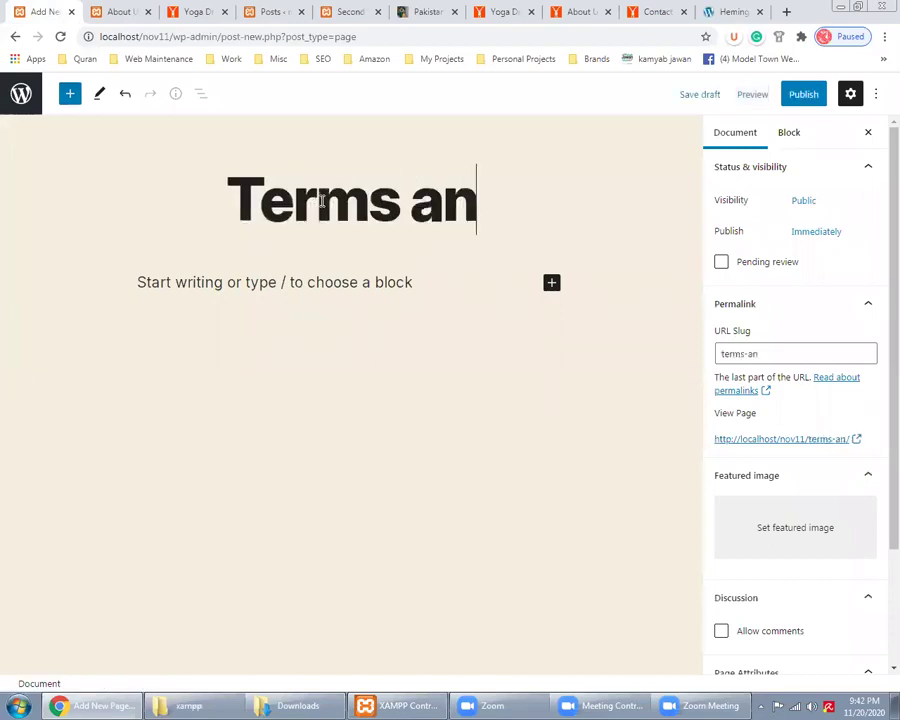
key(BackSpace)
key(BackSpace)
text(of Use)
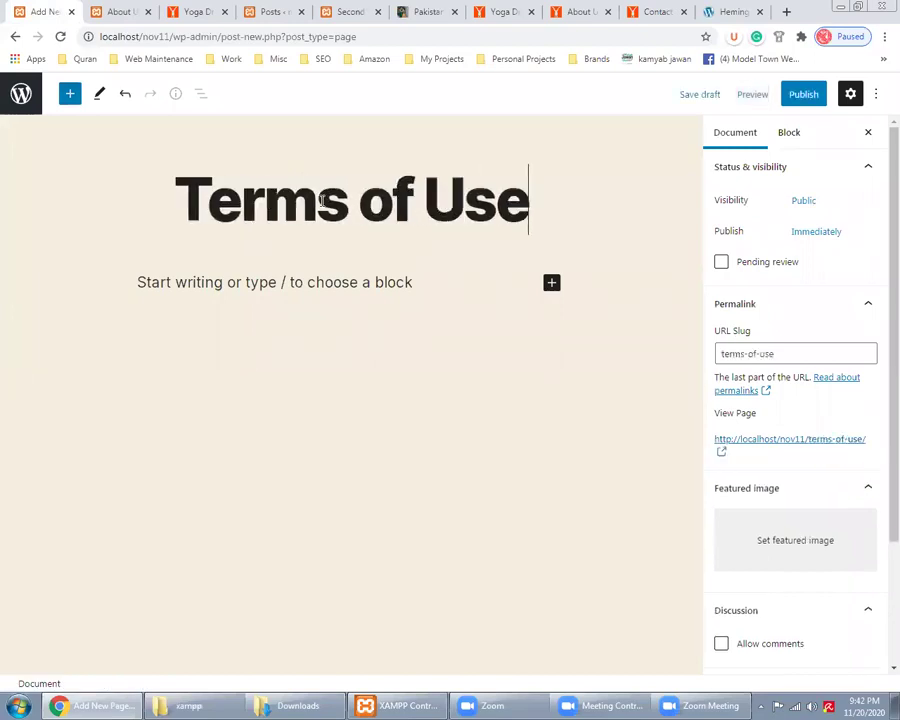
Step: Copy the "What is Lorem Ipsum?" paragraph from the Second Post page and paste it as the Terms of Use body text
key(ctrl+5)
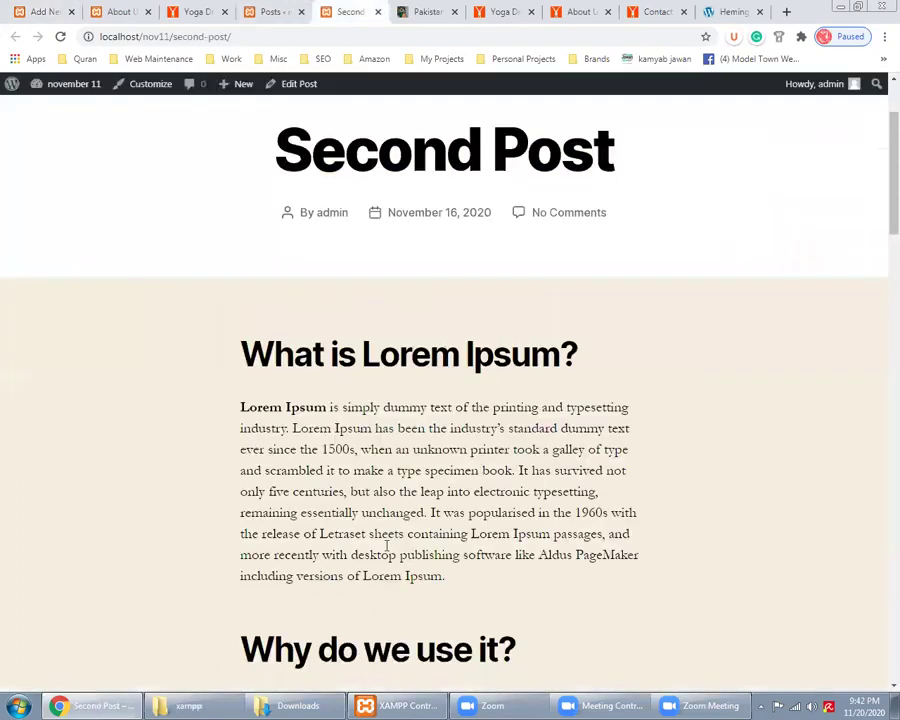
triple_click(388, 540)
key(ctrl+c)
key(ctrl+1)
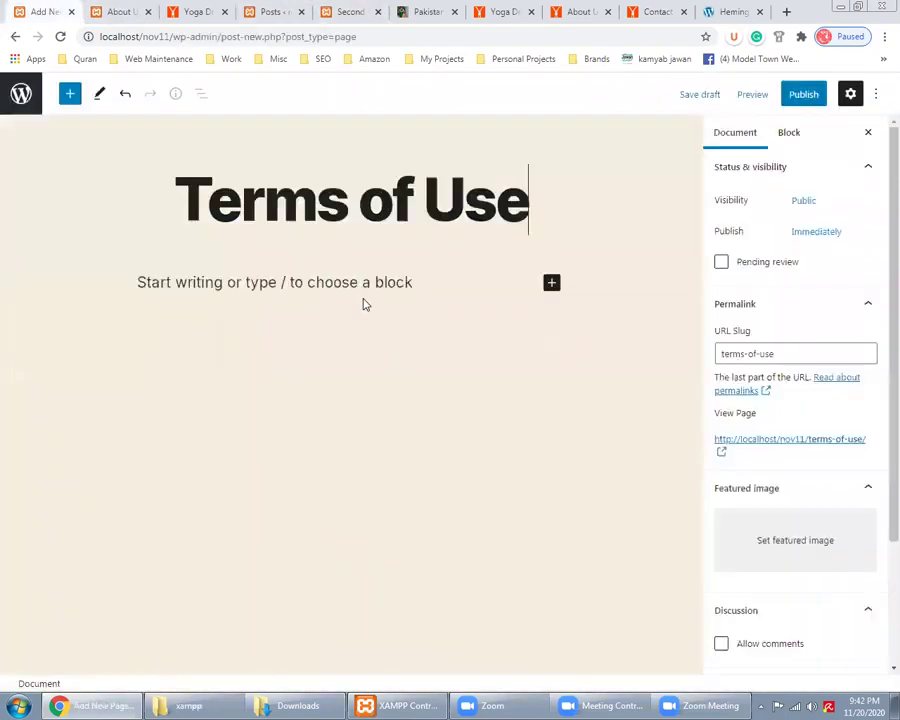
click(354, 283)
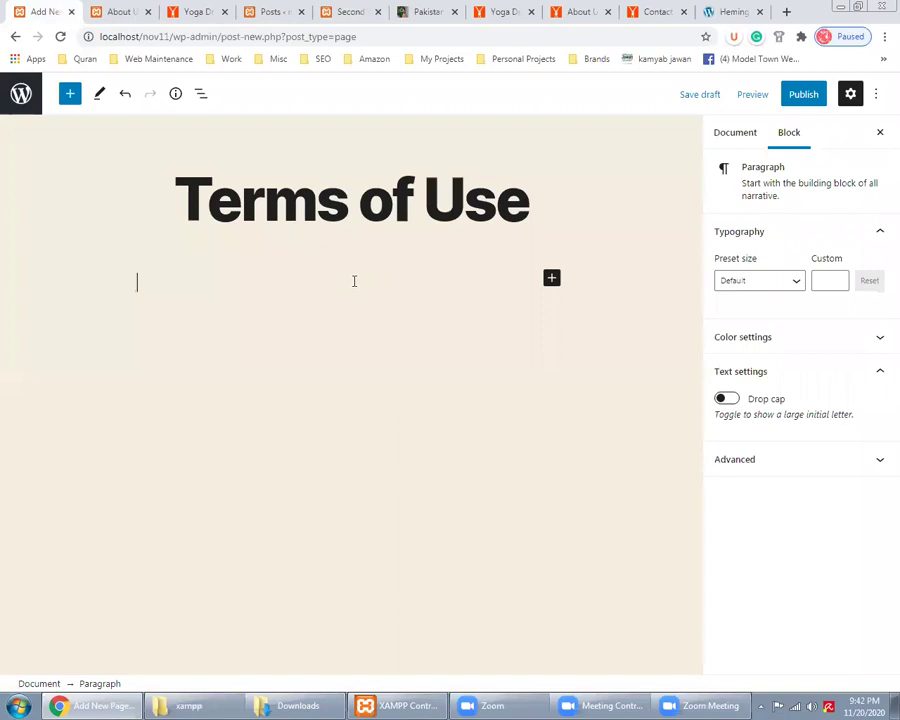
key(ctrl+v)
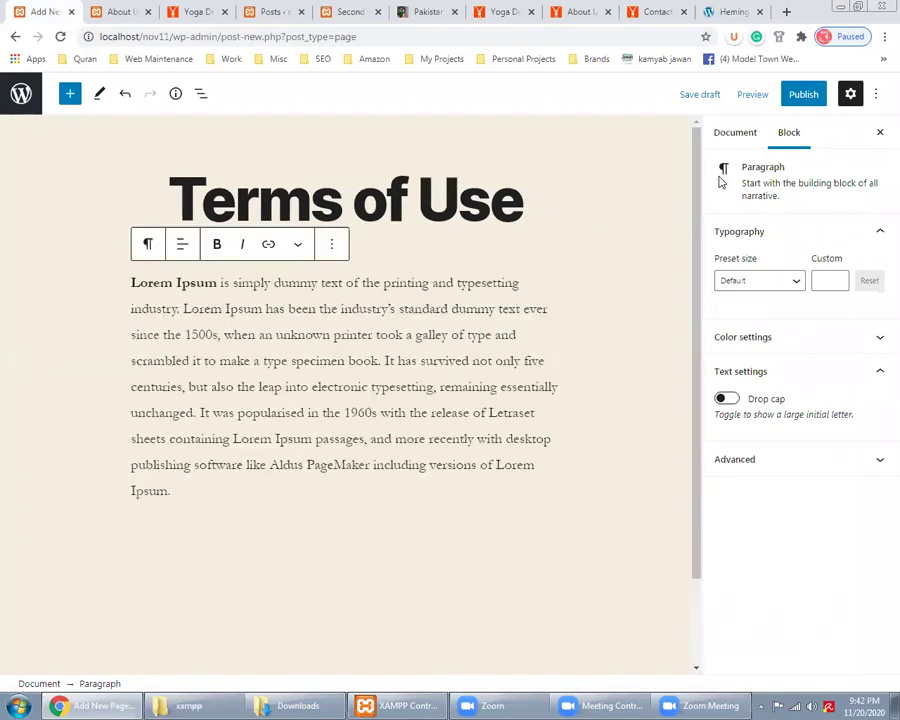
Step: Publish the Terms of Use page and check the navigation links at the top of the site's About Us page
click(800, 95)
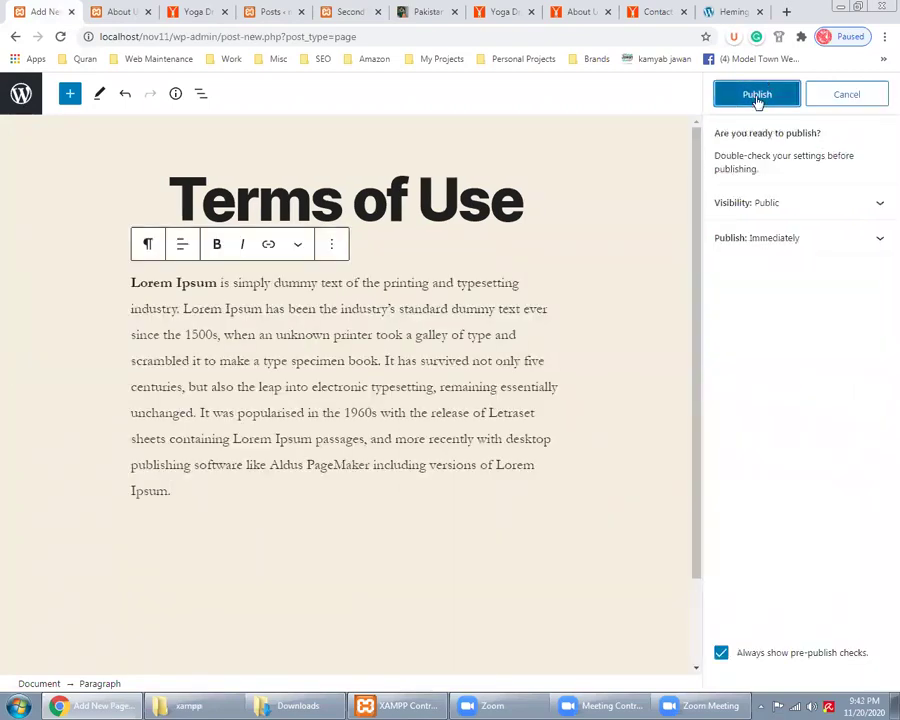
click(757, 97)
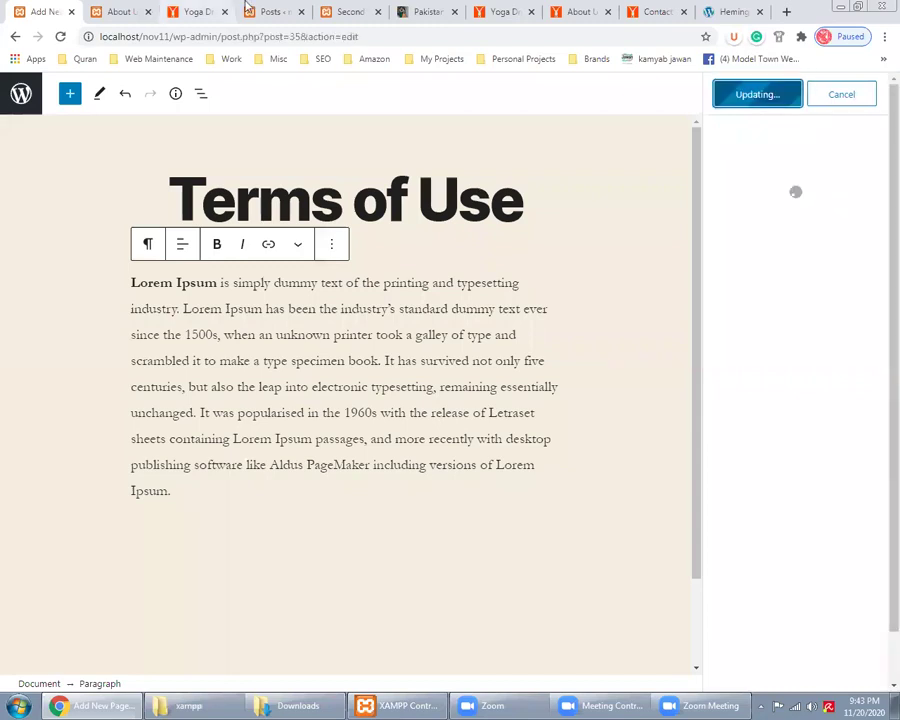
click(125, 11)
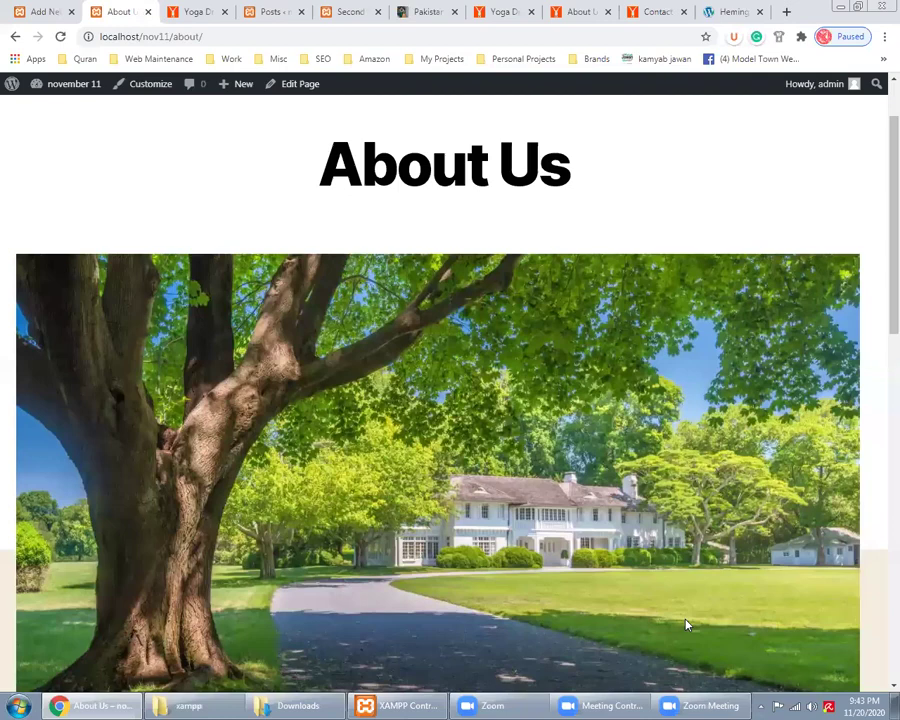
key(Home)
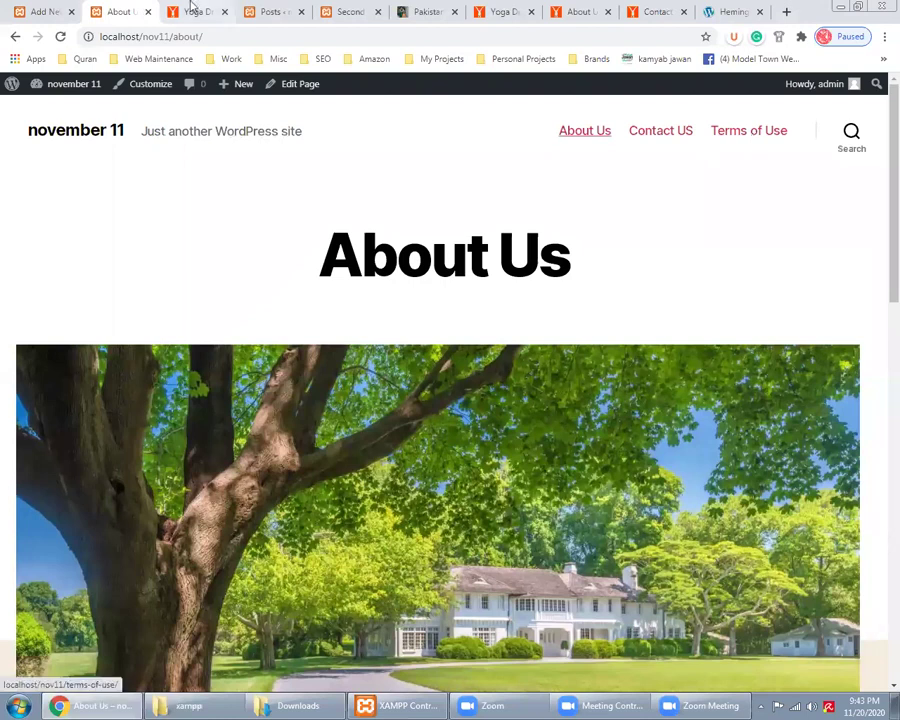
Step: Leave the editor for the list of all pages and compare it with the site's navigation links
key(ctrl+shift+Tab)
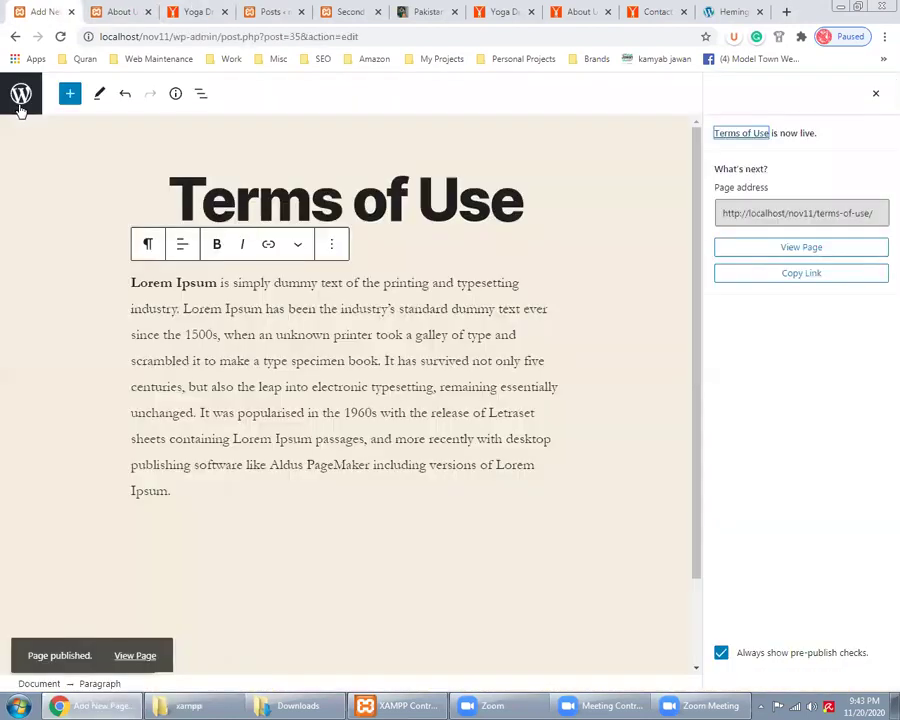
click(20, 95)
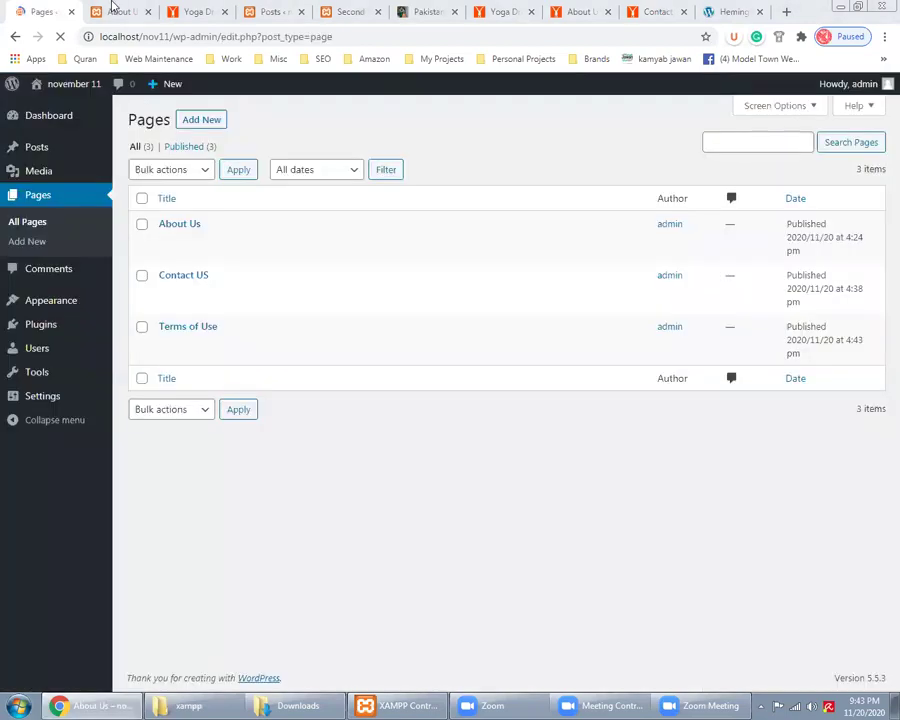
click(113, 8)
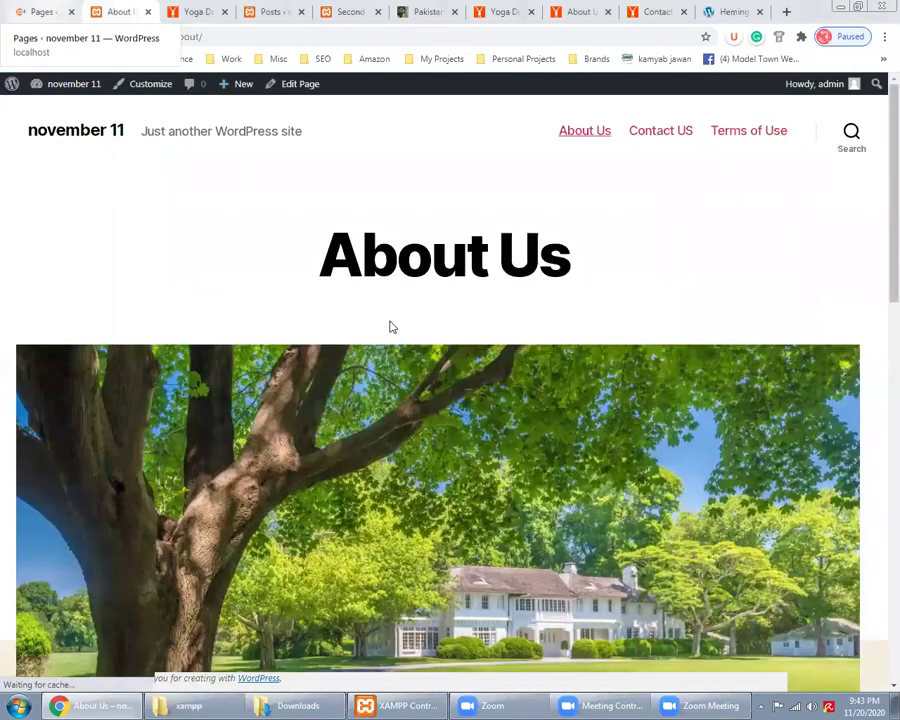
key(ctrl+Page_Up)
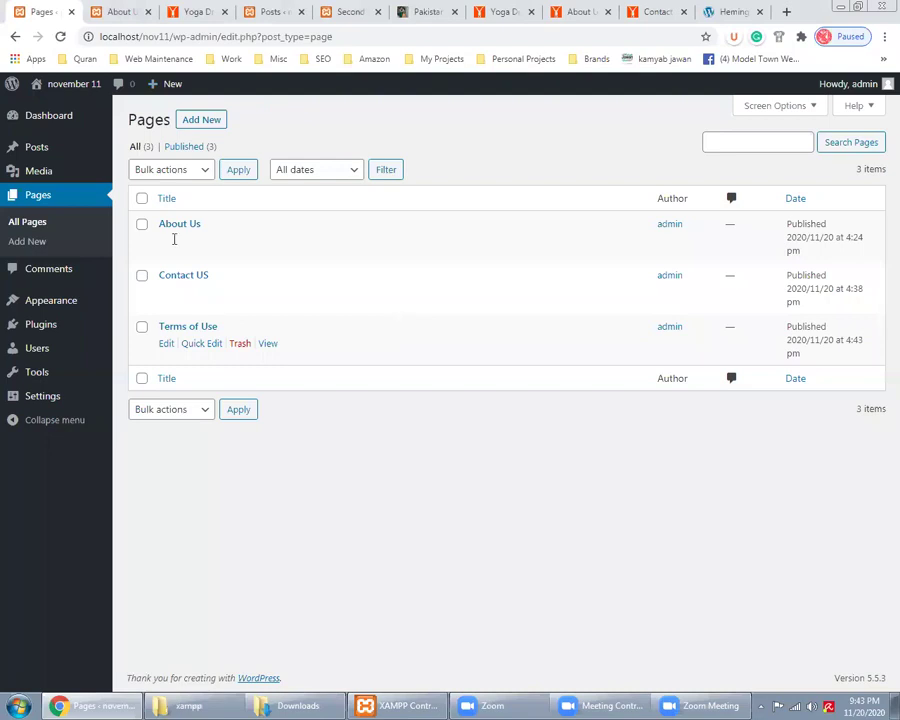
Step: Open the About Us page for full editing in a new browser tab and return to the list of all pages
mouse_move(168, 243)
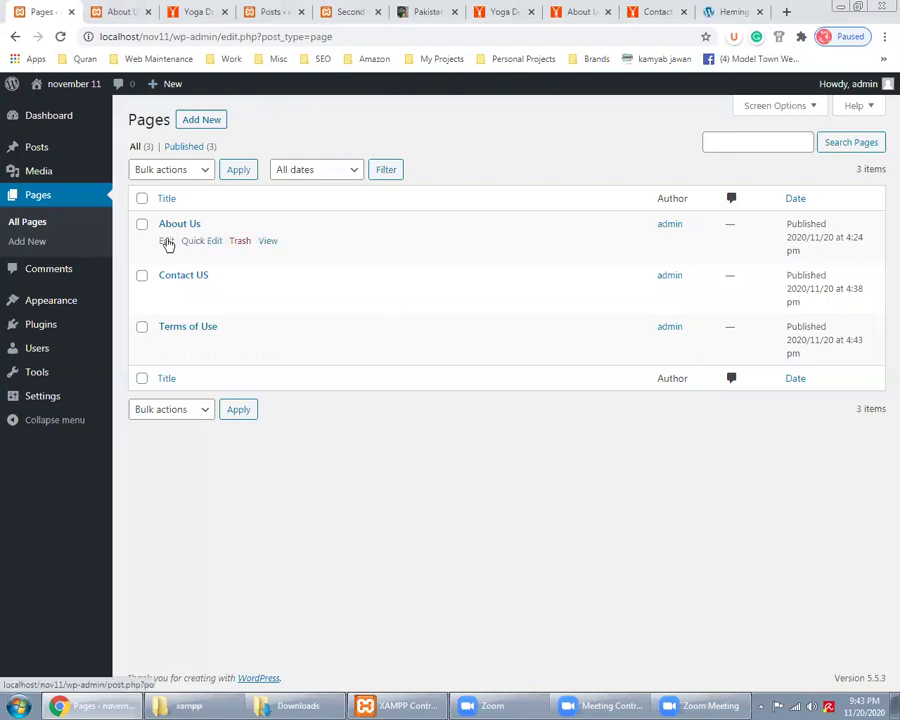
right_click(180, 245)
click(222, 248)
click(117, 10)
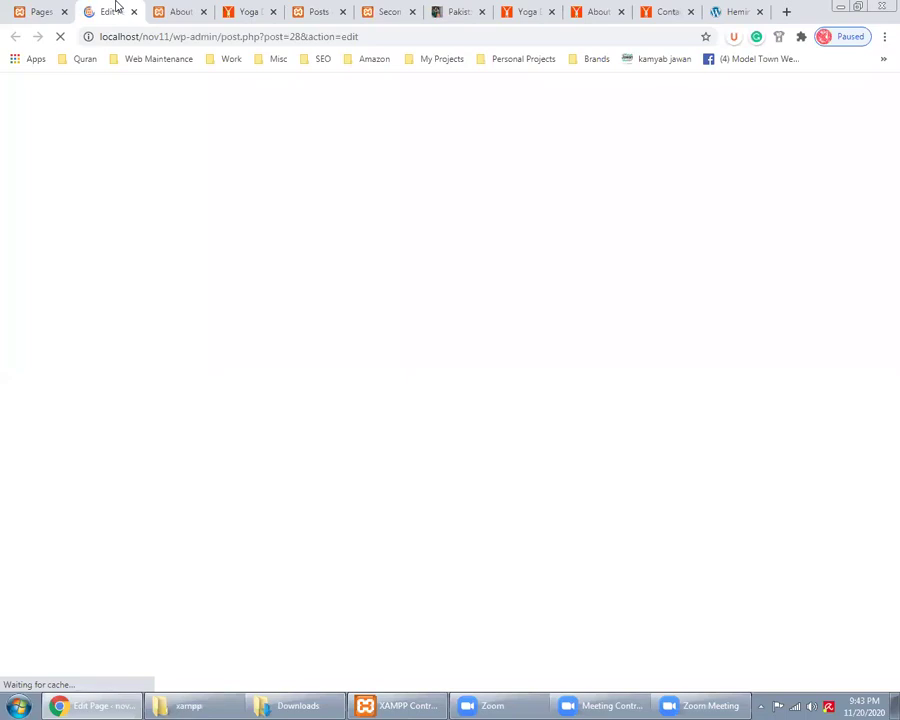
click(30, 11)
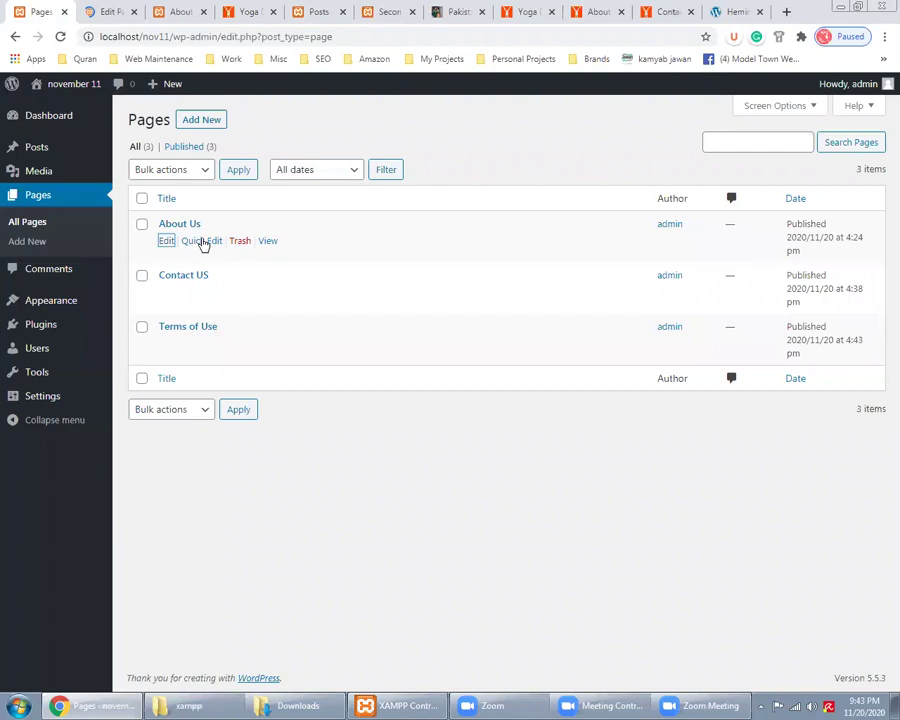
Step: Open Quick Edit for the About Us page and review its slug, parent and template options
click(201, 240)
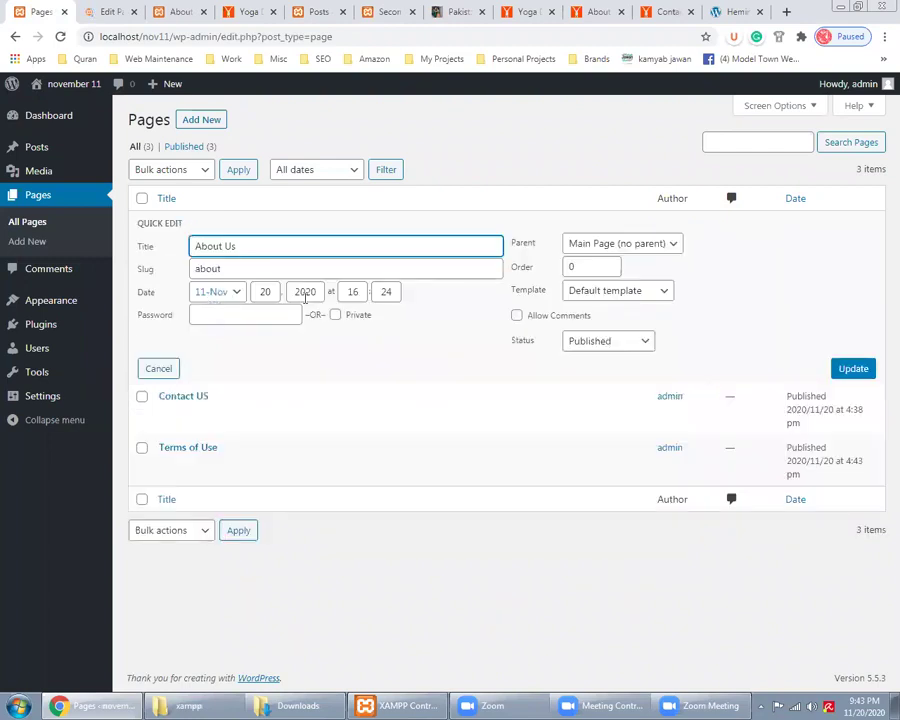
click(245, 266)
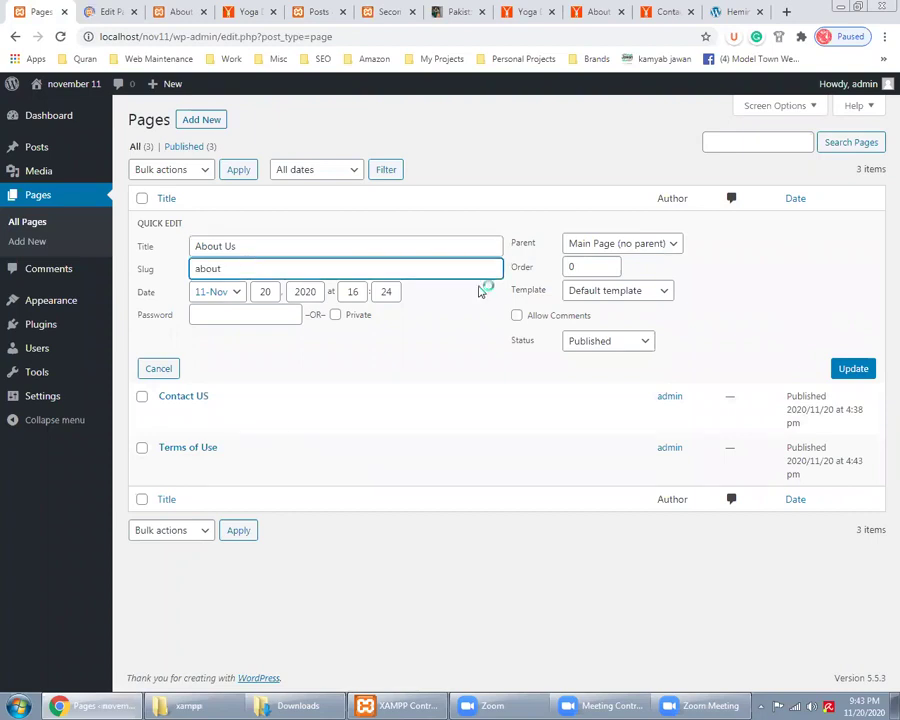
click(624, 244)
click(196, 245)
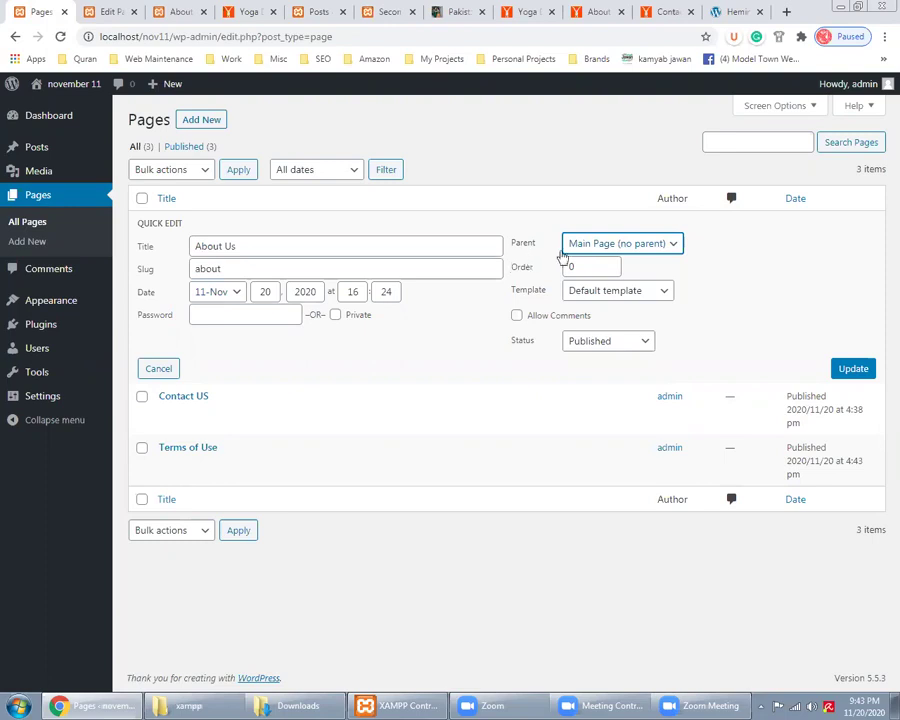
click(611, 291)
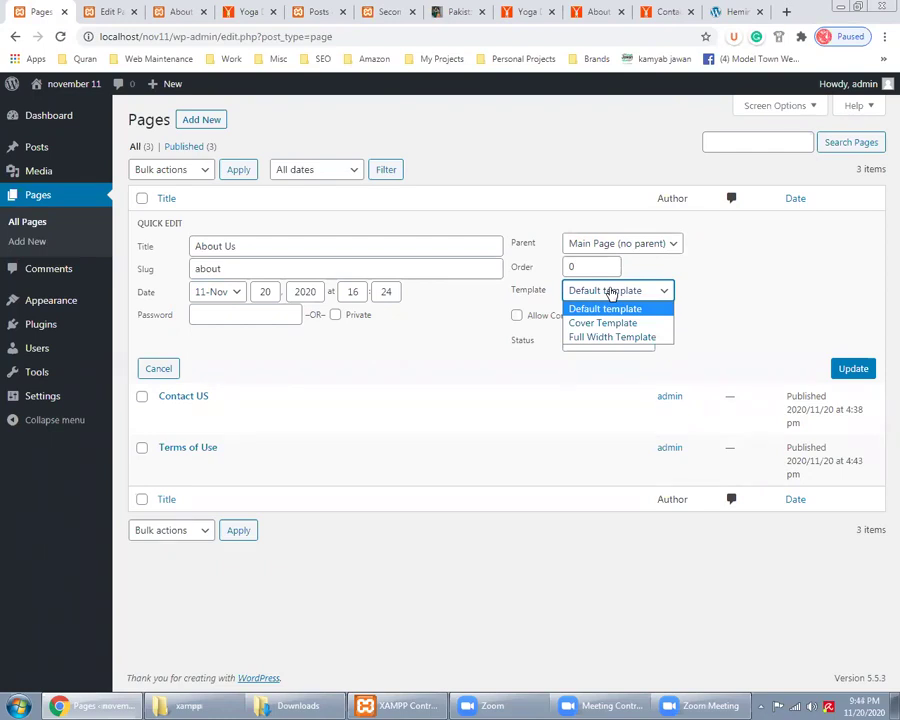
click(708, 298)
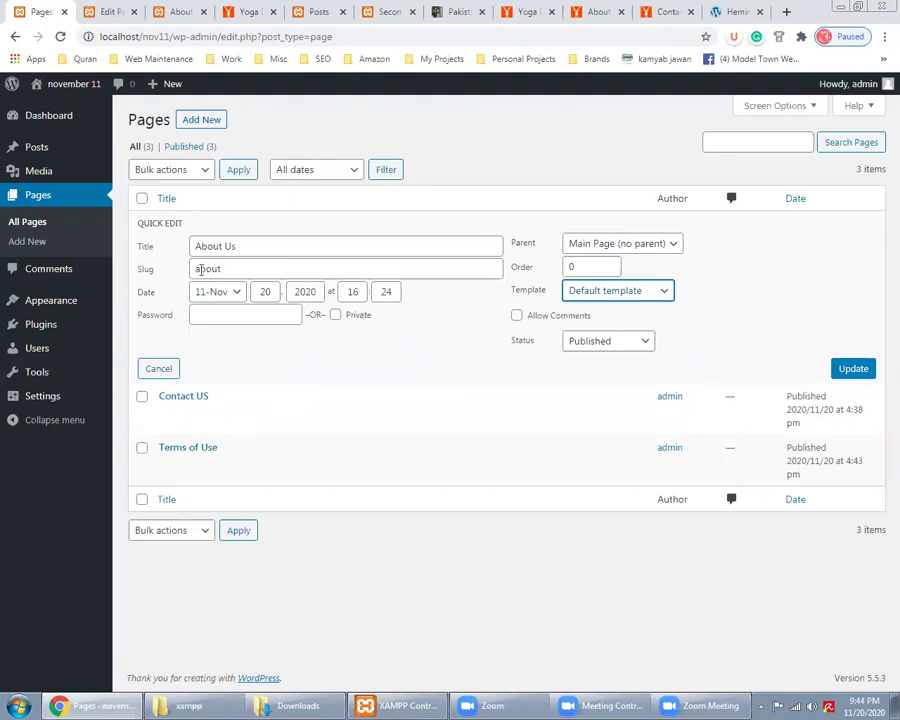
Step: Compare the Quick Edit fields with the About Us page's full editor, and close Quick Edit without saving
click(90, 15)
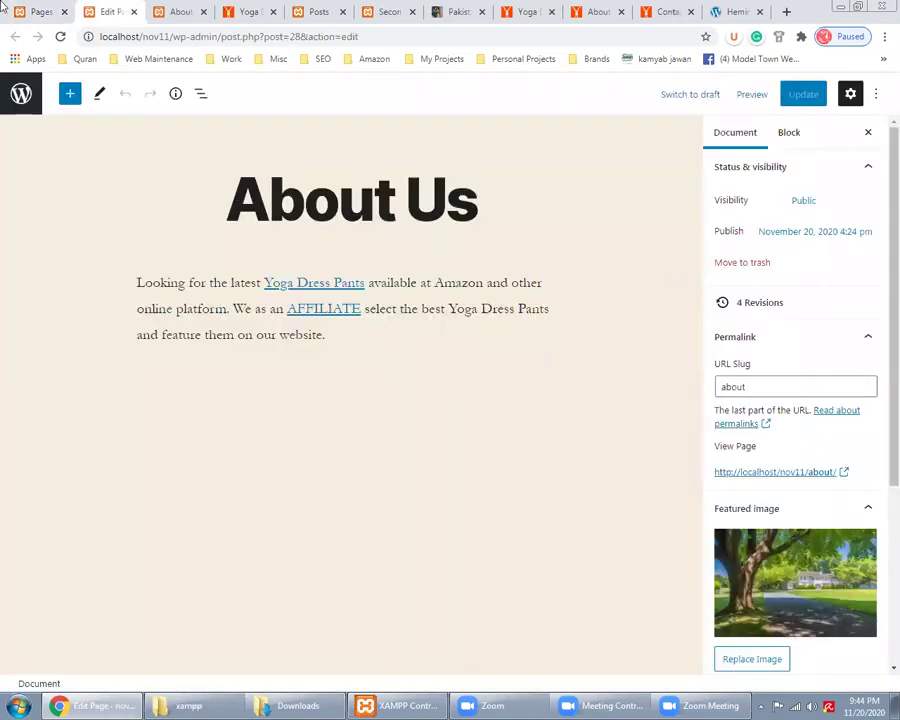
click(35, 11)
click(168, 367)
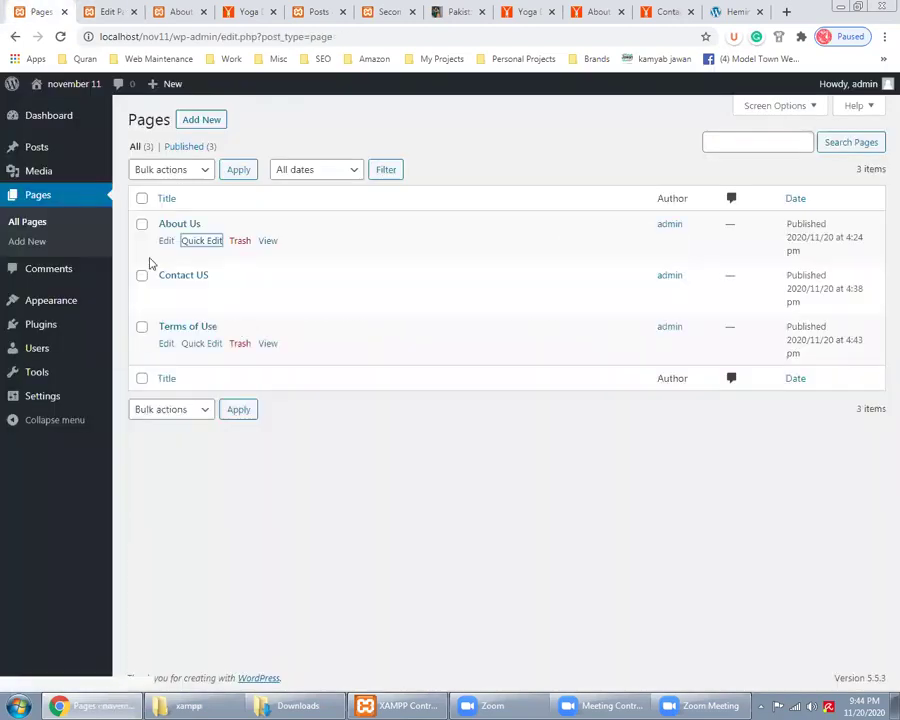
Step: Reopen Quick Edit for the About Us page, review the available status options, and cancel without saving
click(200, 241)
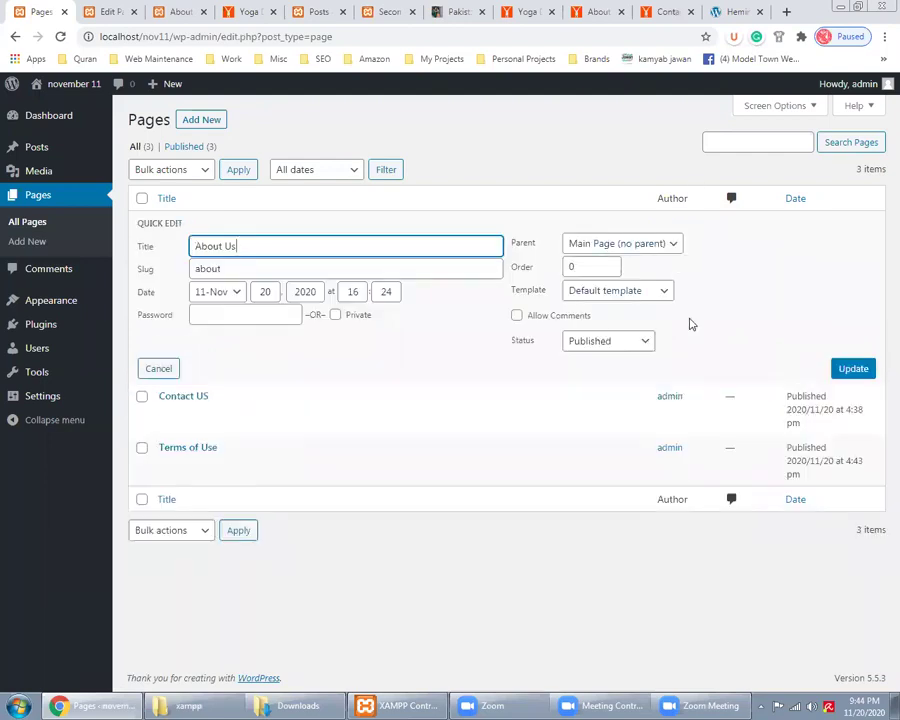
mouse_move(68, 146)
click(600, 342)
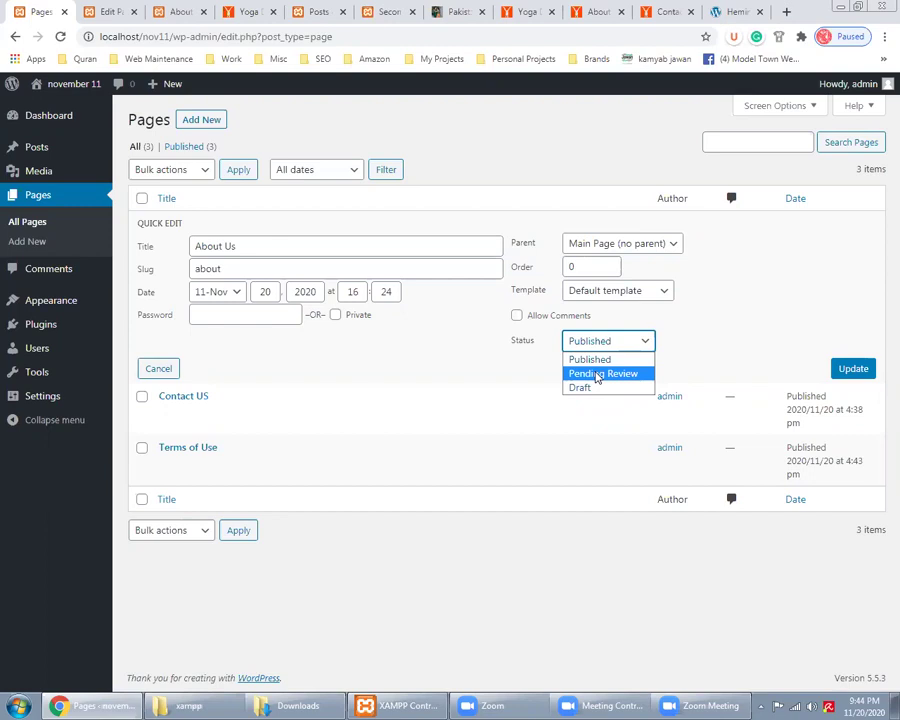
click(472, 366)
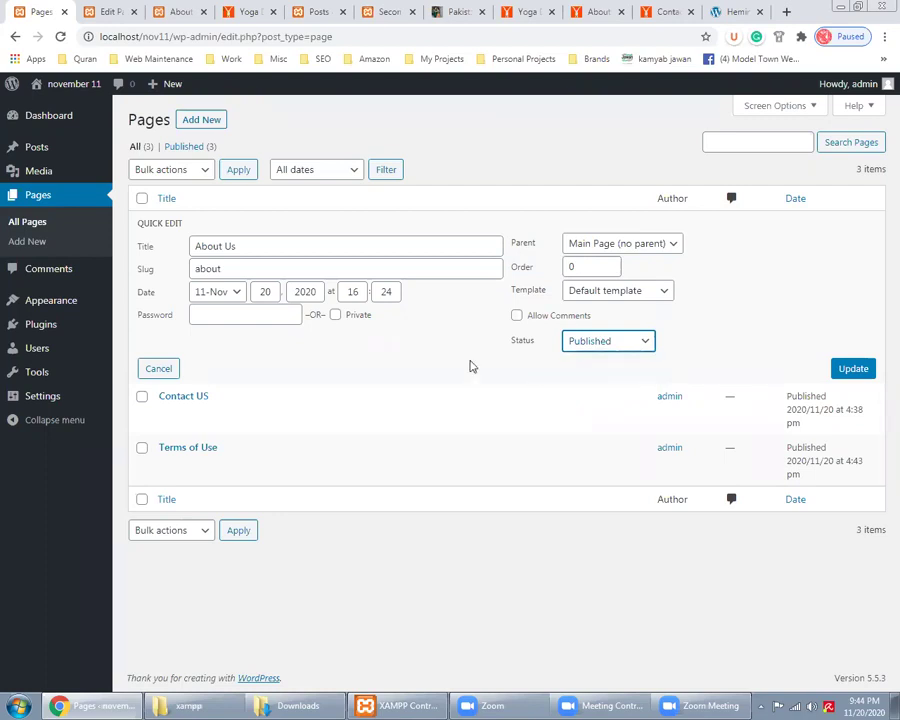
click(155, 368)
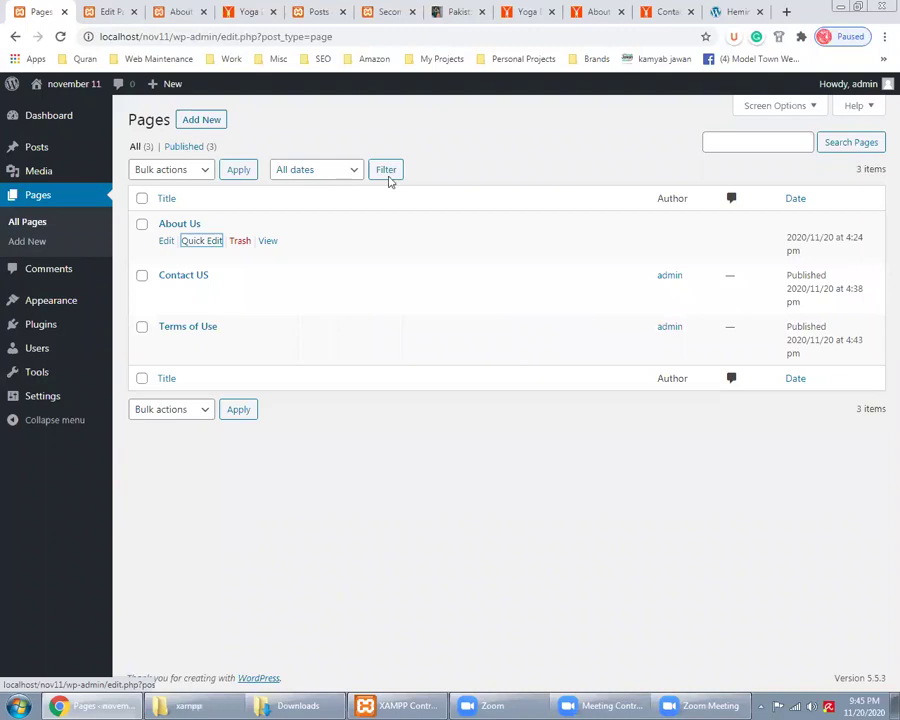
Step: Check the row actions of the About Us and Terms of Use pages, and go to the Comments section
click(483, 159)
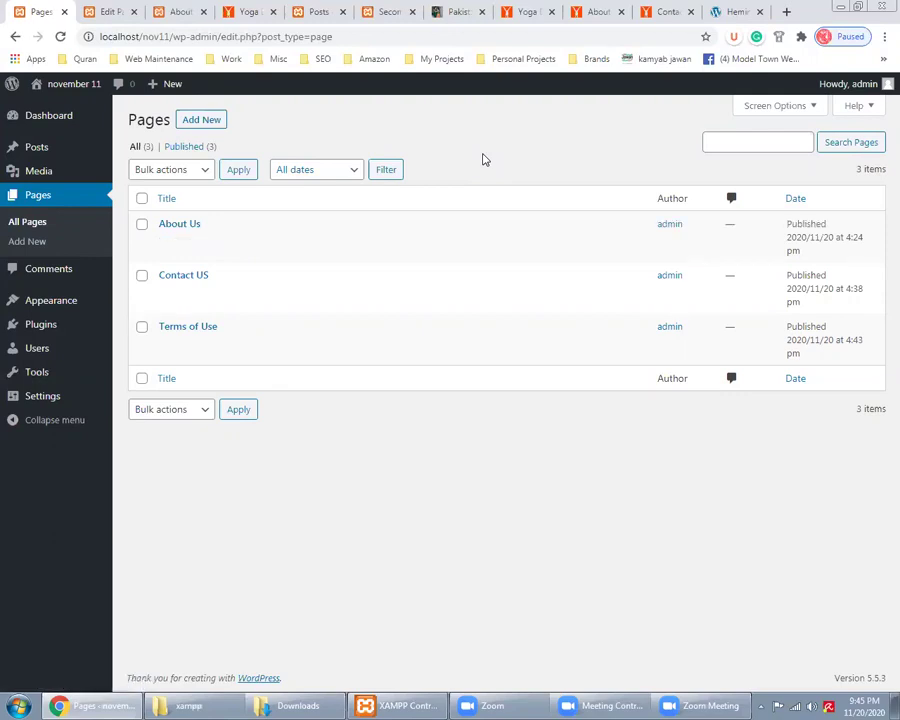
mouse_move(266, 243)
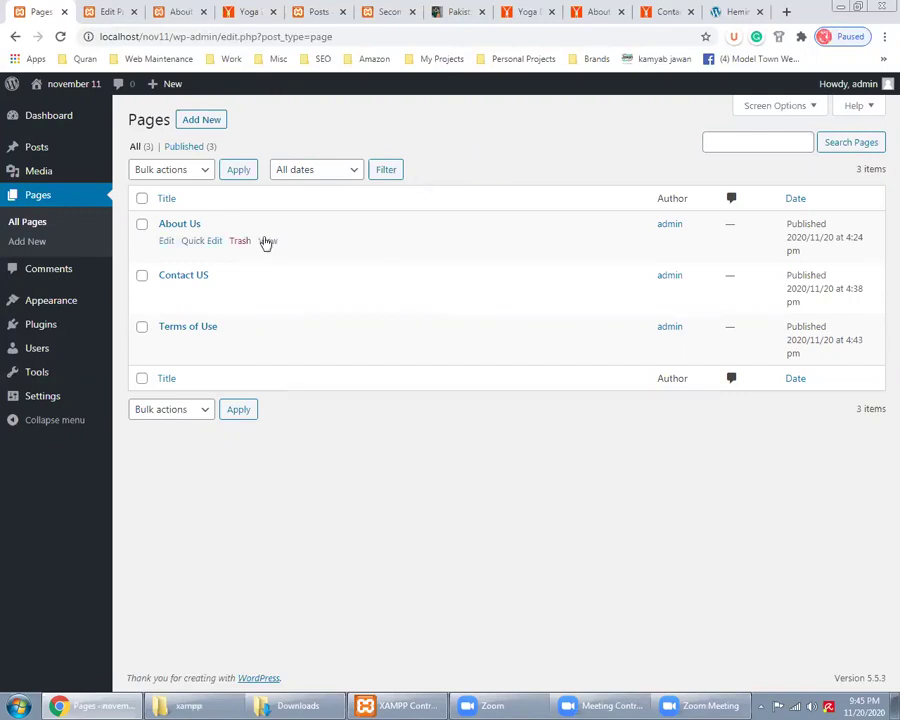
mouse_move(217, 337)
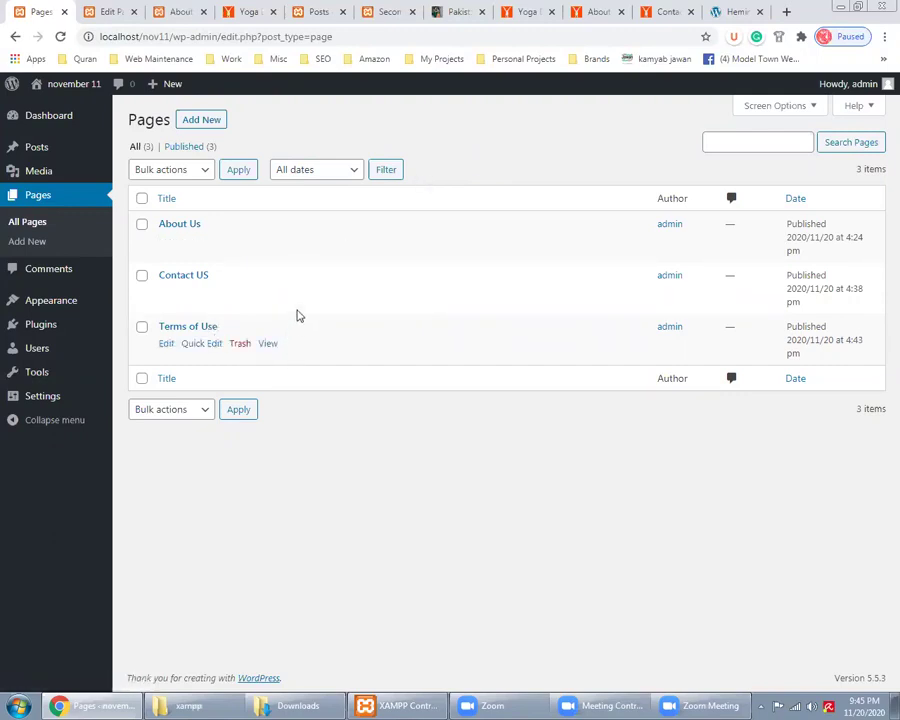
click(50, 275)
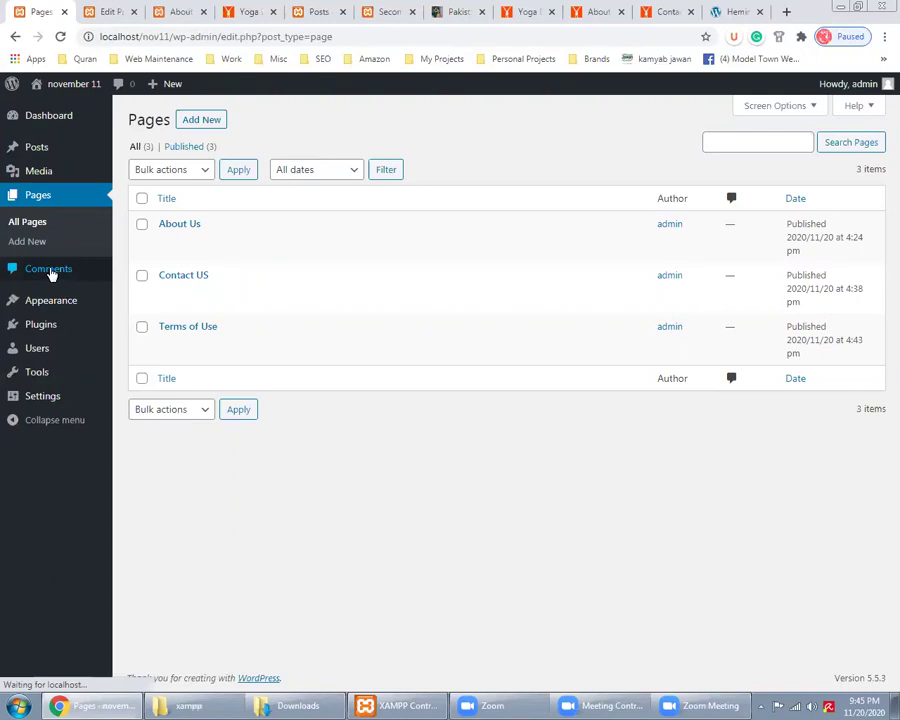